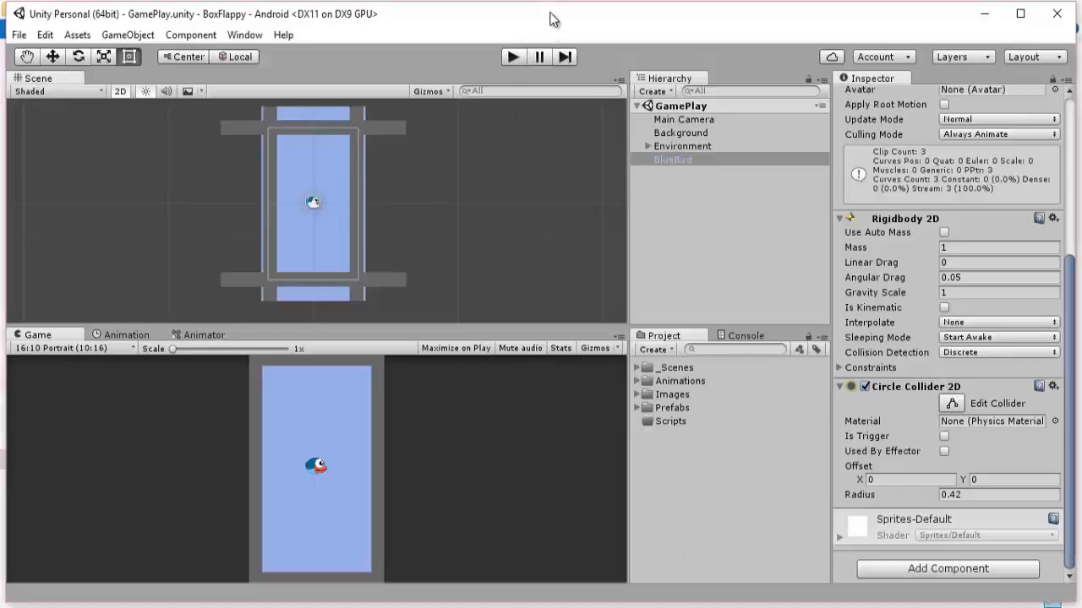
# Test-play the scene while docking the Game view alongside the Scene view and enlarging that area
pyautogui.click(512, 57)
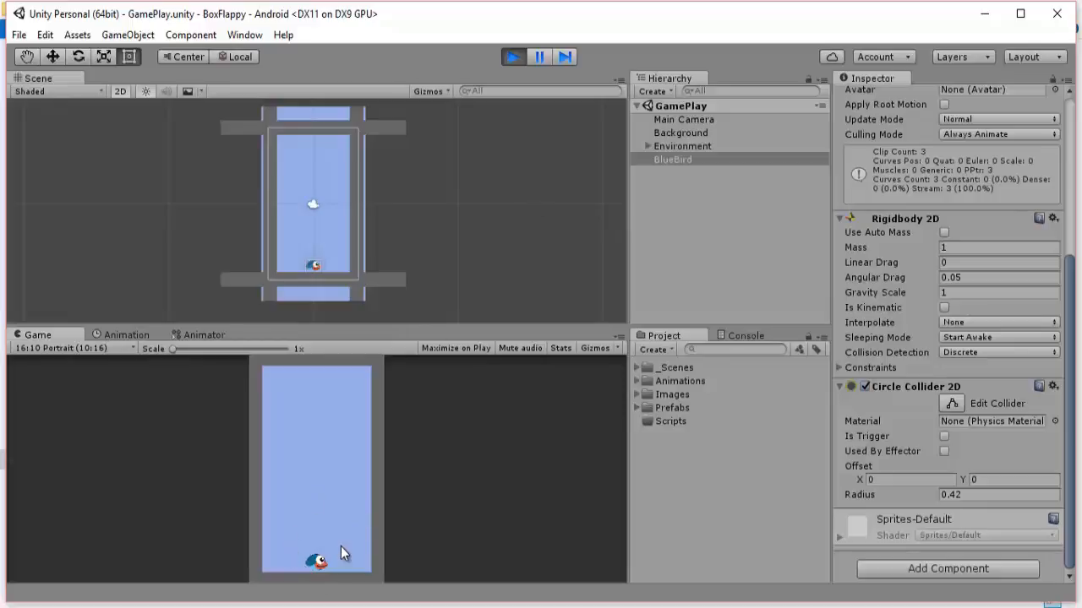
pyautogui.moveTo(34, 335); pyautogui.dragTo(107, 80)
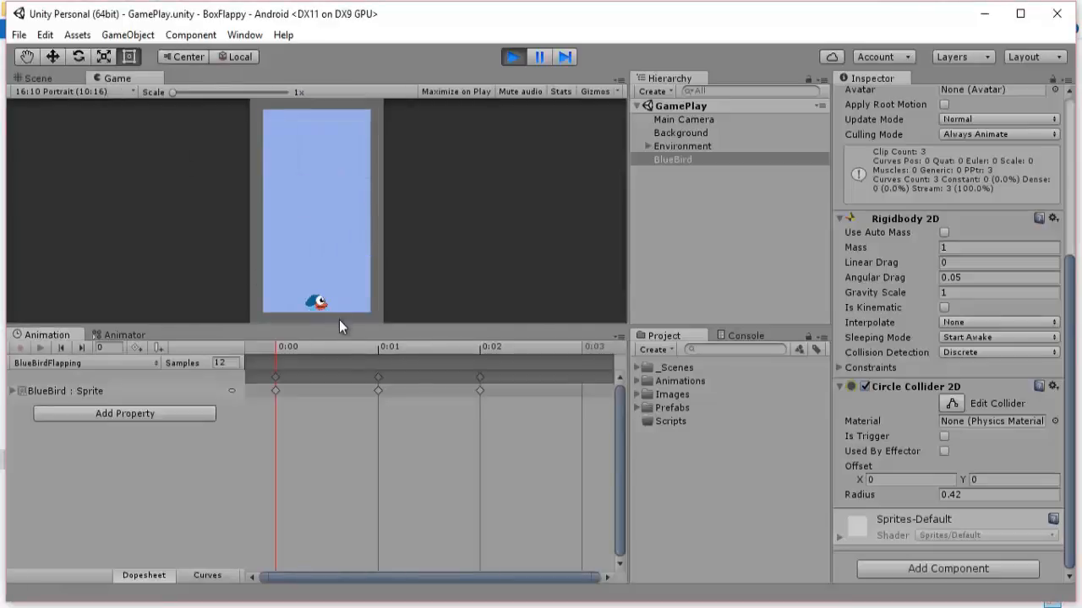
pyautogui.moveTo(353, 327); pyautogui.dragTo(347, 481)
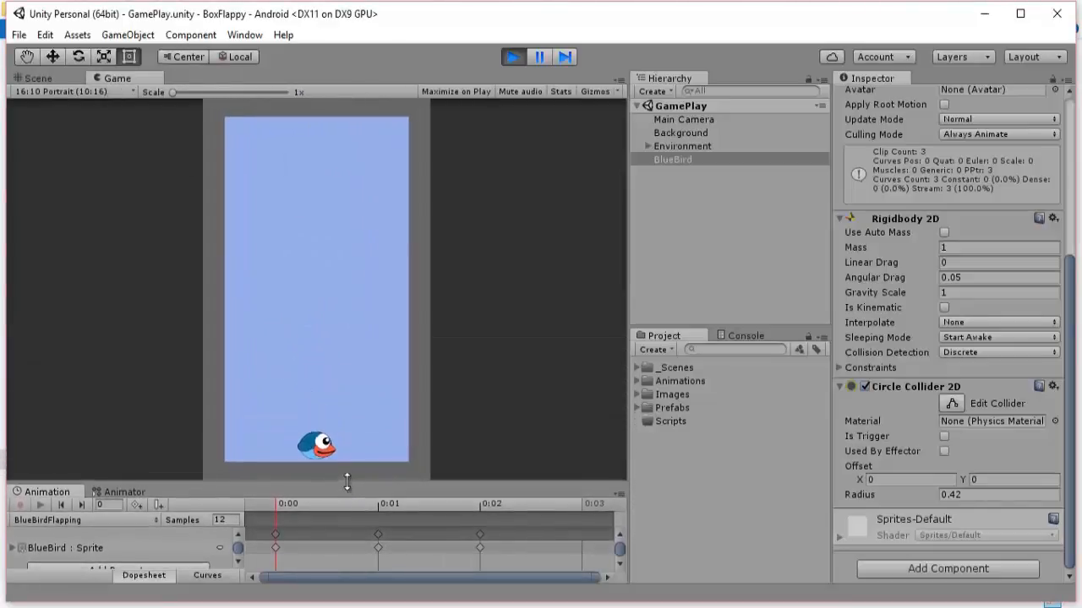
pyautogui.click(515, 58)
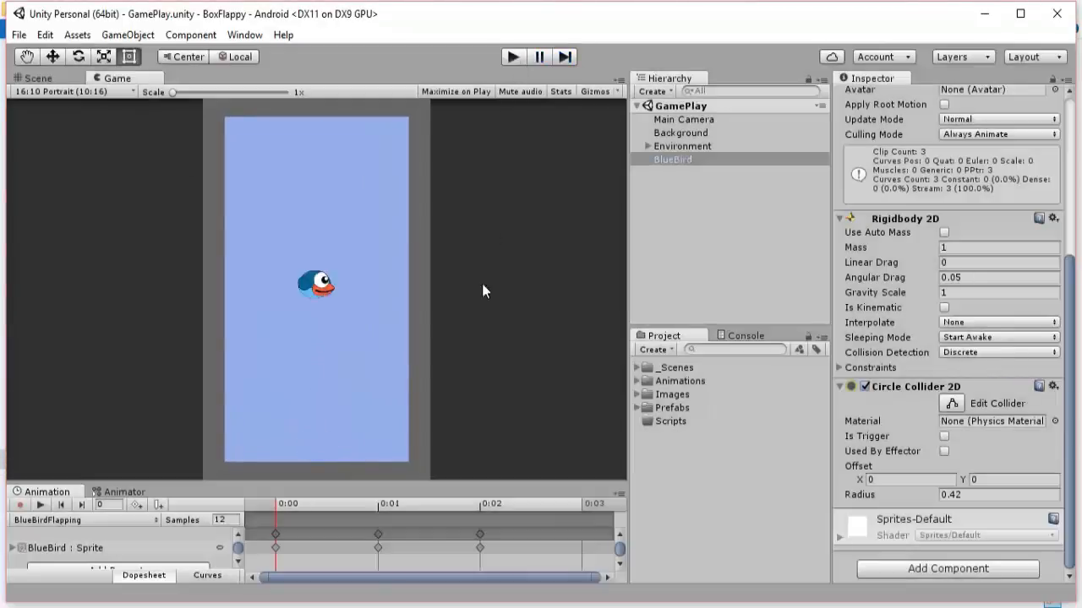
# Play the scene and examine the Box Collider 2D of LeftWall and the Rigidbody 2D and Circle Collider 2D of BlueBird
pyautogui.click(513, 56)
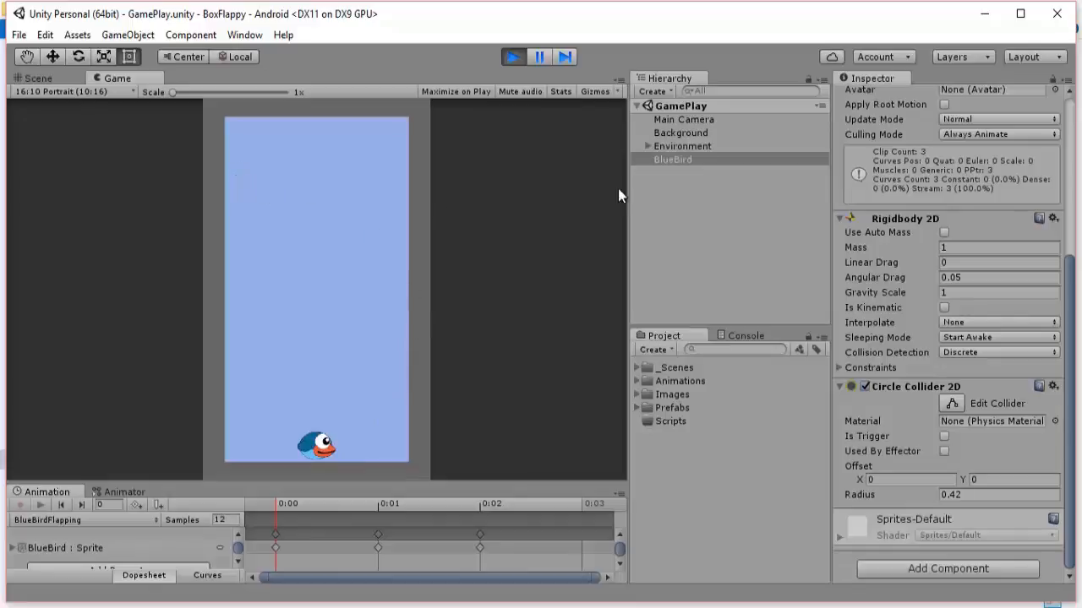
pyautogui.click(649, 146)
pyautogui.click(678, 159)
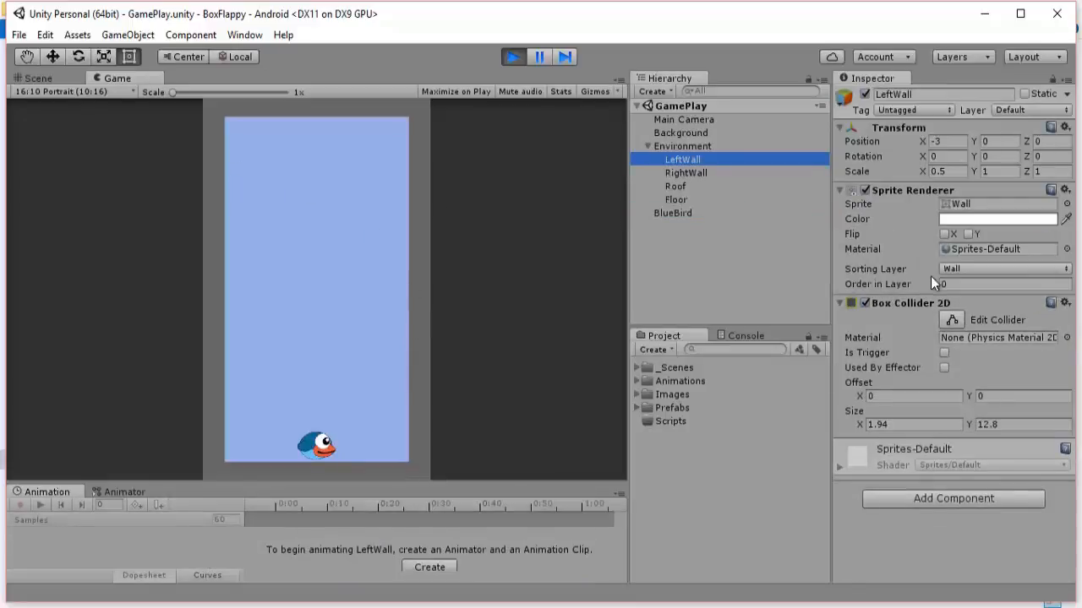
pyautogui.click(648, 145)
pyautogui.click(675, 159)
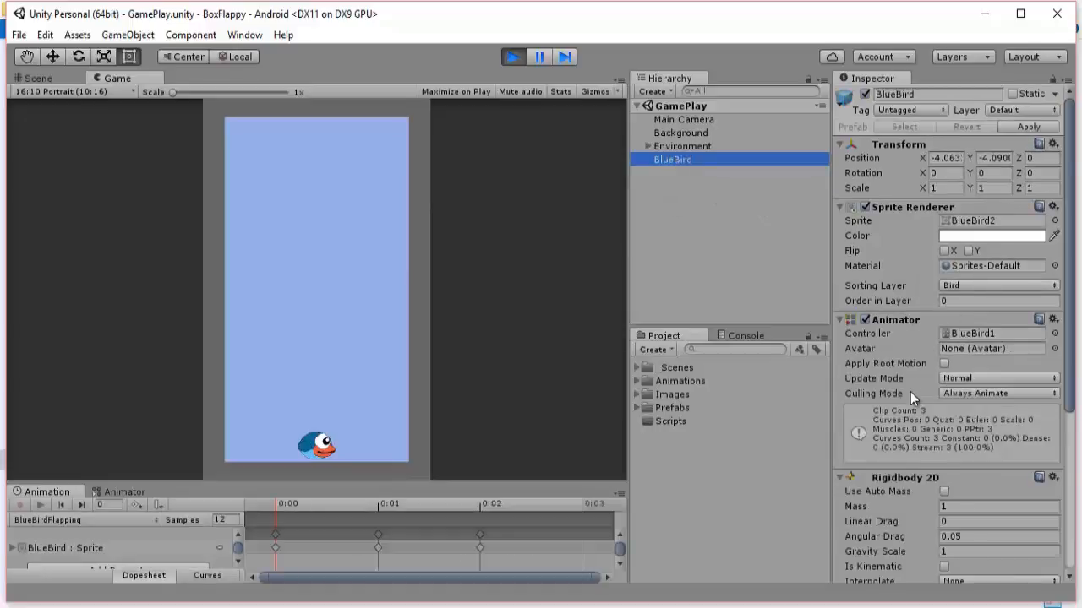
pyautogui.scroll(-5, 927, 542)
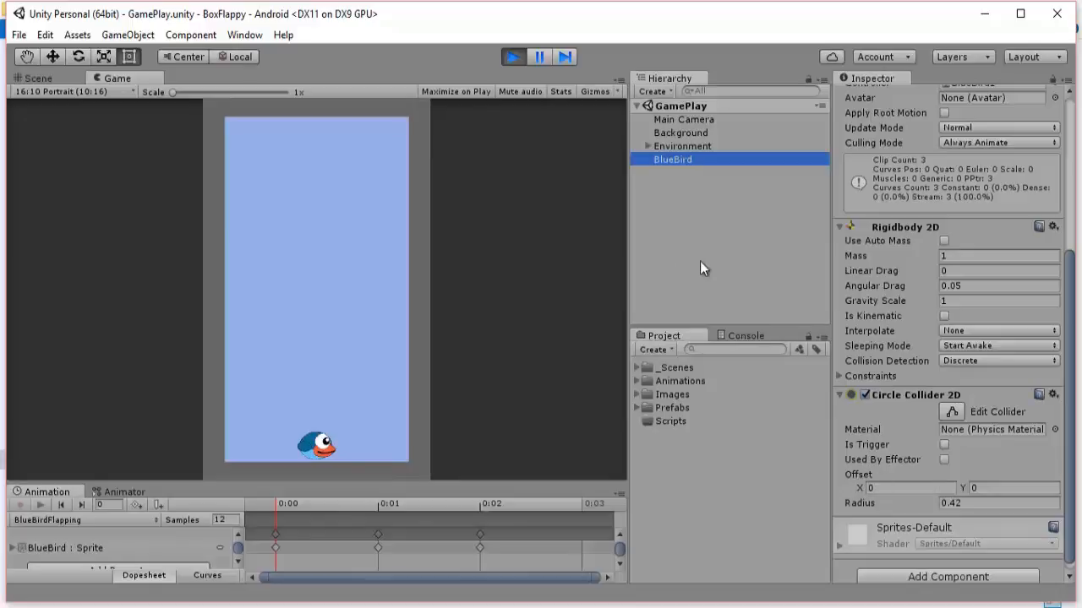
pyautogui.click(512, 57)
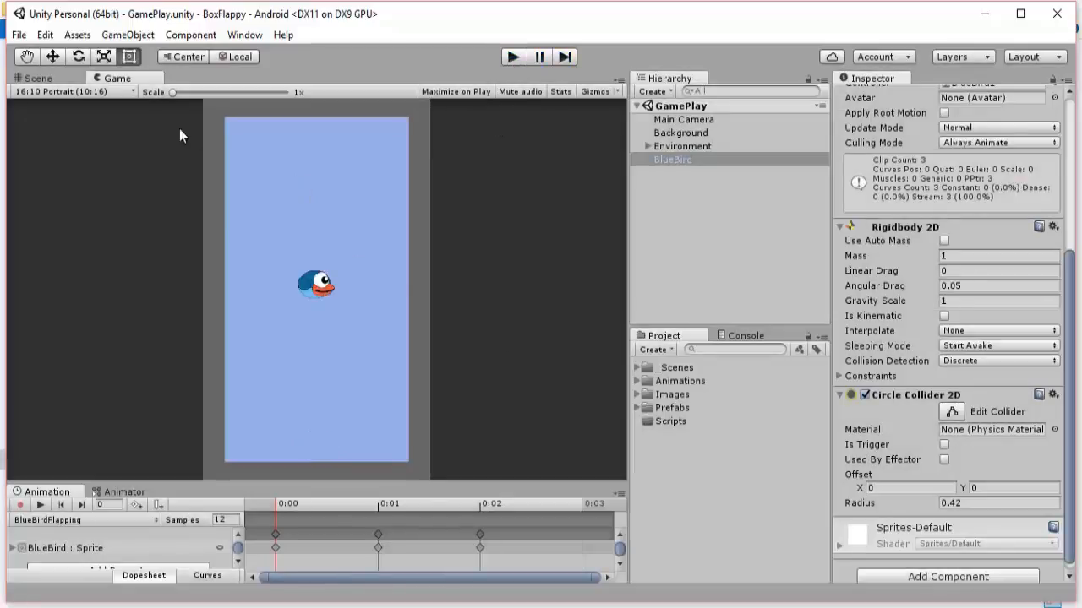
# Return to the Scene view and create a C# script named BirdFlap in the Scripts folder
pyautogui.click(37, 78)
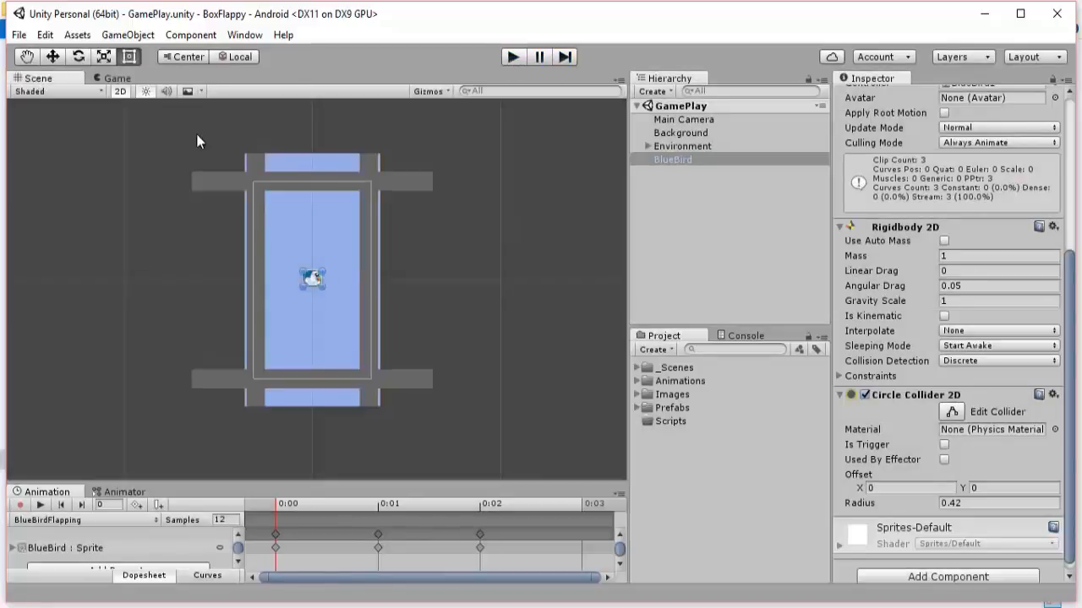
pyautogui.click(662, 421)
pyautogui.rightClick(668, 417)
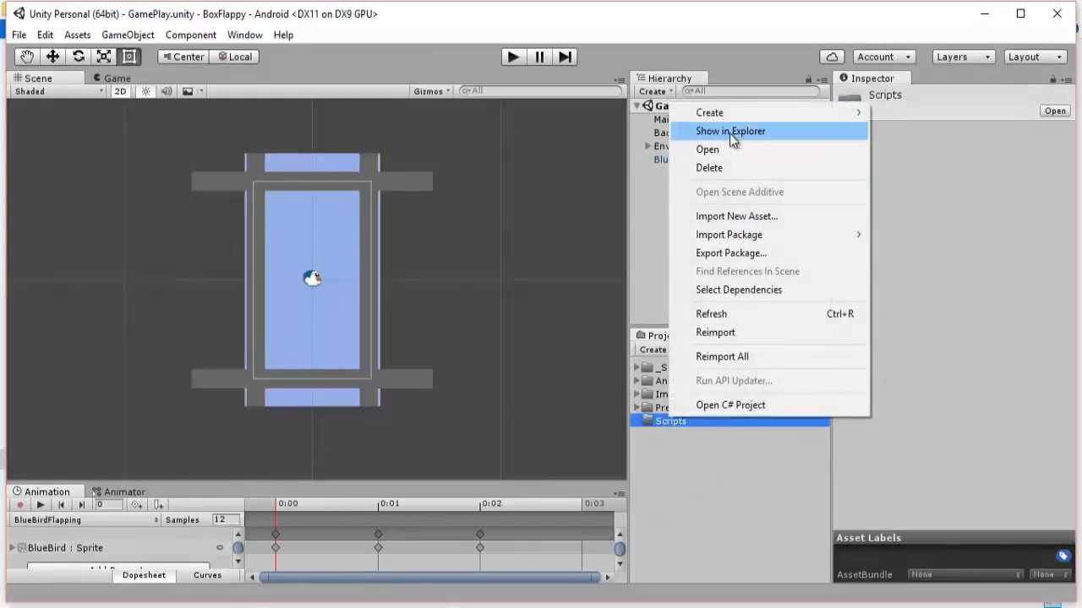
pyautogui.moveTo(750, 118)
pyautogui.click(900, 136)
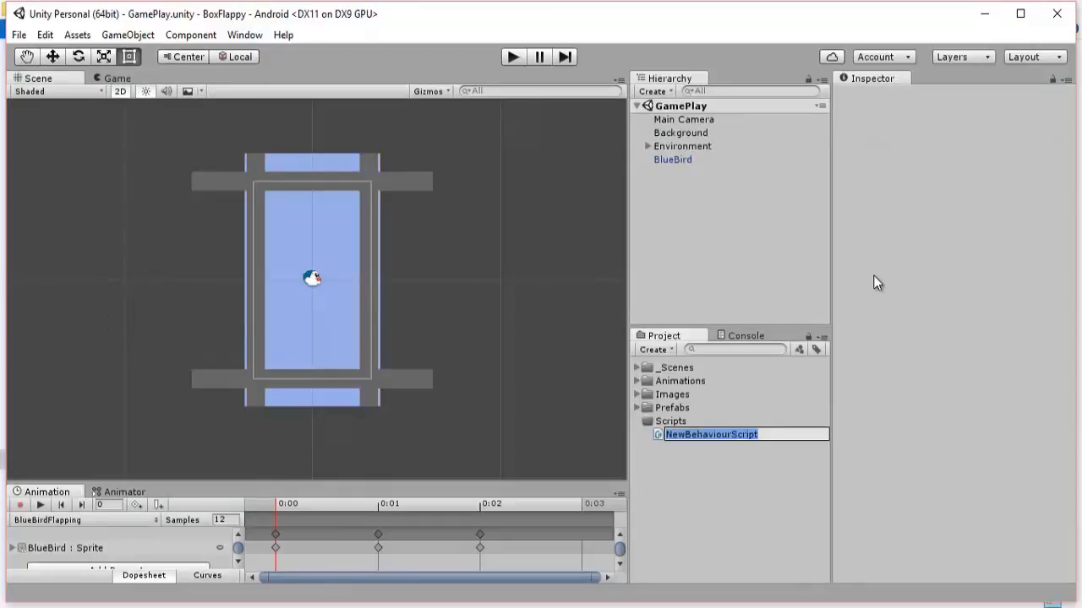
pyautogui.write('BirdFlap')
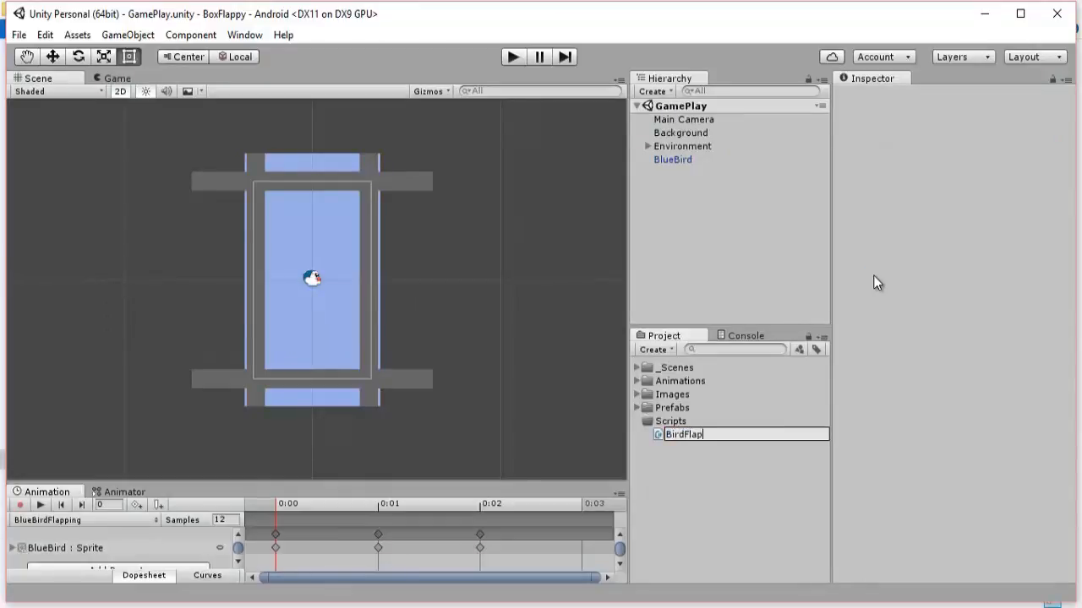
pyautogui.press('Return')
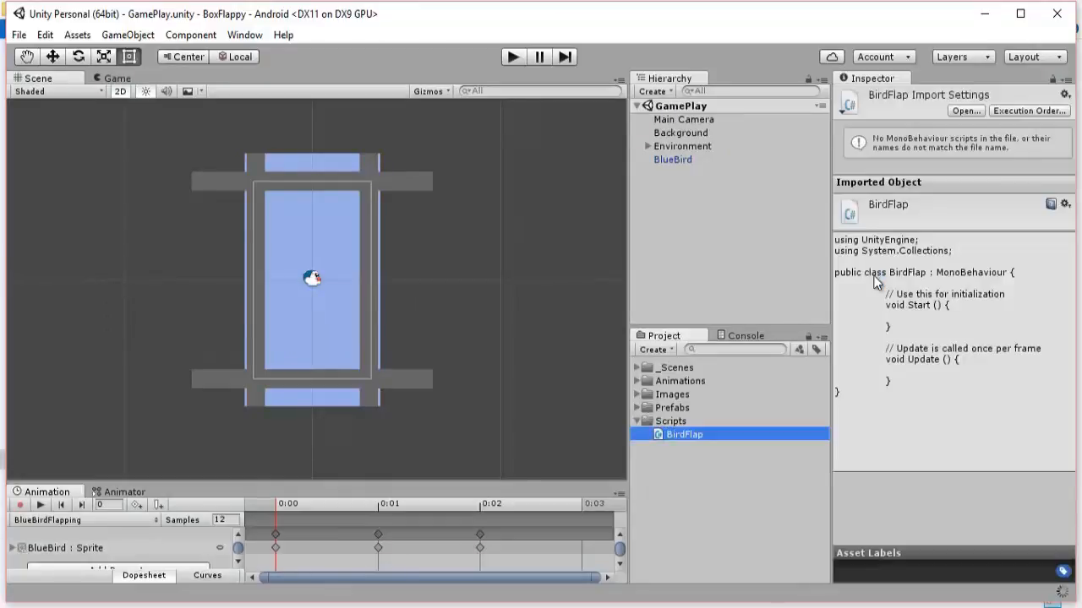
# Open the BirdFlap script in MonoDevelop and convert it to Windows line endings
pyautogui.doubleClick(697, 434)
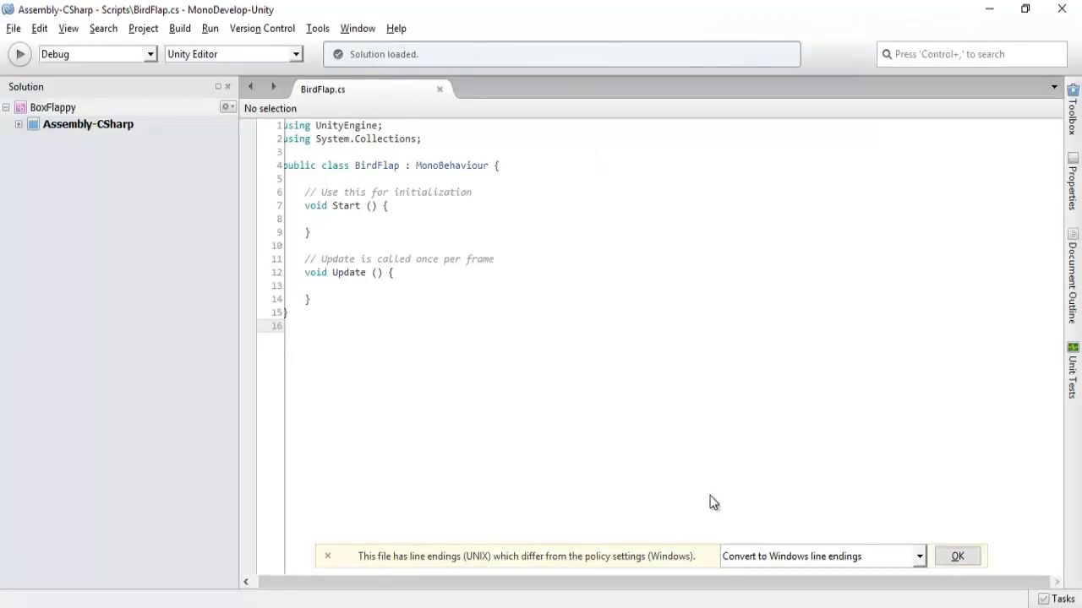
pyautogui.click(963, 558)
pyautogui.moveTo(784, 584); pyautogui.dragTo(676, 585)
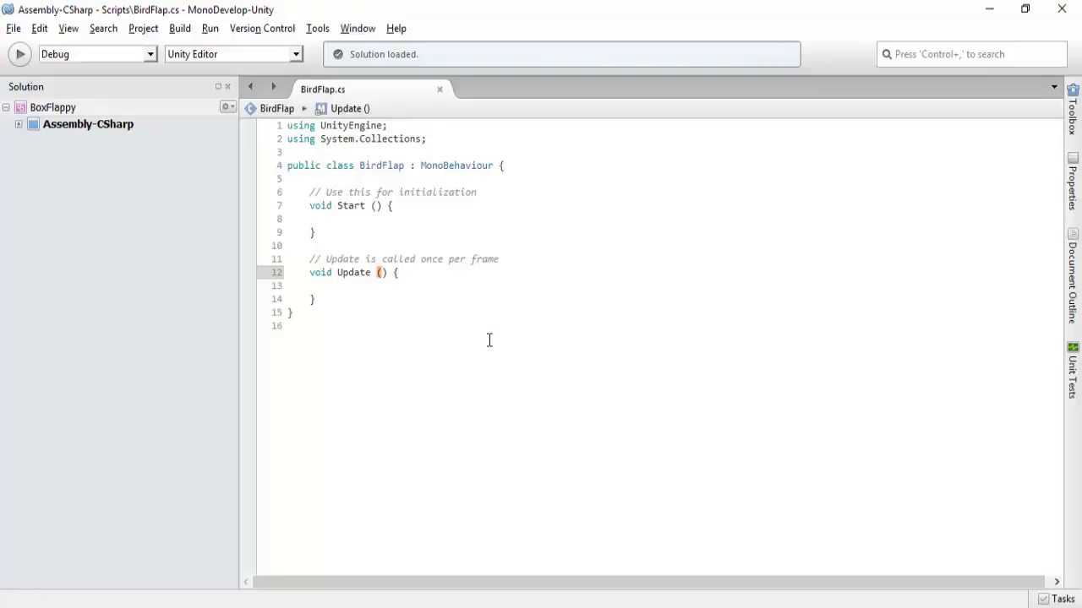
pyautogui.click(351, 208)
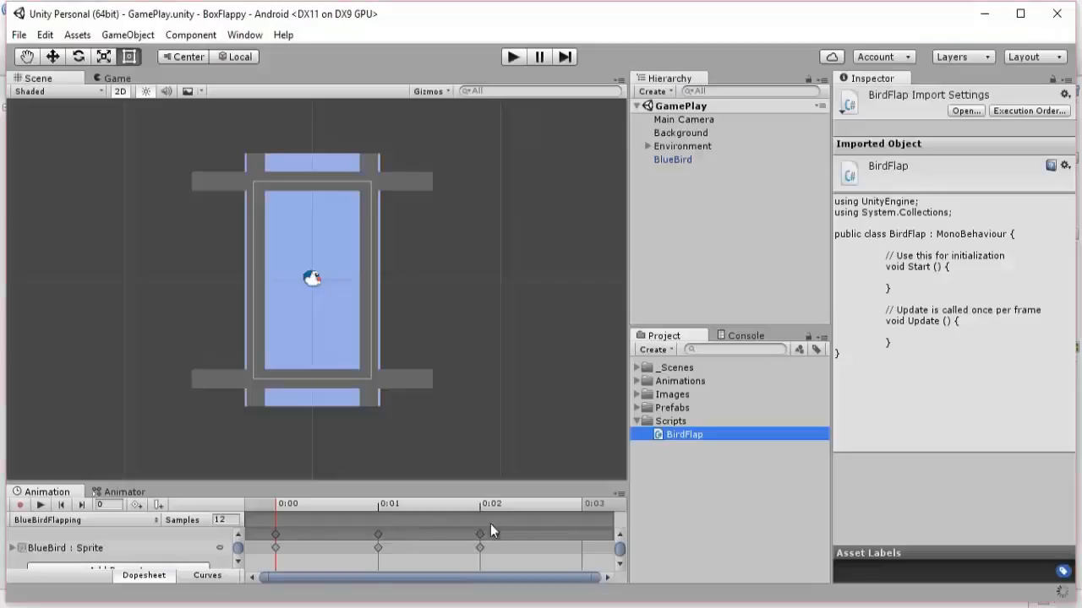
# Switch to Unity and attach the BirdFlap script to the BlueBird object as a component
pyautogui.click(692, 164)
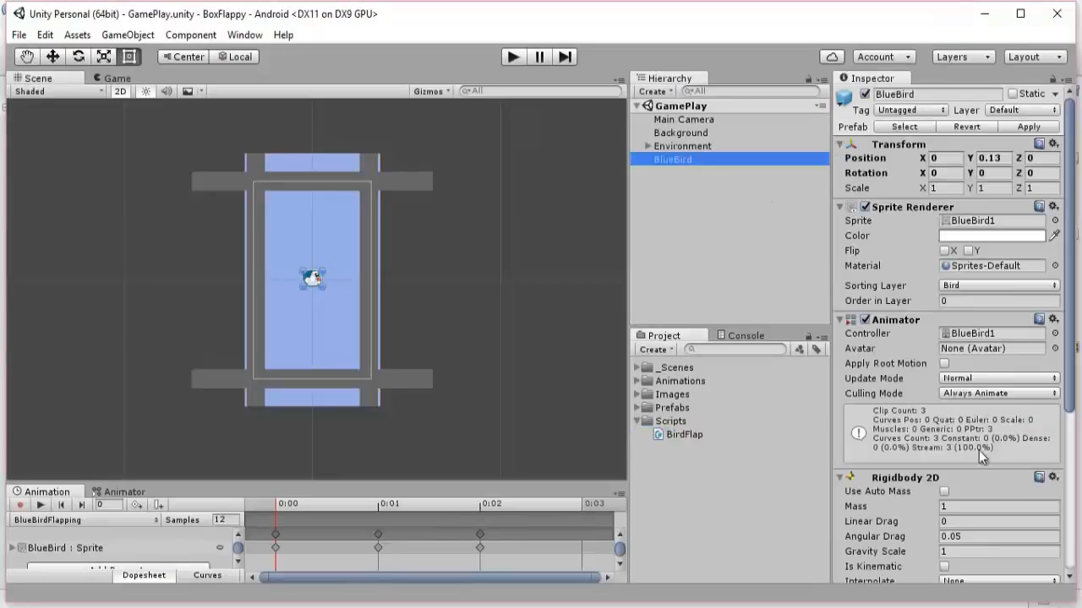
pyautogui.scroll(-5, 979, 451)
pyautogui.click(944, 568)
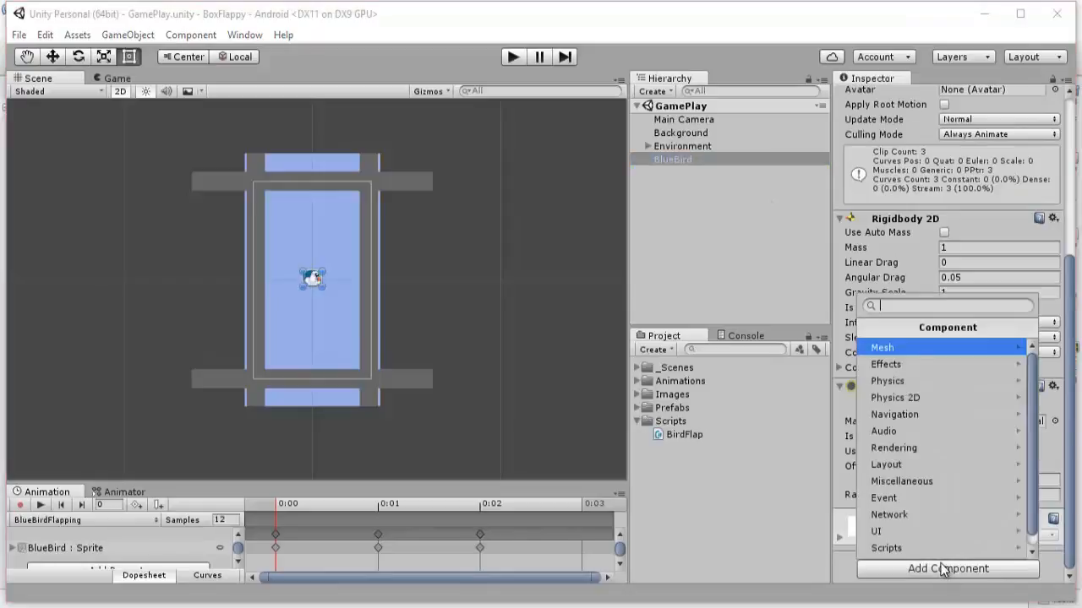
pyautogui.click(944, 547)
pyautogui.click(927, 349)
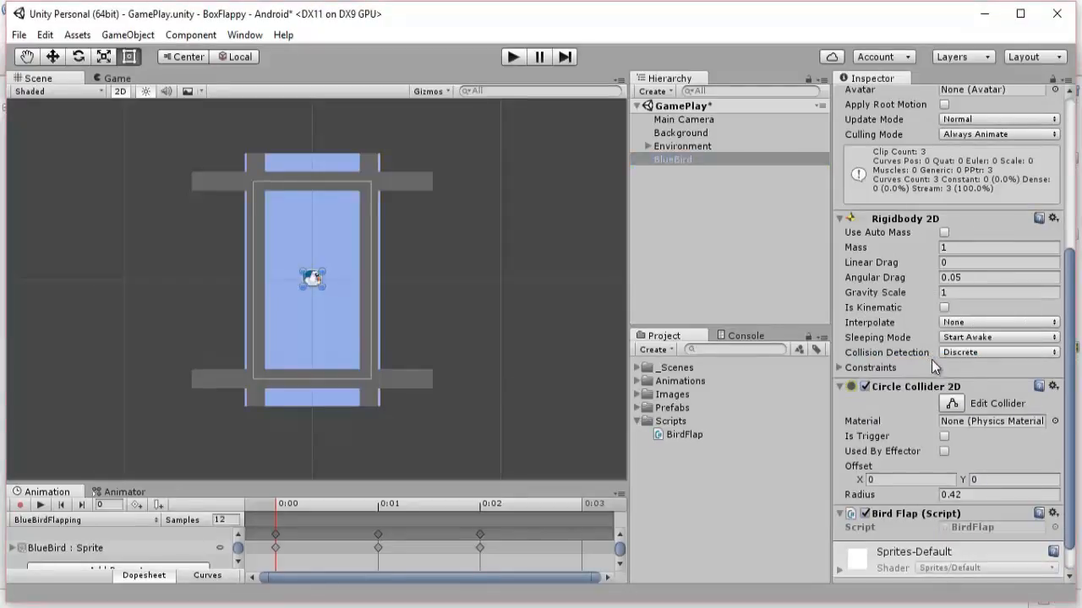
pyautogui.scroll(-2, 960, 383)
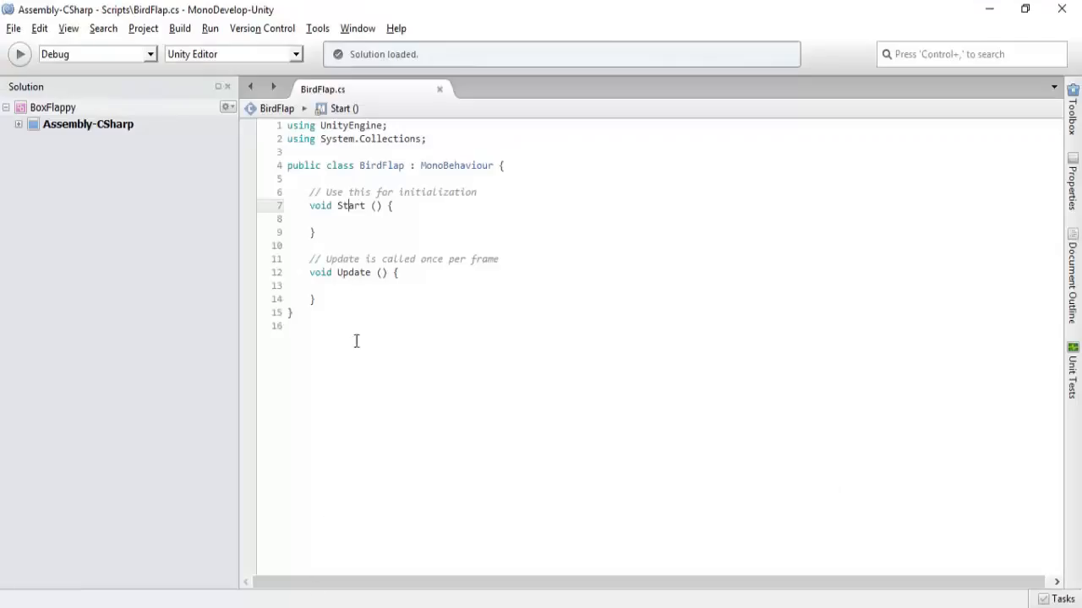
pyautogui.click(339, 231)
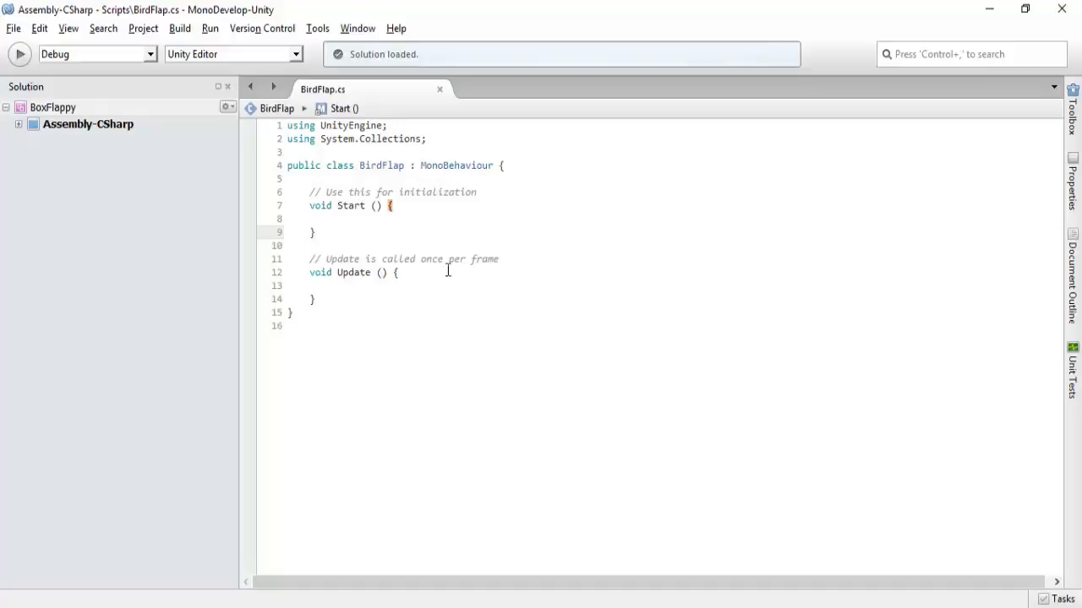
pyautogui.click(501, 255)
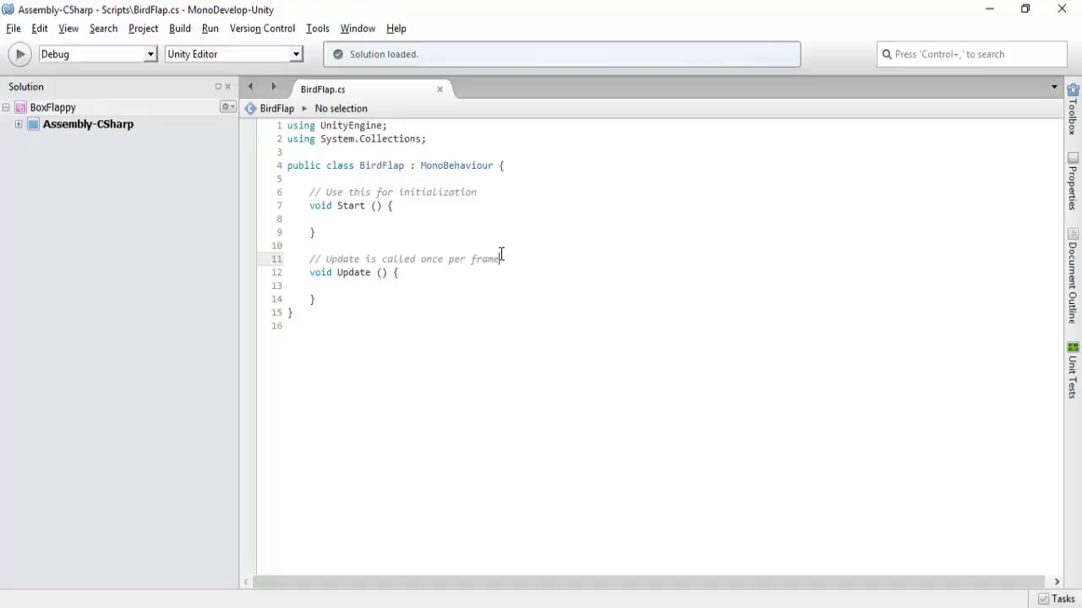
pyautogui.click(405, 274)
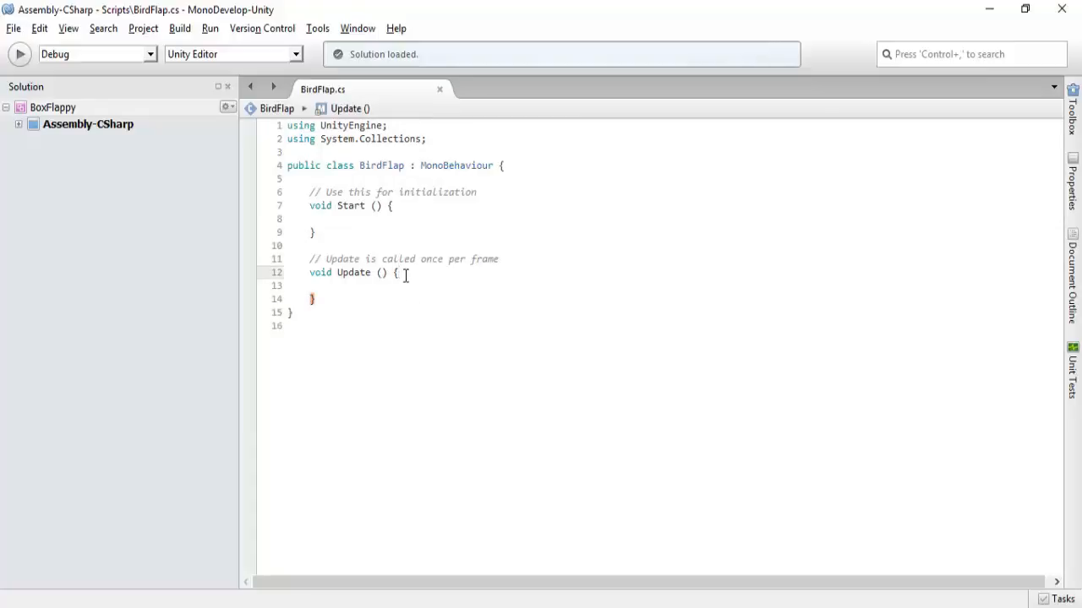
# Rename the Update method to FixedUpdate and delete the comment line above it
pyautogui.click(337, 273)
pyautogui.write('Fixed')
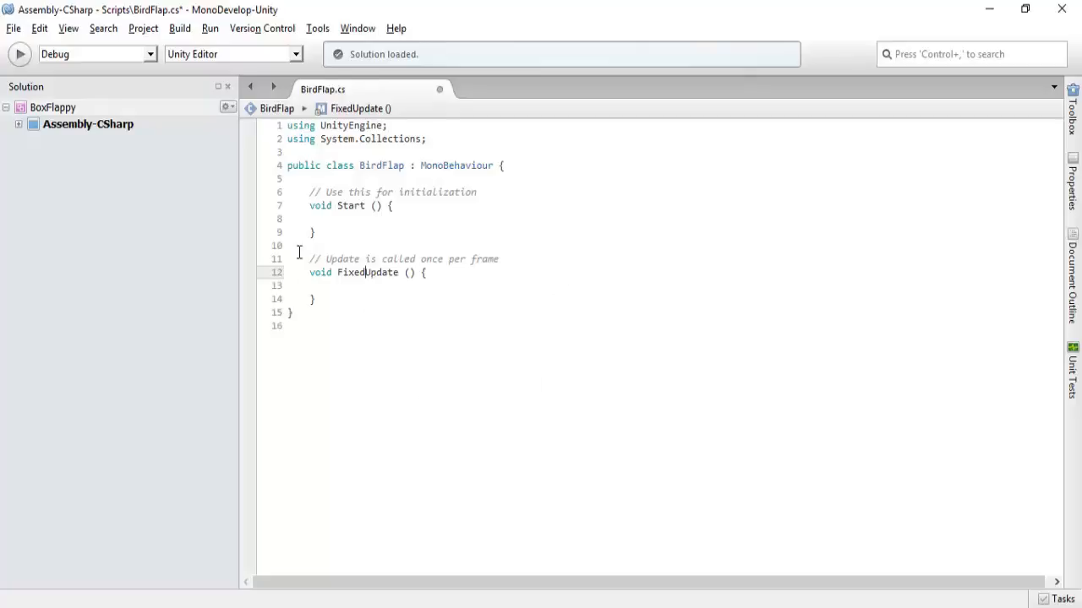
pyautogui.moveTo(309, 259); pyautogui.dragTo(526, 254)
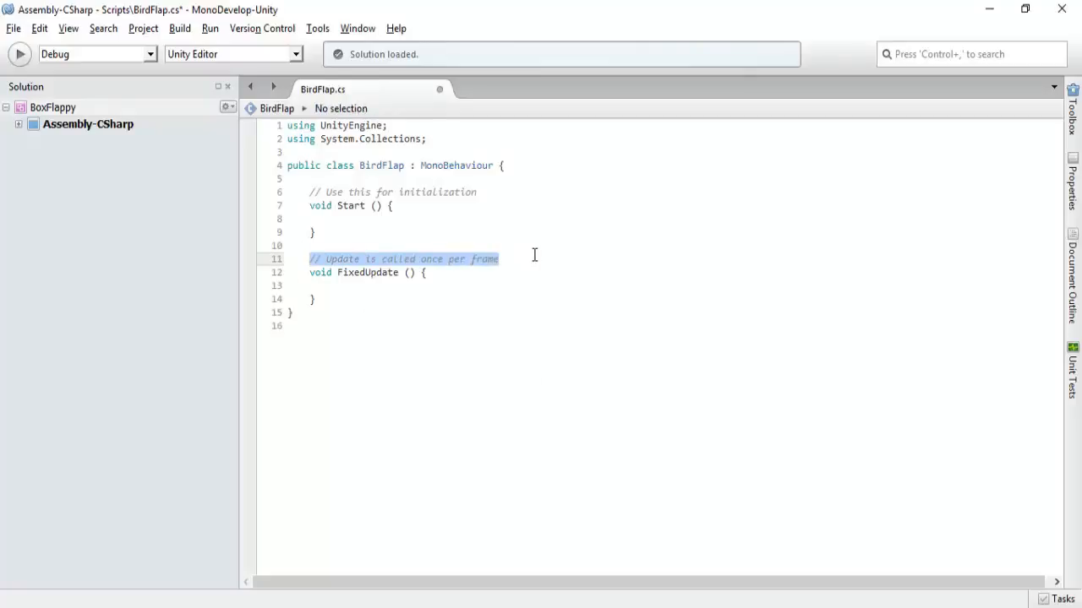
pyautogui.press('BackSpace')
pyautogui.press('BackSpace')
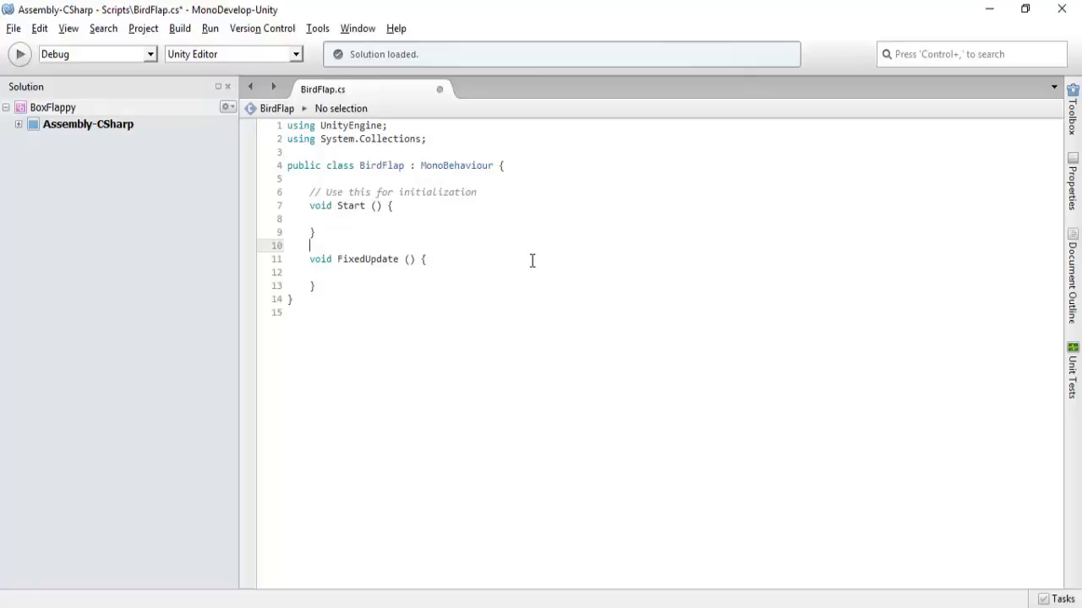
# Declare a private Animator field named birdAnimation at the start of the BirdFlap class
pyautogui.click(524, 163)
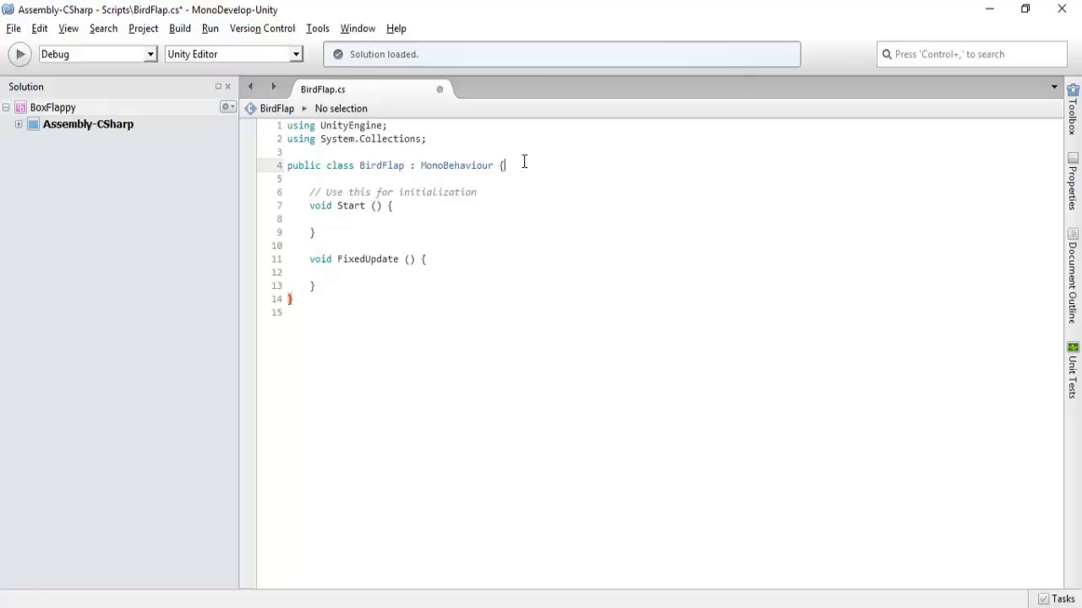
pyautogui.press('Return')
pyautogui.press('Return')
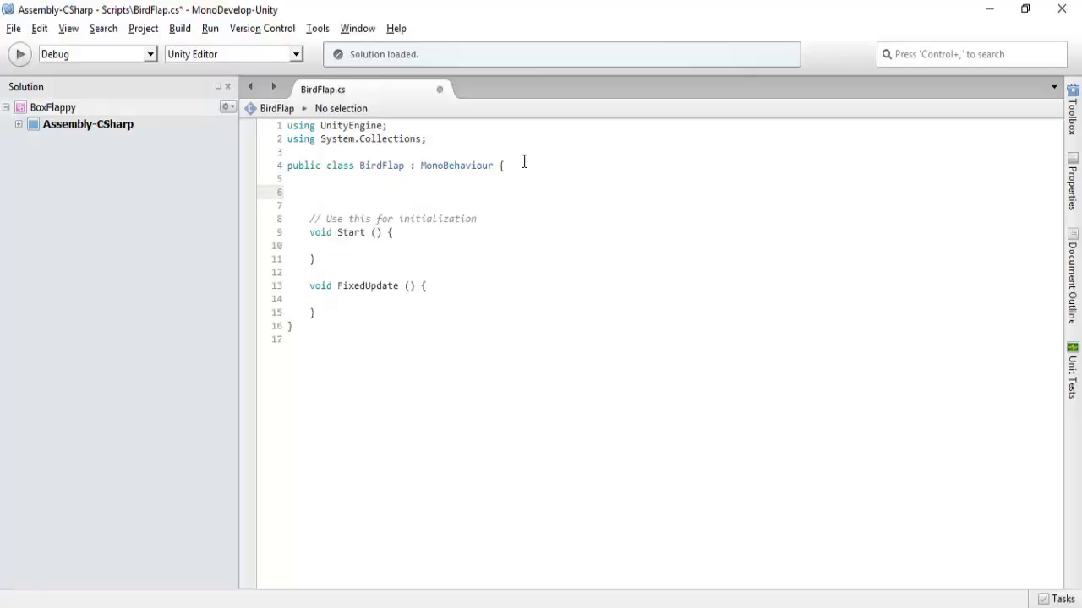
pyautogui.write('p')
pyautogui.press('BackSpace')
pyautogui.write('private')
pyautogui.press('Escape')
pyautogui.write('Animator')
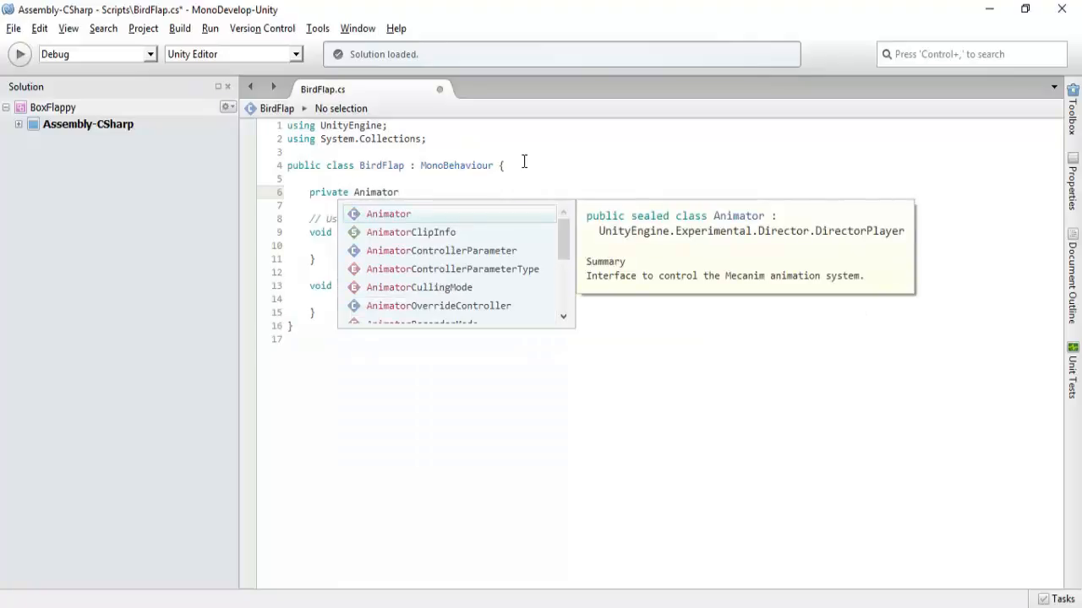
pyautogui.press('Escape')
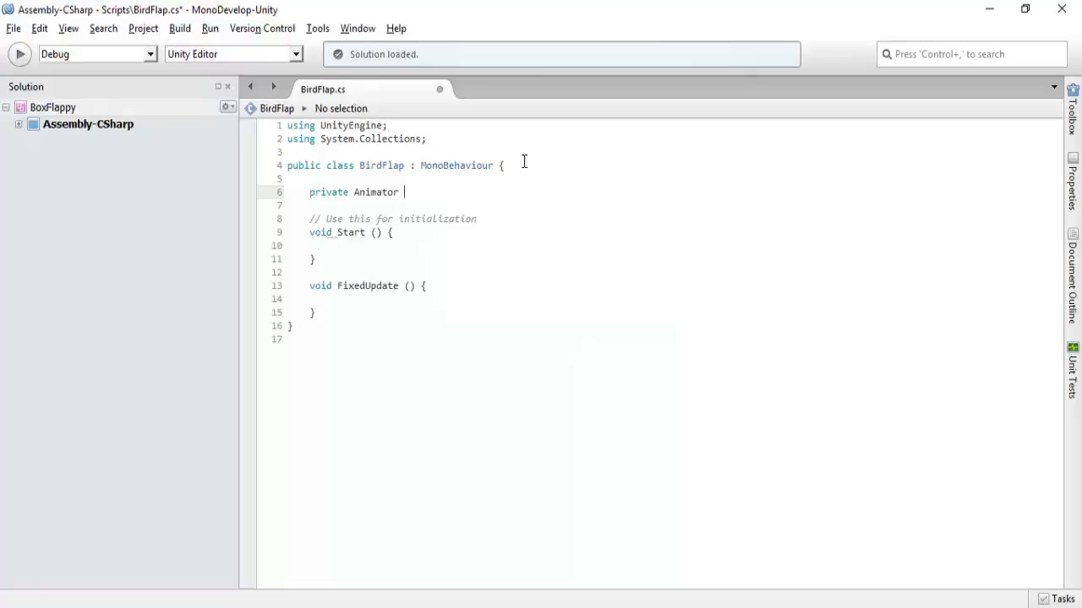
pyautogui.write('birdAnimation;')
pyautogui.press('Return')
pyautogui.press('Return')
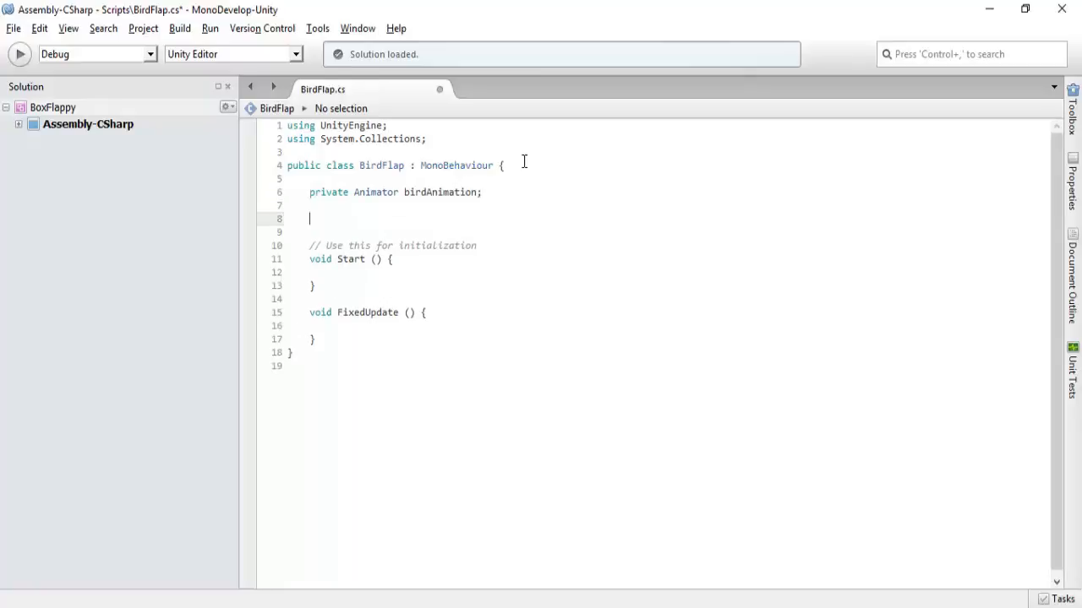
# Declare a private Rigidbody2D field named rigid2D below the birdAnimation field
pyautogui.write('private Rigid')
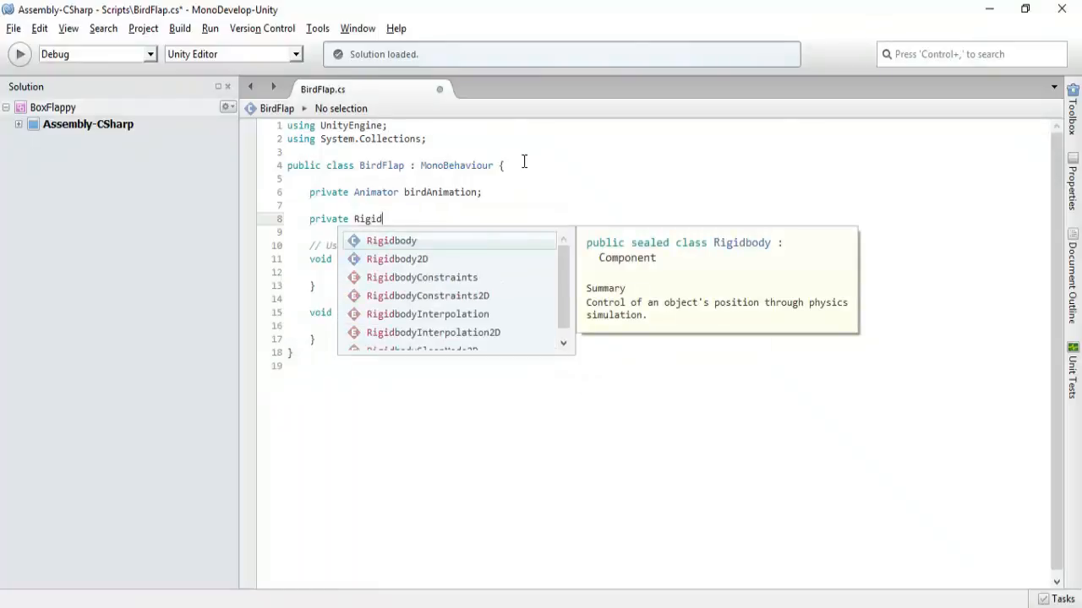
pyautogui.write('Bo')
pyautogui.press('Down')
pyautogui.press('Return')
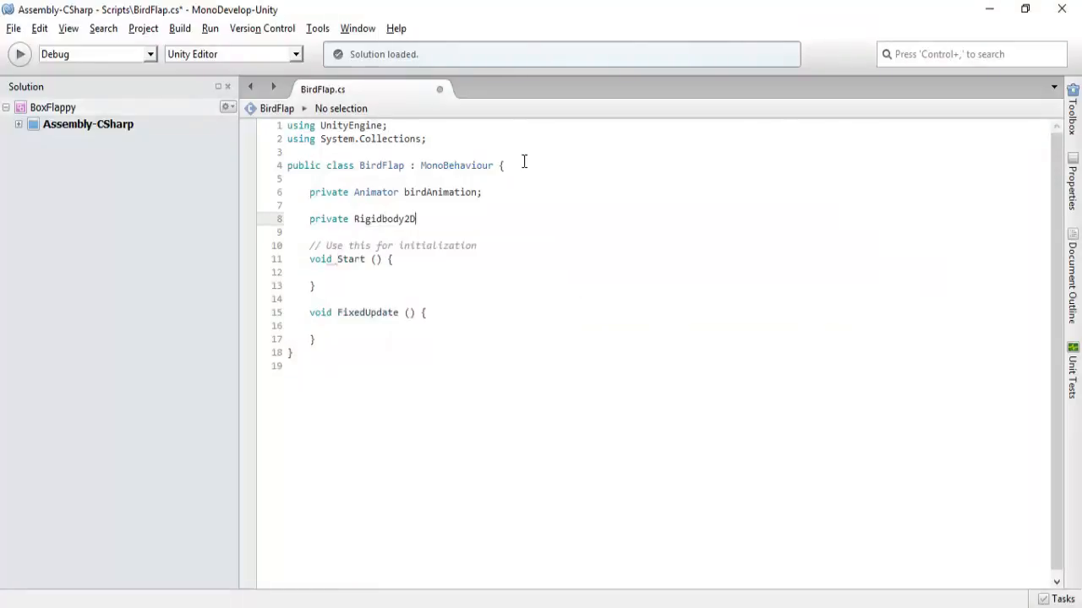
pyautogui.write('b')
pyautogui.press('BackSpace')
pyautogui.write('rigid2D;')
pyautogui.press('Return')
pyautogui.press('Return')
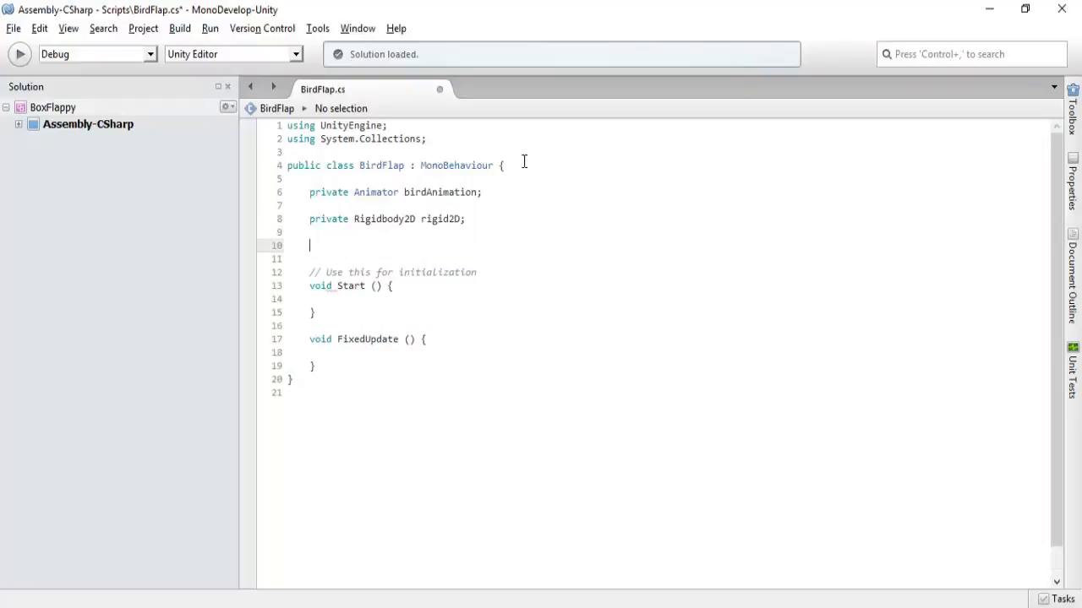
# Declare a public bool field named isAlive below the rigid2D field
pyautogui.write('public ')
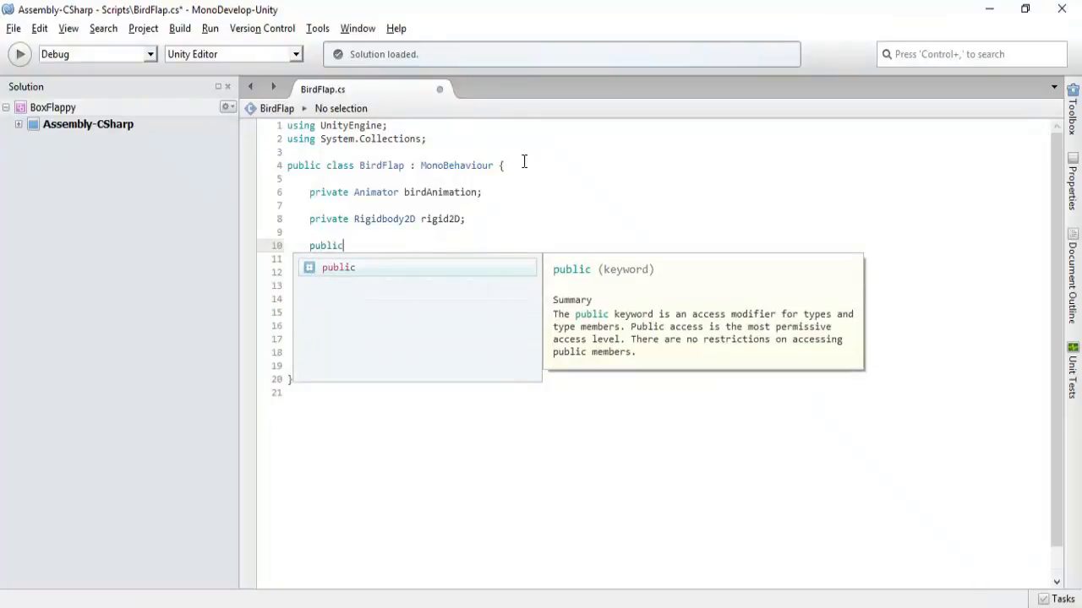
pyautogui.write('bool')
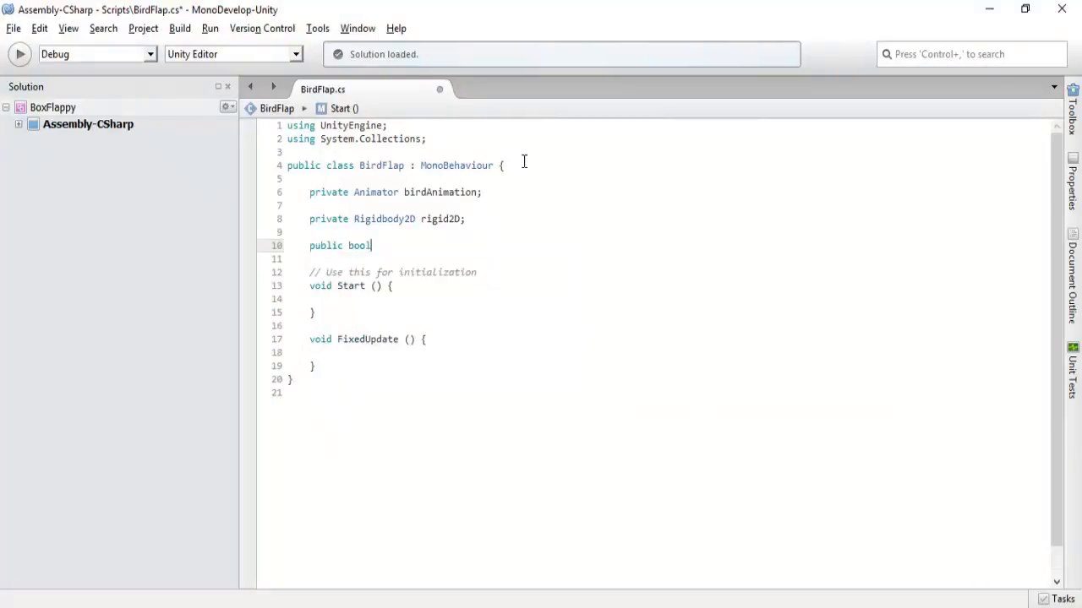
pyautogui.write(' isAlive;')
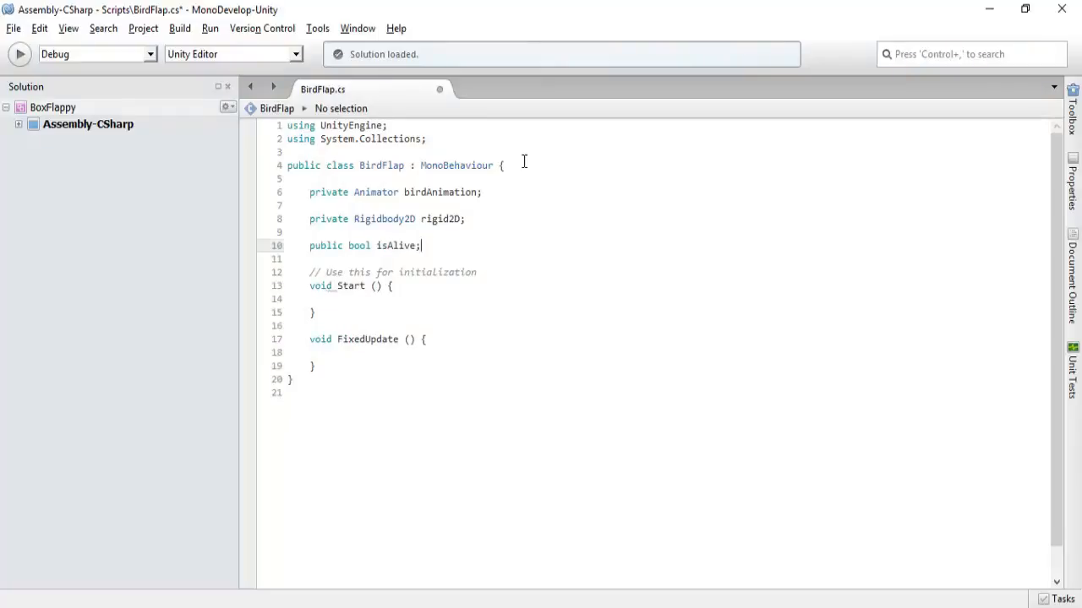
pyautogui.press('Return')
pyautogui.press('Return')
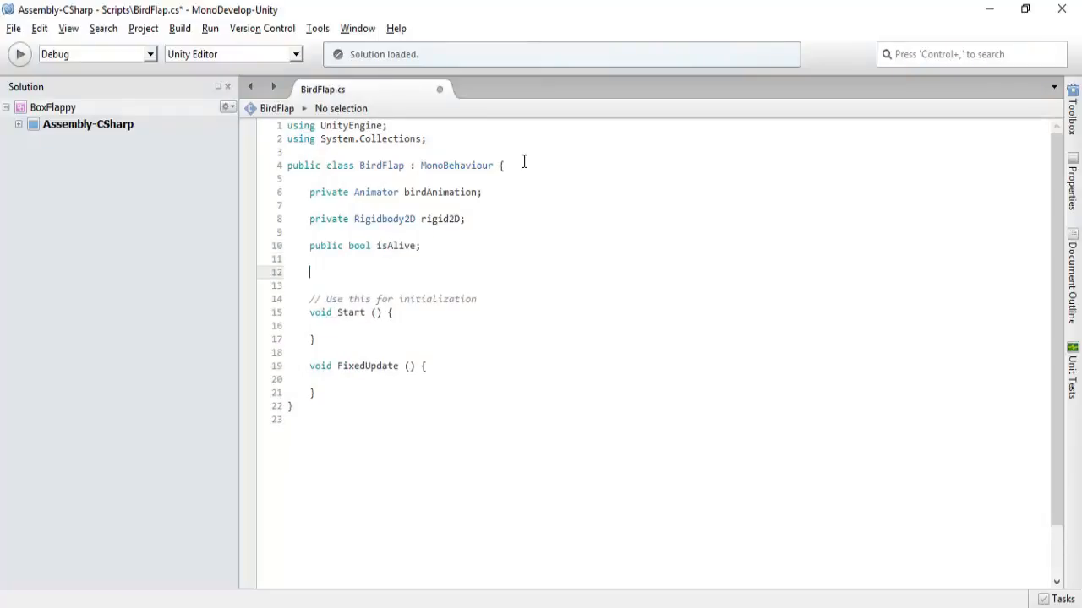
# Declare a private bool field named flapped below the isAlive field and save the script
pyautogui.write('private')
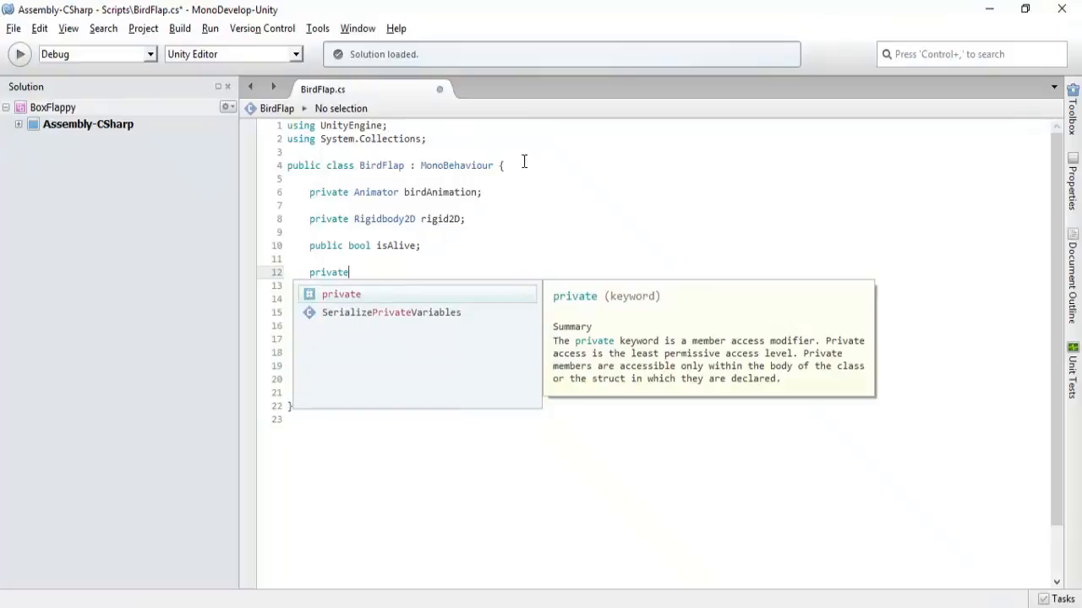
pyautogui.write(' bool')
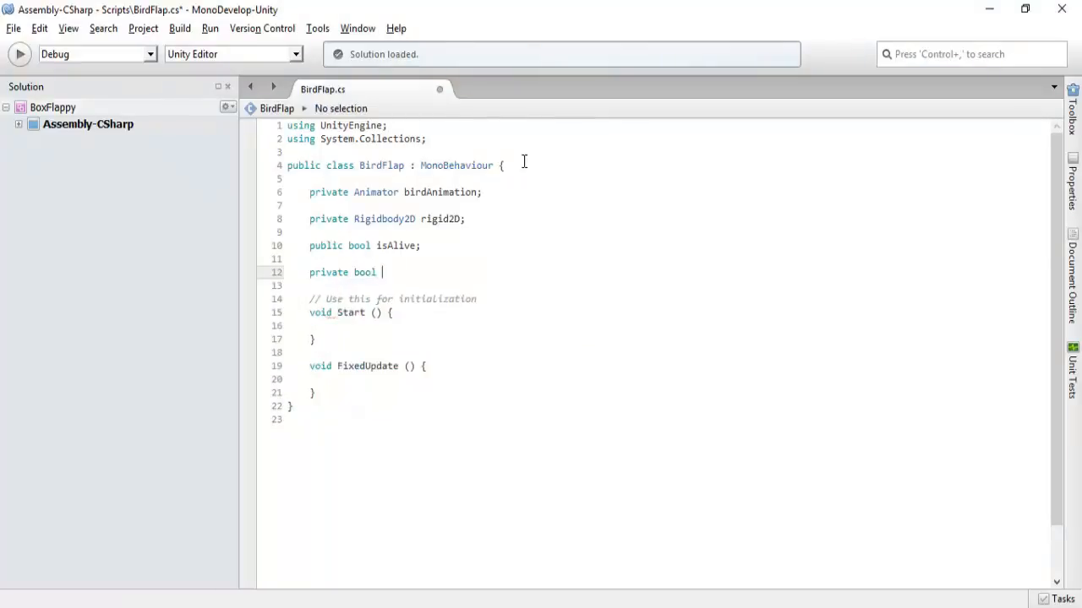
pyautogui.write(' flapped;')
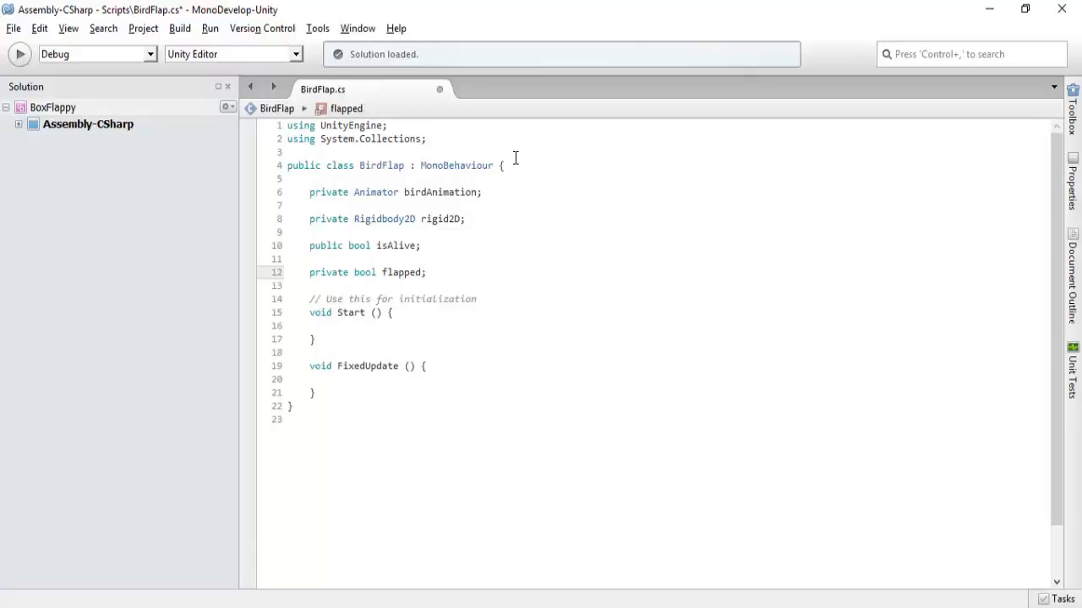
pyautogui.click(399, 248)
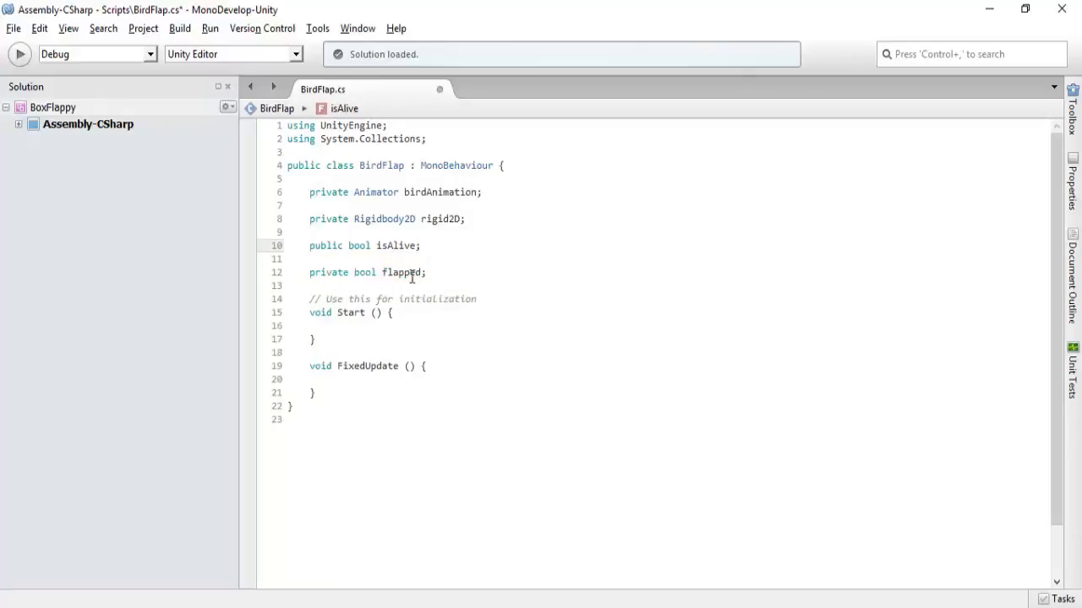
pyautogui.click(409, 273)
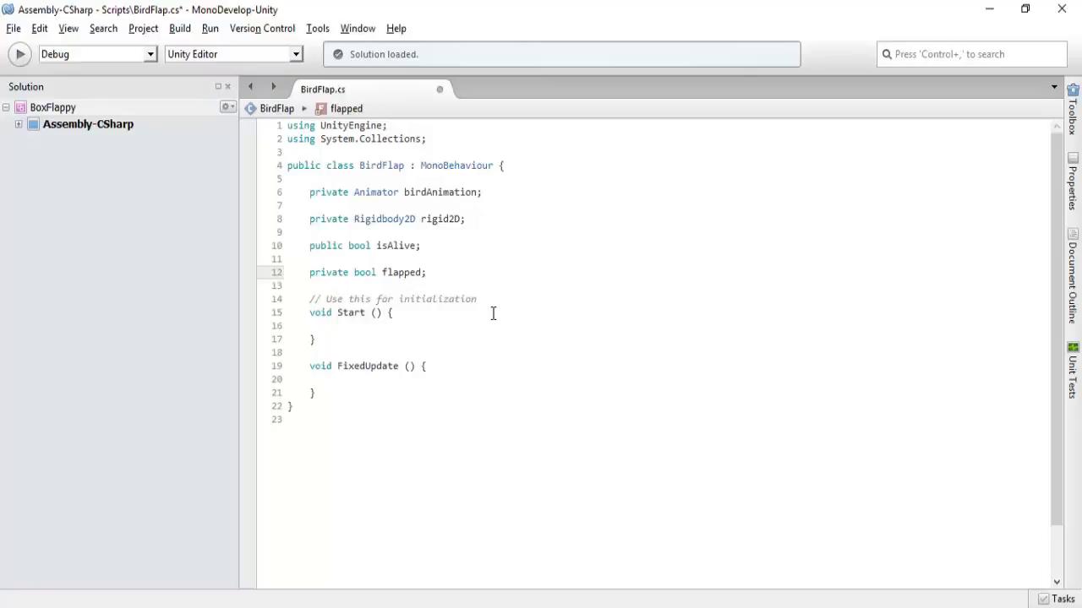
pyautogui.moveTo(389, 272); pyautogui.dragTo(420, 273)
pyautogui.click(428, 275)
pyautogui.hotkey('ctrl', 's')
pyautogui.moveTo(309, 246); pyautogui.dragTo(428, 245)
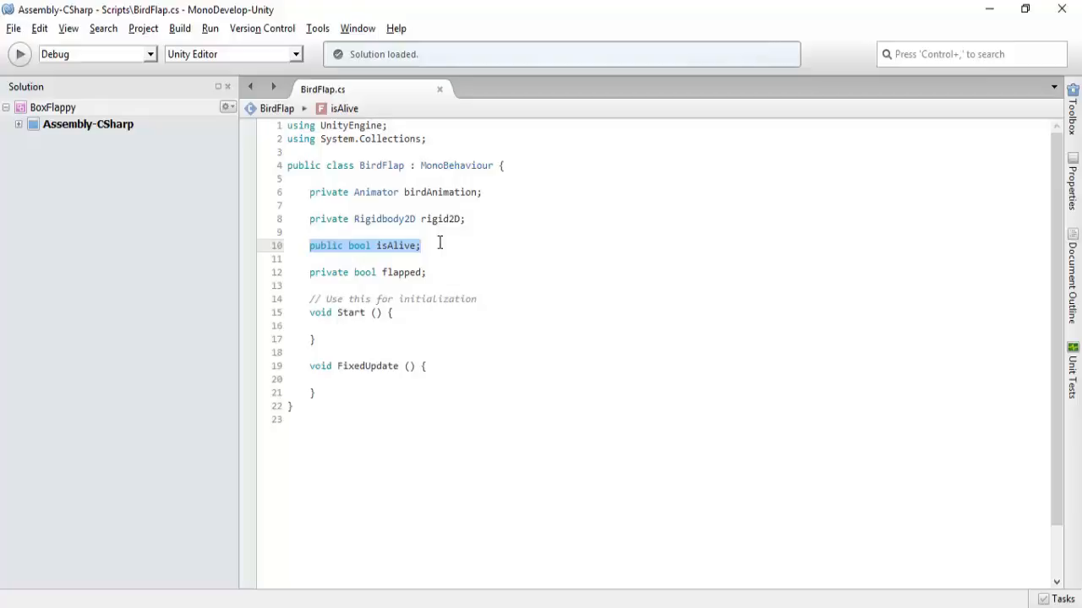
# Set isAlive to true inside the Start method
pyautogui.click(413, 314)
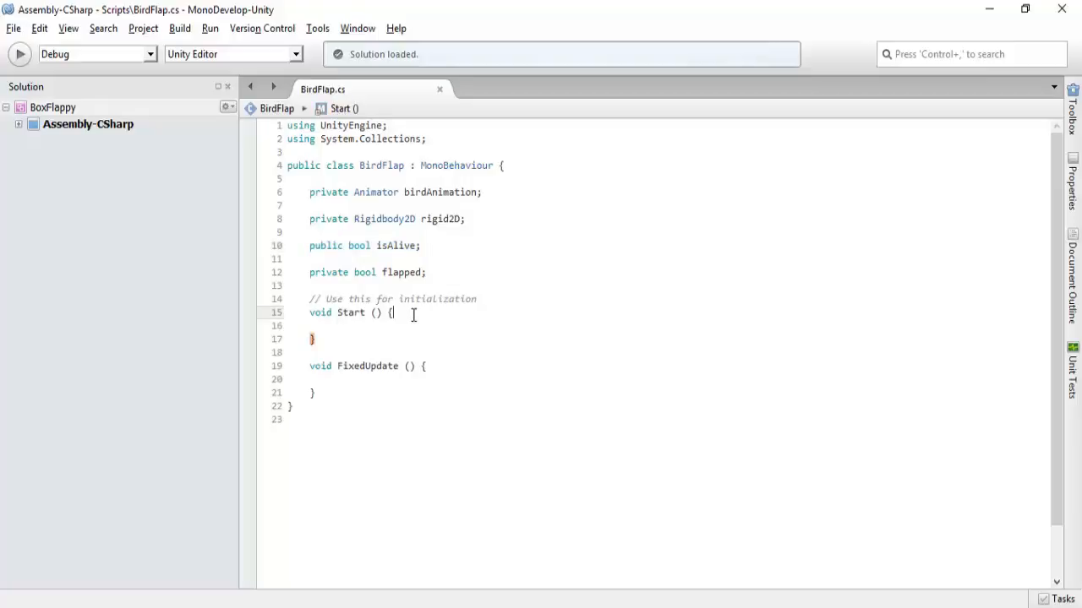
pyautogui.press('Return')
pyautogui.press('Return')
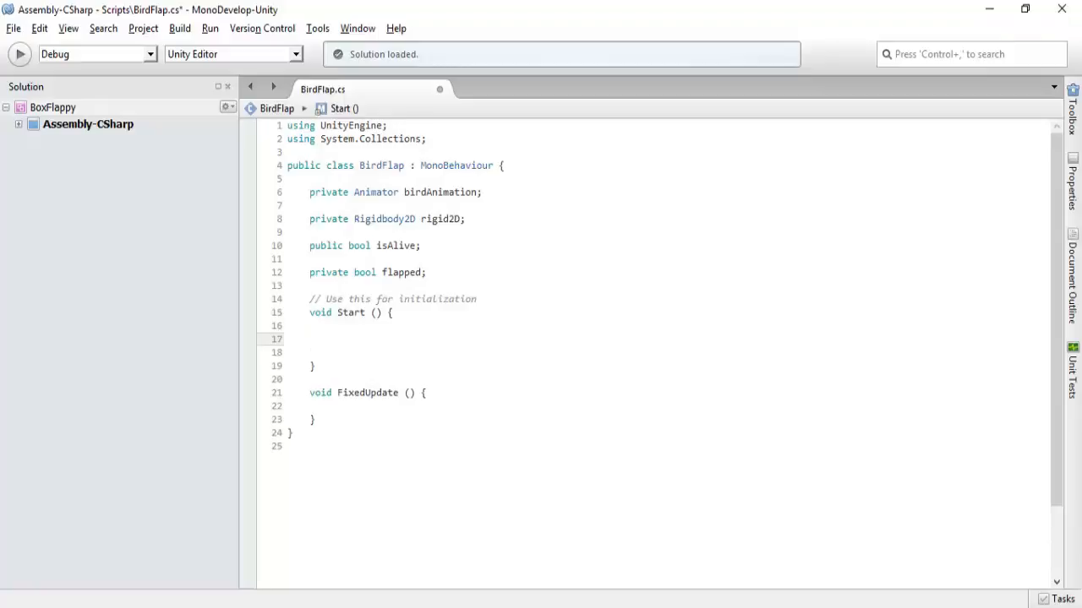
pyautogui.write('isAlive')
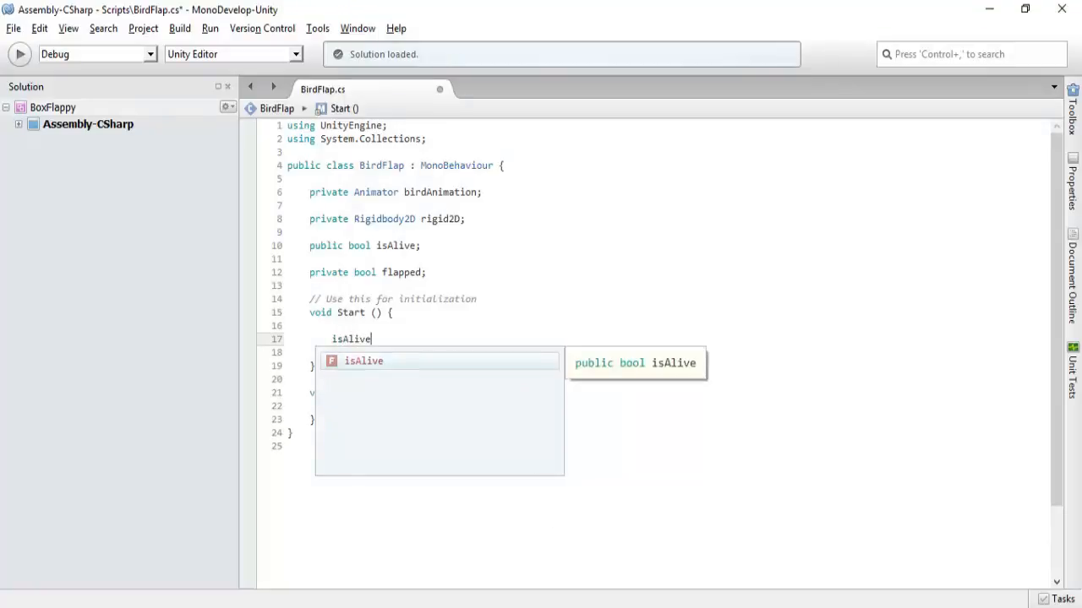
pyautogui.write(' = true;')
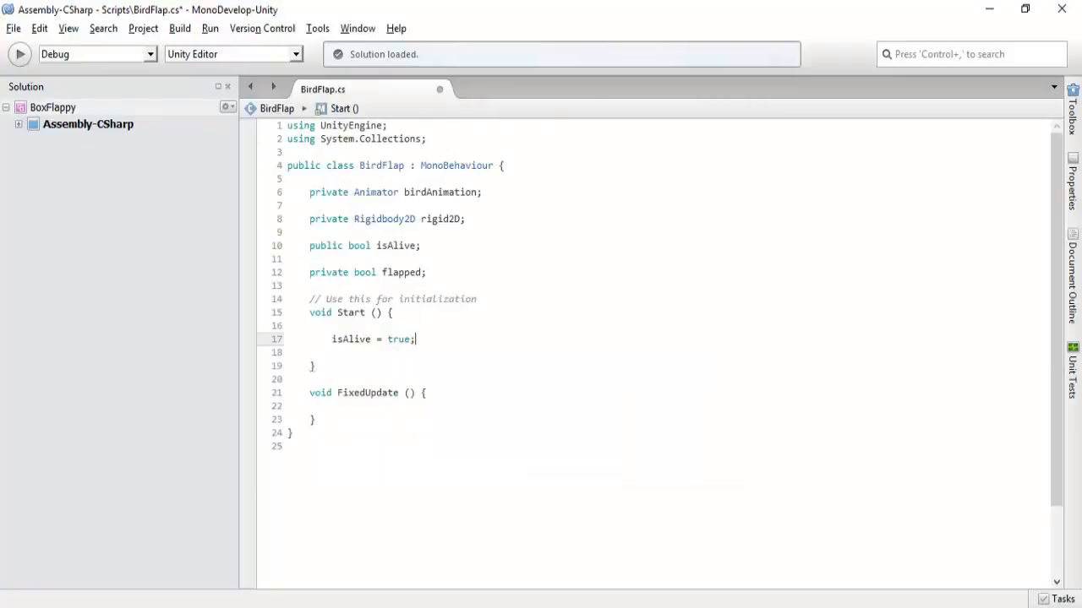
# Set flapped to false below the isAlive assignment in the Start method
pyautogui.press('Return')
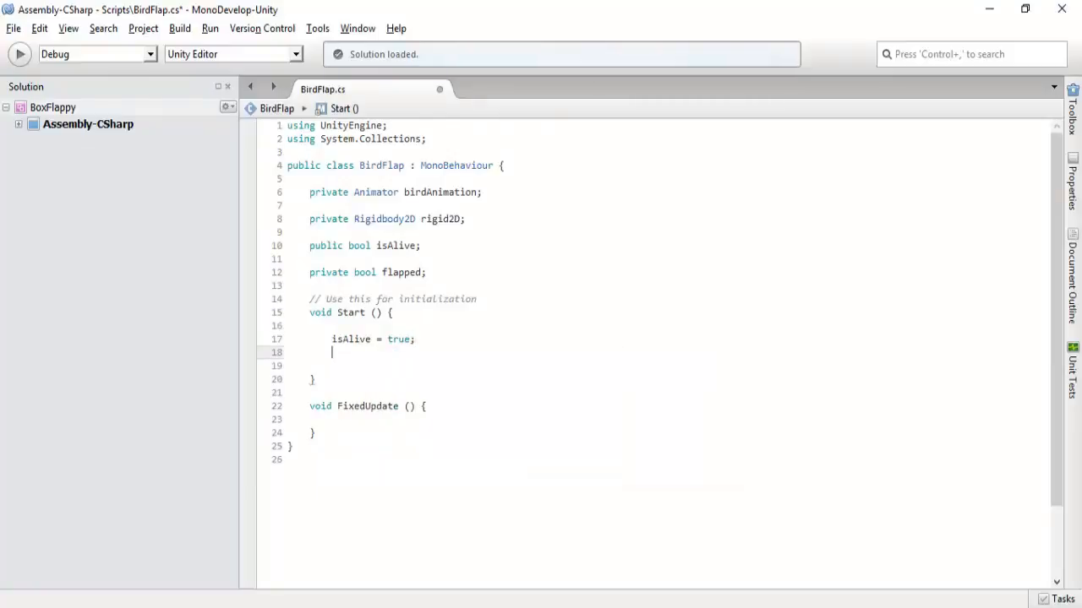
pyautogui.press('Return')
pyautogui.write('fla')
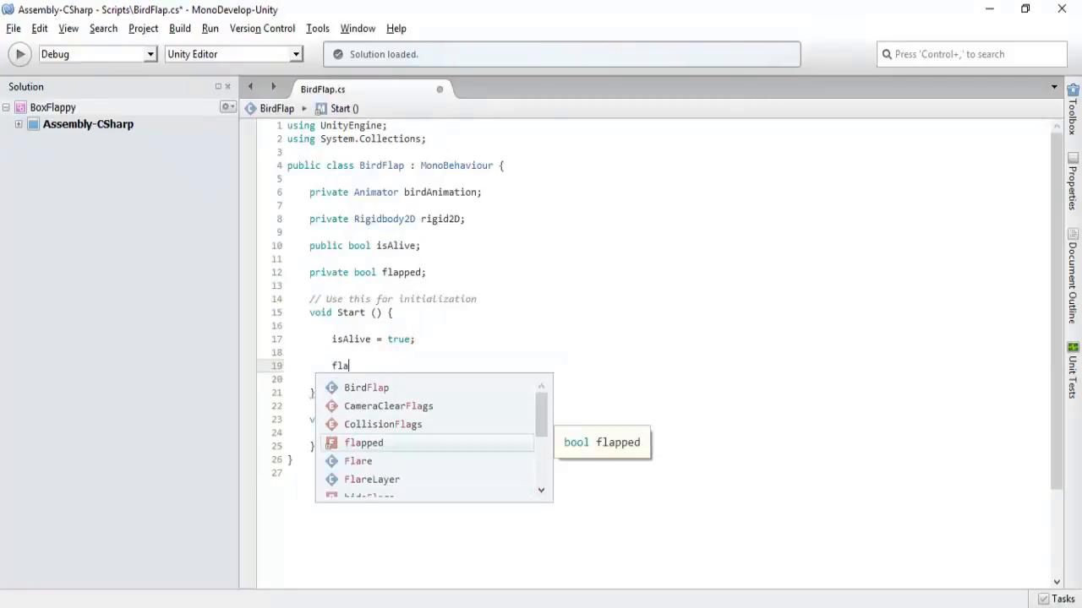
pyautogui.press('Return')
pyautogui.write('= ')
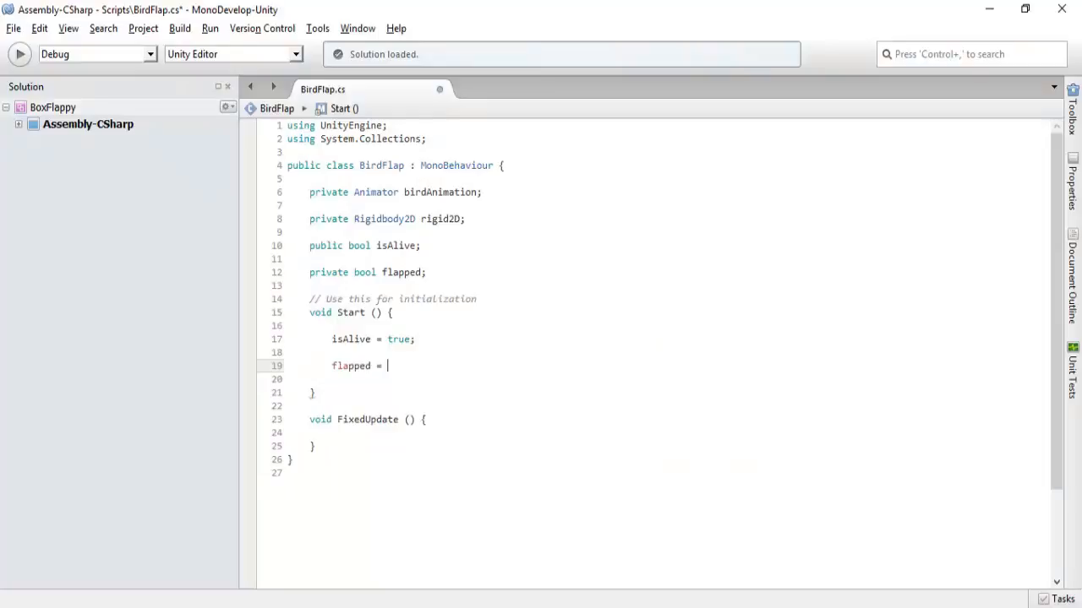
pyautogui.write('false;')
# Add an empty if (isAlive) block with braces inside the FixedUpdate method
pyautogui.click(471, 425)
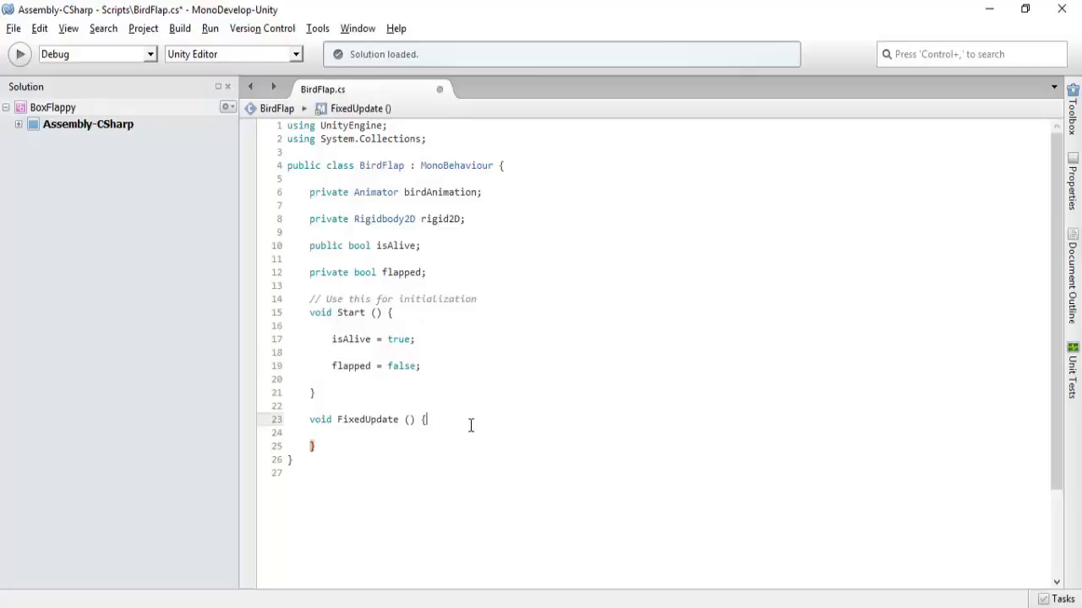
pyautogui.press('Return')
pyautogui.press('Return')
pyautogui.write('i')
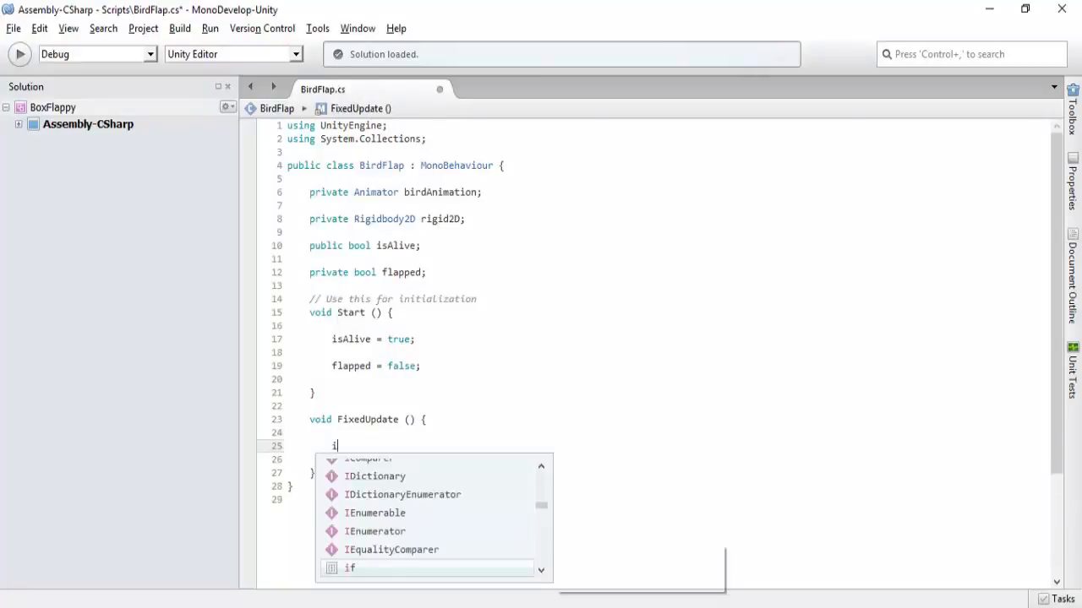
pyautogui.write('f()isAlive')
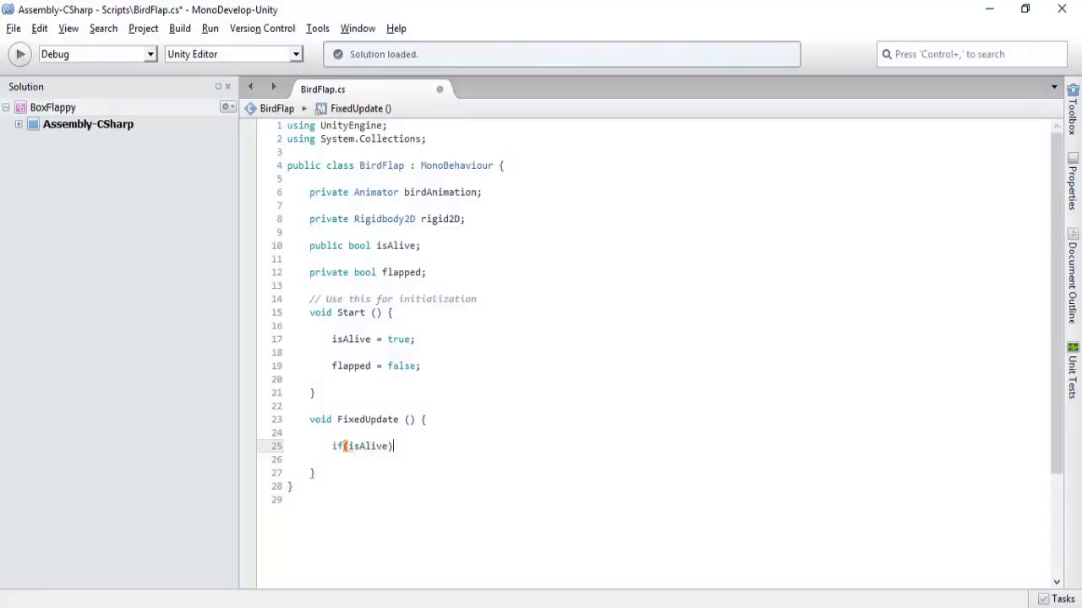
pyautogui.press('Return')
pyautogui.write('{')
pyautogui.press('Return')
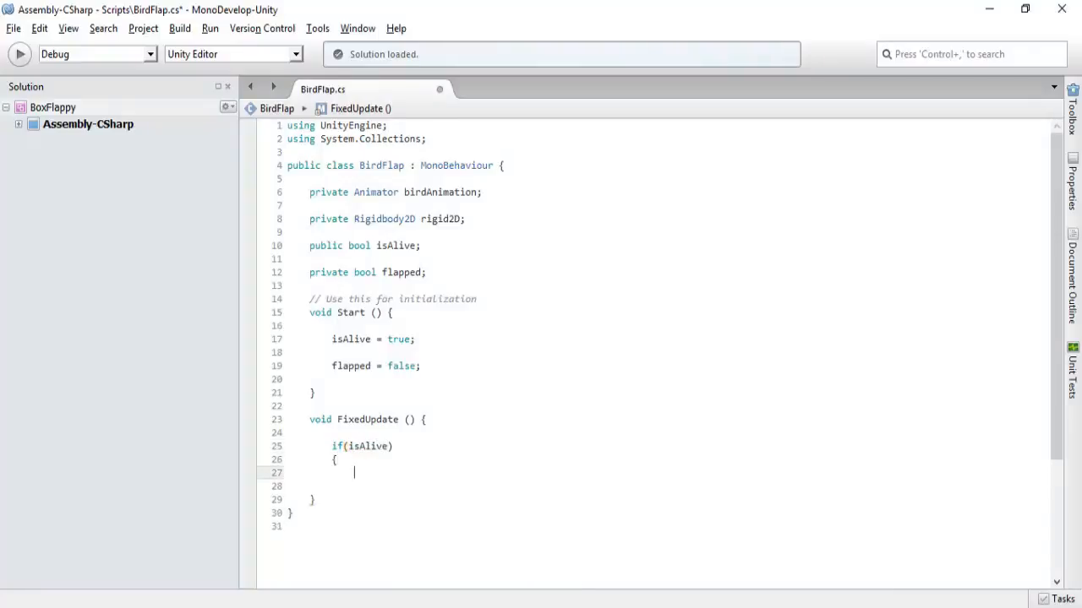
pyautogui.write('}')
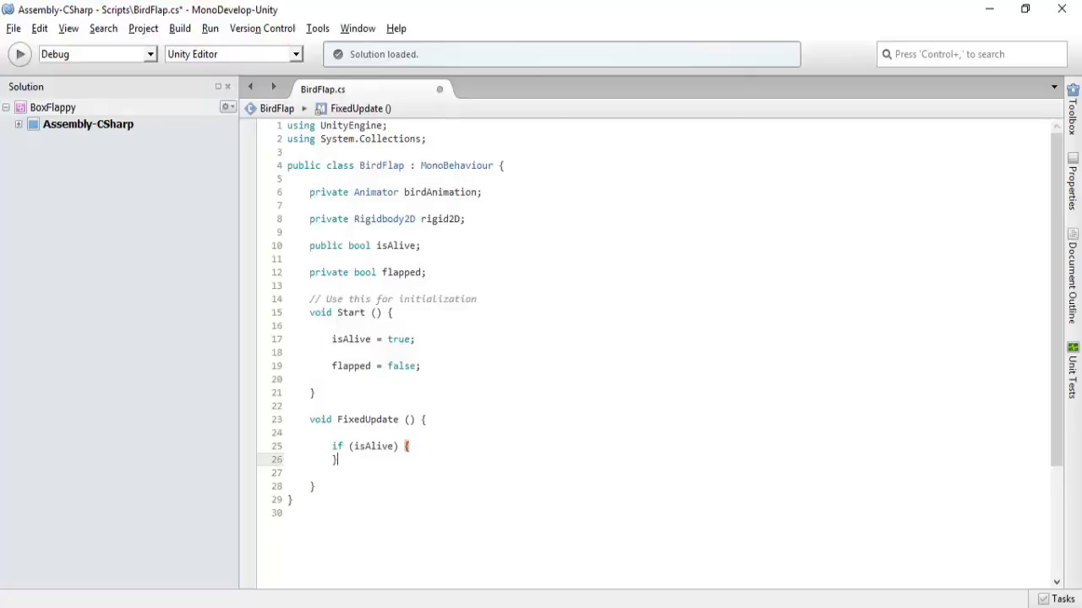
# Put the if block's opening brace on its own line and add an empty line inside the block
pyautogui.doubleClick(355, 420)
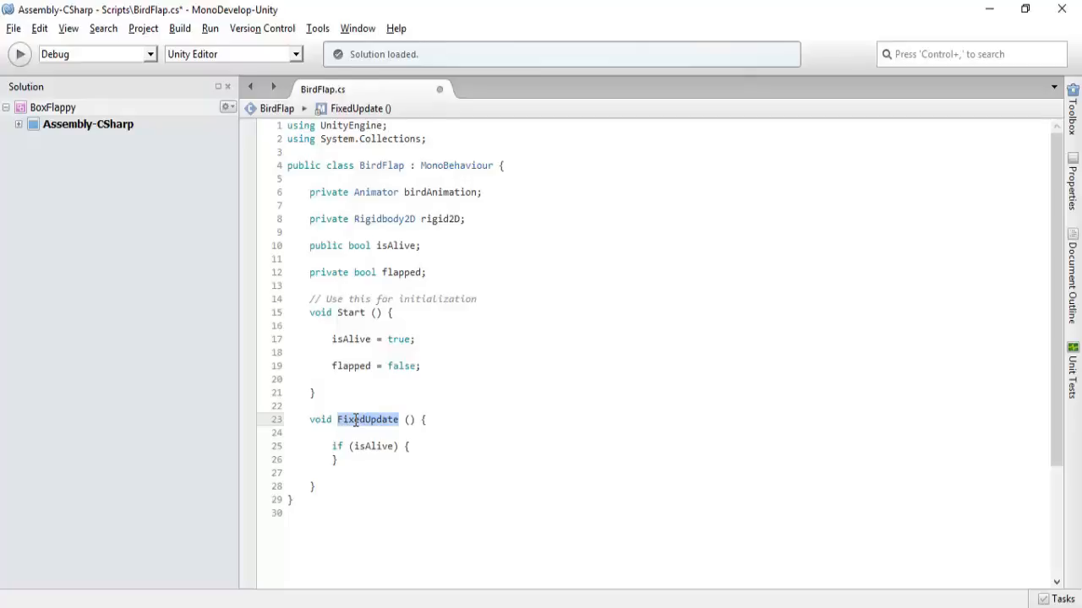
pyautogui.click(426, 446)
pyautogui.press('Left')
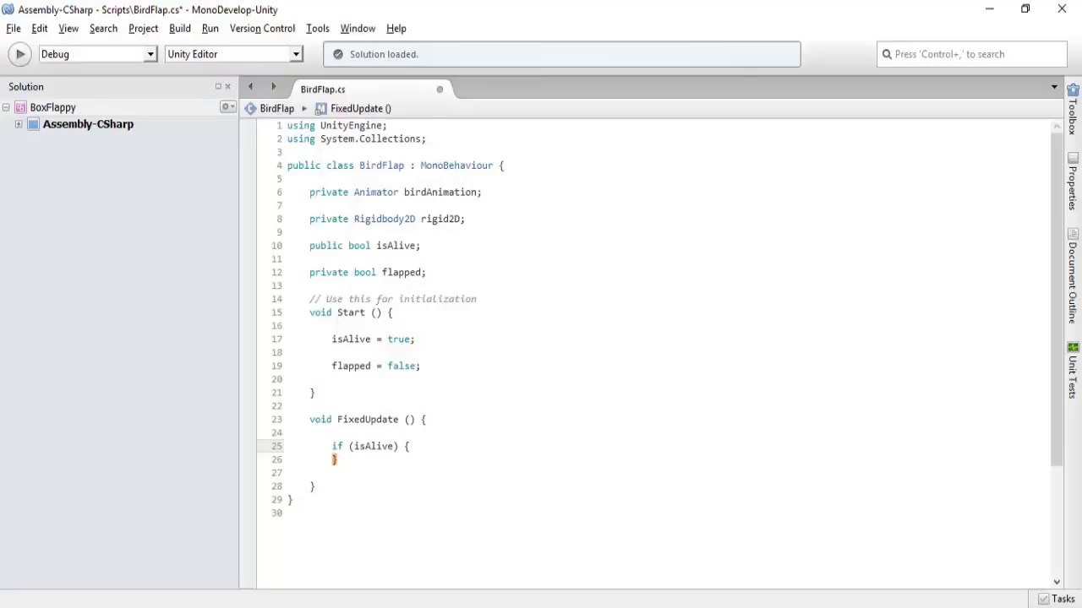
pyautogui.press('Return')
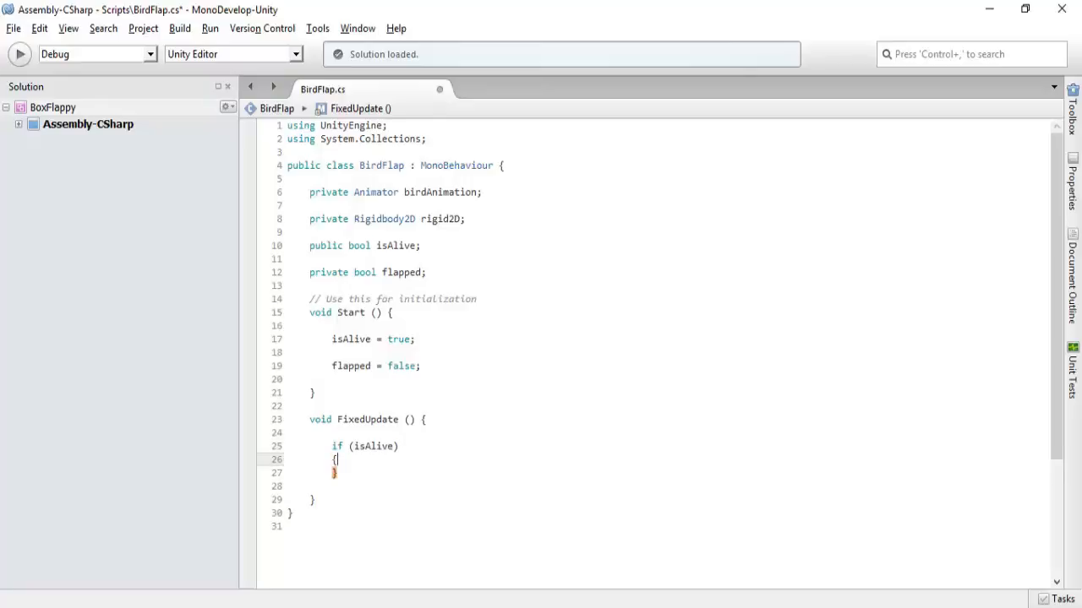
pyautogui.press('Return')
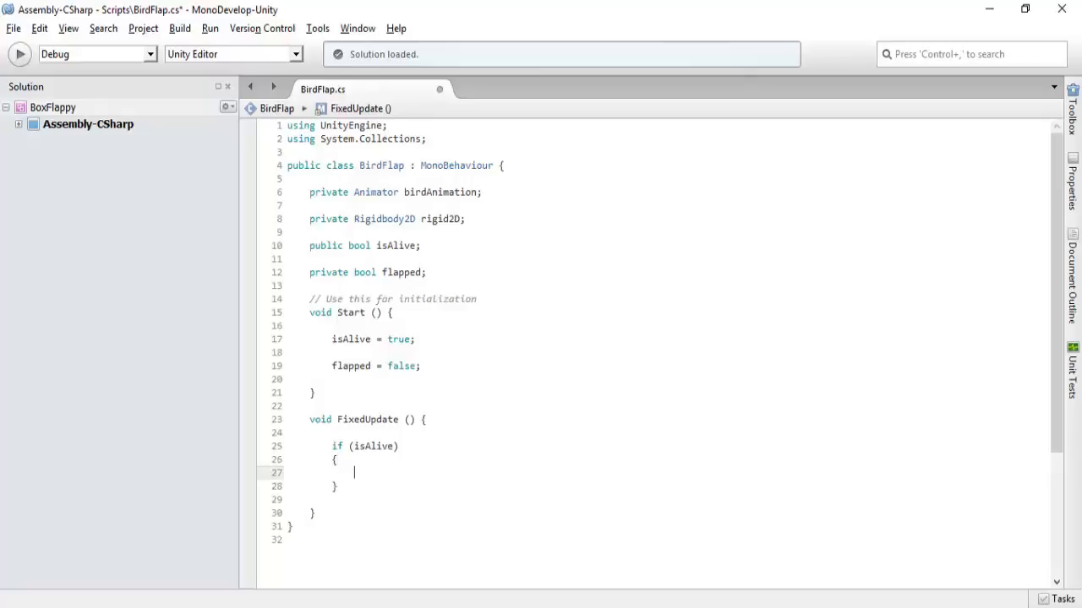
# Delete the braces of the if (isAlive) block and retype them starting on a new line
pyautogui.click(337, 459)
pyautogui.click(346, 498)
pyautogui.click(342, 500)
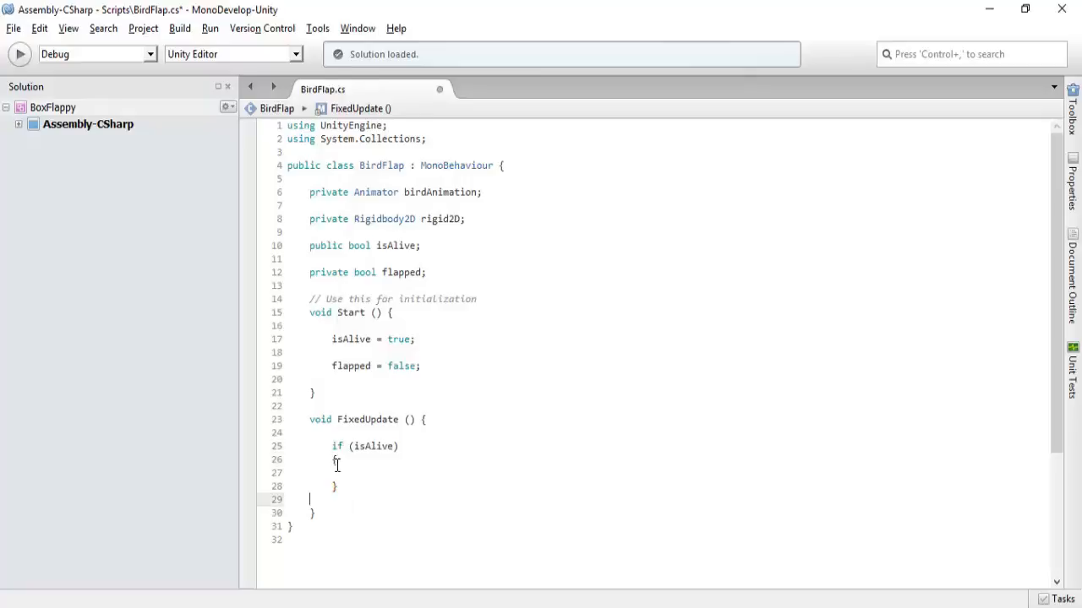
pyautogui.moveTo(333, 447); pyautogui.dragTo(346, 479)
pyautogui.click(351, 472)
pyautogui.press('BackSpace')
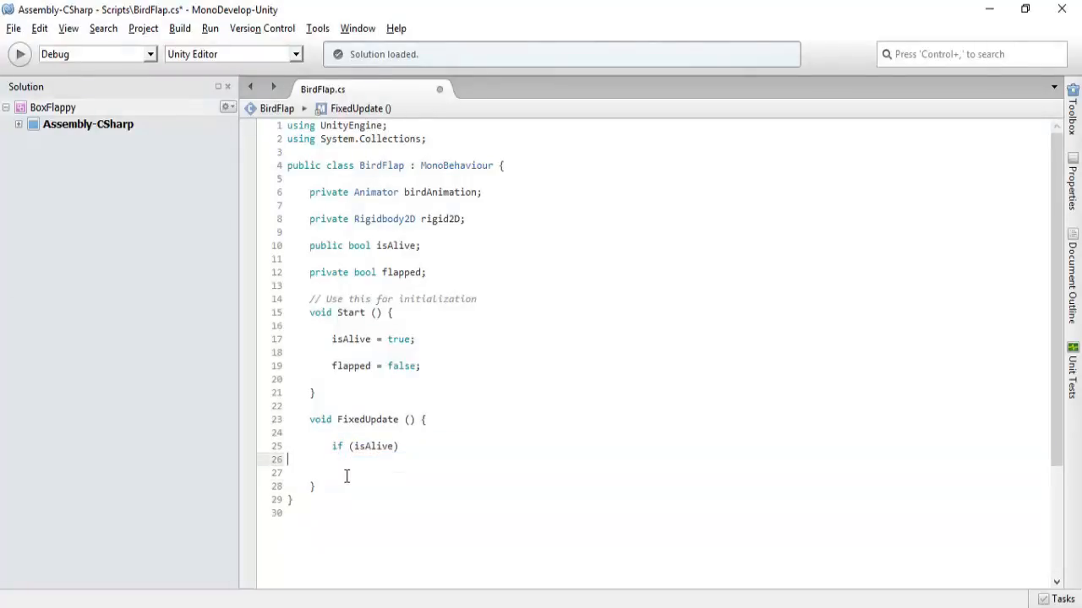
pyautogui.press('BackSpace')
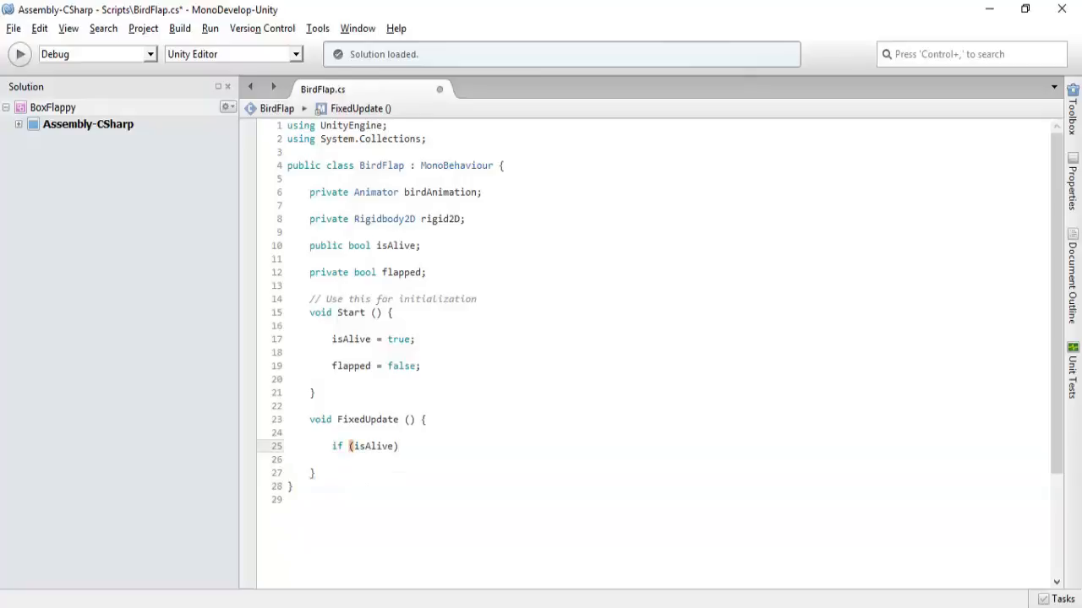
pyautogui.press('Return')
pyautogui.write('{')
pyautogui.press('Return')
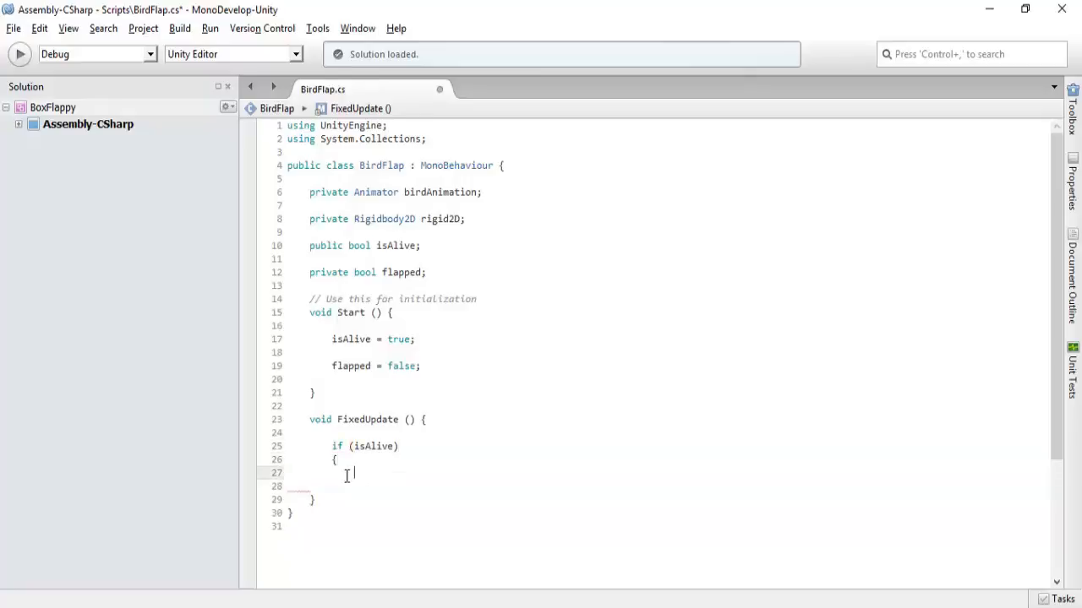
pyautogui.write('}')
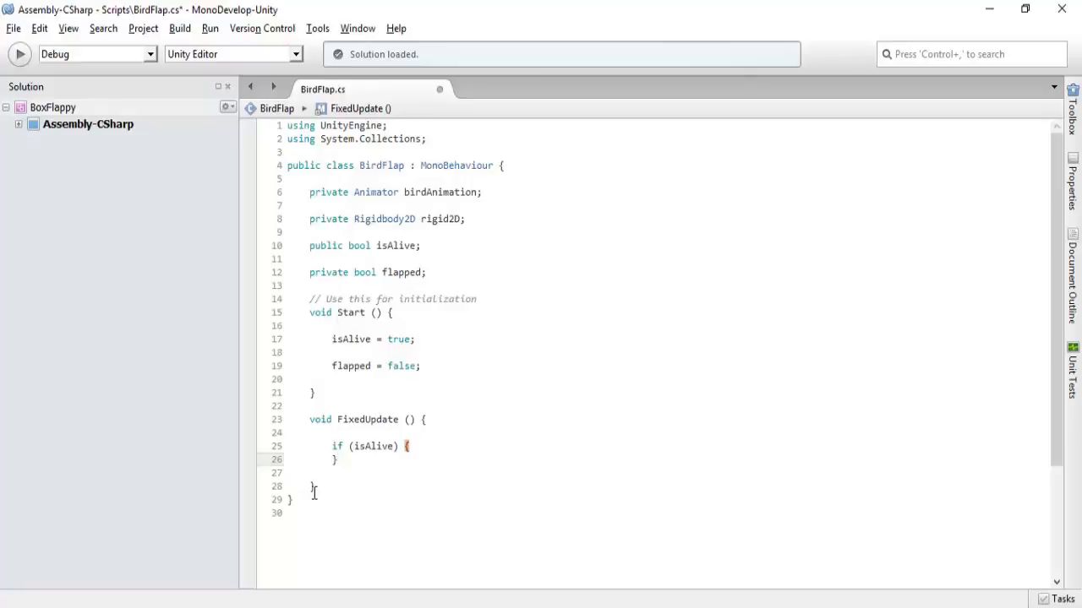
# Open the C# formatting profile in the BoxFlappy solution's code formatting options for editing
pyautogui.rightClick(61, 112)
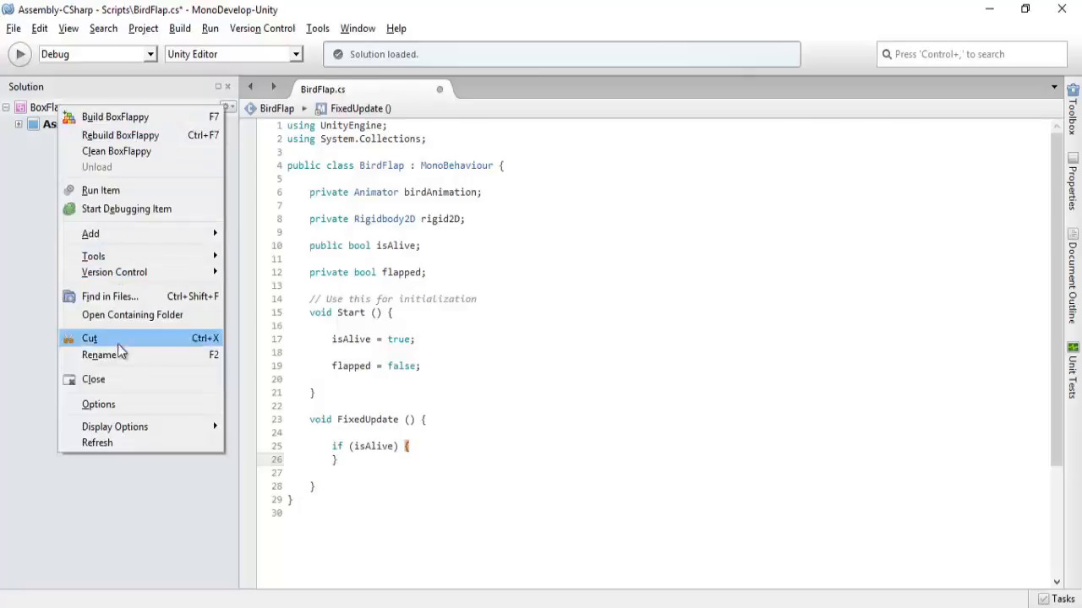
pyautogui.click(20, 168)
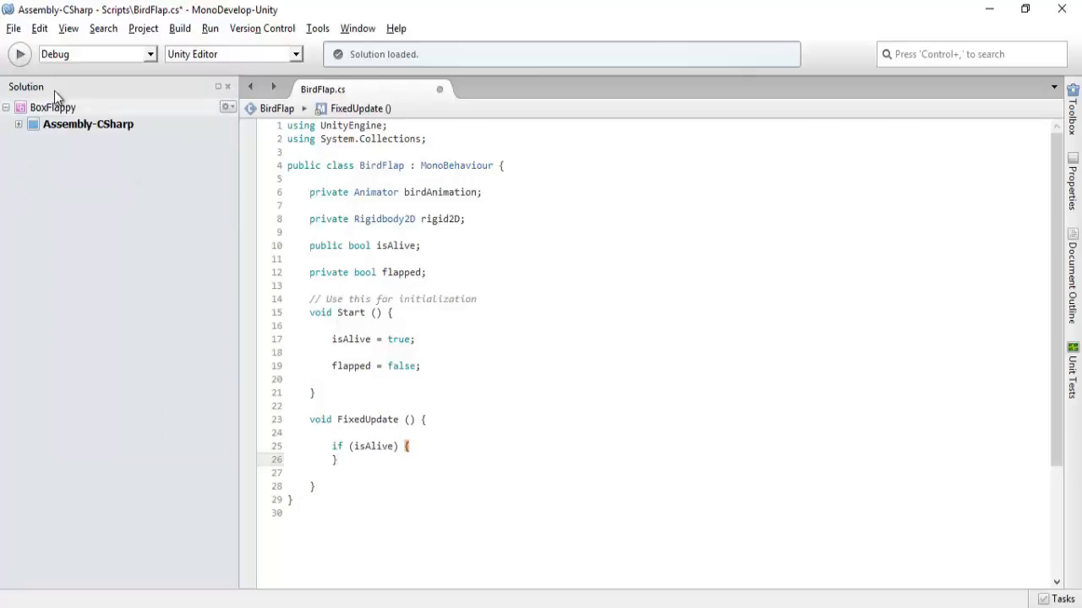
pyautogui.rightClick(71, 109)
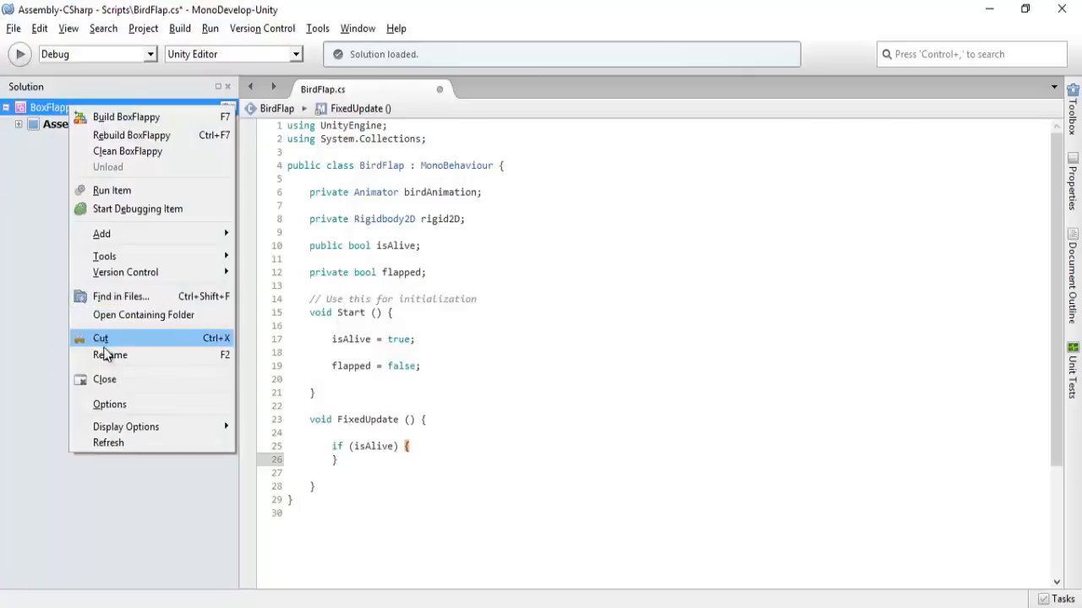
pyautogui.click(110, 404)
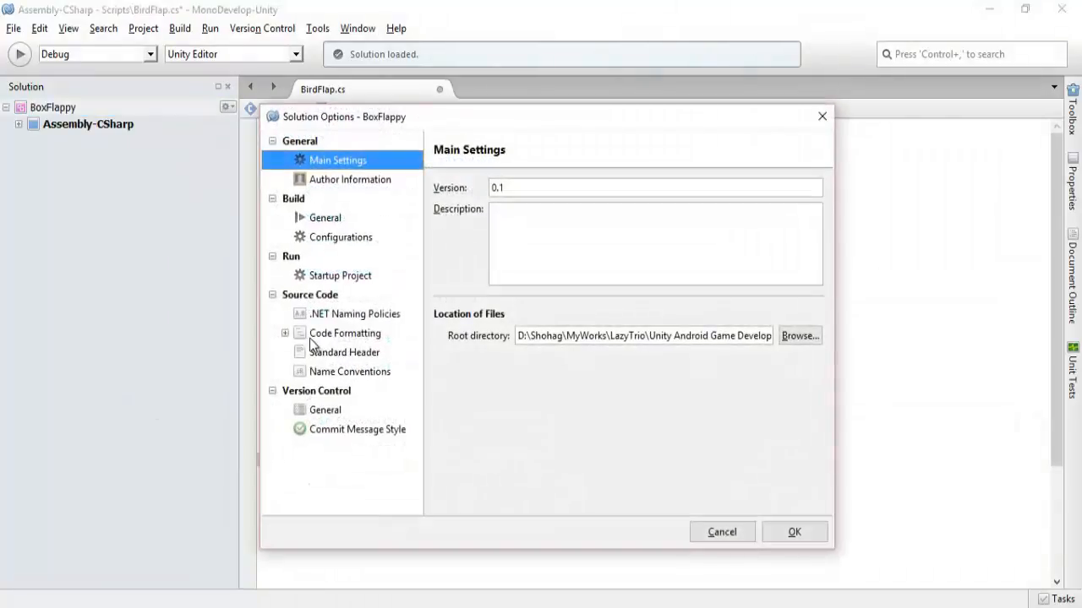
pyautogui.click(285, 333)
pyautogui.click(353, 355)
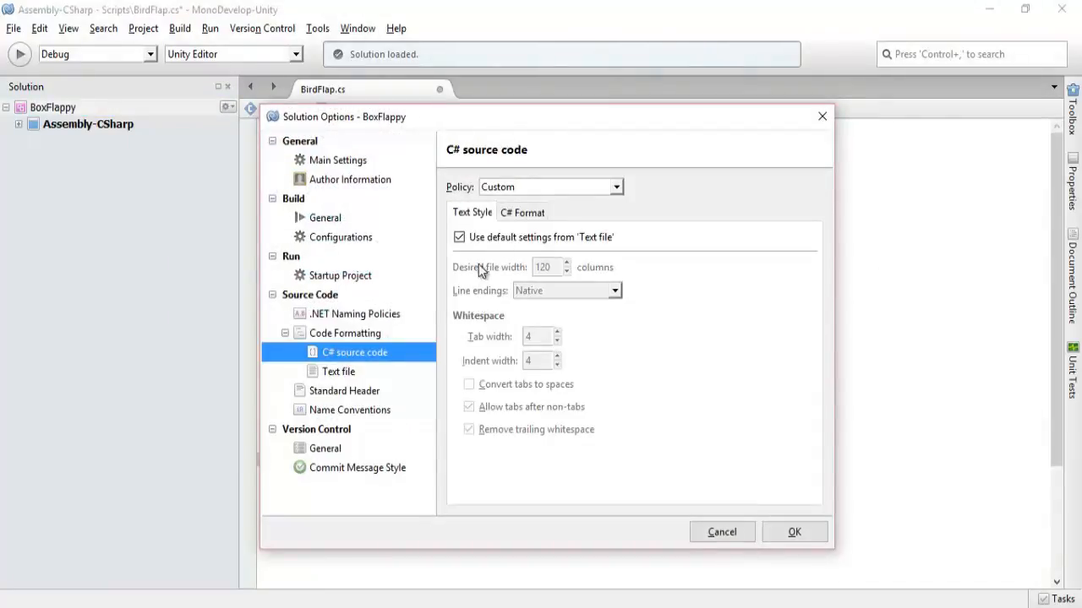
pyautogui.click(518, 213)
pyautogui.click(465, 238)
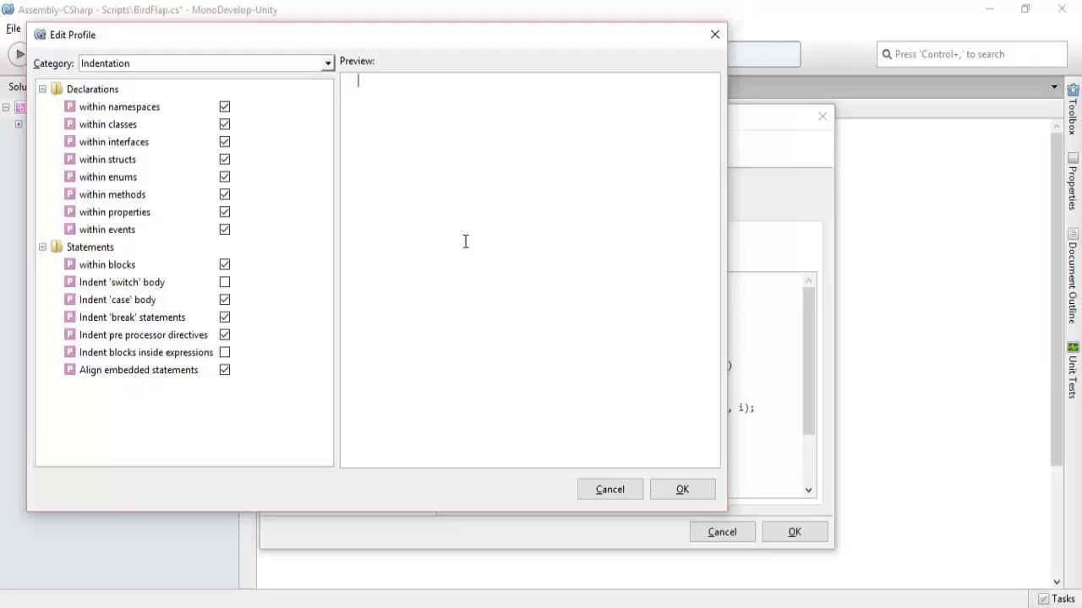
# Set the brace style for Statements to Next line and check the if and for blocks in the preview
pyautogui.click(223, 67)
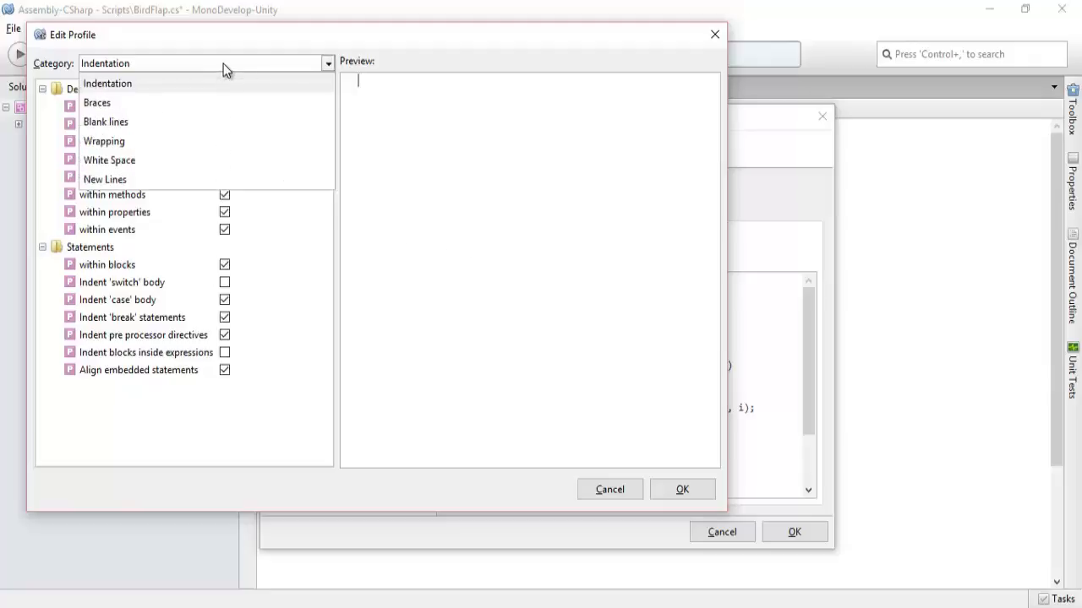
pyautogui.click(144, 103)
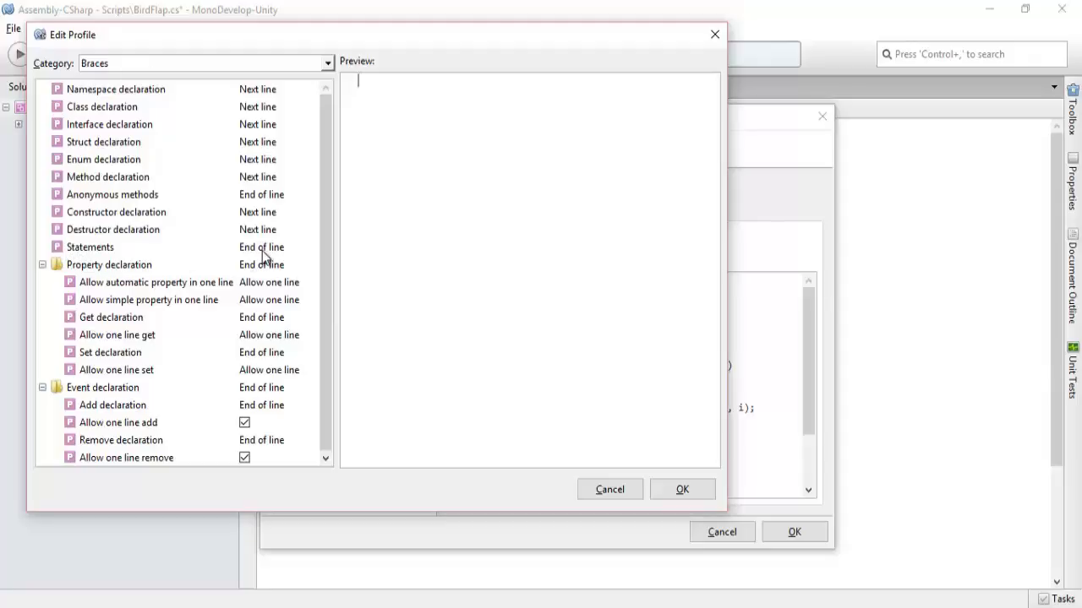
pyautogui.click(162, 252)
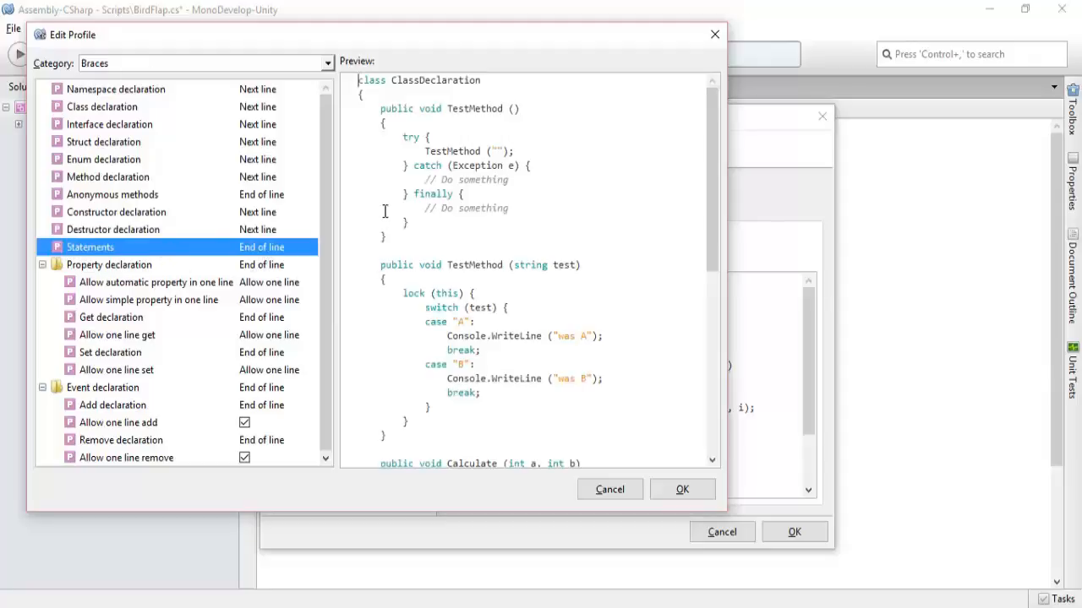
pyautogui.scroll(-5, 474, 329)
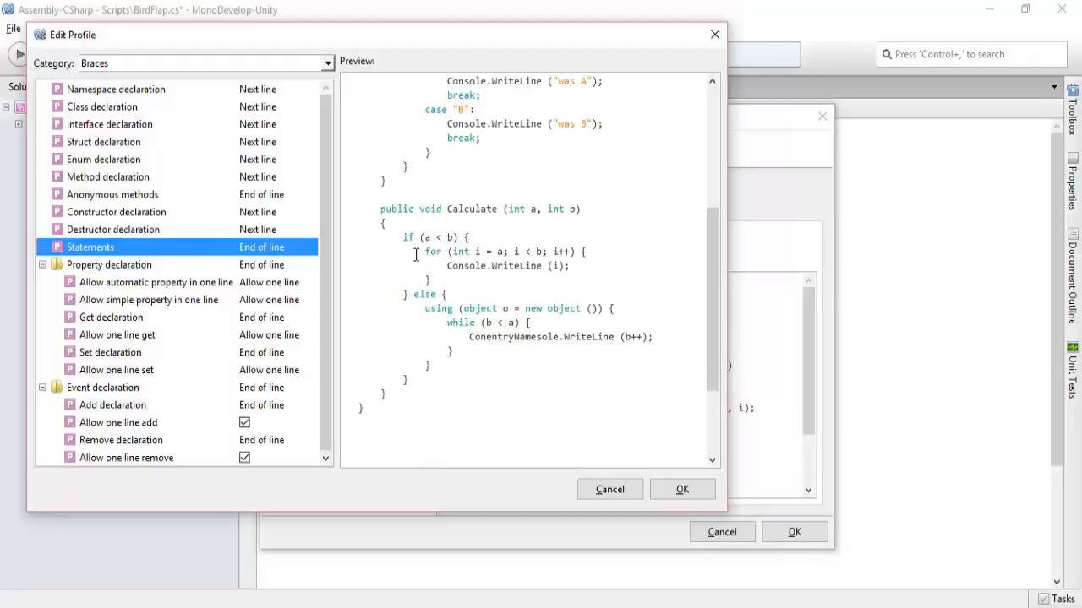
pyautogui.click(273, 248)
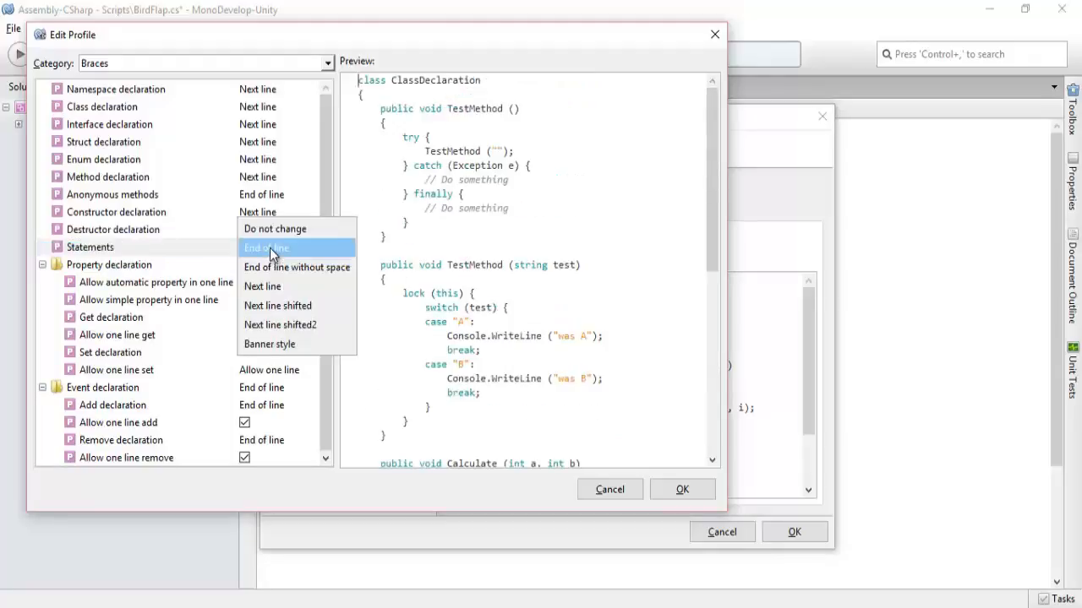
pyautogui.click(274, 286)
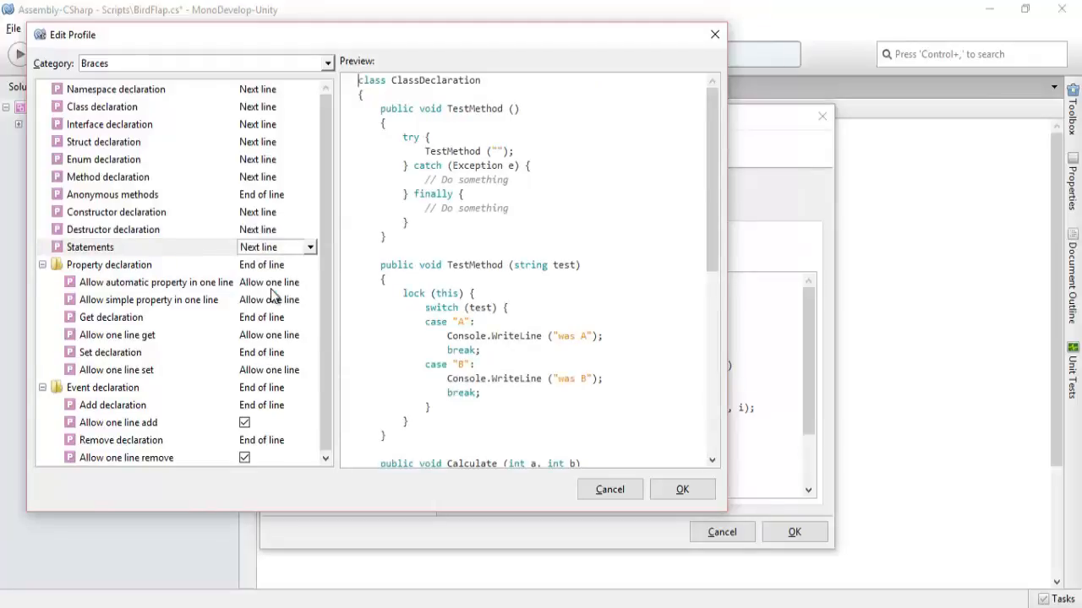
pyautogui.scroll(-5, 415, 297)
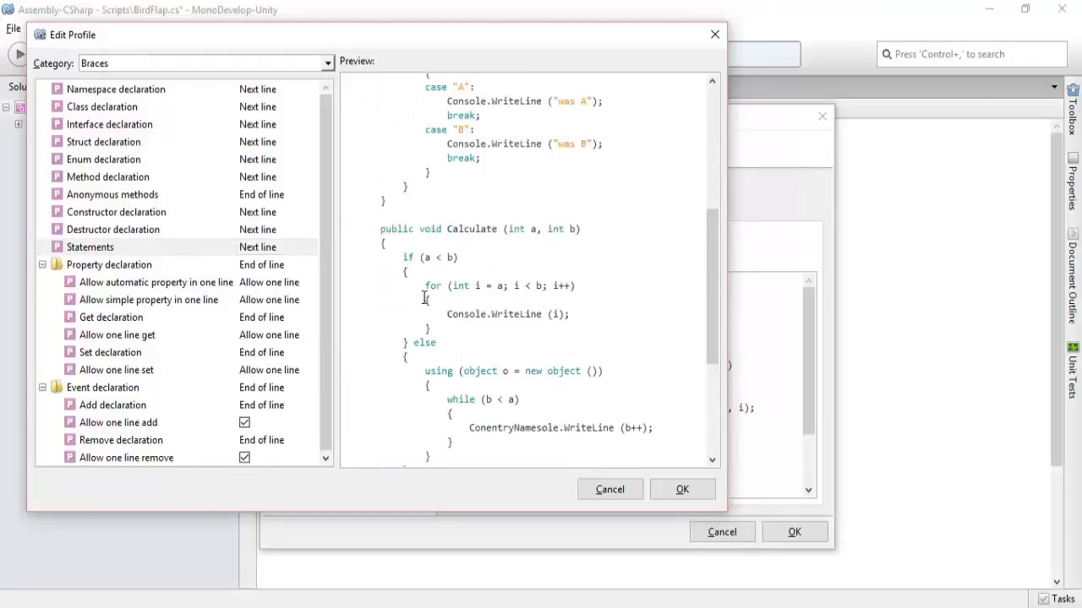
pyautogui.scroll(-2, 427, 309)
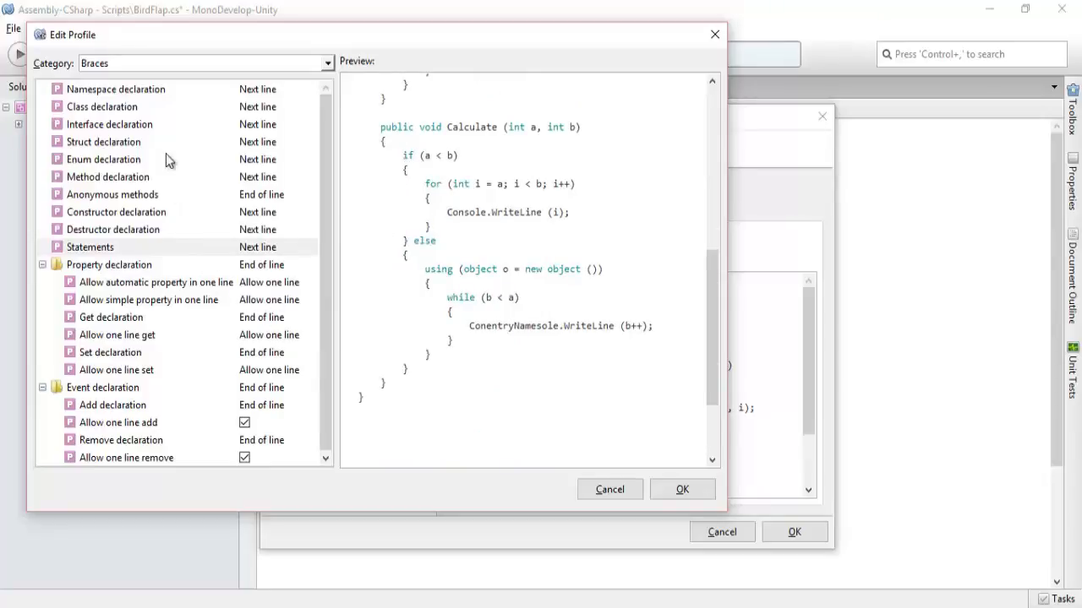
# Set the new-line rule for placing 'else' to Always new line and apply the profile and solution options
pyautogui.click(211, 66)
pyautogui.click(140, 179)
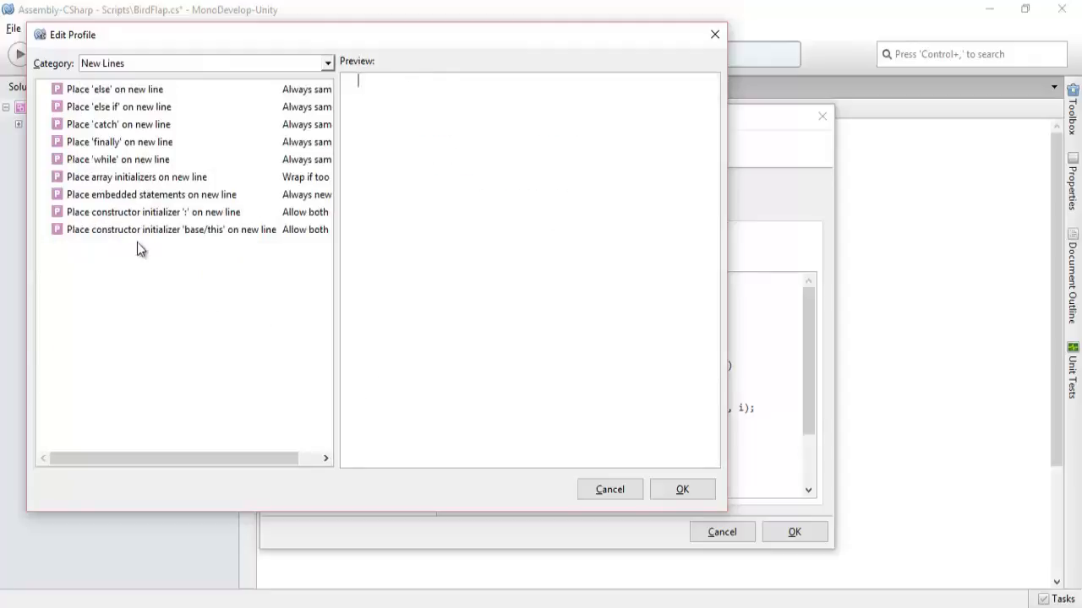
pyautogui.click(300, 93)
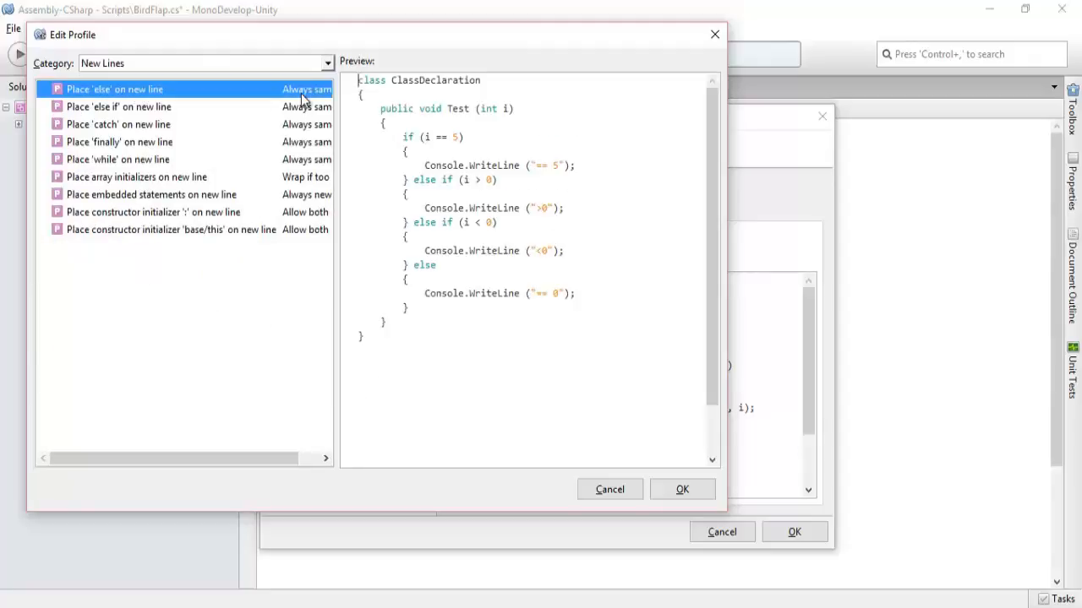
pyautogui.moveTo(175, 454); pyautogui.dragTo(242, 458)
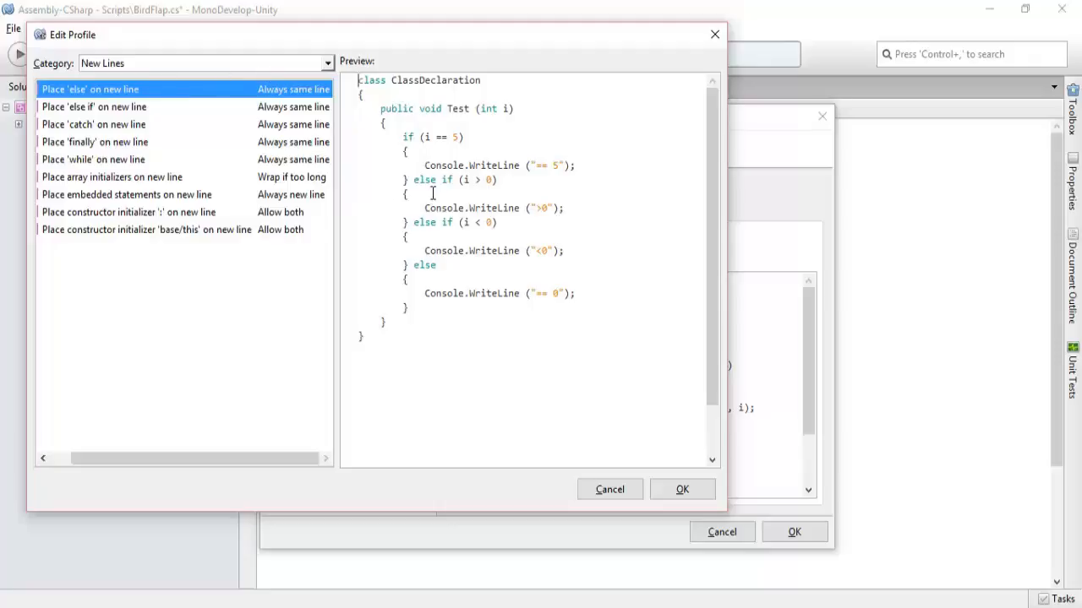
pyautogui.click(276, 91)
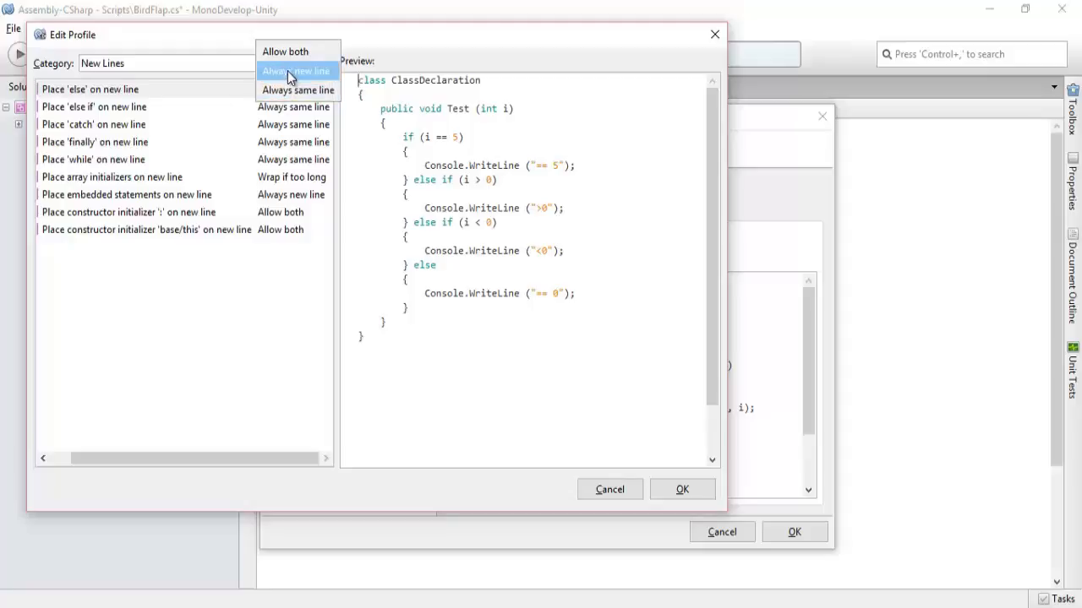
pyautogui.click(287, 71)
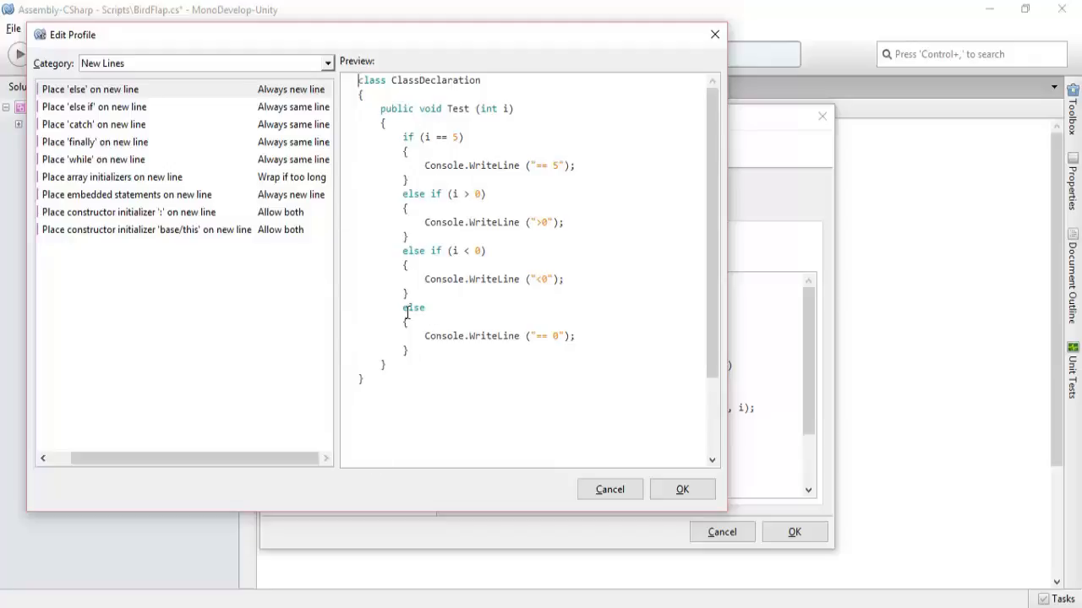
pyautogui.click(685, 490)
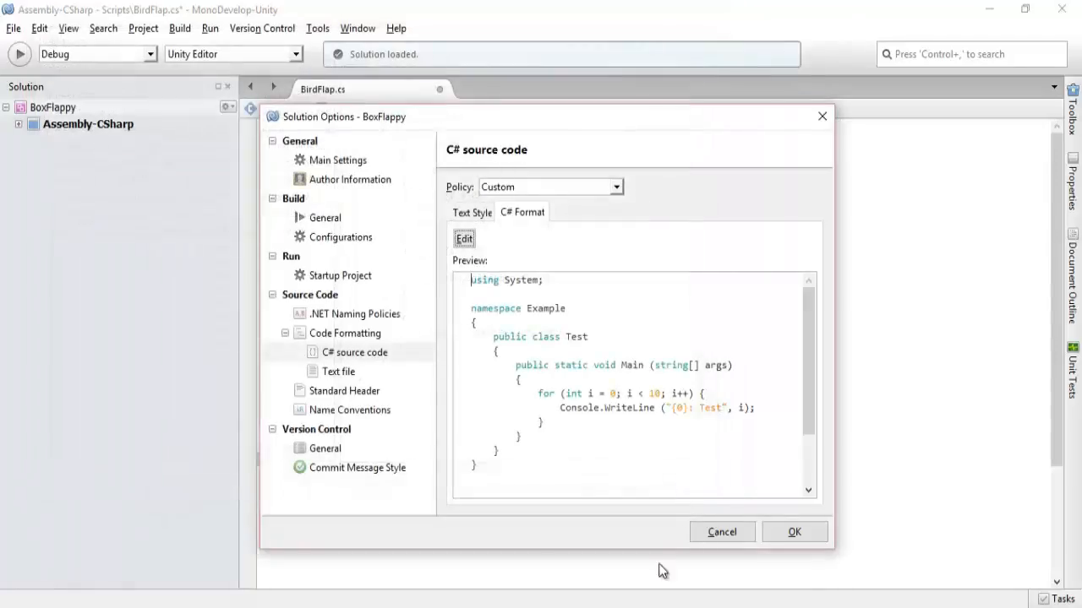
pyautogui.click(790, 530)
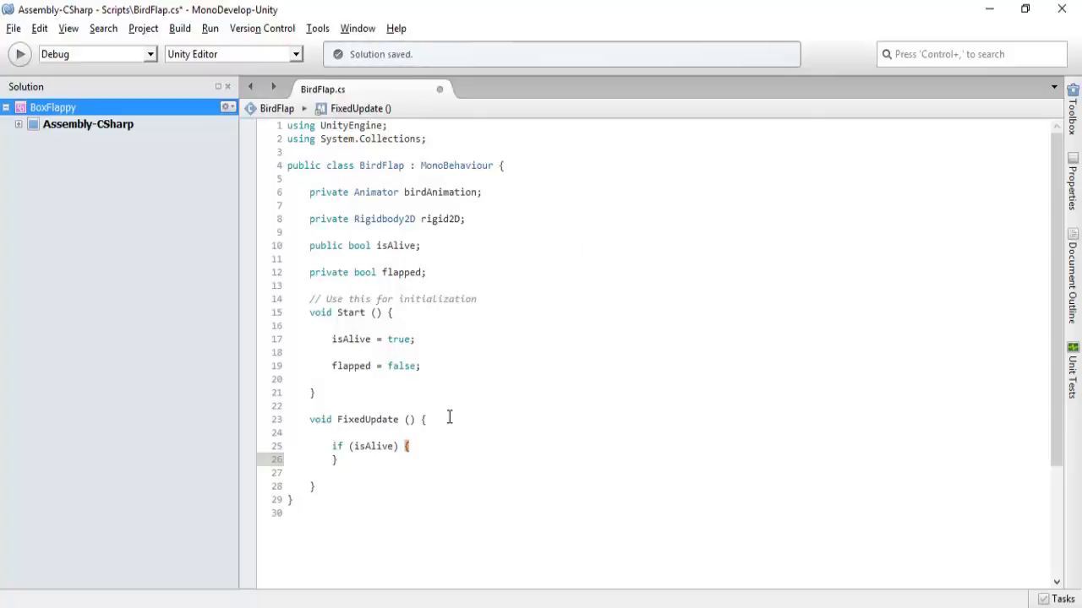
# Put the if (isAlive) block's opening brace on its own line, add an empty line inside the block, and save the script
pyautogui.click(411, 446)
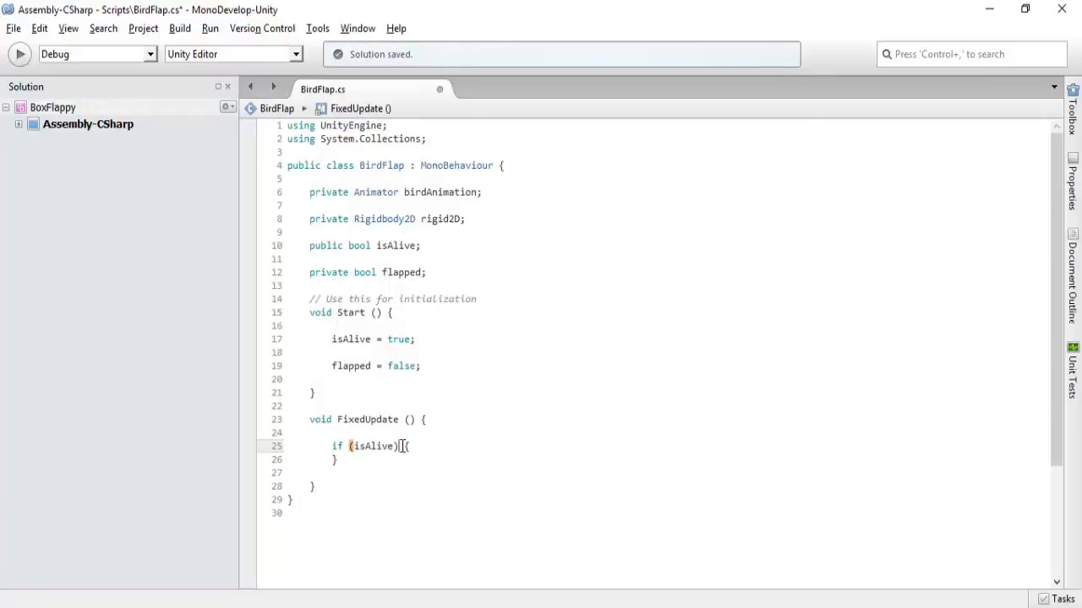
pyautogui.press('Return')
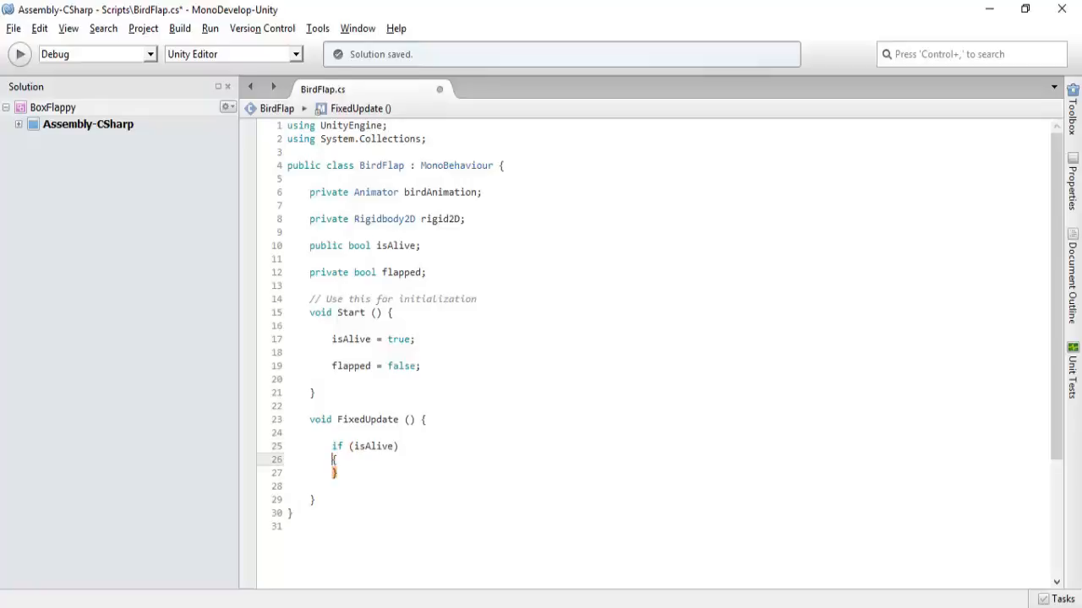
pyautogui.hotkey('ctrl', 's')
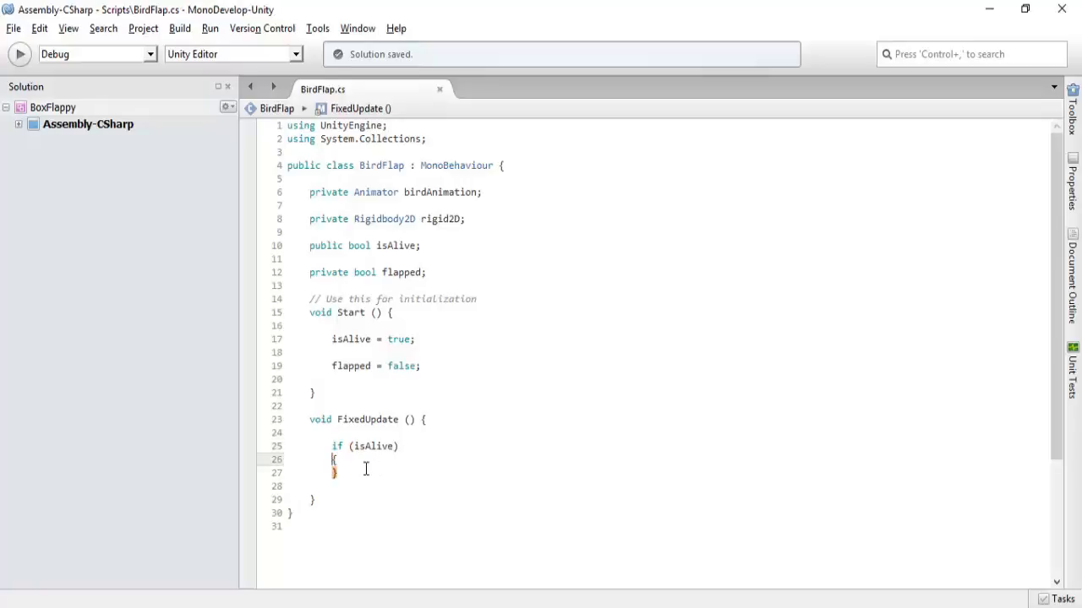
pyautogui.click(365, 467)
pyautogui.click(361, 460)
pyautogui.press('Return')
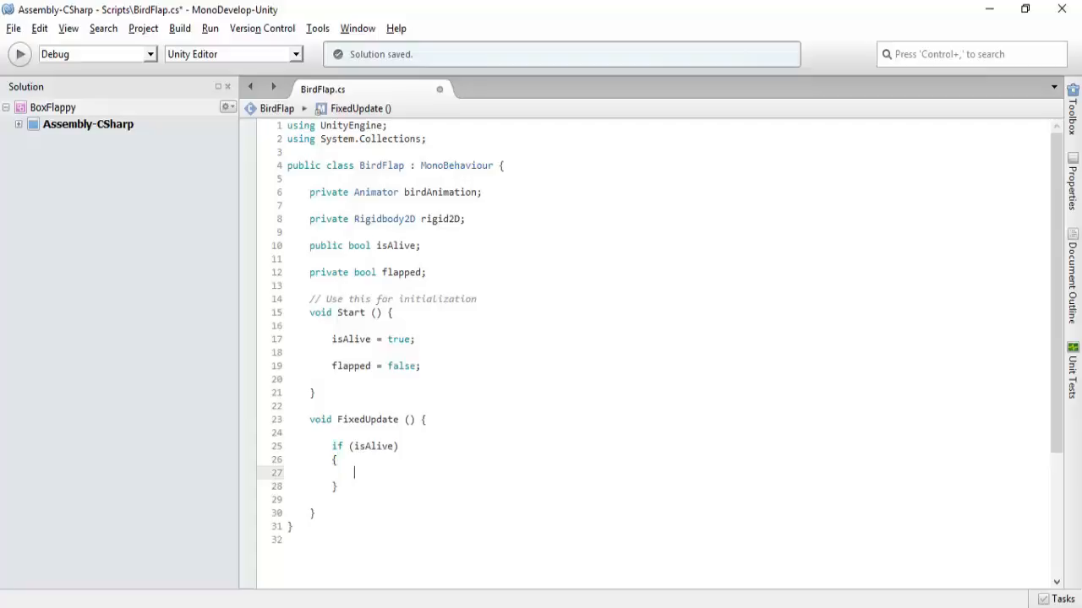
pyautogui.hotkey('ctrl', 's')
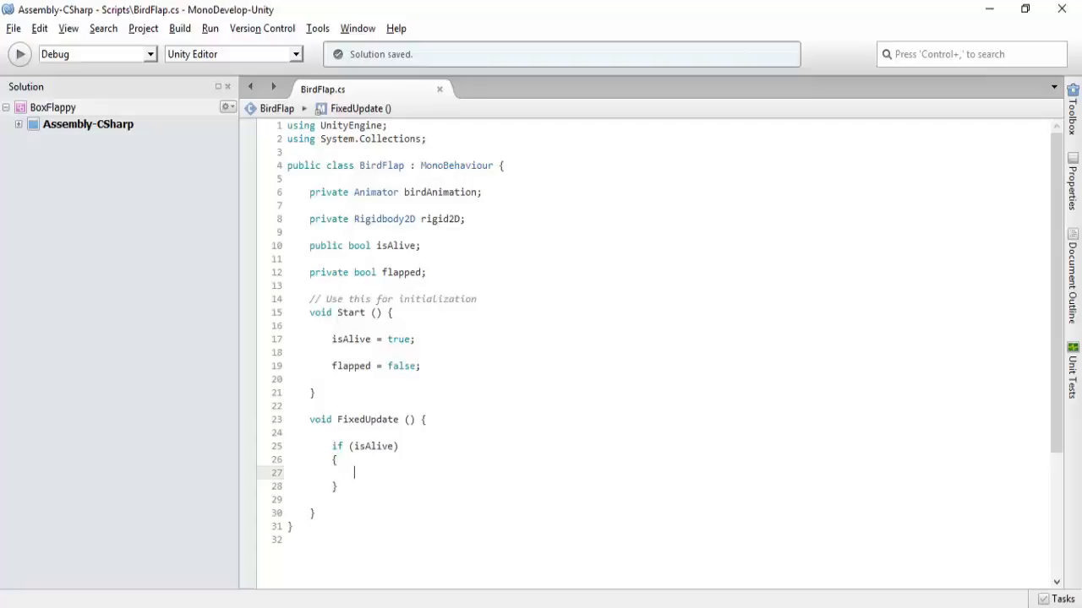
# Switch to Unity and look at the bird in the Game view
pyautogui.hotkey('alt', 'Tab')
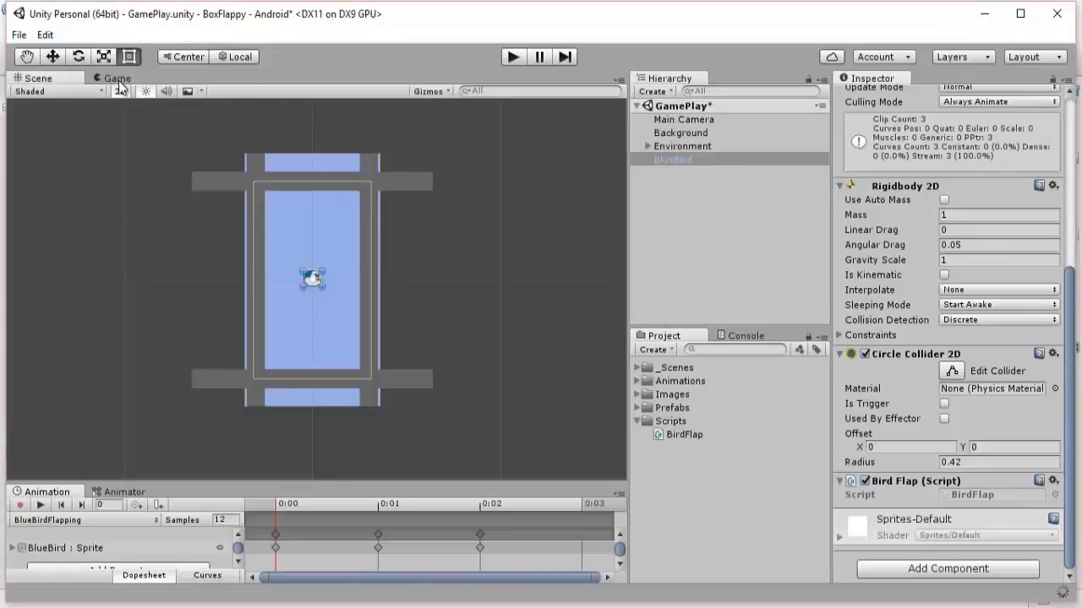
pyautogui.click(118, 79)
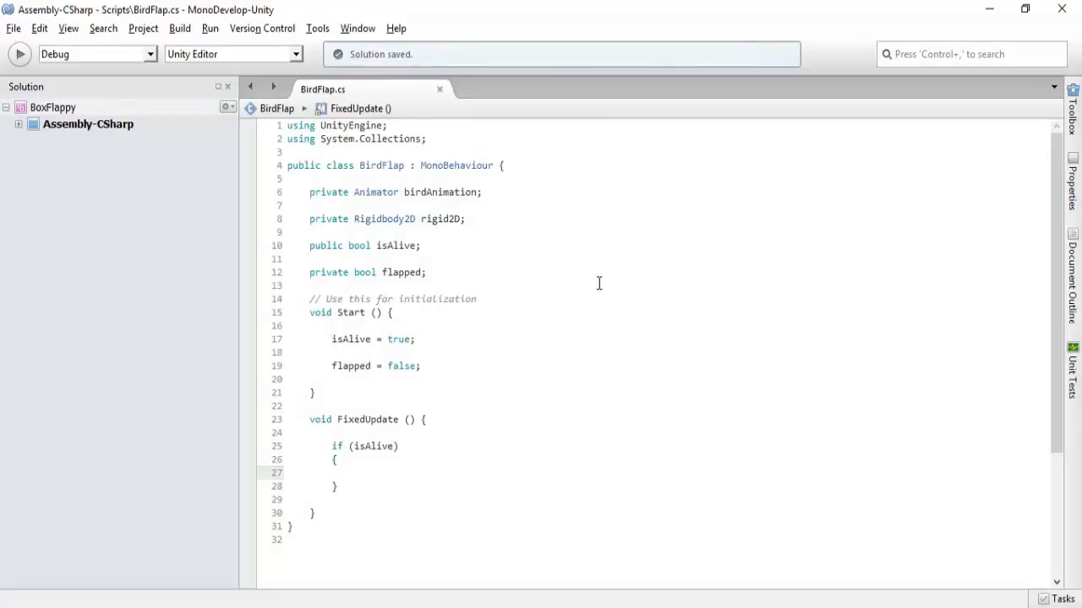
# Declare a Vector3 variable temp inside the if (isAlive) block and assign it transform.position
pyautogui.write('Vec')
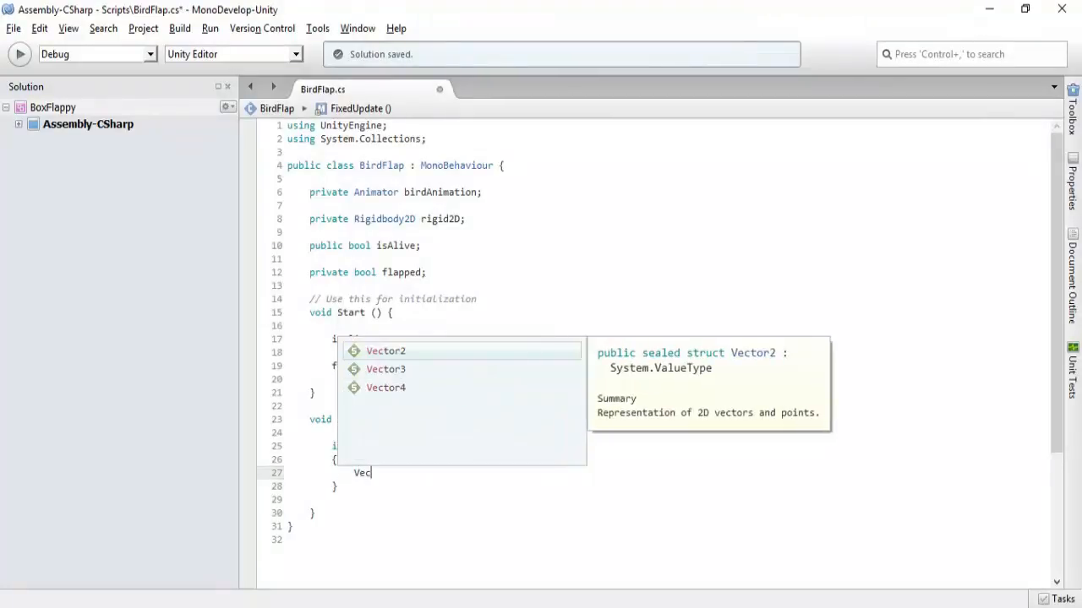
pyautogui.write('tor3 ')
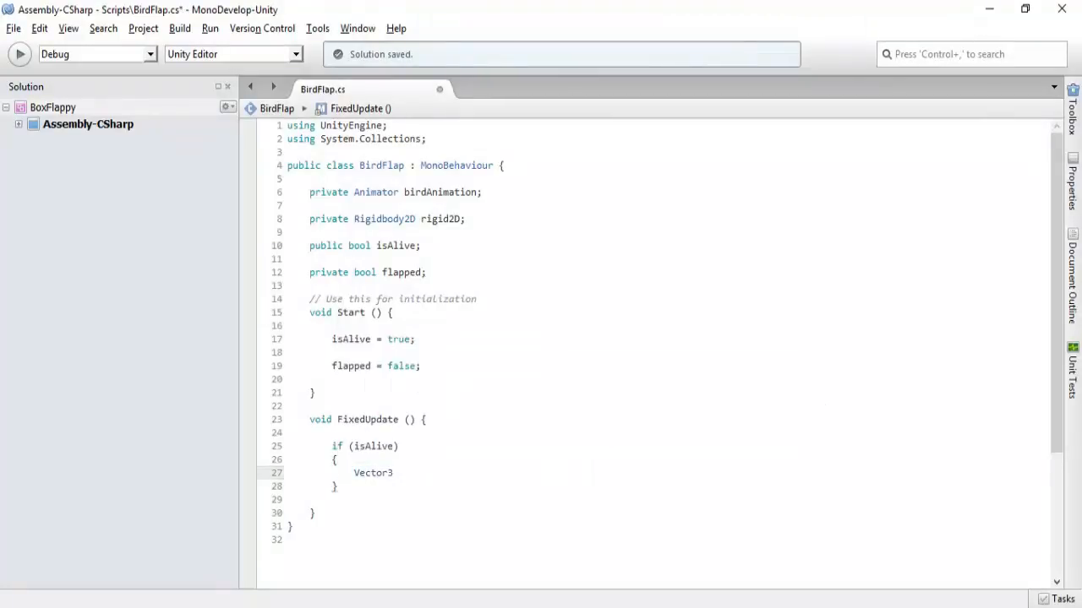
pyautogui.write('temp = transfo')
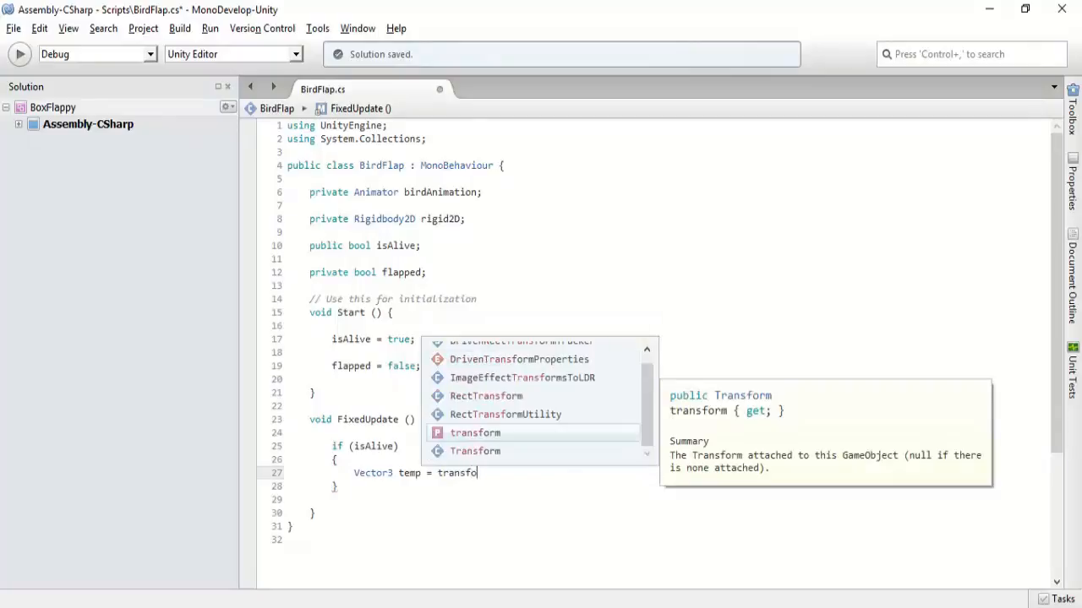
pyautogui.press('Return')
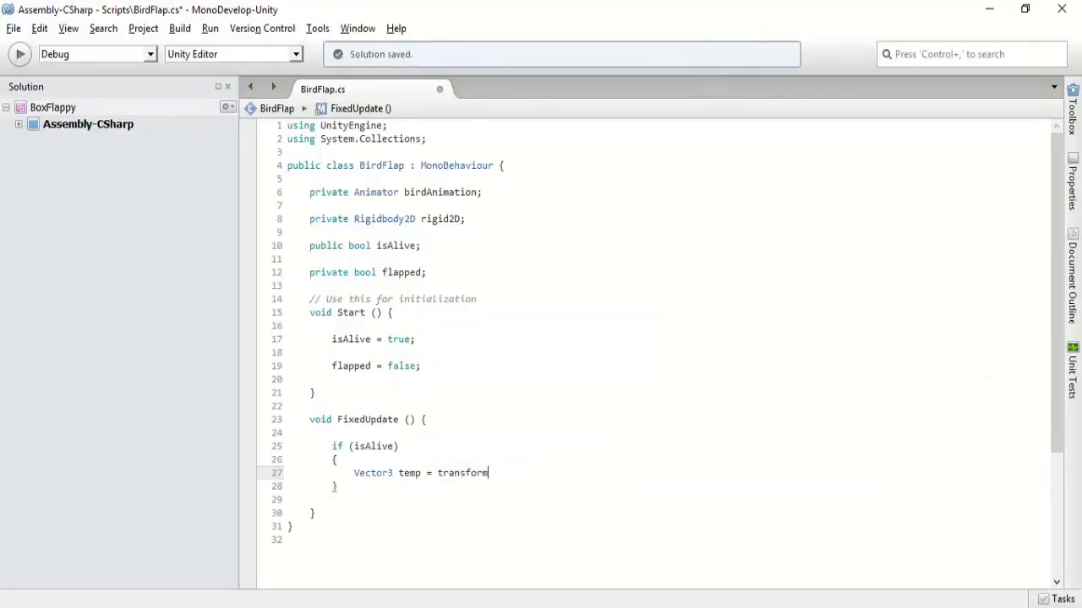
pyautogui.write('.')
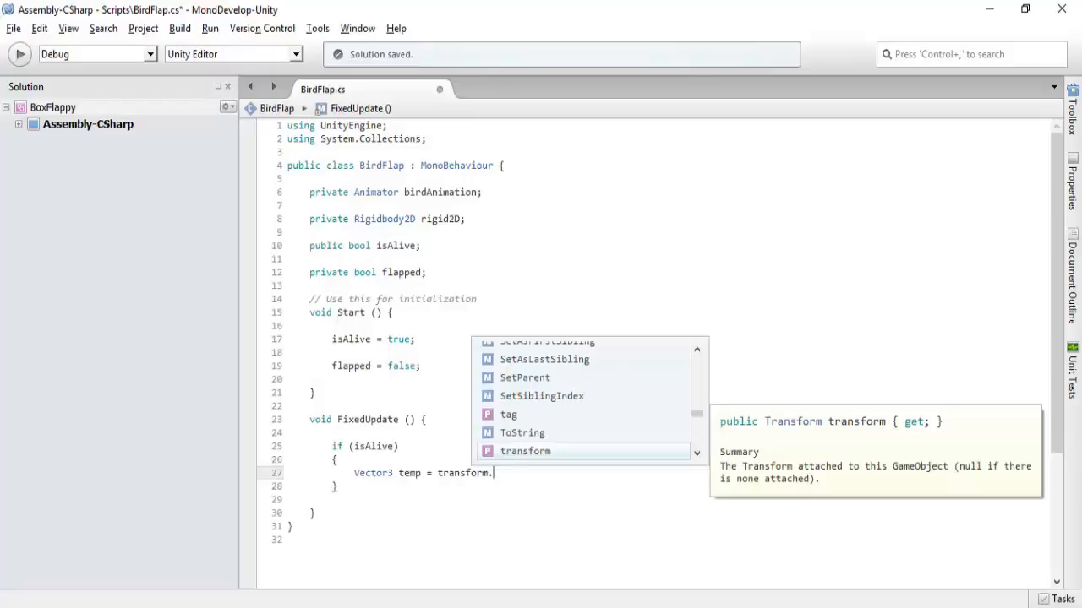
pyautogui.write('posi')
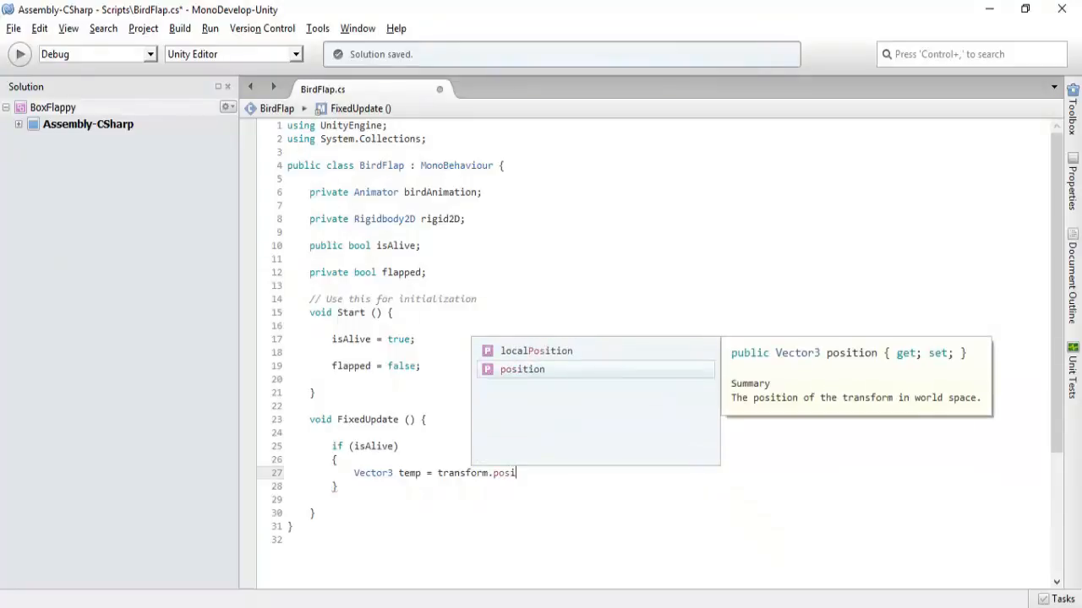
pyautogui.press('Return')
pyautogui.write(';')
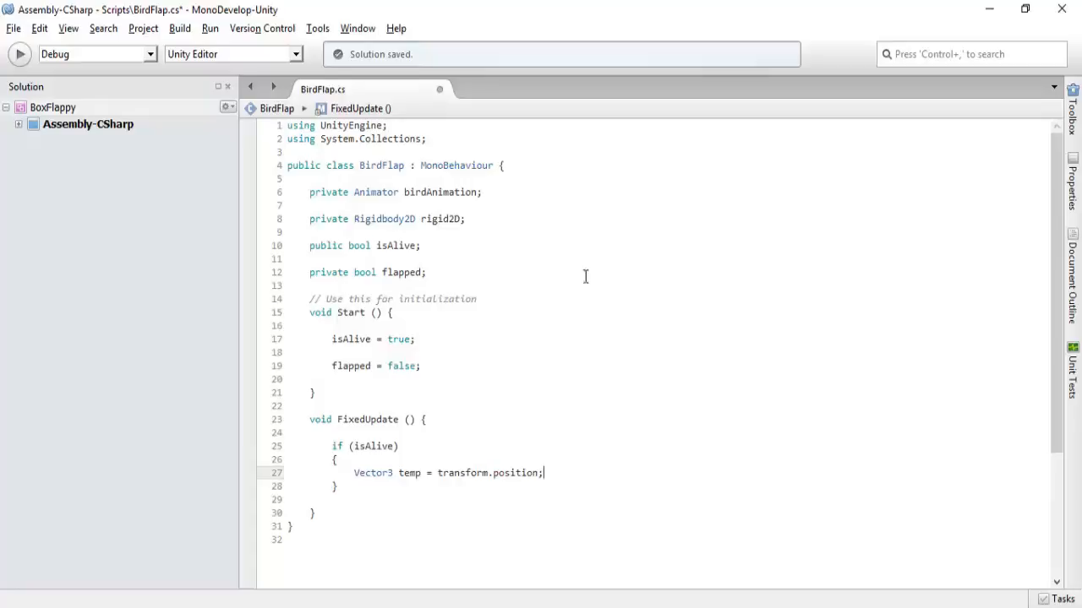
# Compare the script's transform.position reference with the BlueBird object's Transform and other components in Unity's Inspector
pyautogui.doubleClick(470, 473)
pyautogui.click(471, 474)
pyautogui.click(297, 607)
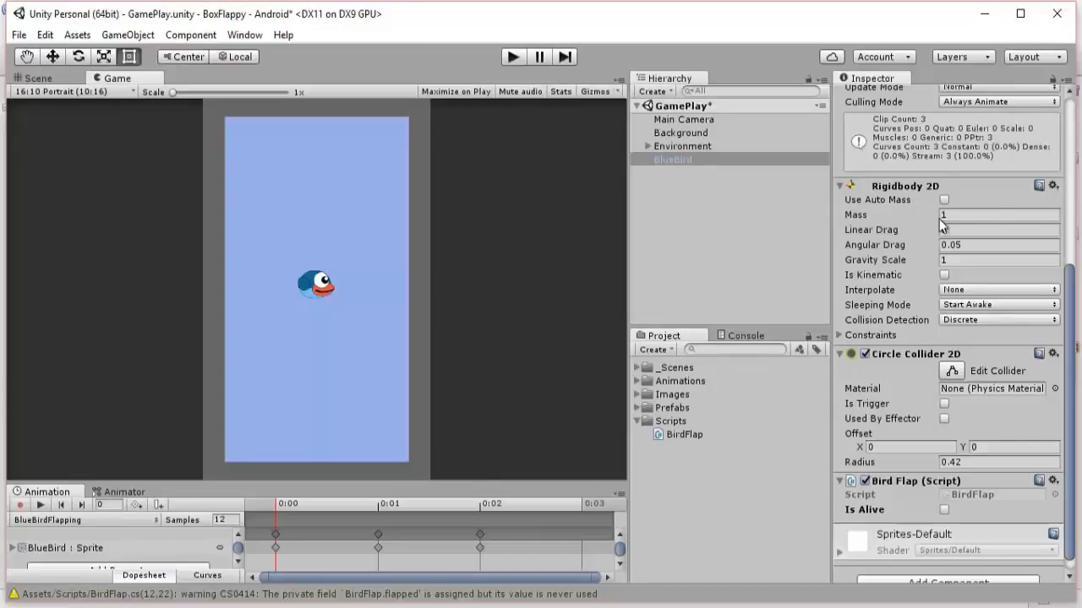
pyautogui.scroll(7, 939, 219)
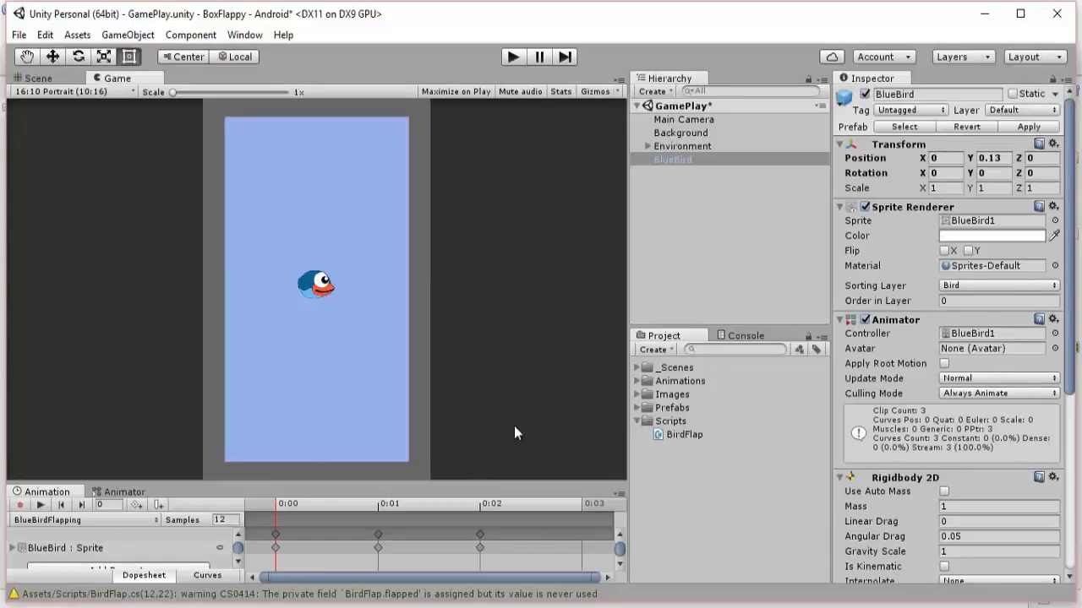
pyautogui.hotkey('alt', 'Tab')
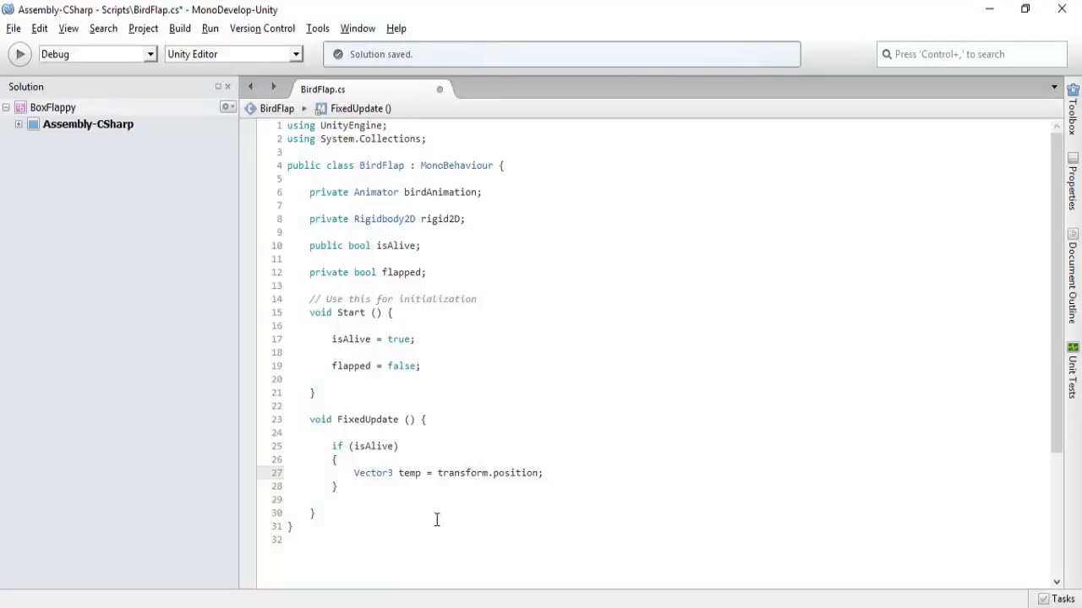
pyautogui.moveTo(467, 471)
pyautogui.hotkey('alt', 'Tab')
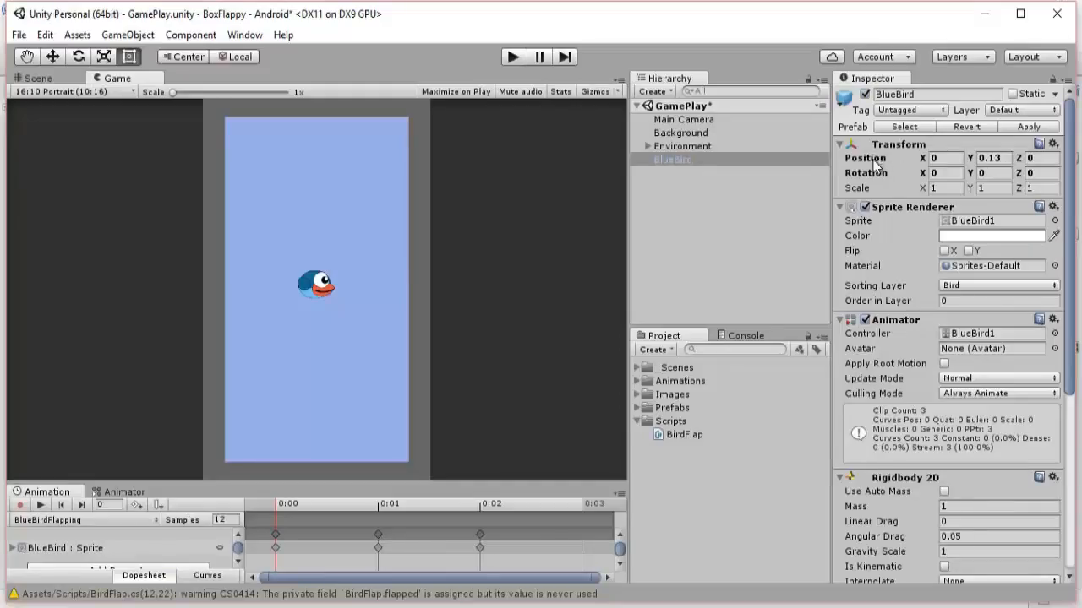
pyautogui.scroll(-5, 918, 397)
pyautogui.scroll(-3, 918, 416)
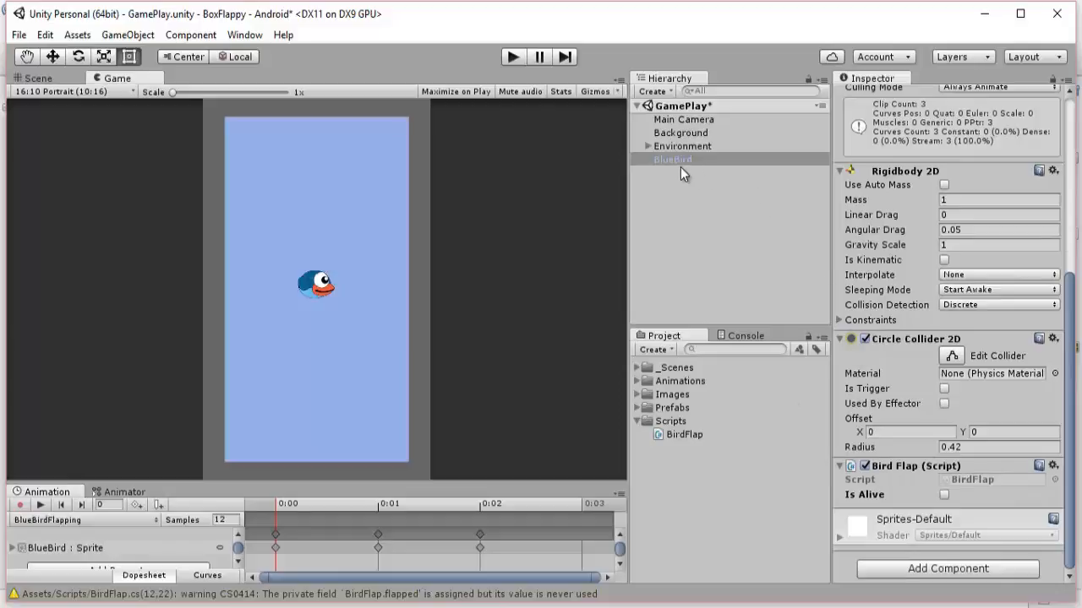
pyautogui.scroll(2, 1017, 337)
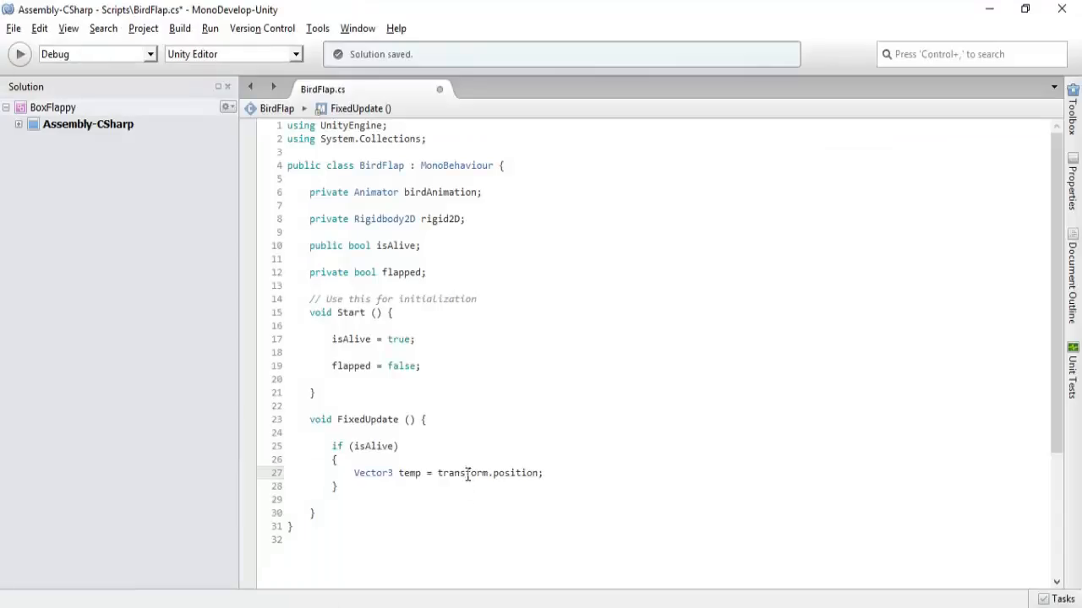
pyautogui.tripleClick(469, 473)
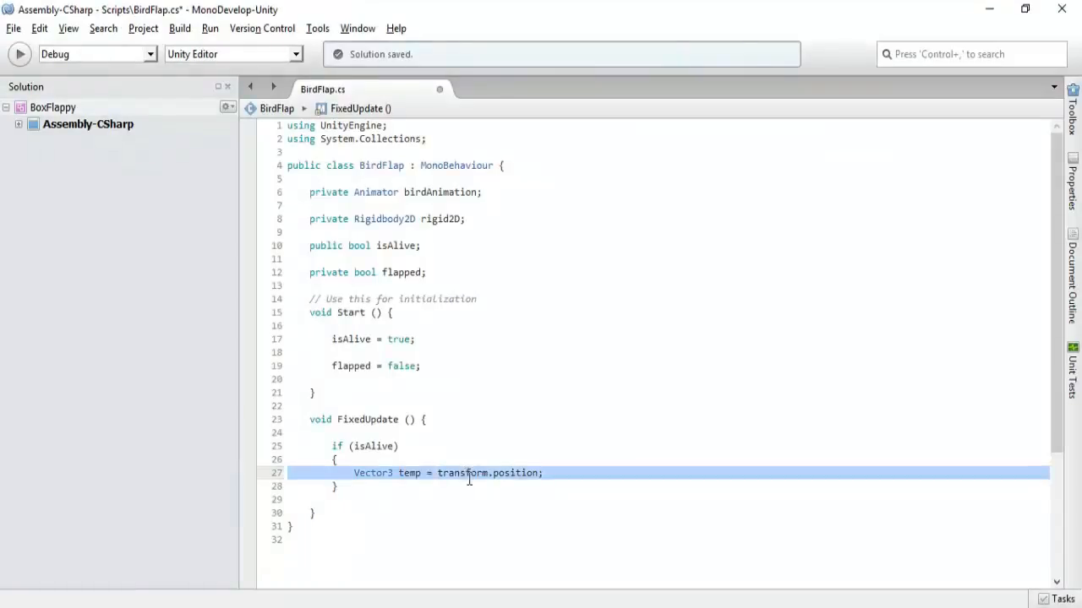
pyautogui.doubleClick(467, 474)
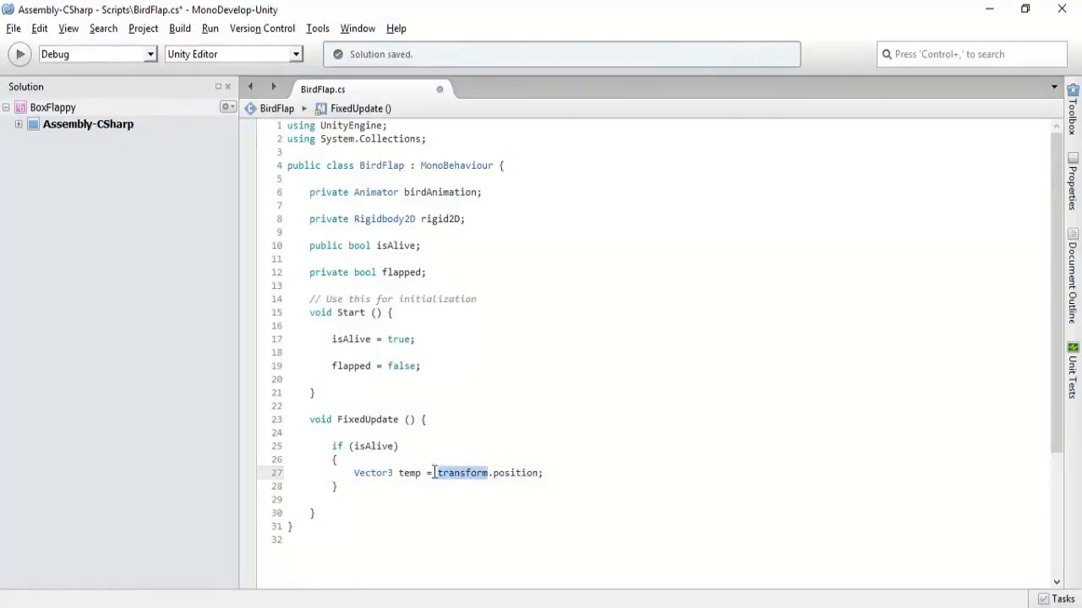
pyautogui.click(309, 607)
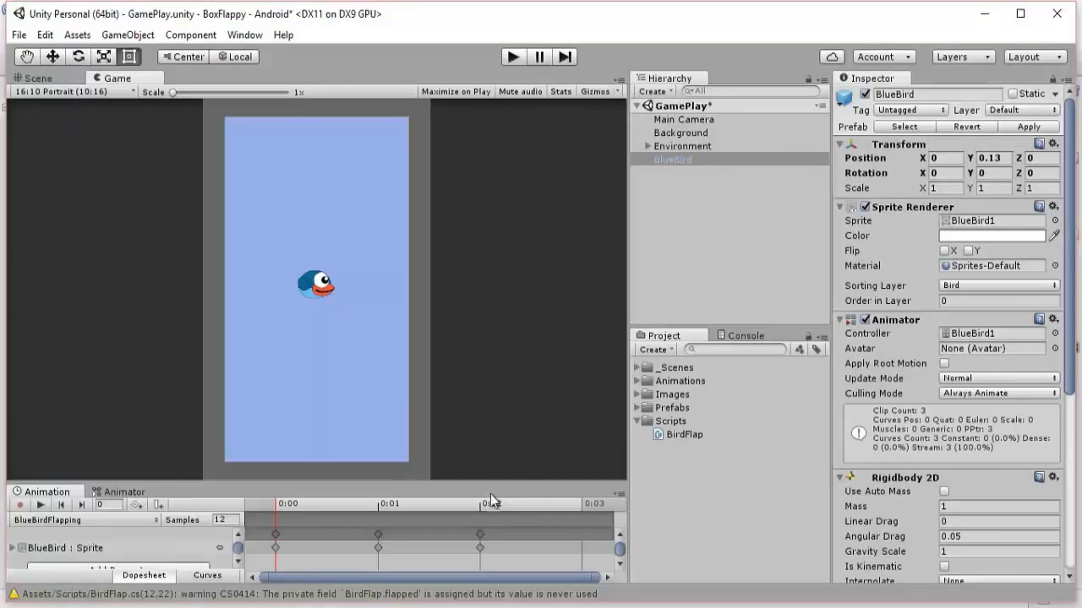
pyautogui.click(318, 606)
# Add the statement temp.x += Time.deltaTime; below the Vector3 temp declaration, separated by an empty line
pyautogui.click(546, 477)
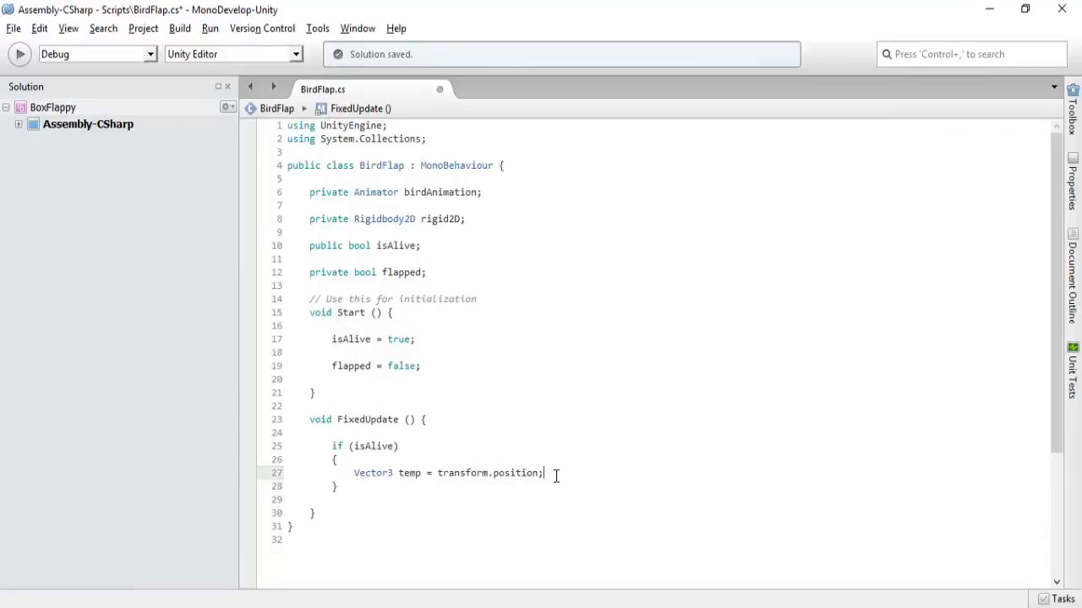
pyautogui.press('Return')
pyautogui.press('Return')
pyautogui.write('t')
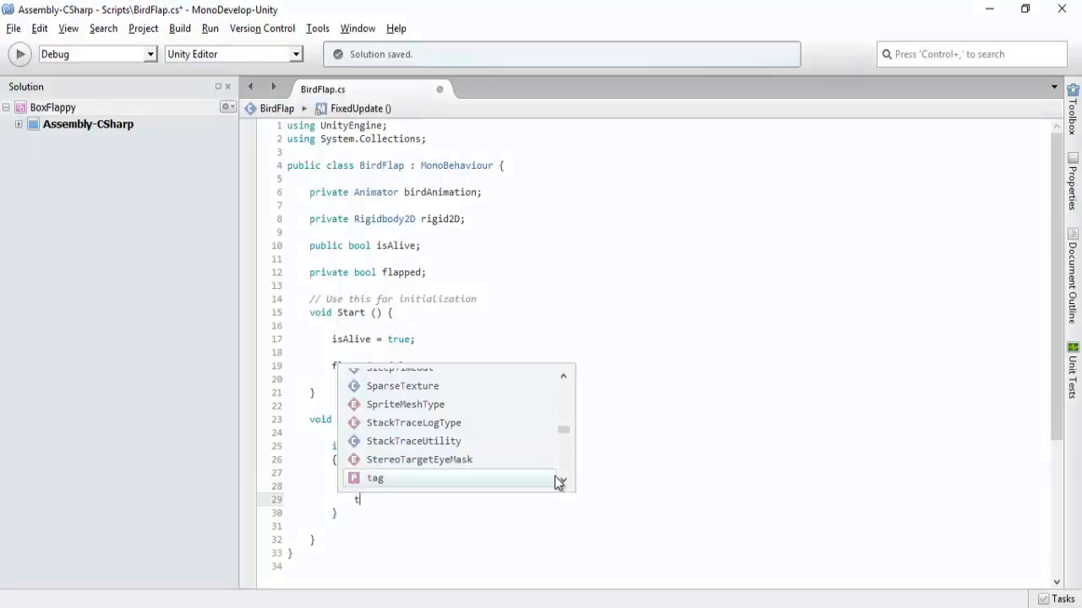
pyautogui.write('emp.x')
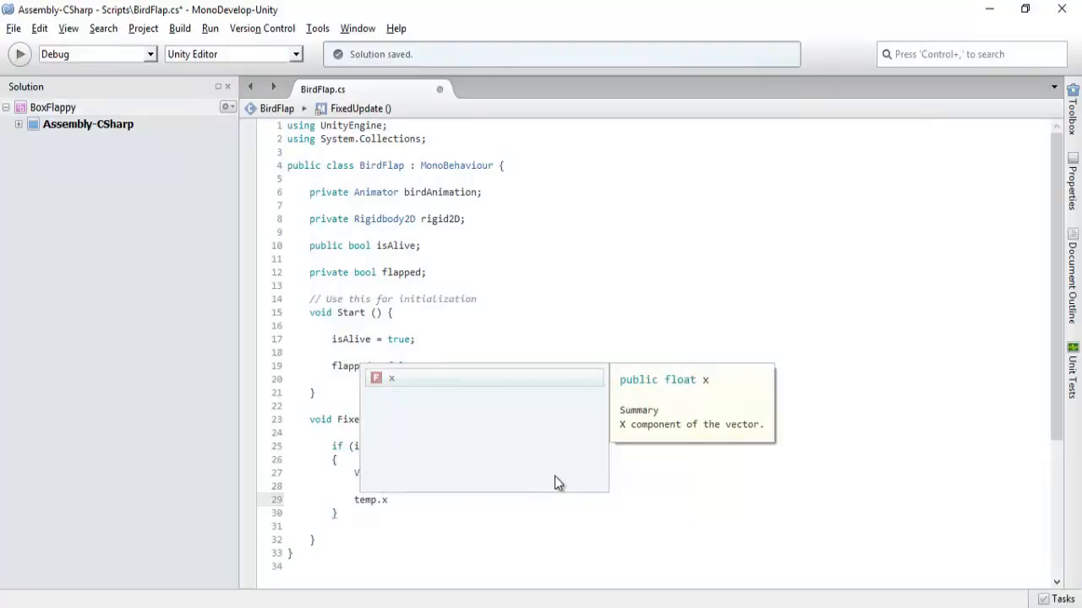
pyautogui.write(' +=')
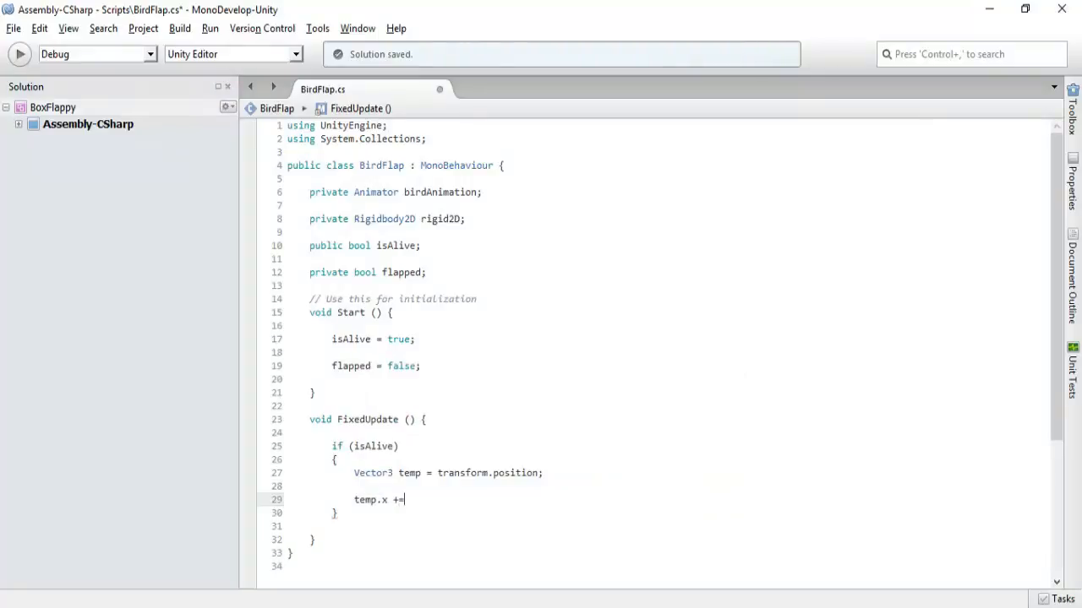
pyautogui.write(' T')
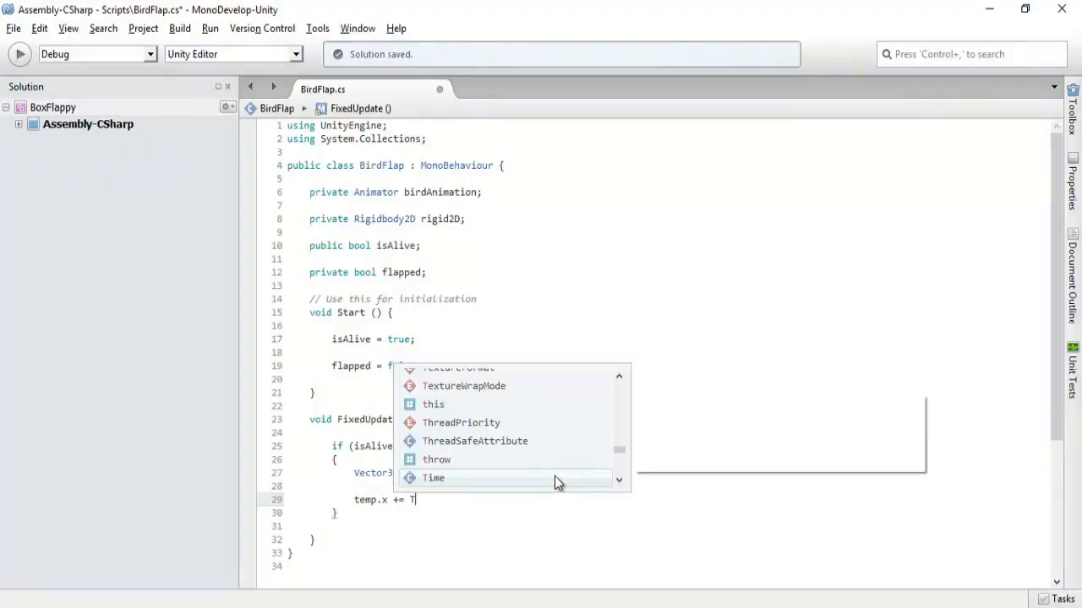
pyautogui.write('ime')
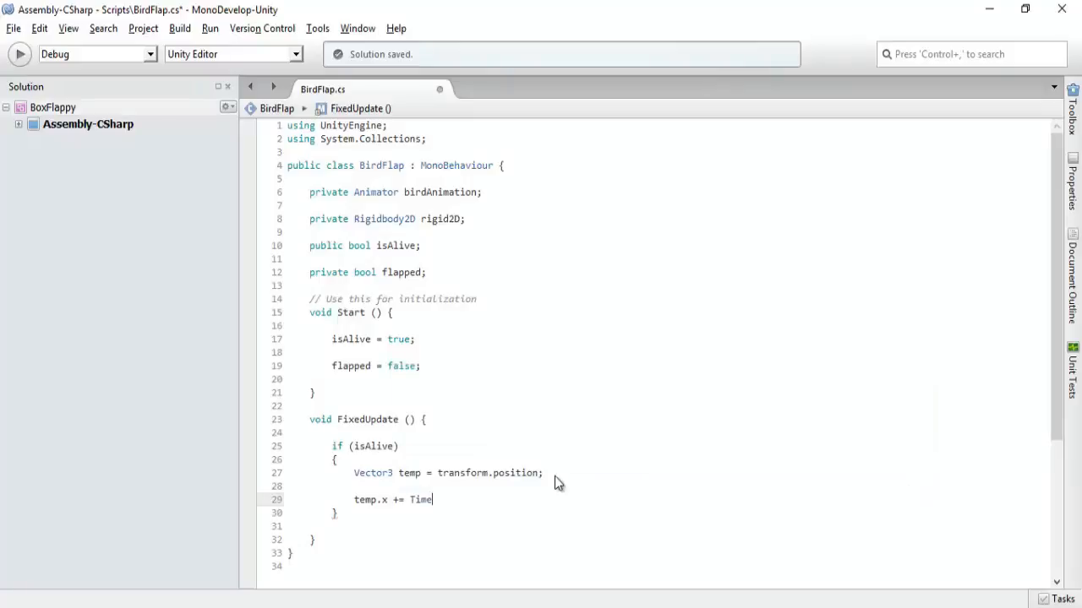
pyautogui.write('.delt')
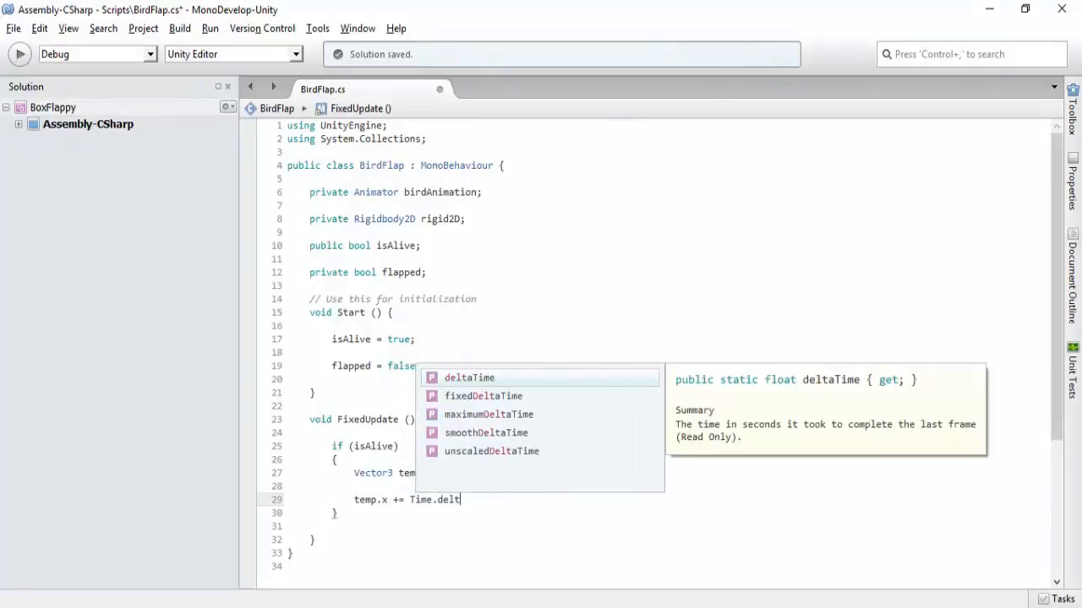
pyautogui.press('Return')
pyautogui.write(';')
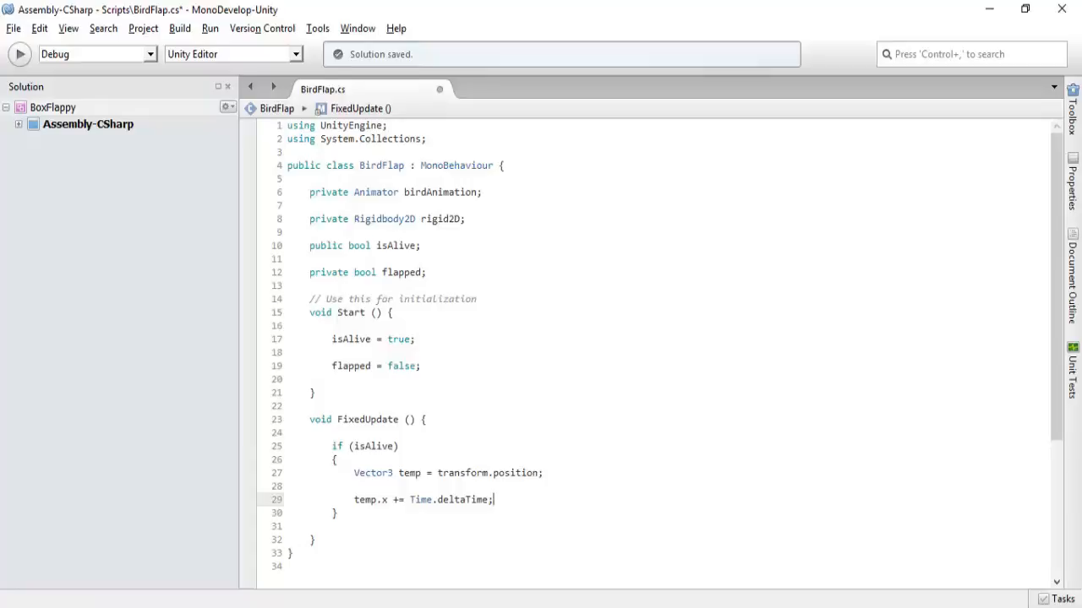
# Assign temp back to transform.position in a new statement below the temp.x line, separated by an empty line
pyautogui.press('Return')
pyautogui.press('Return')
pyautogui.write('tr')
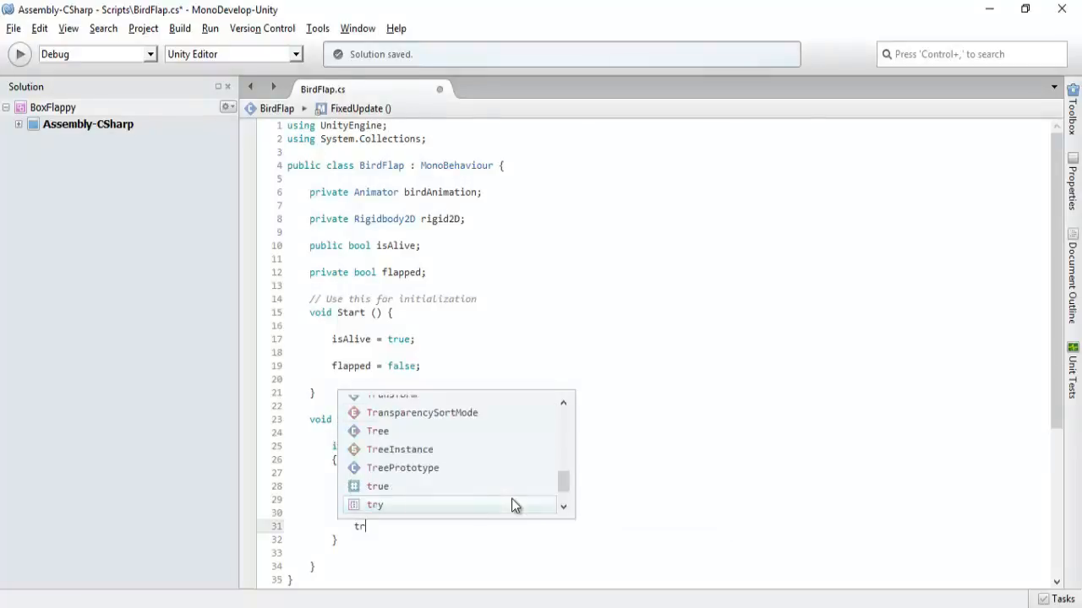
pyautogui.write('ansform.p')
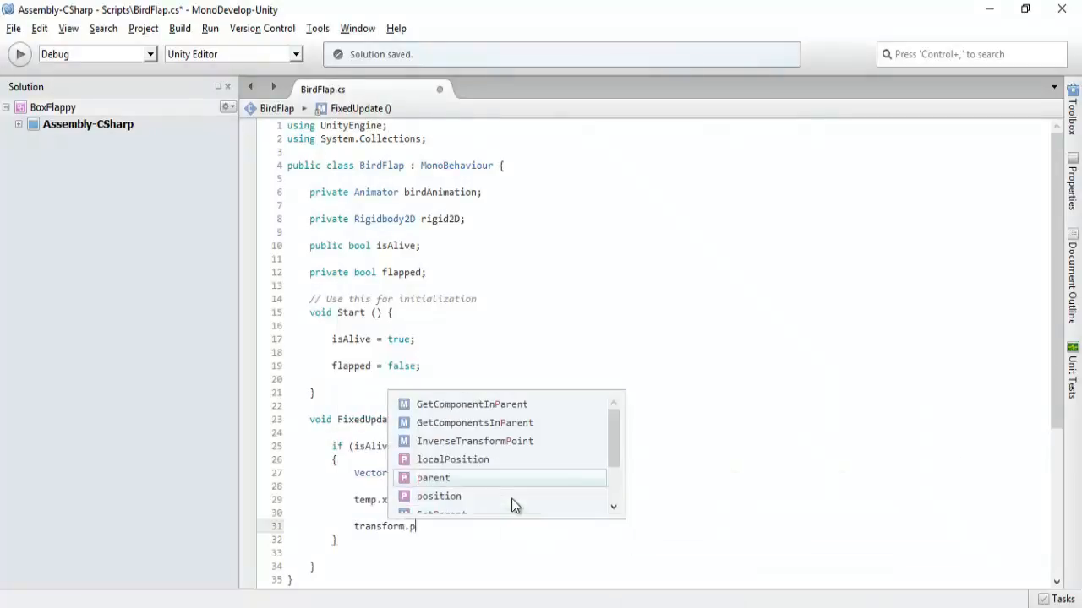
pyautogui.write('osition = temp;')
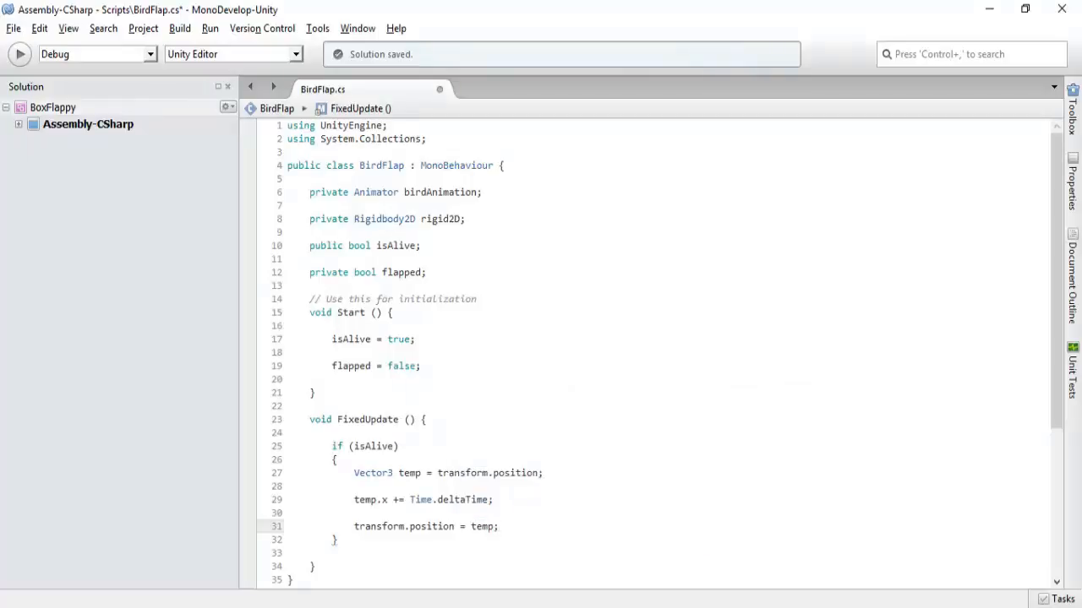
# Review the three movement lines in the if (isAlive) block, from the temp declaration to the transform.position assignment
pyautogui.scroll(-3, 512, 498)
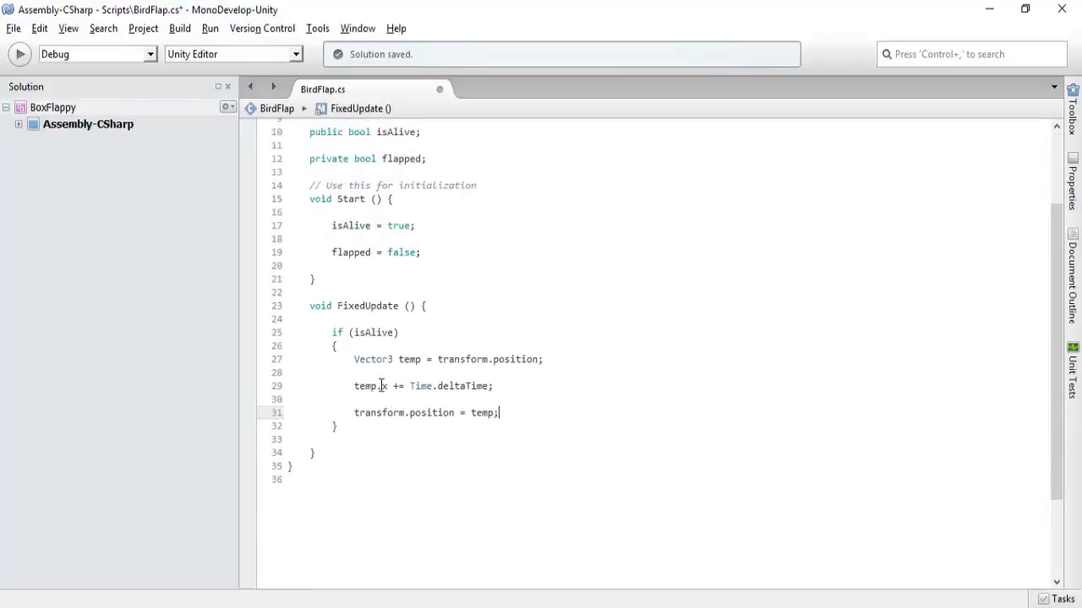
pyautogui.moveTo(353, 360); pyautogui.dragTo(548, 409)
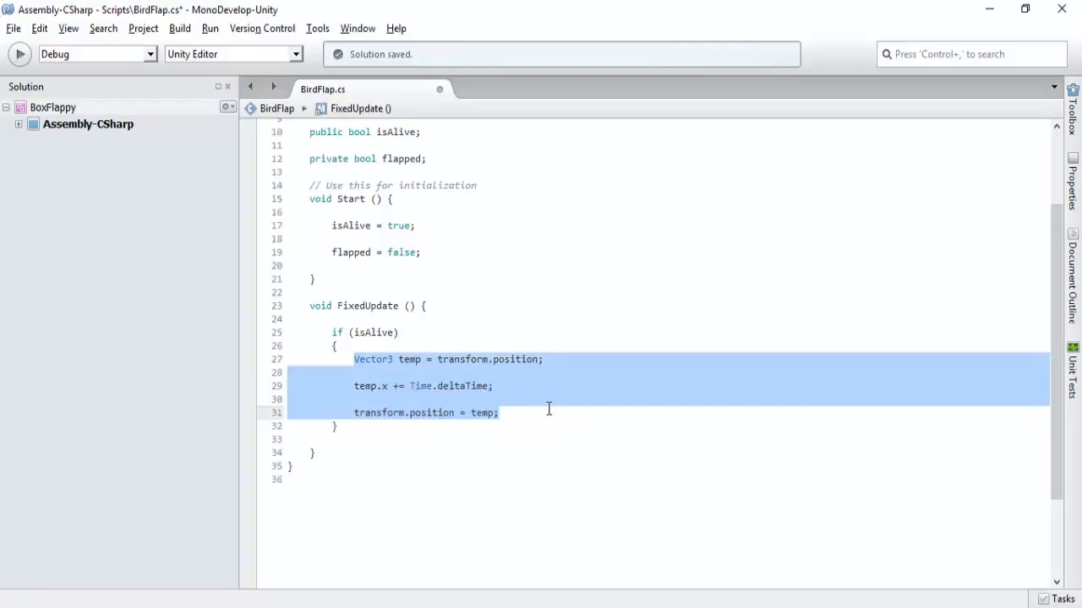
pyautogui.click(485, 385)
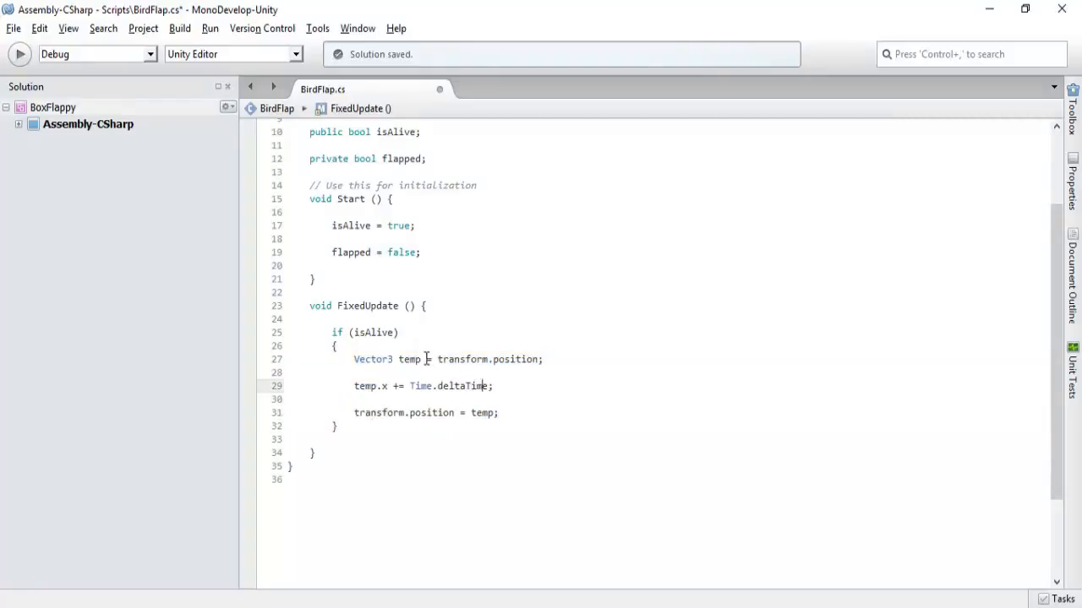
pyautogui.moveTo(399, 360); pyautogui.dragTo(422, 361)
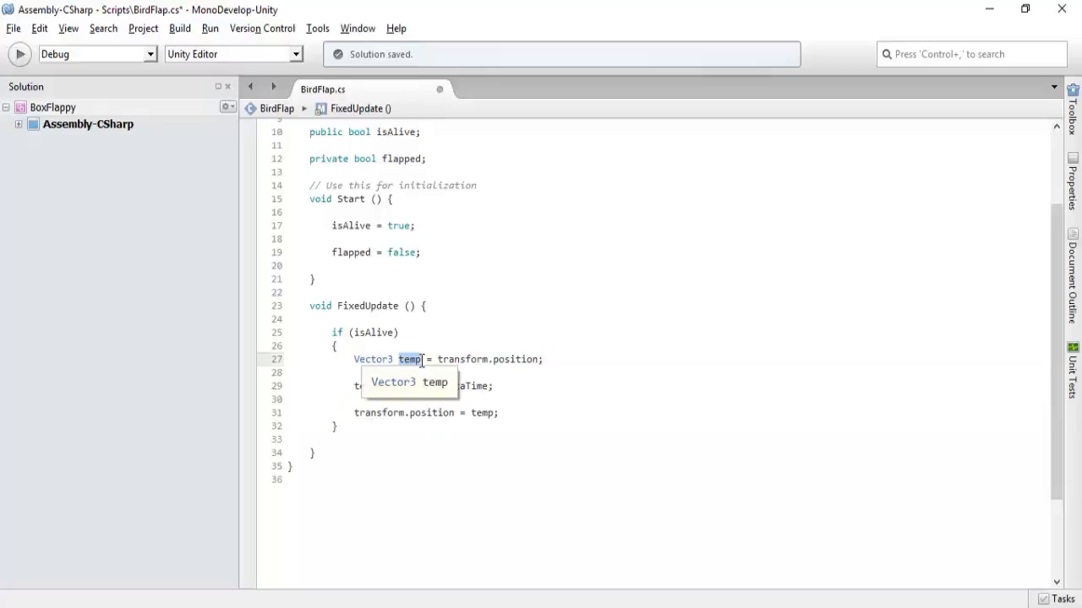
pyautogui.click(526, 387)
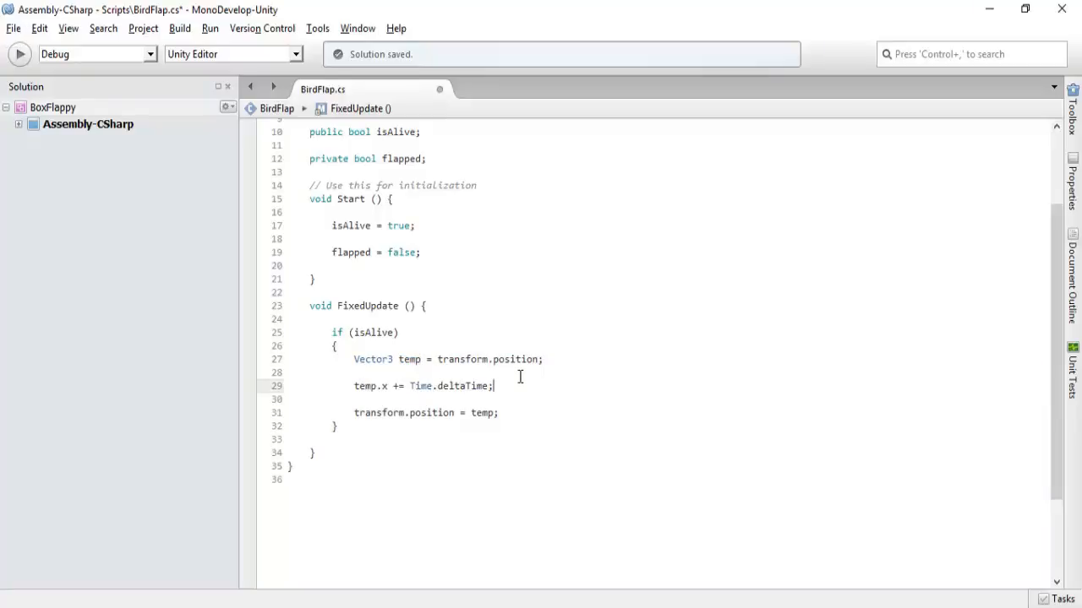
pyautogui.tripleClick(507, 359)
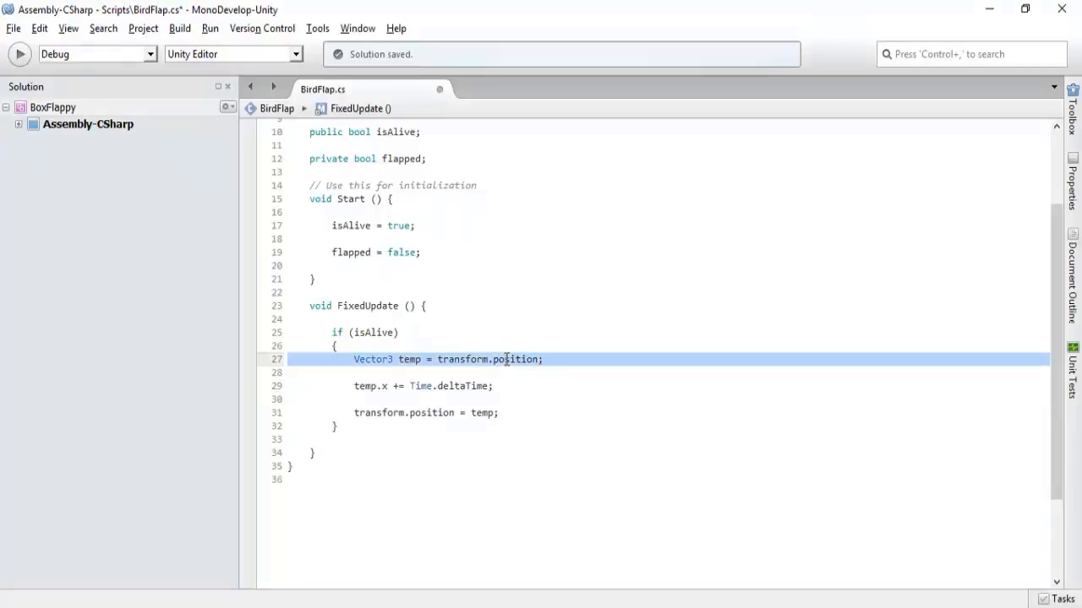
pyautogui.moveTo(493, 359); pyautogui.dragTo(539, 368)
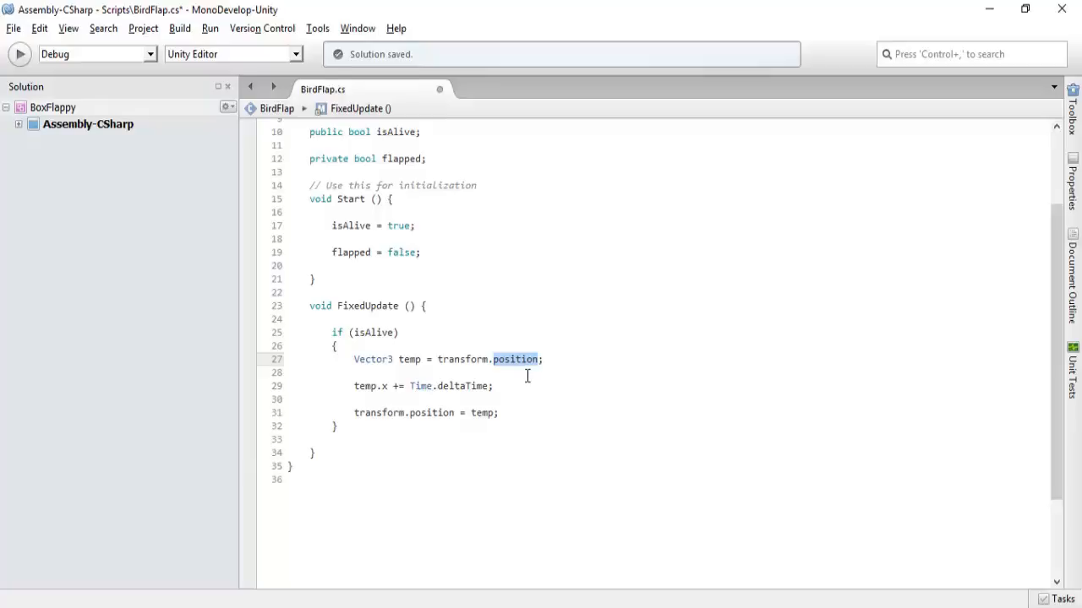
pyautogui.click(394, 359)
pyautogui.doubleClick(514, 359)
pyautogui.click(414, 370)
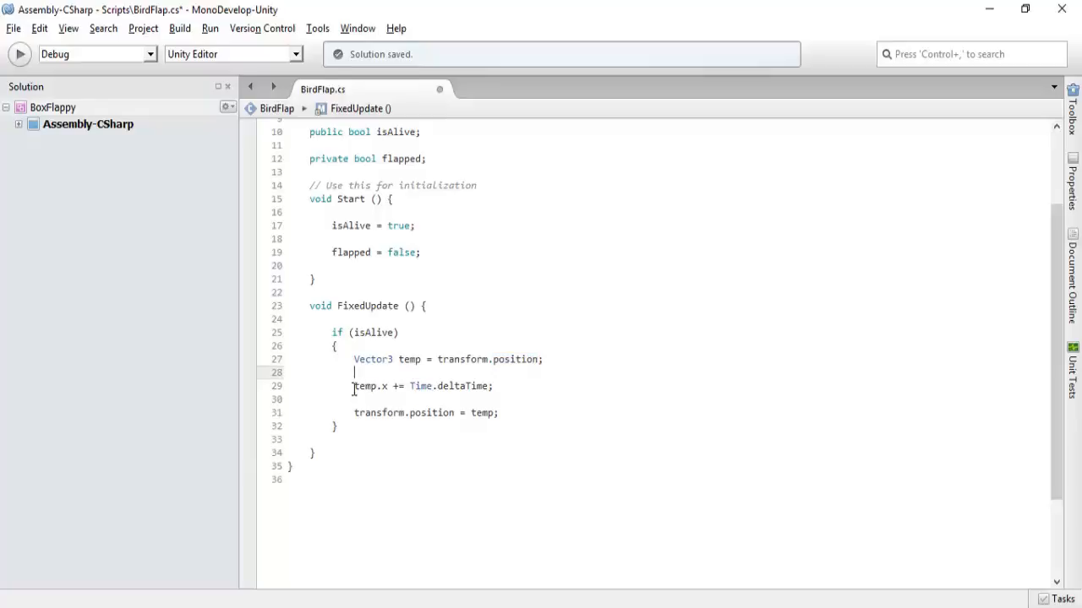
pyautogui.moveTo(353, 386); pyautogui.dragTo(355, 413)
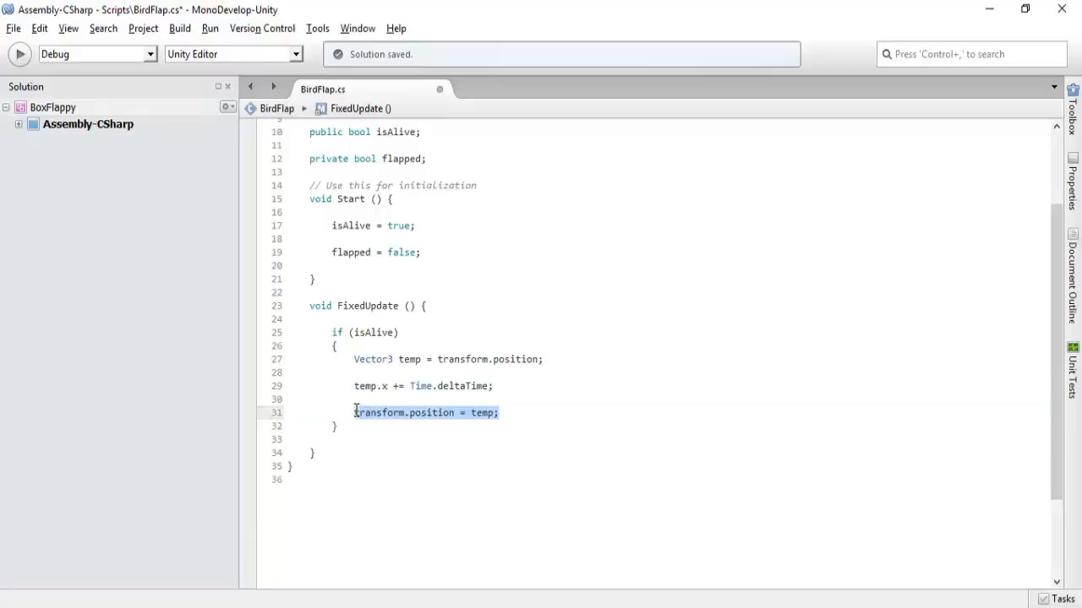
# Add an if (flapped) block with braces on their own lines below the transform.position assignment
pyautogui.click(509, 413)
pyautogui.press('Return')
pyautogui.press('Return')
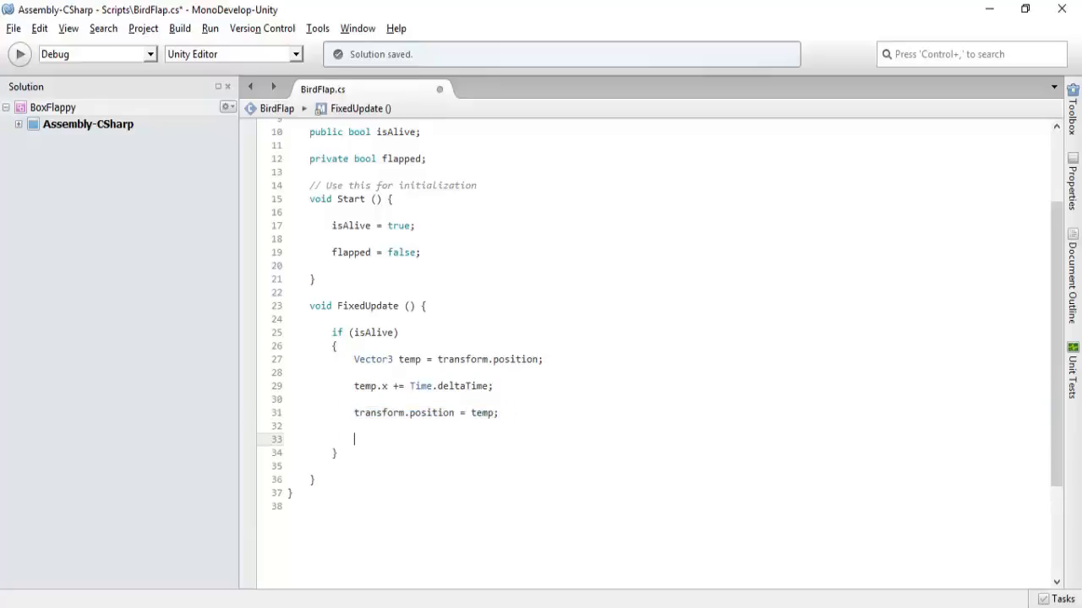
pyautogui.write('if(flapped)')
pyautogui.press('Return')
pyautogui.write('{')
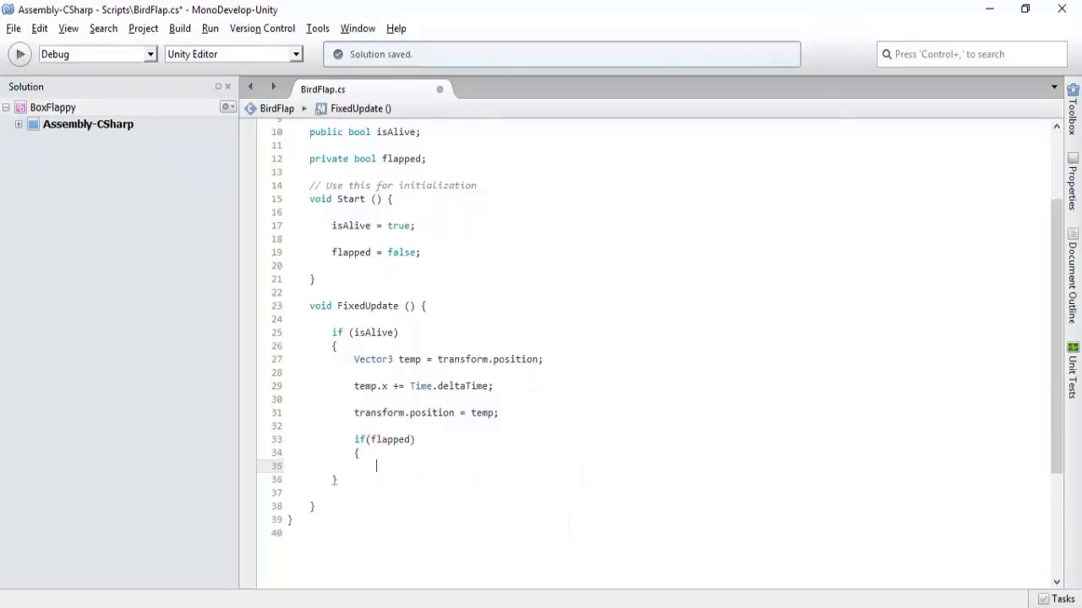
pyautogui.press('Return')
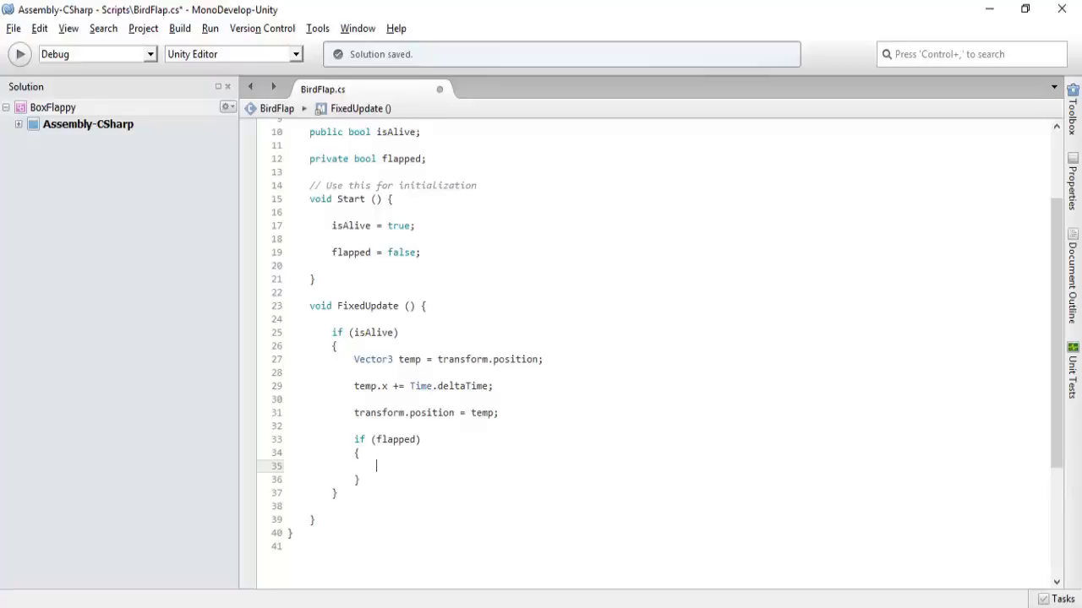
# Assign new Vector2 (0f, 3f) to rigid2D.velocity inside the if (flapped) block
pyautogui.write('rigi')
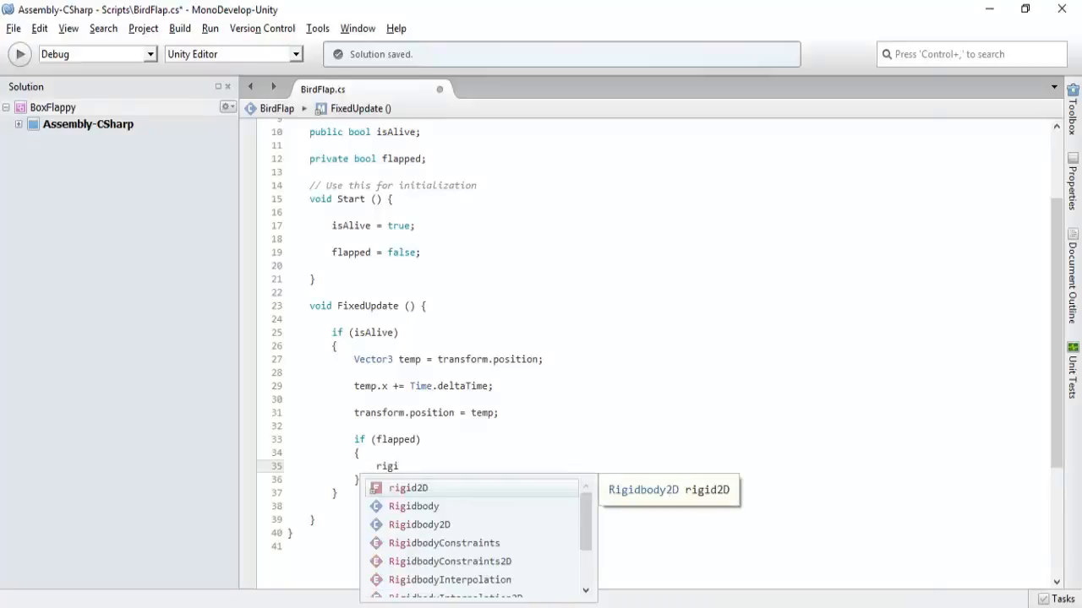
pyautogui.press('Return')
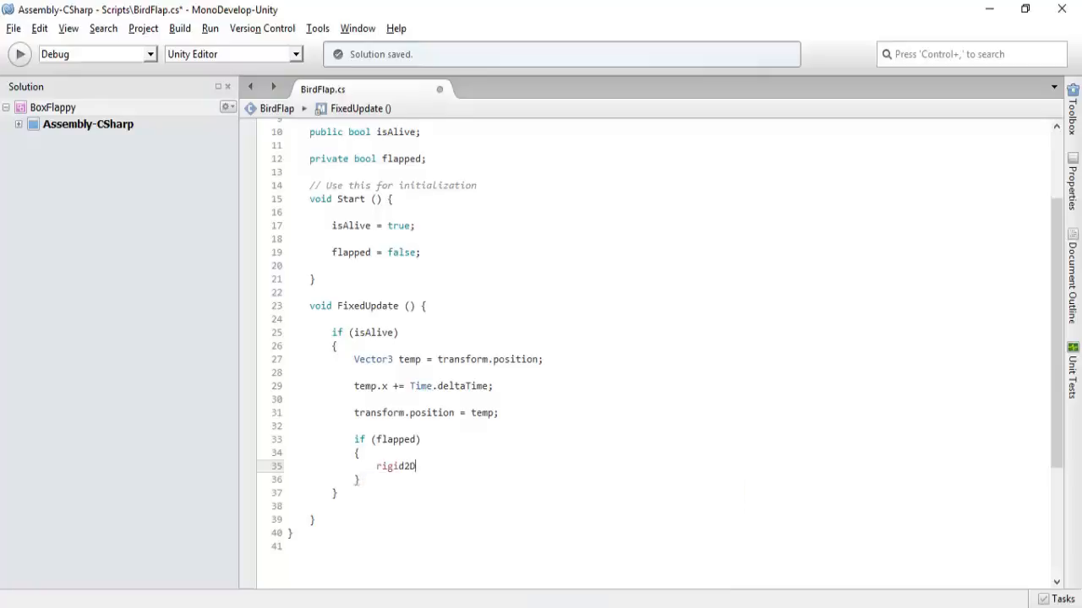
pyautogui.write('.velo')
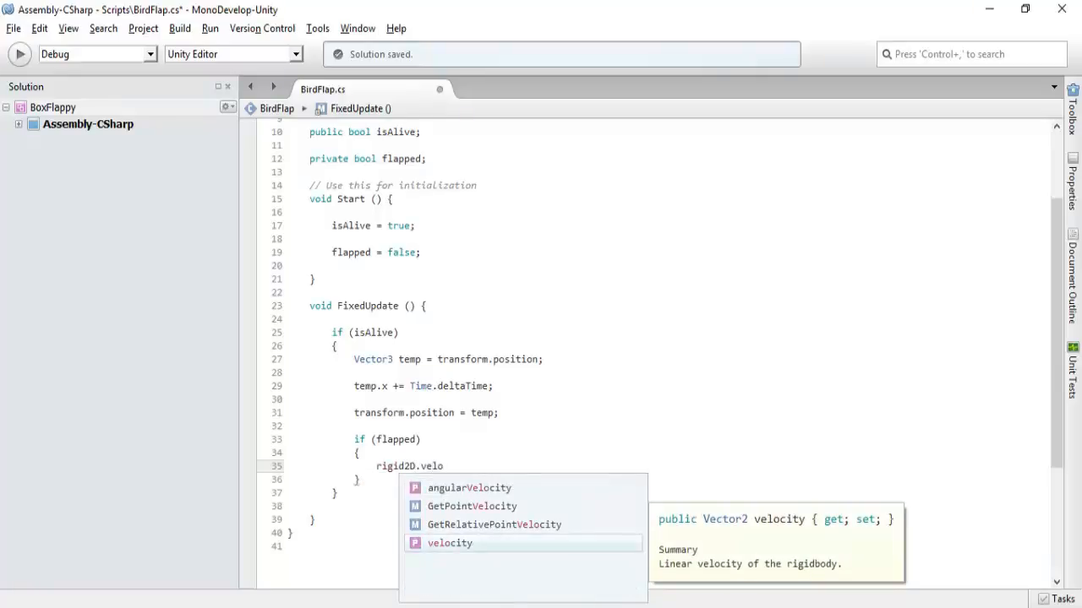
pyautogui.press('Return')
pyautogui.write('= ')
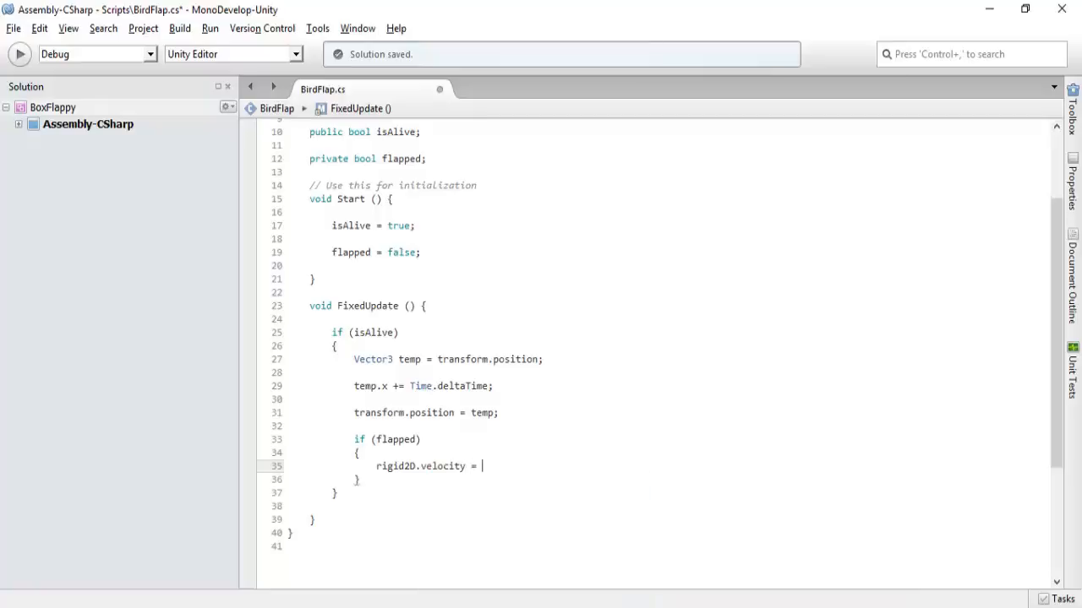
pyautogui.write('new Vect')
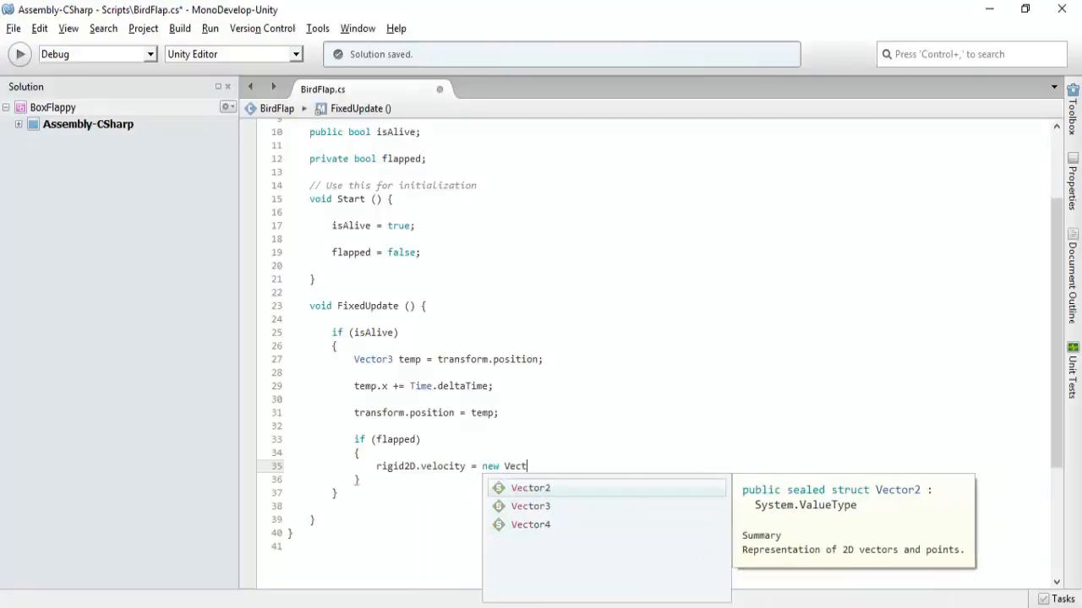
pyautogui.write('or2()')
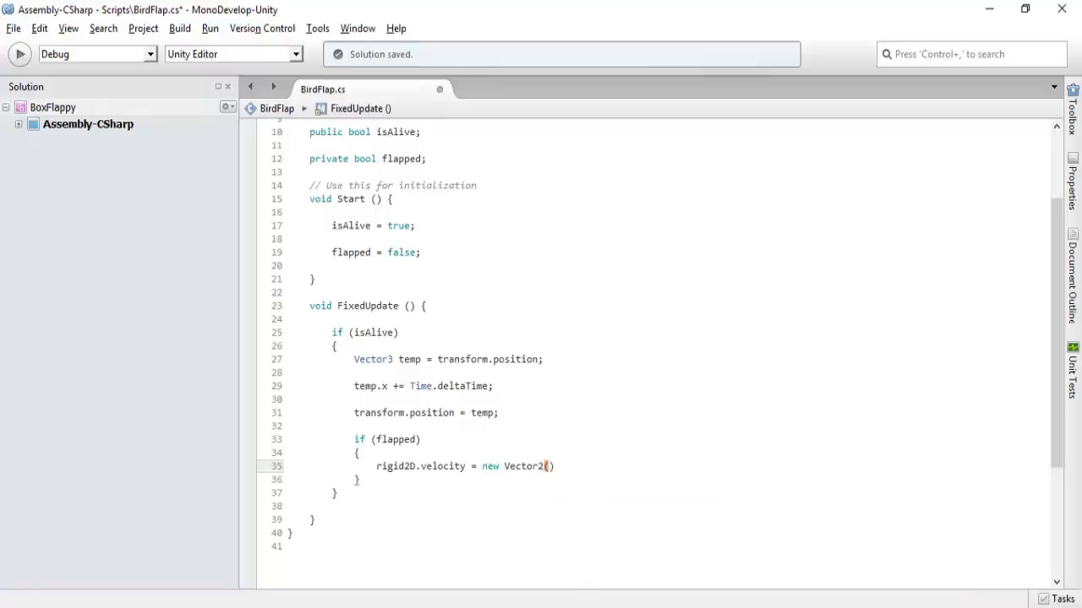
pyautogui.write(';')
pyautogui.write('0')
pyautogui.write('f, 3')
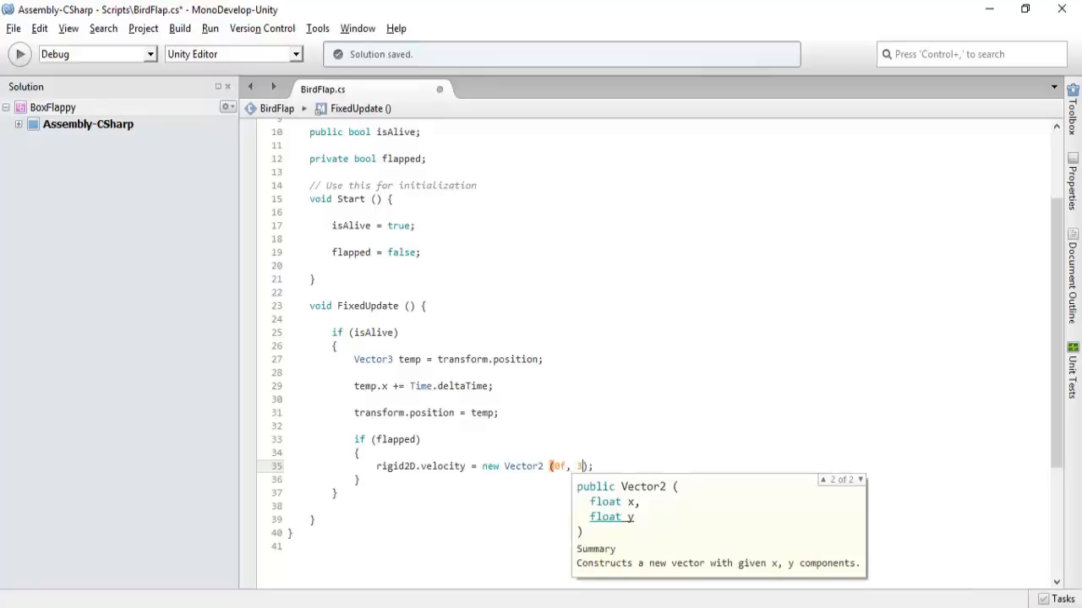
pyautogui.write('f')
pyautogui.press('Escape')
pyautogui.press('Left')
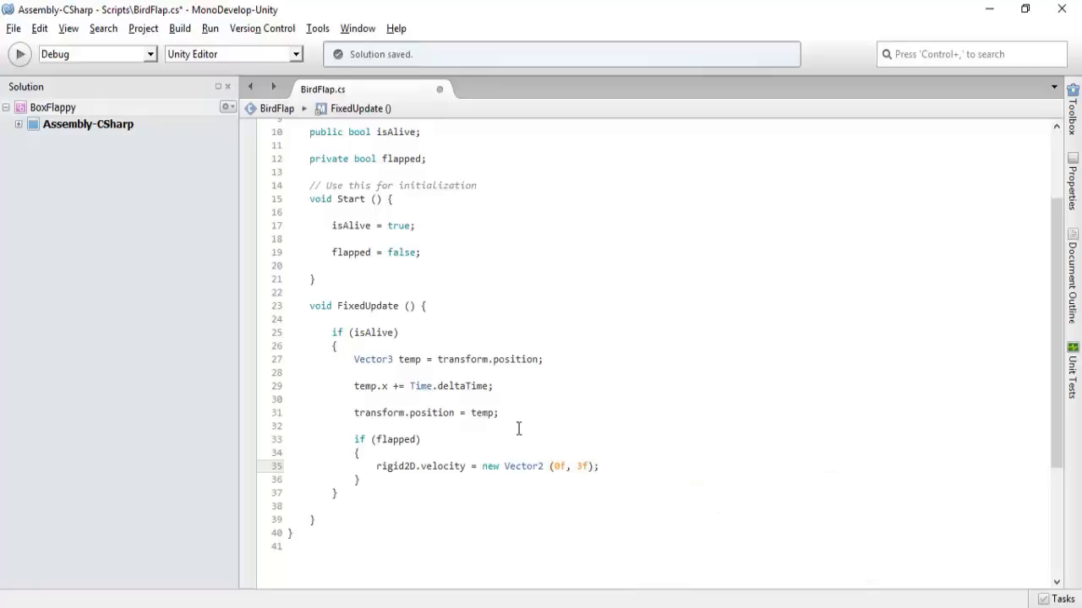
# Check the x and y arguments of the Vector2 in the velocity statement, re-entering 3f for y
pyautogui.click(554, 467)
pyautogui.moveTo(572, 466); pyautogui.dragTo(590, 466)
pyautogui.click(609, 466)
pyautogui.click(279, 606)
pyautogui.doubleClick(582, 466)
pyautogui.write('3f')
pyautogui.click(599, 467)
# Open a new line below the velocity statement, separated by an empty line, and check the birdAnimation field declaration
pyautogui.press('Return')
pyautogui.press('Return')
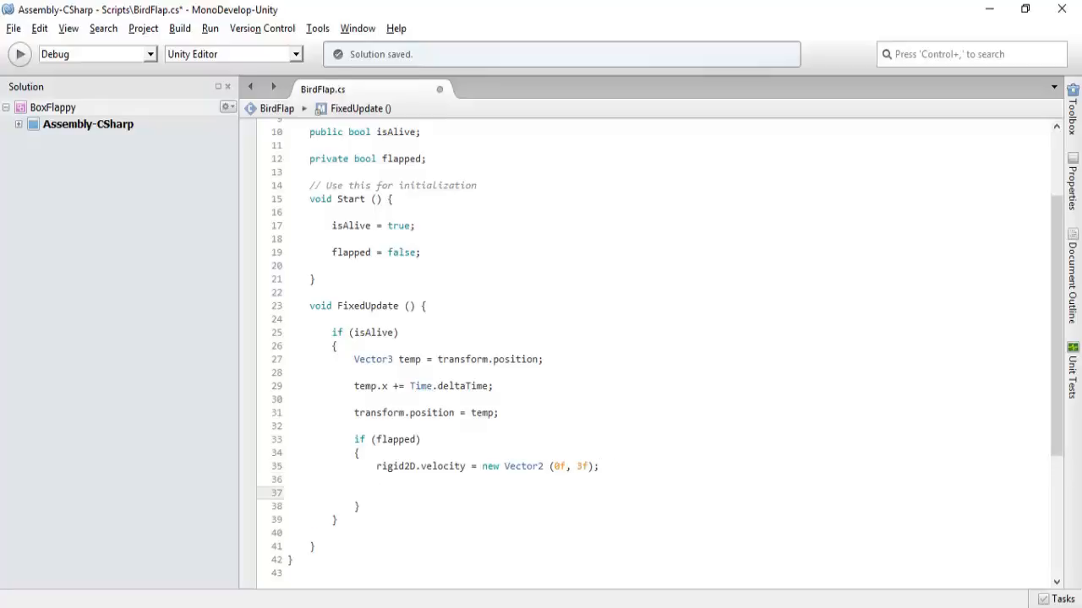
pyautogui.scroll(3, 625, 403)
pyautogui.click(424, 194)
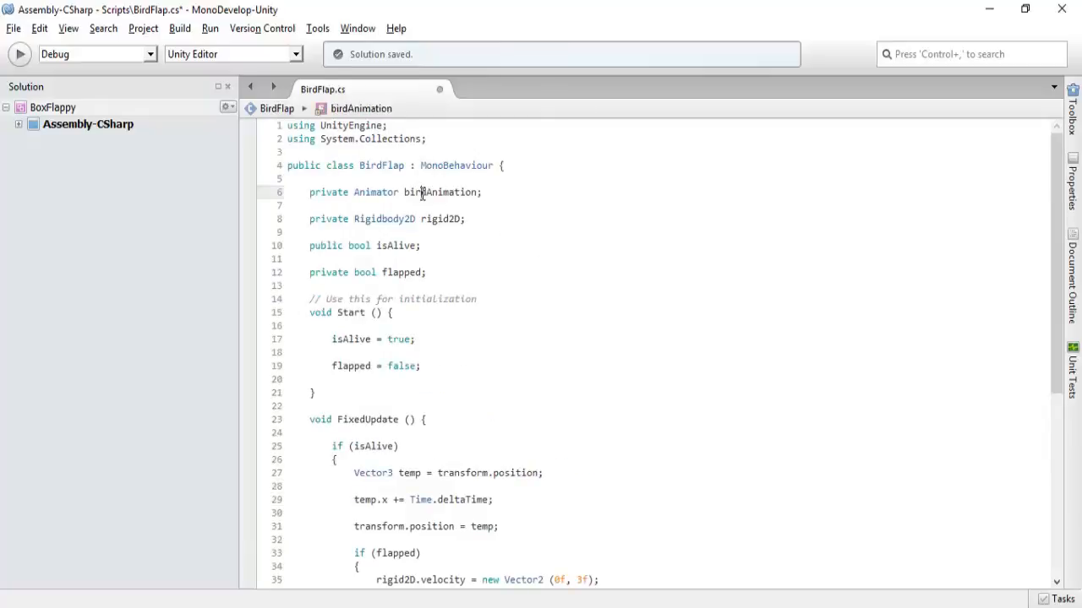
pyautogui.tripleClick(428, 195)
pyautogui.doubleClick(437, 194)
pyautogui.scroll(-8, 512, 266)
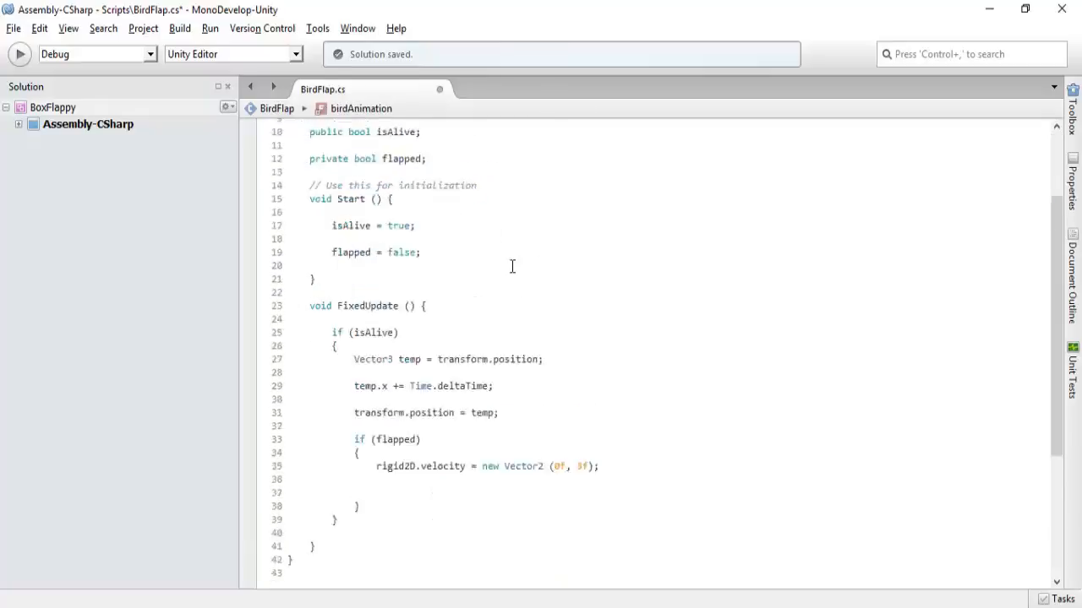
pyautogui.click(431, 284)
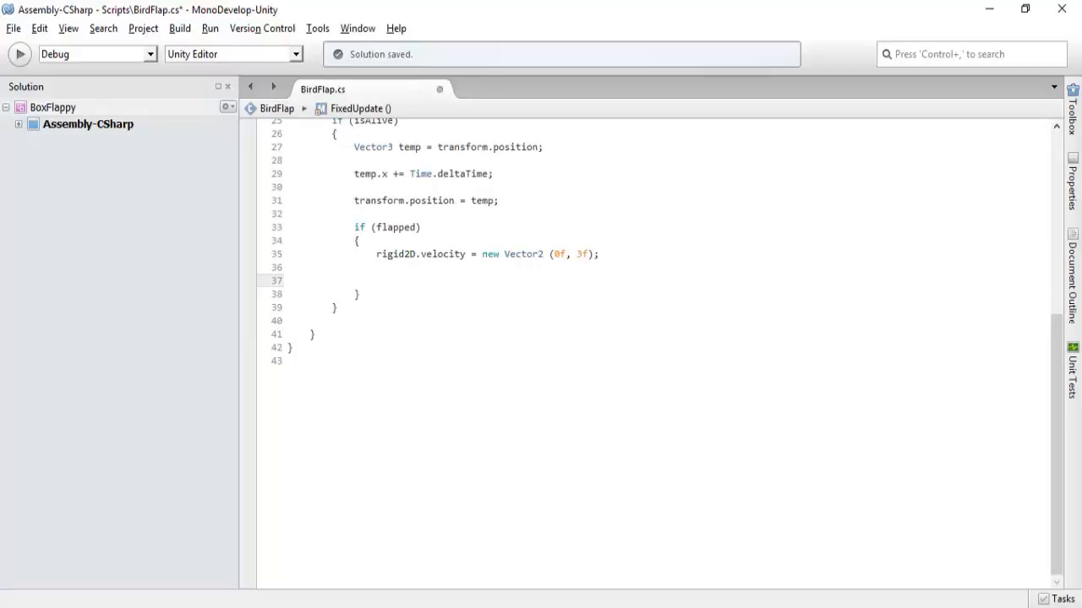
# Begin a birdAnimation.Set call on the new line in the if (flapped) block and browse the suggested Set methods
pyautogui.write('birdAni')
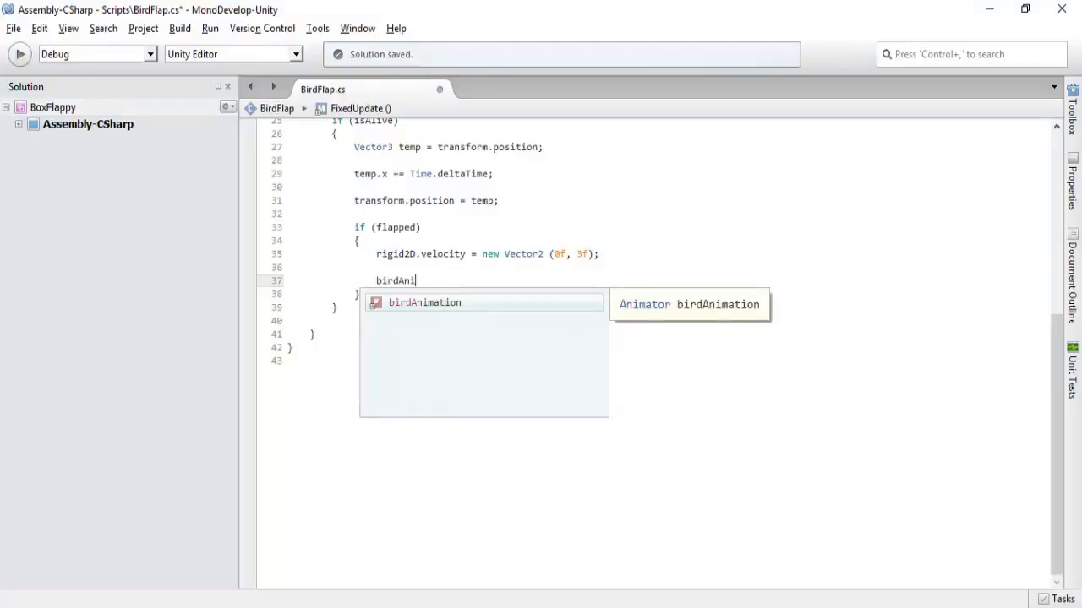
pyautogui.press('Return')
pyautogui.write('.')
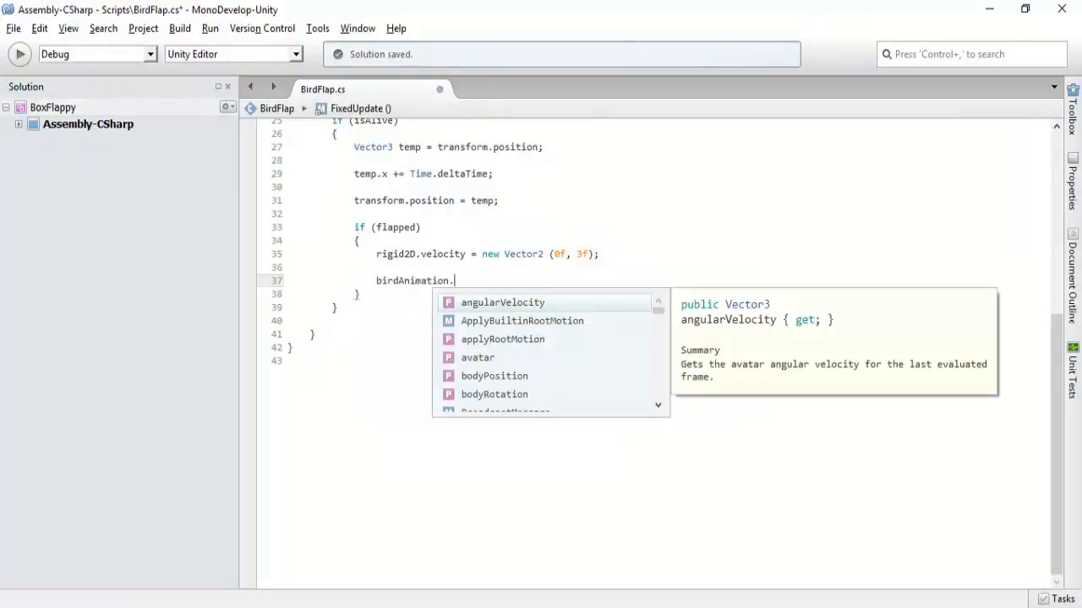
pyautogui.write('S')
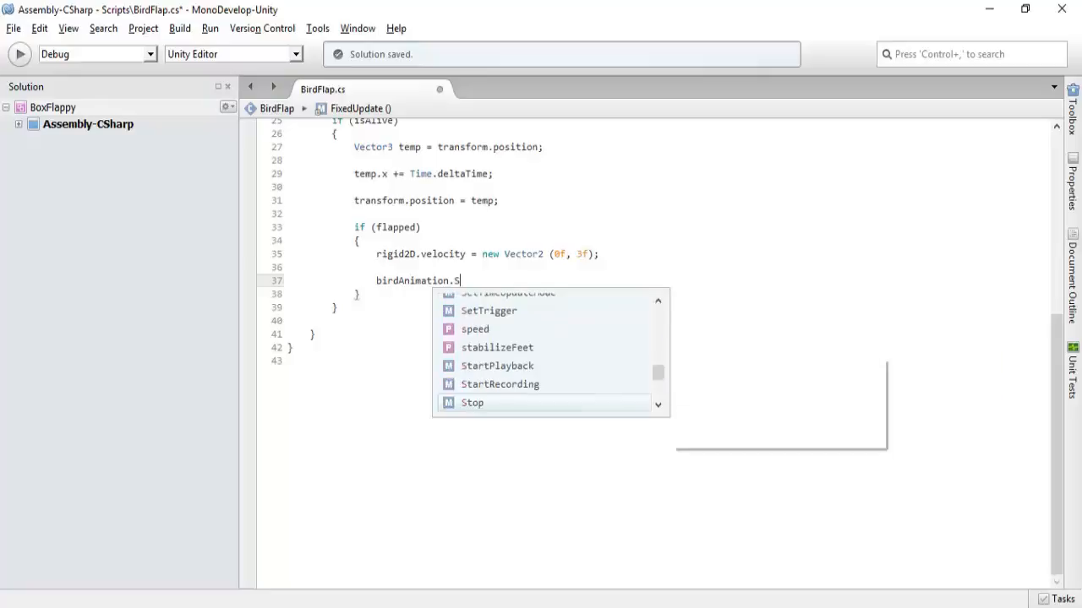
pyautogui.write('et')
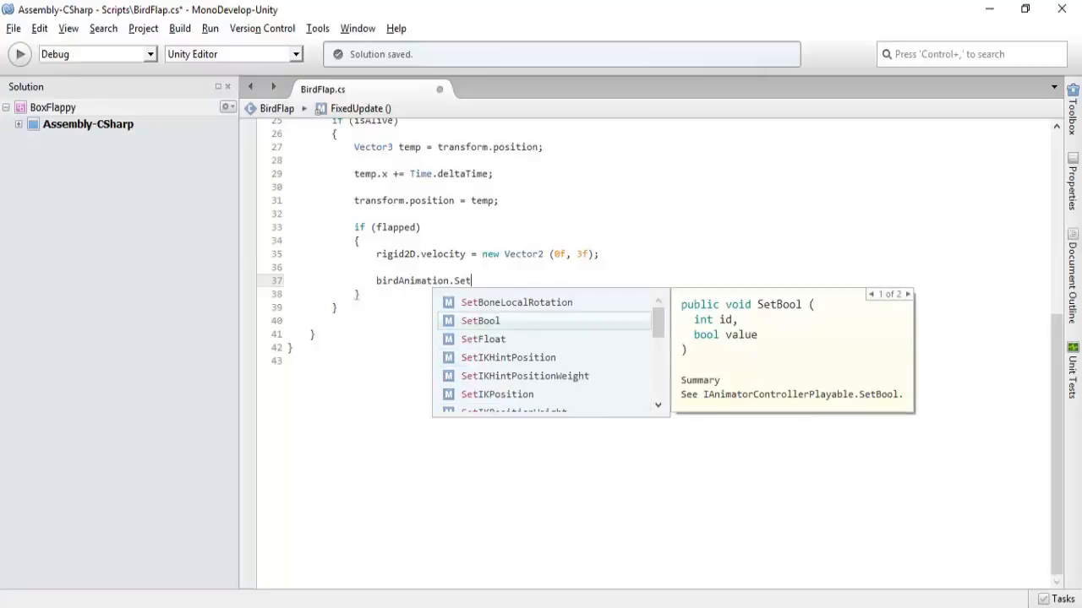
pyautogui.press('Down')
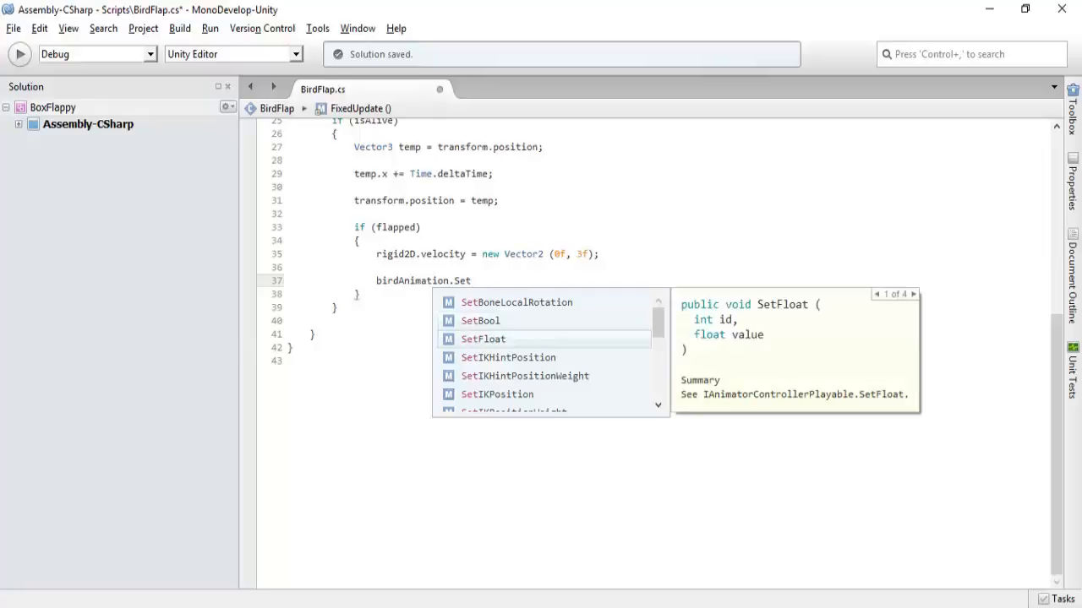
pyautogui.press('Up')
pyautogui.press('Up')
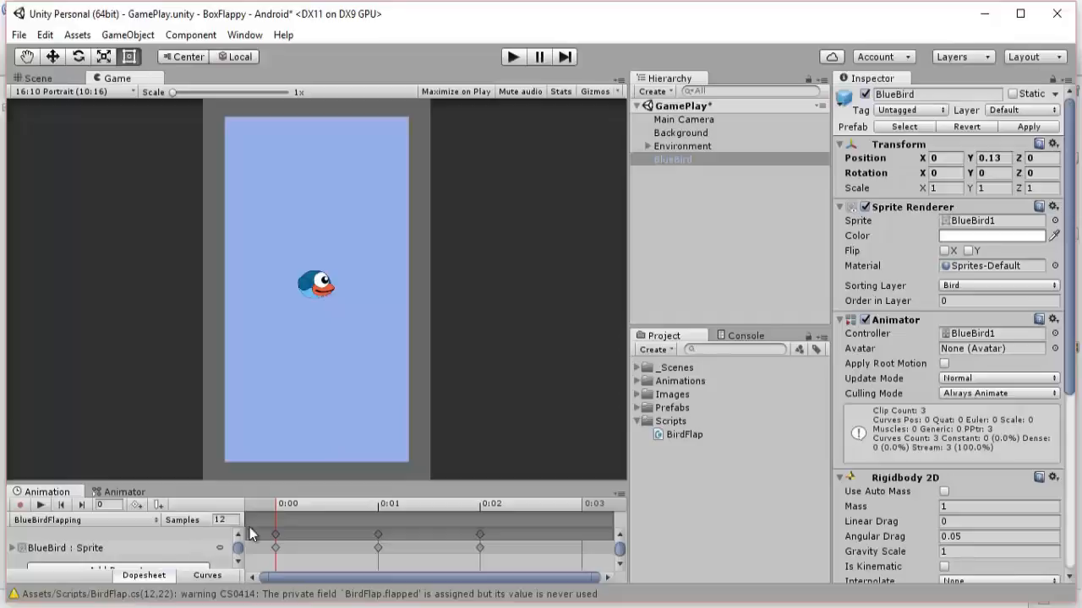
# Switch to Unity, enlarge the animation area and view the Animator of the BlueBird object
pyautogui.moveTo(260, 474); pyautogui.dragTo(260, 362)
pyautogui.click(683, 216)
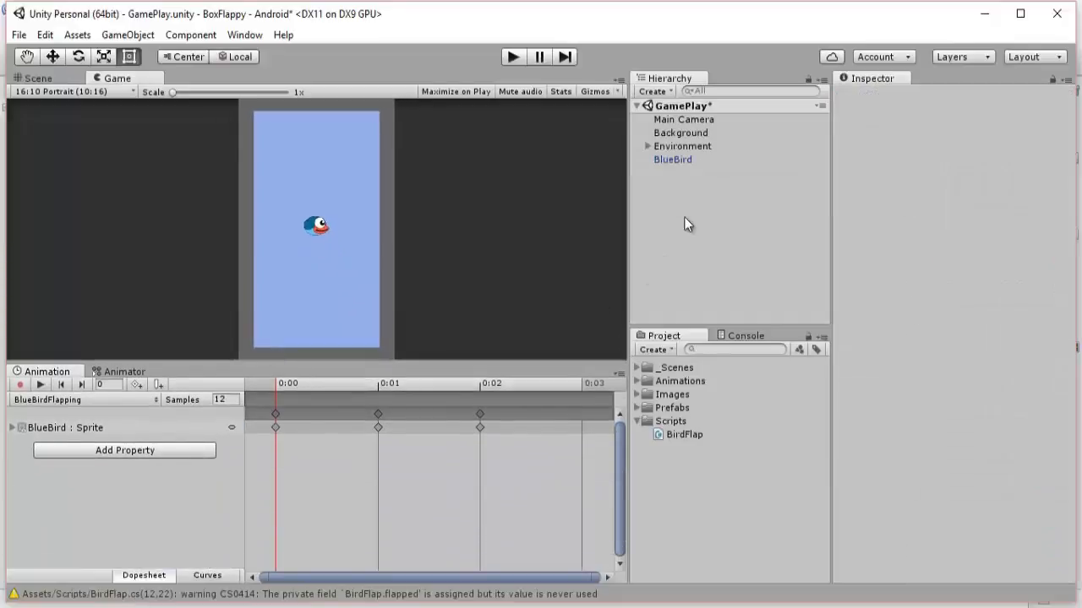
pyautogui.click(679, 160)
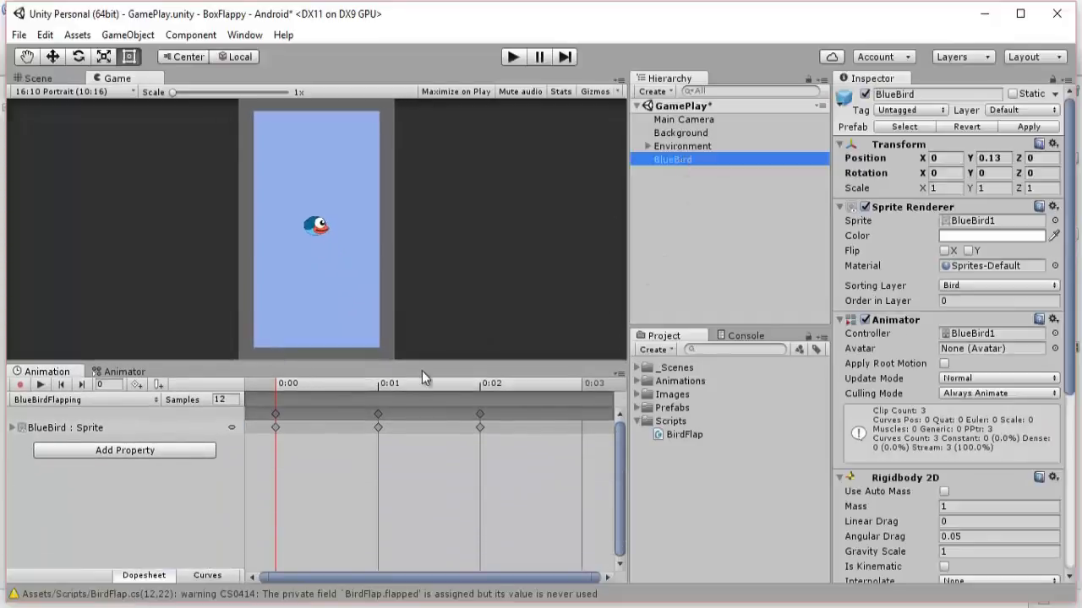
pyautogui.click(121, 370)
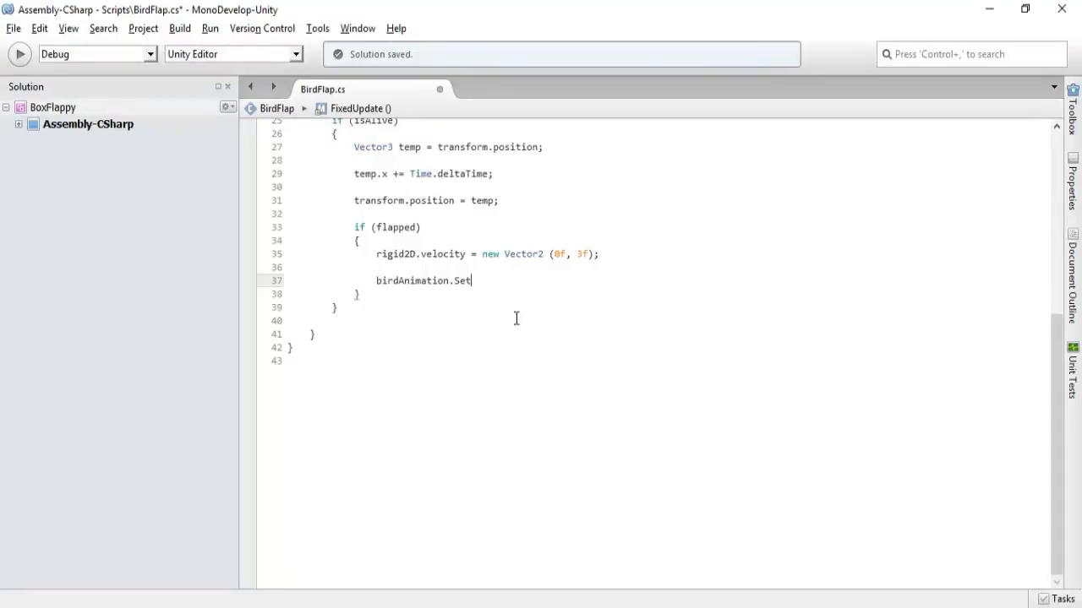
# Back in MonoDevelop, clear the partial .Set member so that only birdAnimation remains on the line
pyautogui.write('Trigg')
pyautogui.press('BackSpace')
pyautogui.press('BackSpace')
pyautogui.press('BackSpace')
pyautogui.press('BackSpace')
pyautogui.press('BackSpace')
pyautogui.press('BackSpace')
pyautogui.press('BackSpace')
pyautogui.press('BackSpace')
pyautogui.press('BackSpace')
# Complete the birdAnimation statement with a SetTrigger ("Flap") call ending in a semicolon
pyautogui.write('.')
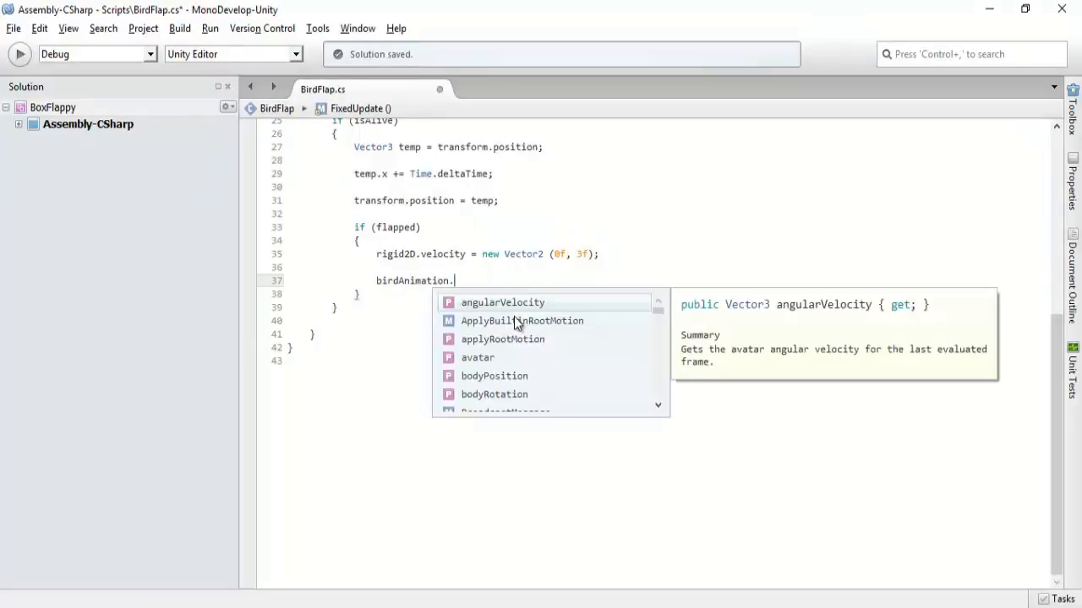
pyautogui.write('SetT')
pyautogui.press('Down')
pyautogui.press('Down')
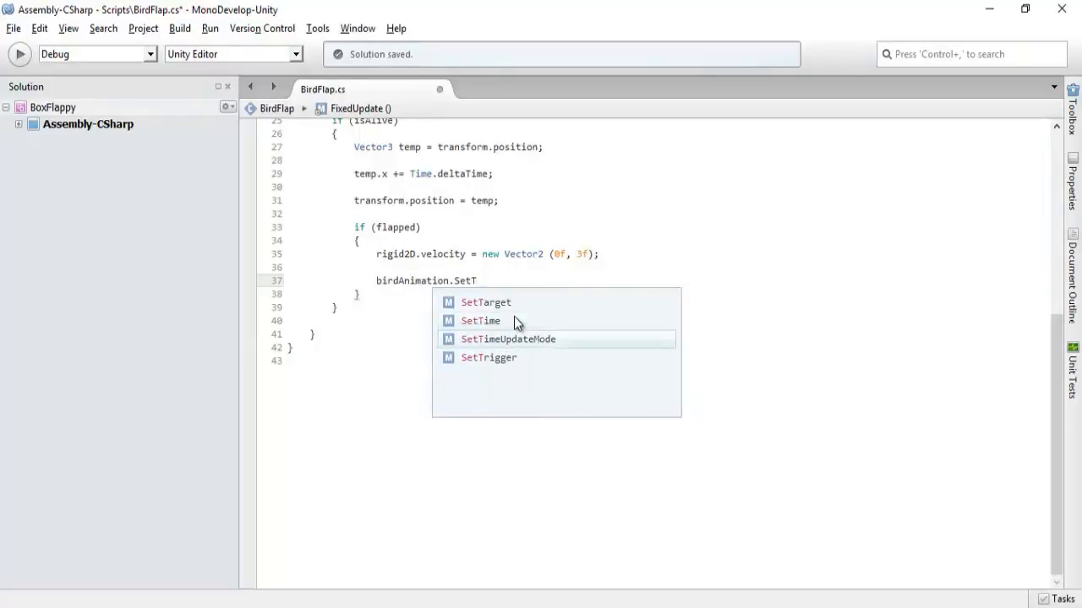
pyautogui.press('Return')
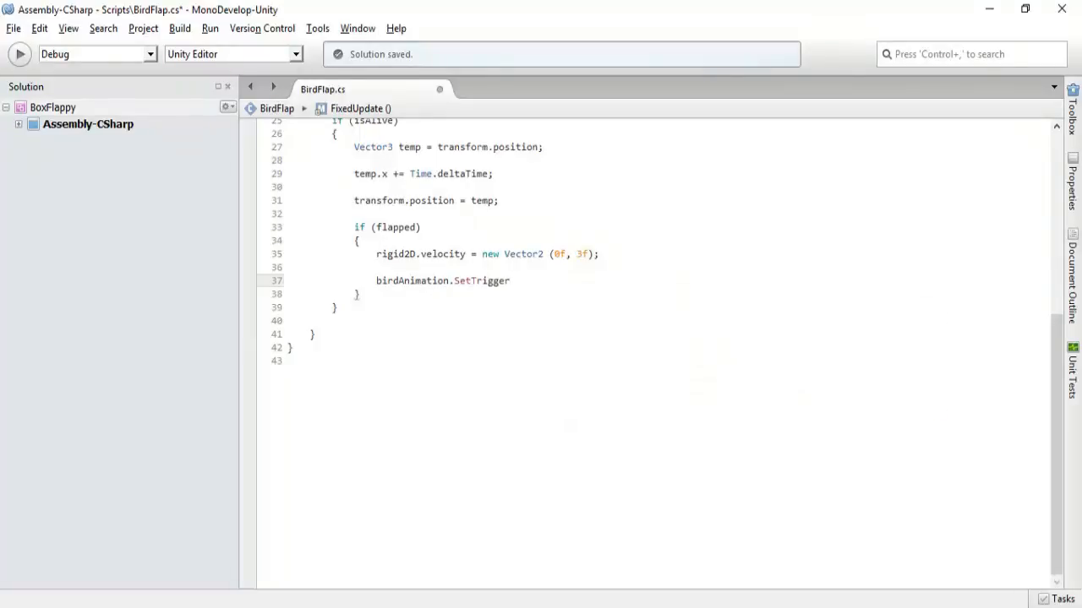
pyautogui.write('()')
pyautogui.write(';')
pyautogui.write('"')
pyautogui.write('F')
pyautogui.write('lap')
pyautogui.press('End')
# Review the Flap trigger name, the flapped condition, and the rigid2D and birdAnimation references in the if (flapped) block
pyautogui.click(542, 282)
pyautogui.doubleClick(543, 284)
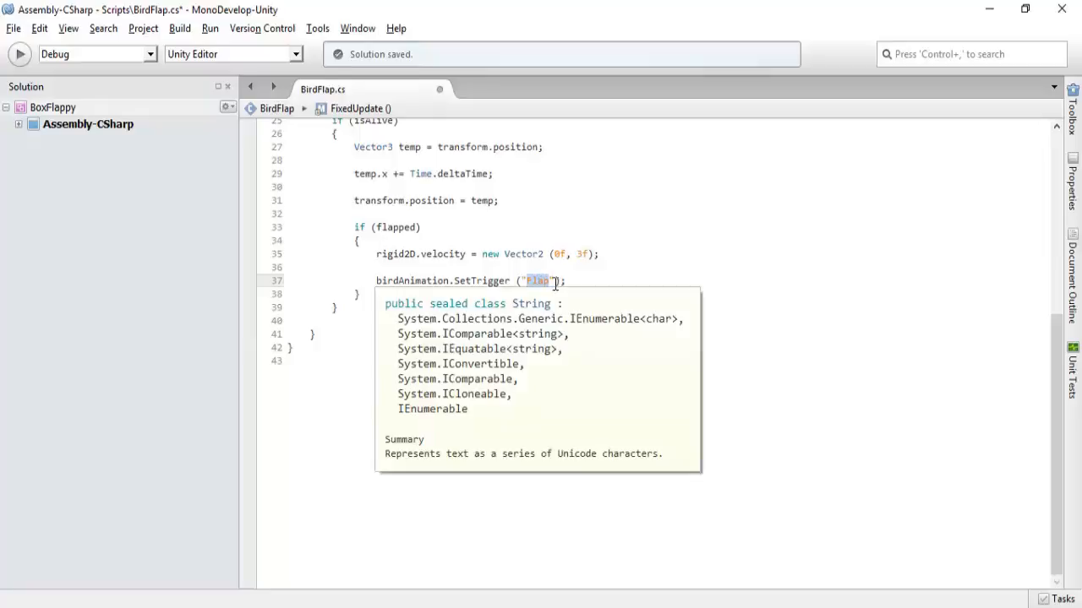
pyautogui.click(577, 279)
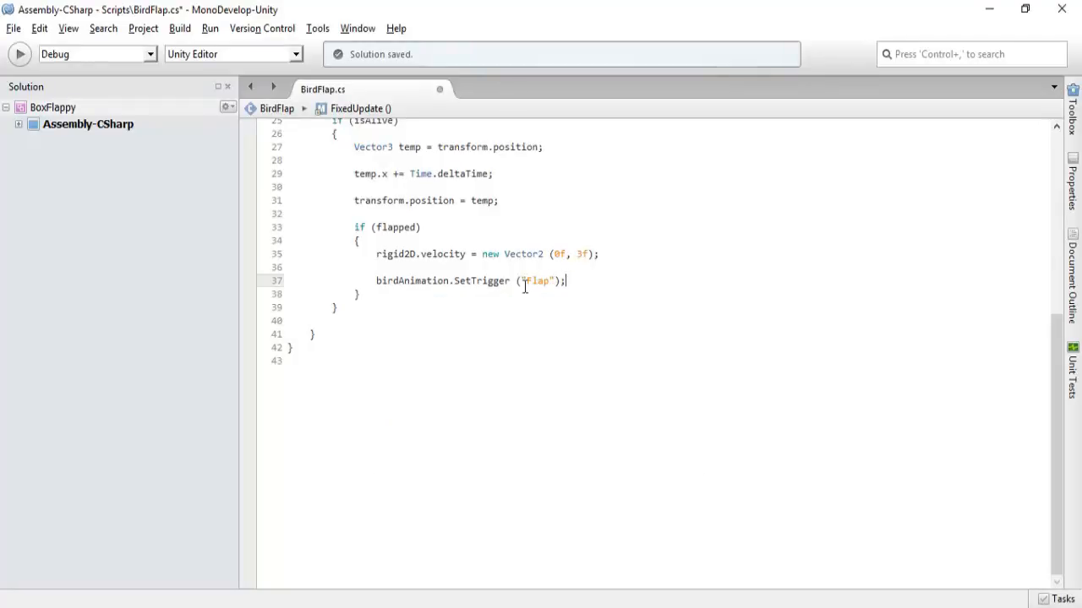
pyautogui.scroll(2, 459, 258)
pyautogui.doubleClick(410, 286)
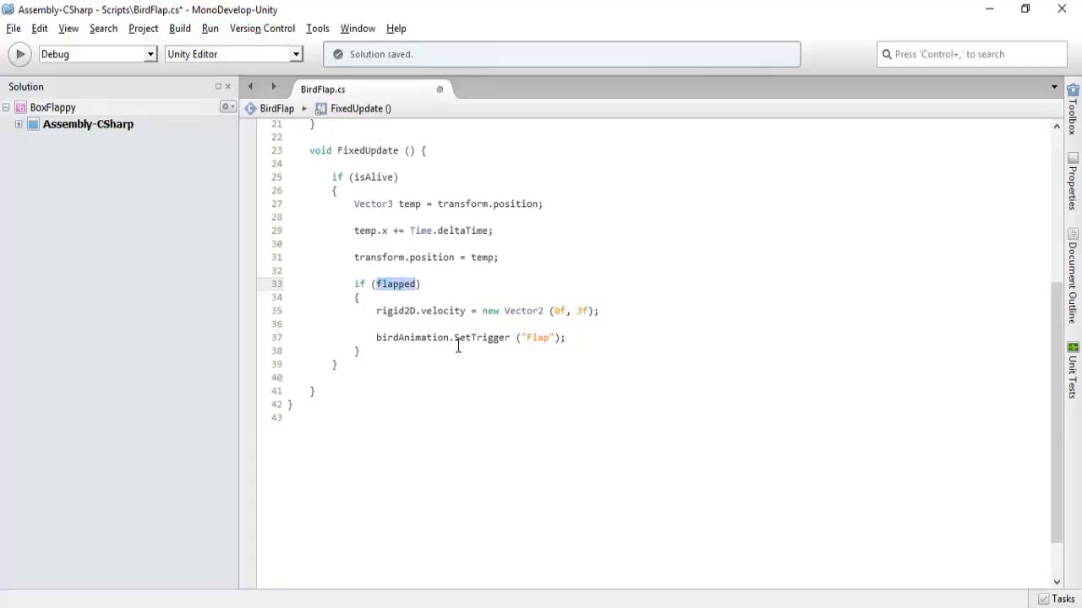
pyautogui.click(396, 364)
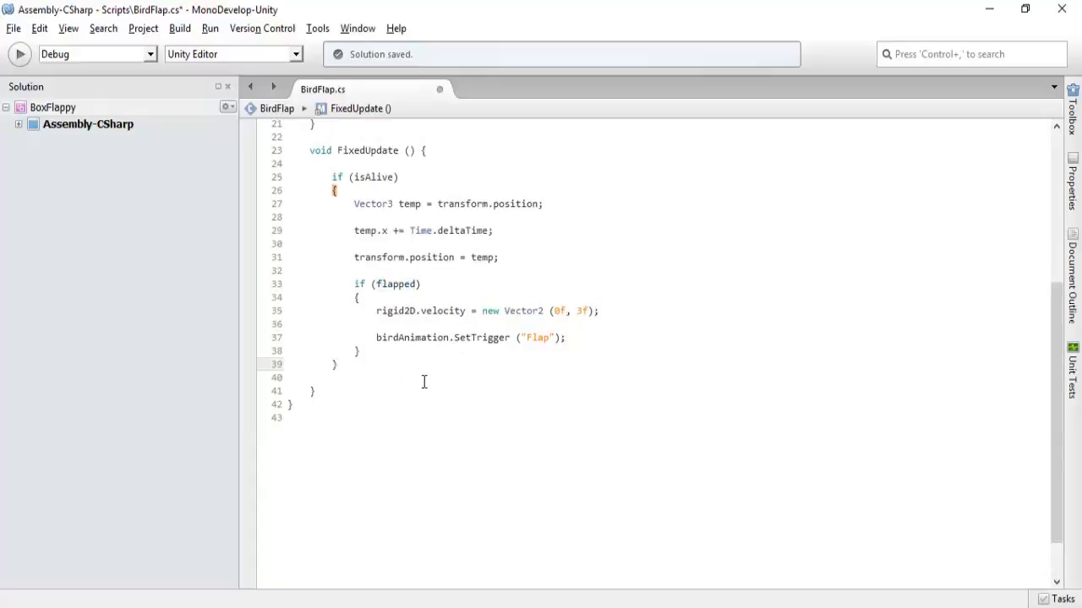
pyautogui.scroll(3, 666, 396)
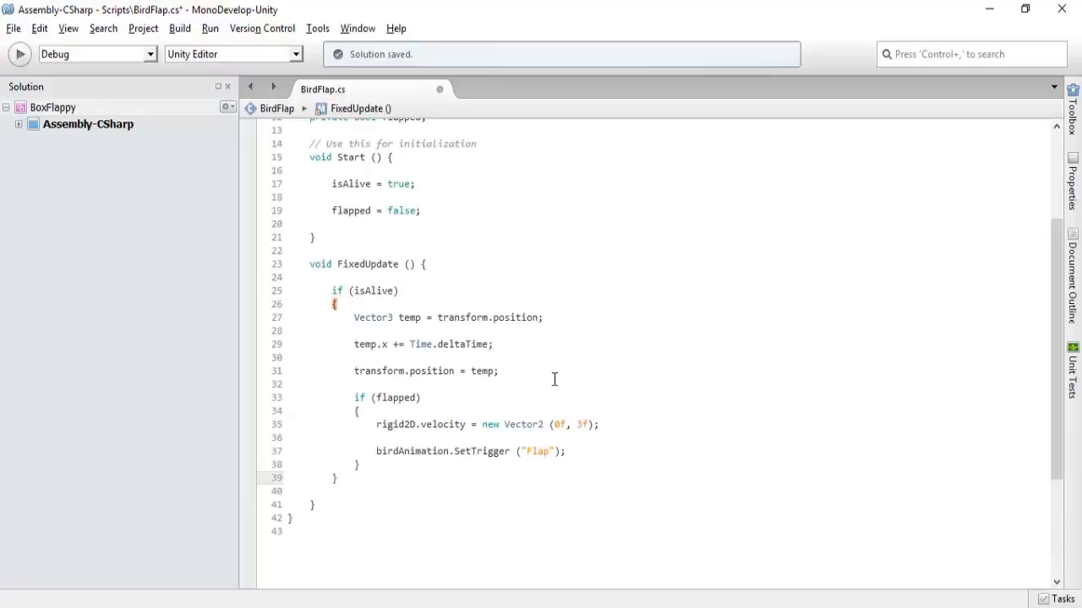
pyautogui.doubleClick(385, 425)
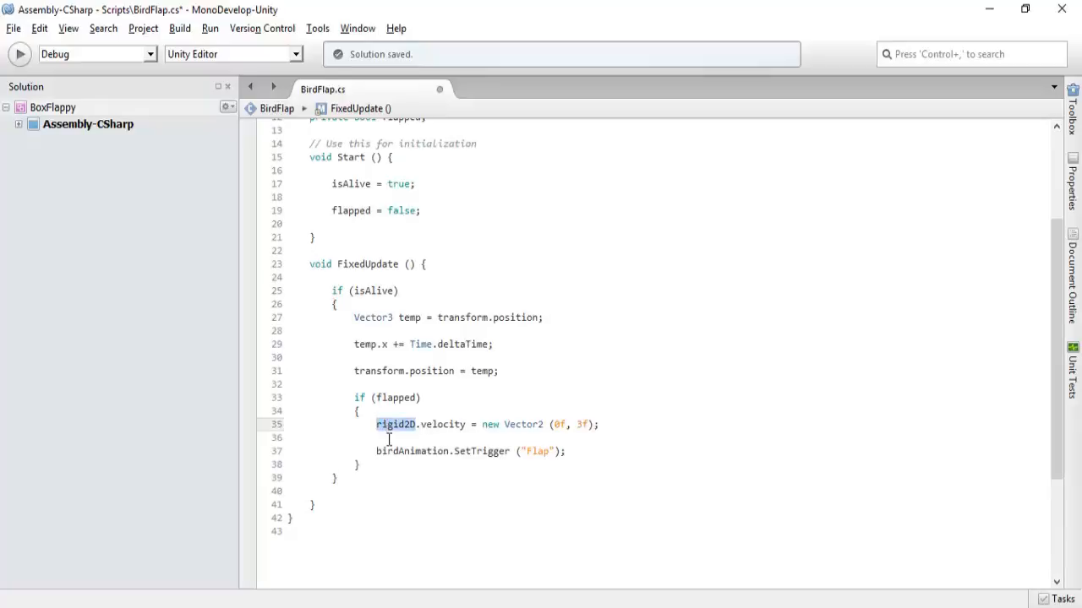
pyautogui.doubleClick(401, 452)
# In Start, below flapped = false, add birdAnimation = GetComponent<Animator> (); and compare its type with the declared field
pyautogui.scroll(4, 563, 364)
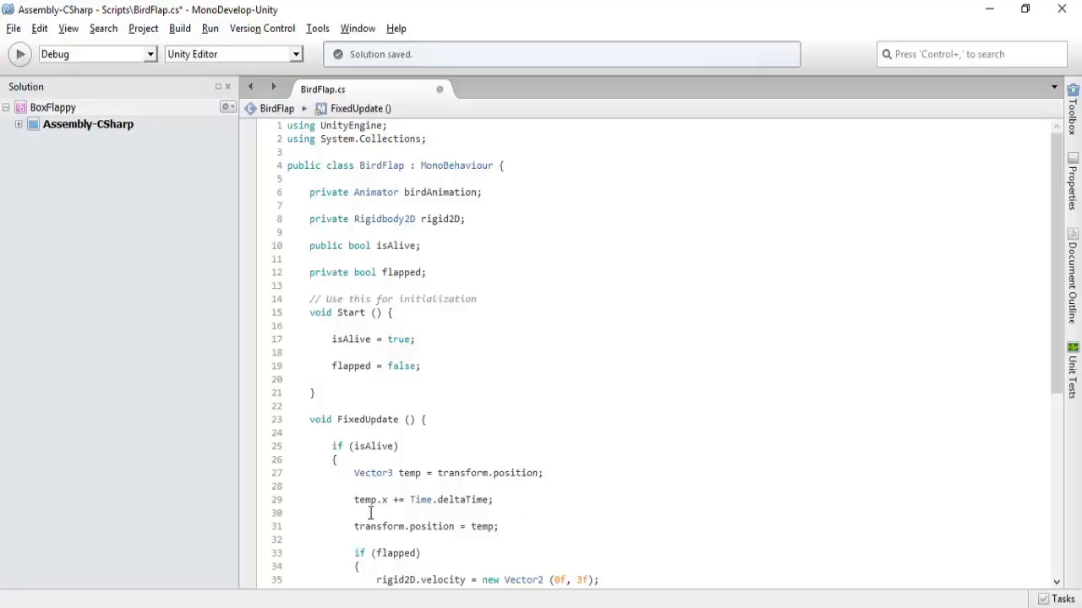
pyautogui.click(440, 380)
pyautogui.click(439, 369)
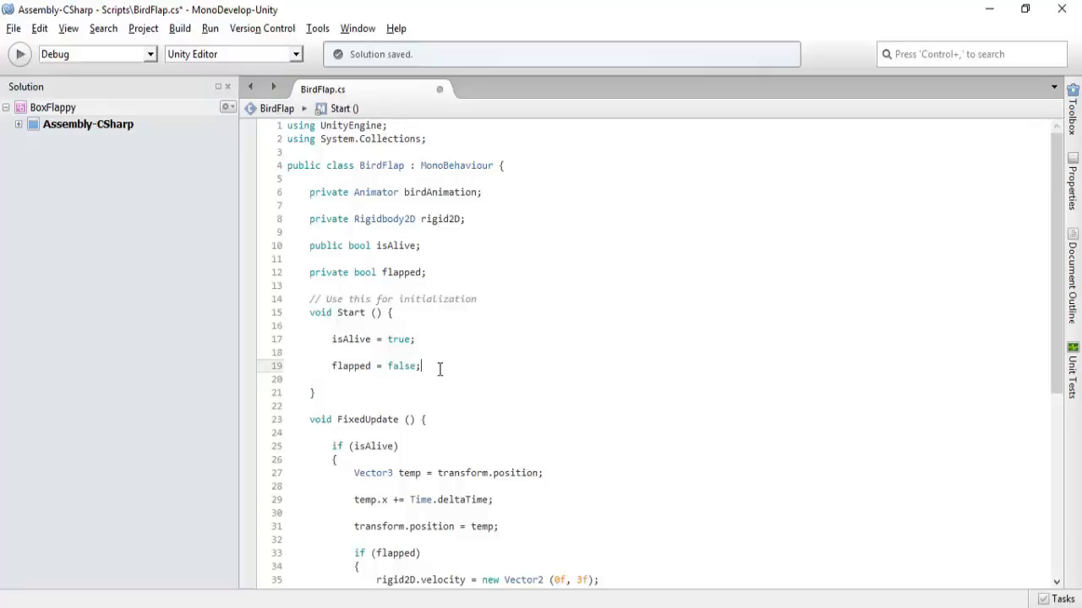
pyautogui.press('Return')
pyautogui.press('Return')
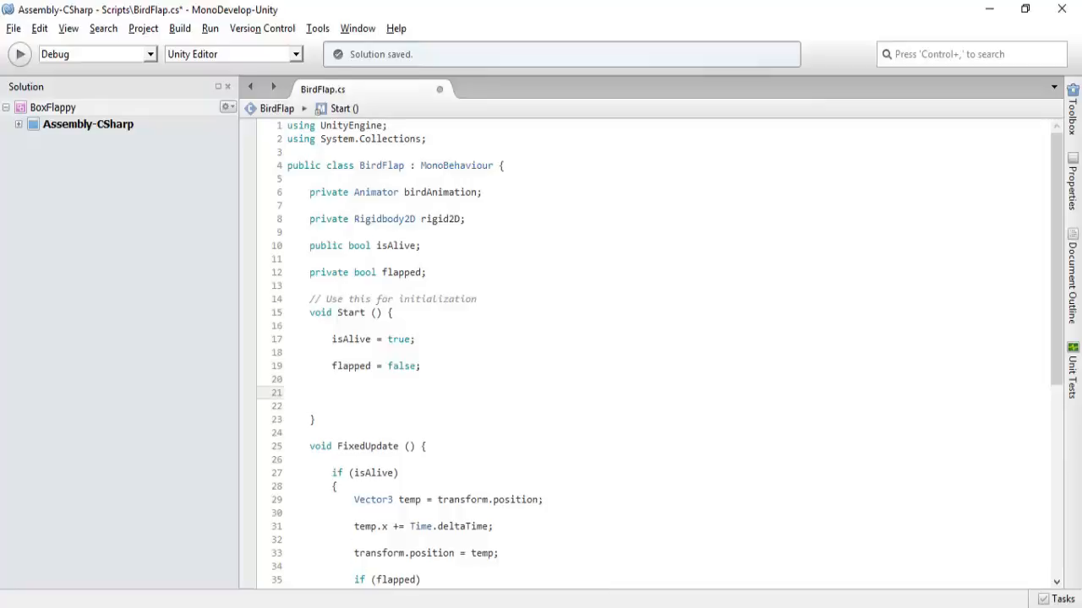
pyautogui.write('bi')
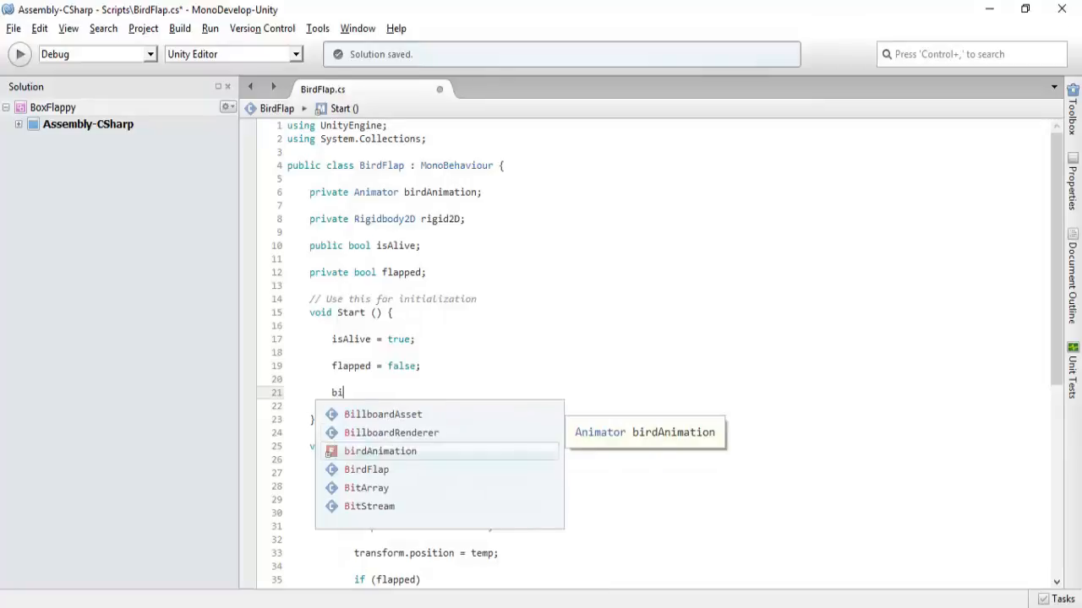
pyautogui.write('rdAnimation')
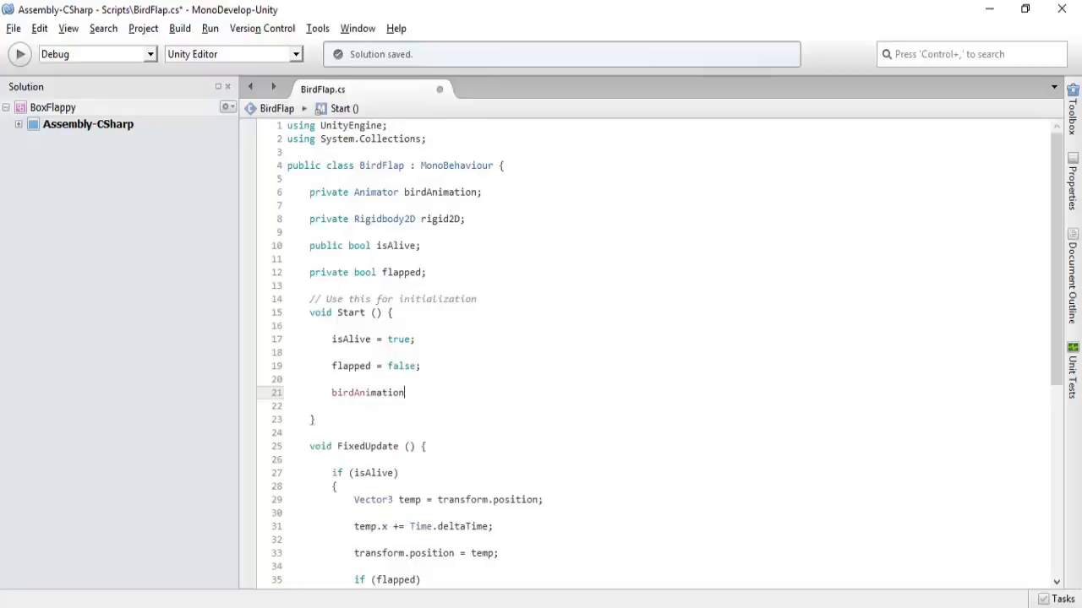
pyautogui.write(' = GetCom')
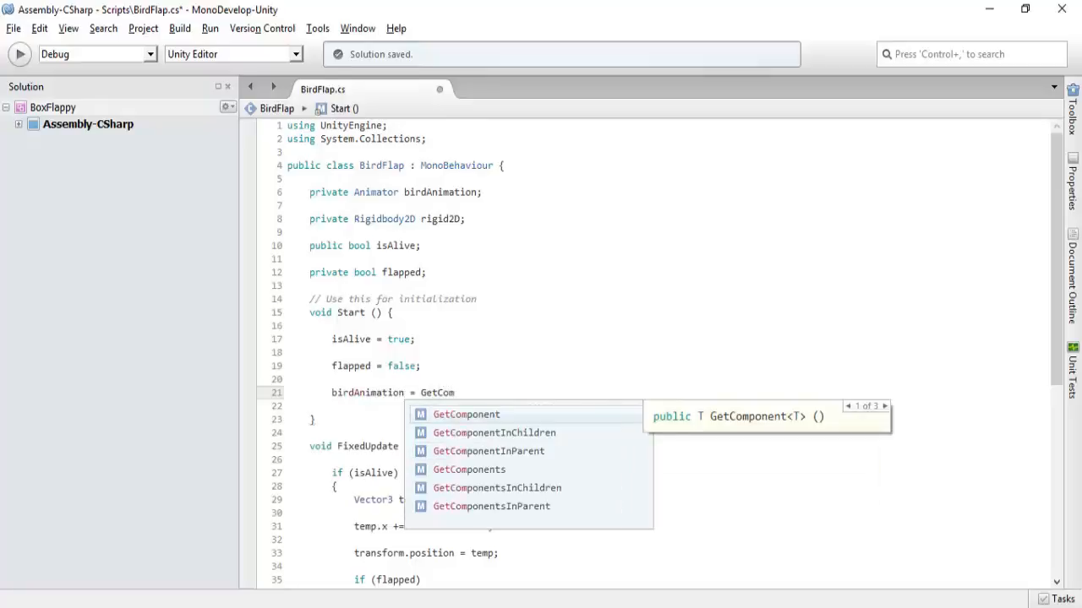
pyautogui.press('Return')
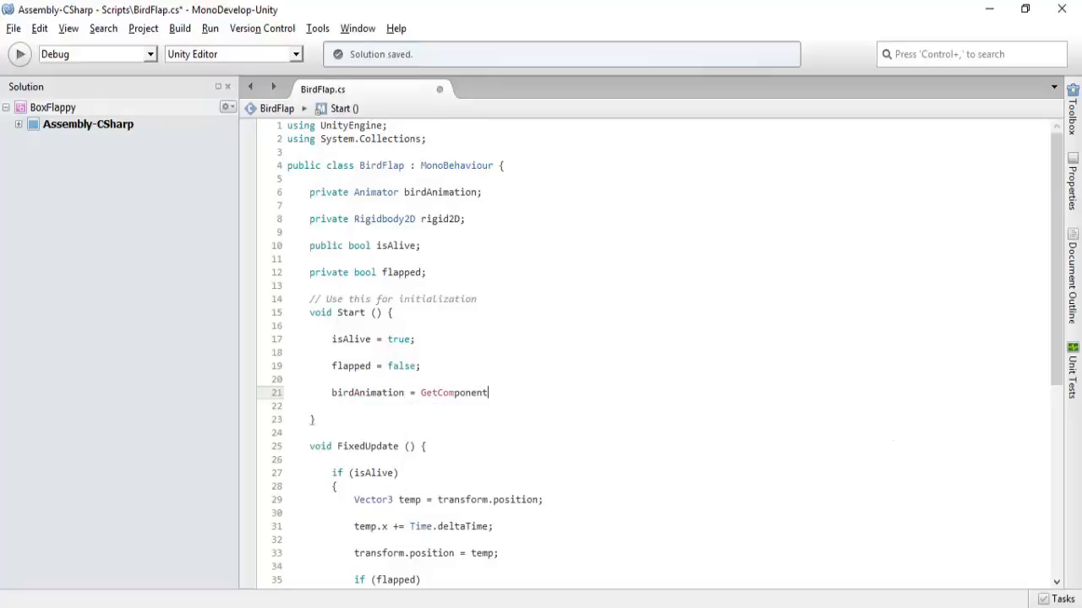
pyautogui.write('<')
pyautogui.moveTo(372, 193)
pyautogui.write('Animator')
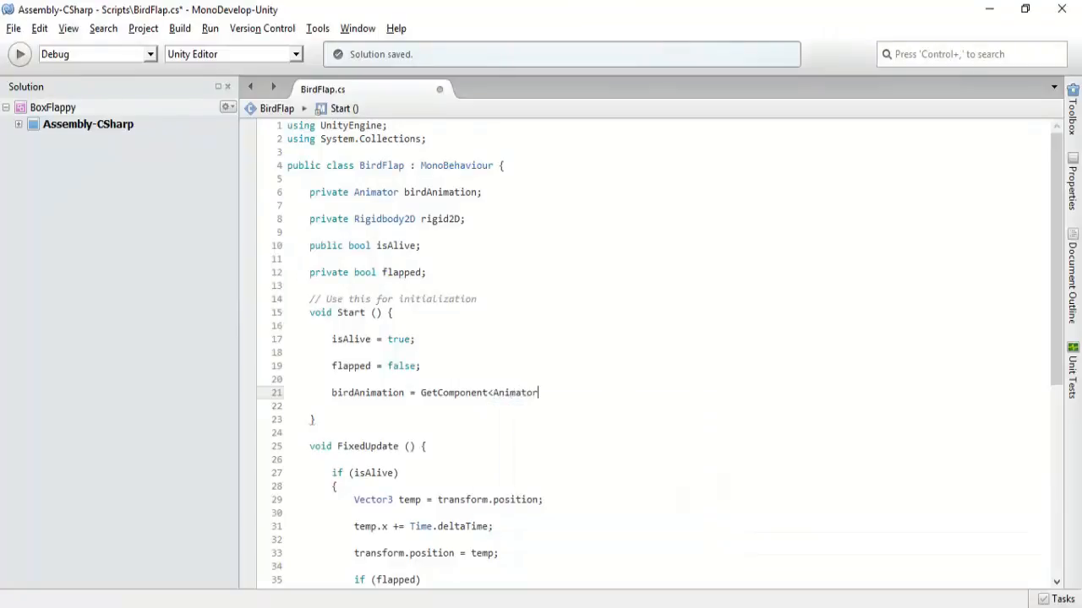
pyautogui.write('> ();')
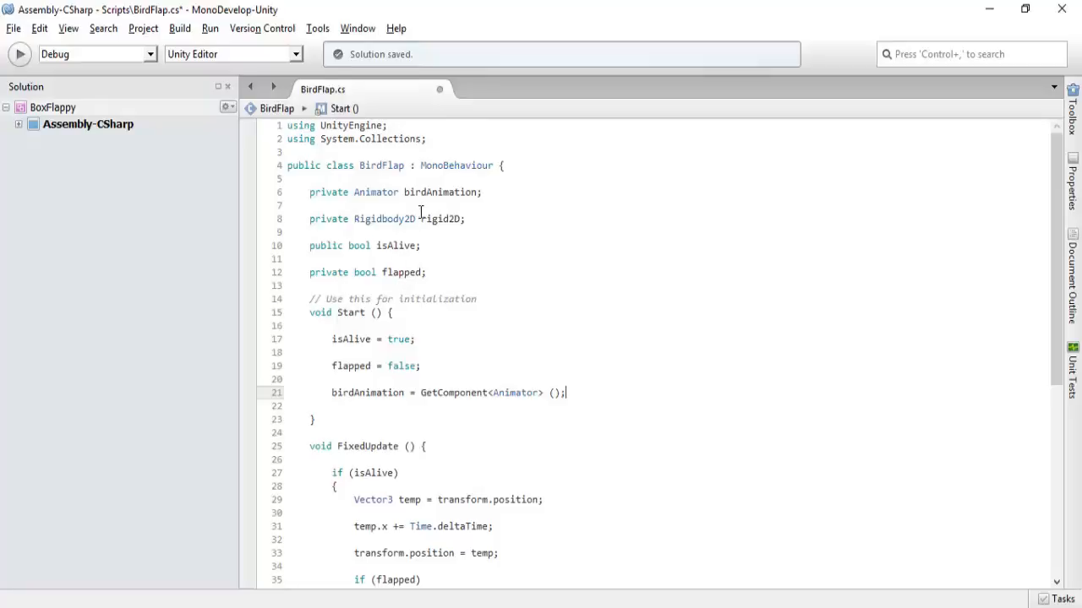
pyautogui.doubleClick(379, 194)
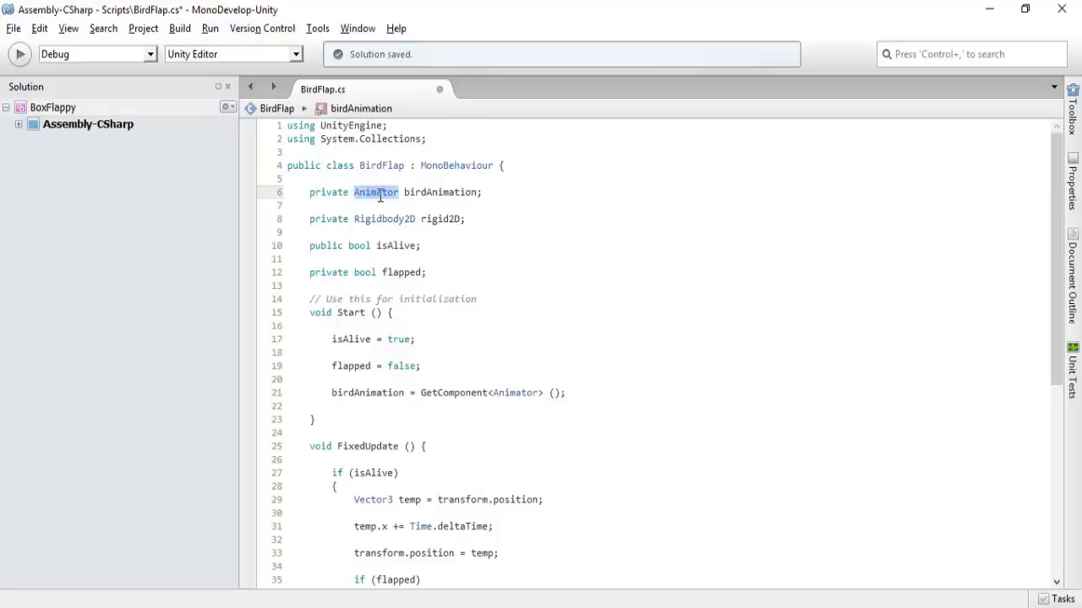
pyautogui.click(524, 395)
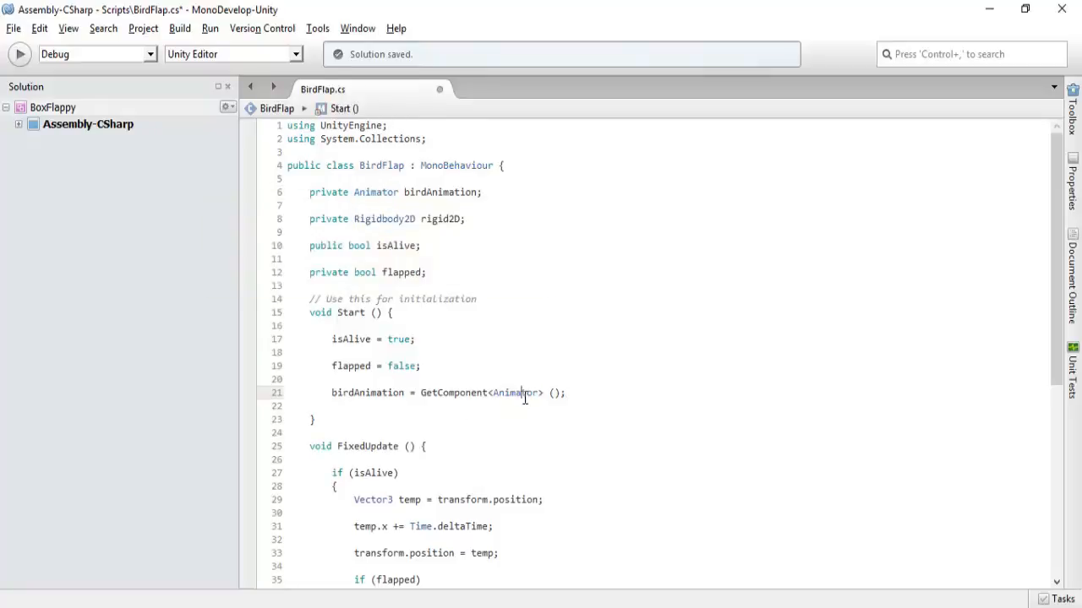
pyautogui.doubleClick(524, 395)
# Below the birdAnimation assignment in Start, add rigid2D = GetComponent<Rigidbody2D> (); and save the script
pyautogui.click(583, 394)
pyautogui.press('Return')
pyautogui.press('Return')
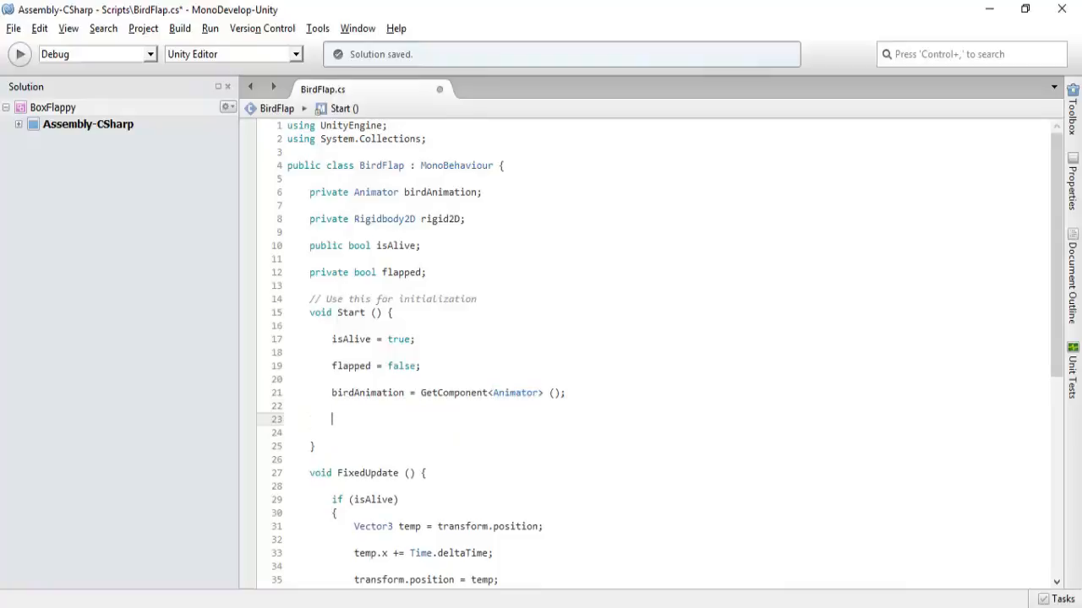
pyautogui.write('rigid')
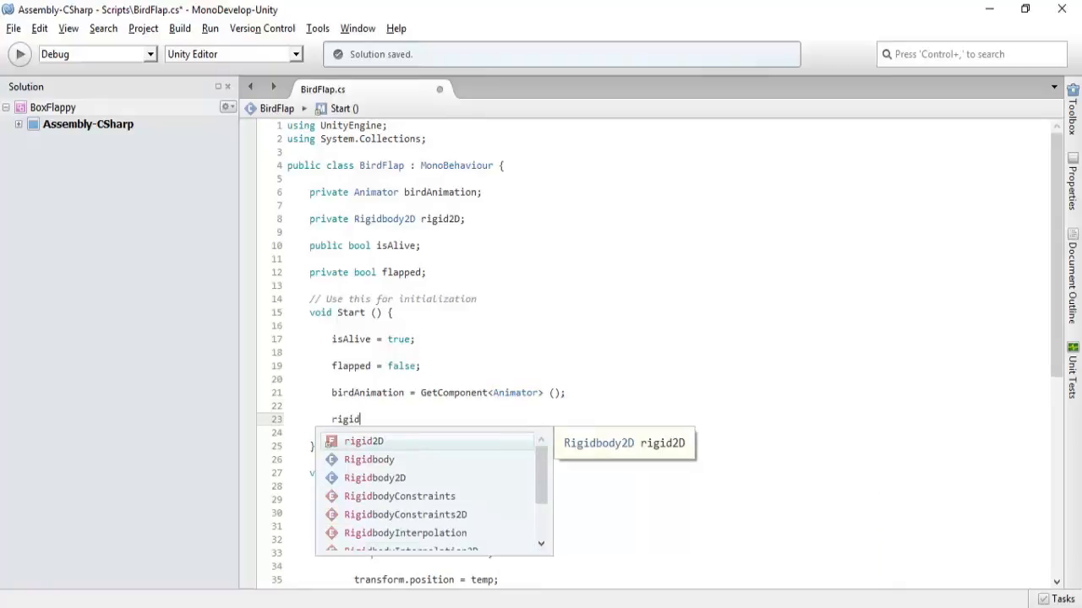
pyautogui.press('Return')
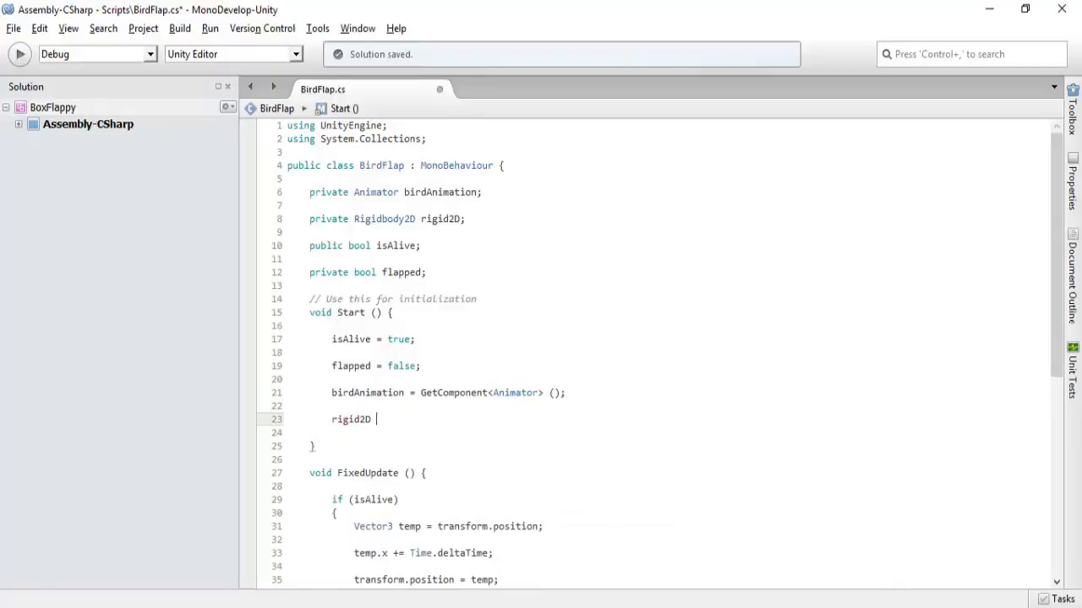
pyautogui.write('= GetC')
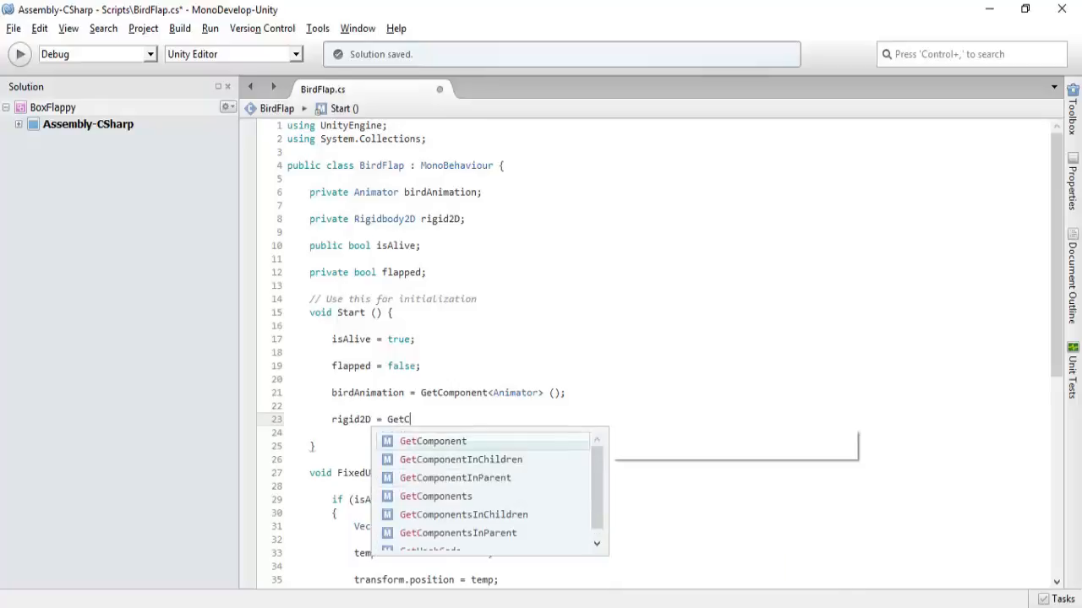
pyautogui.write('omponent')
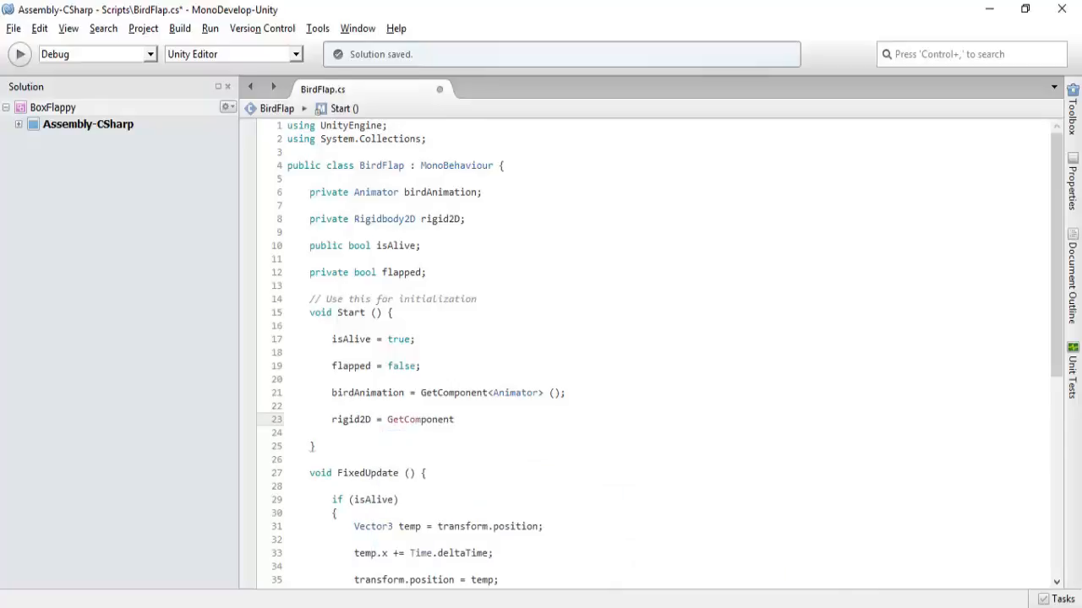
pyautogui.write('<Rig')
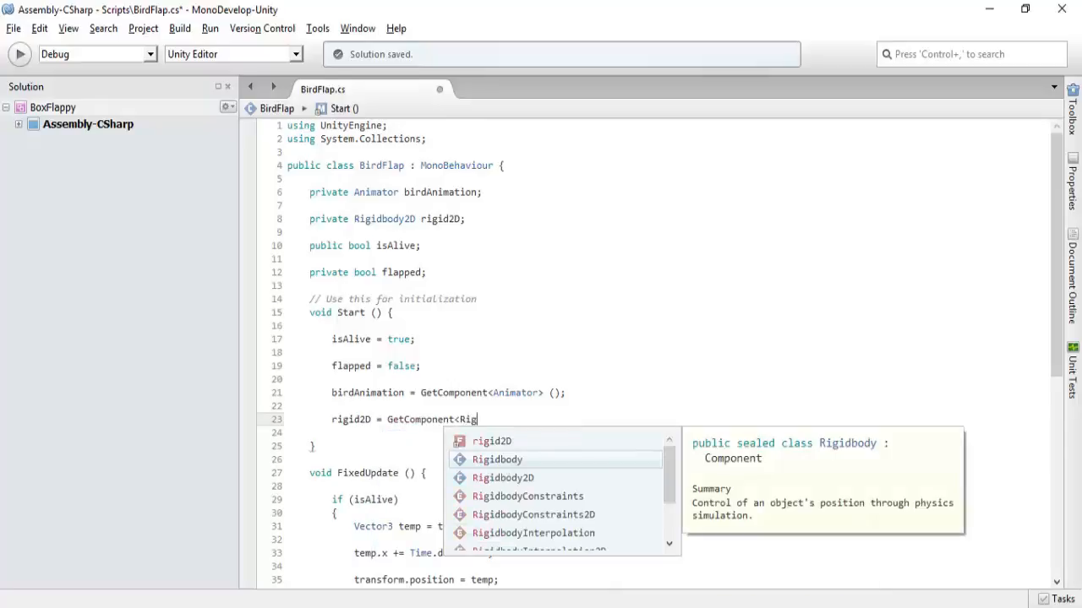
pyautogui.write('i')
pyautogui.press('Down')
pyautogui.press('Return')
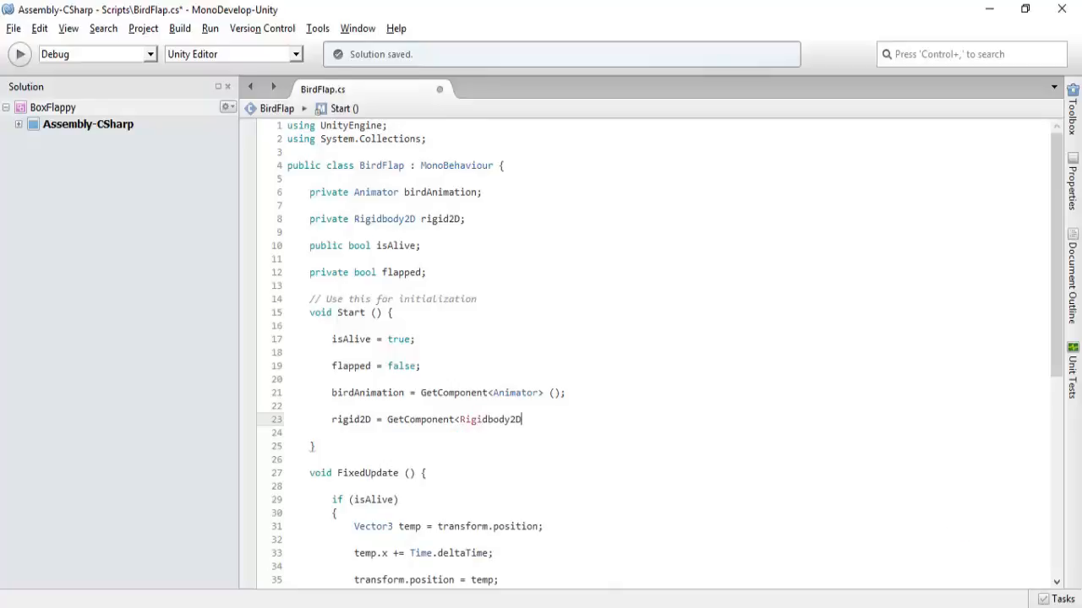
pyautogui.write('> ();')
pyautogui.hotkey('ctrl', 's')
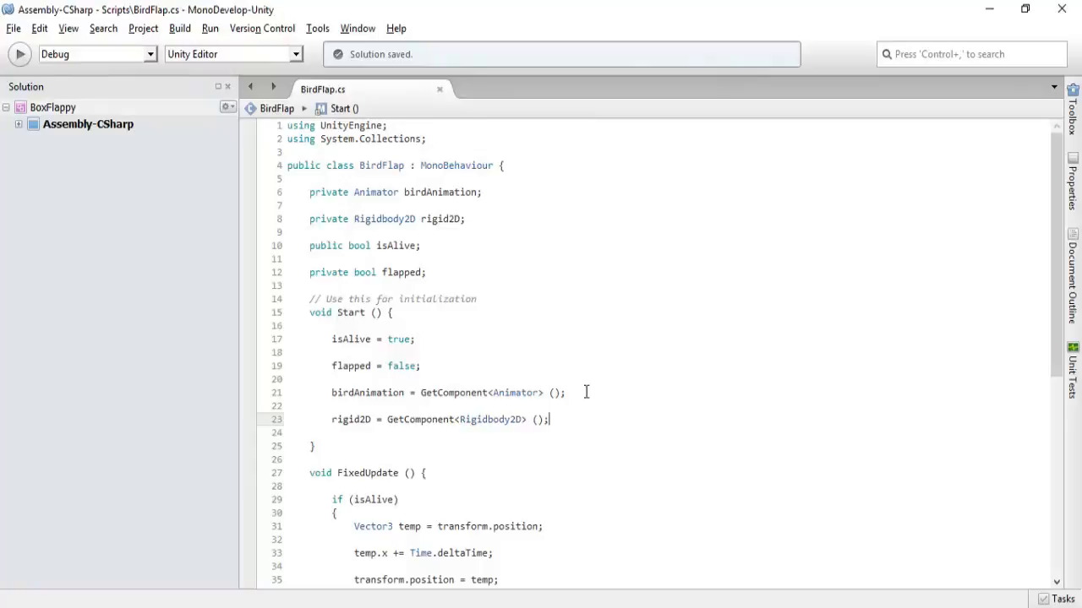
# Review the birdAnimation and rigid2D component assignments in Start against their use in FixedUpdate
pyautogui.scroll(-3, 600, 390)
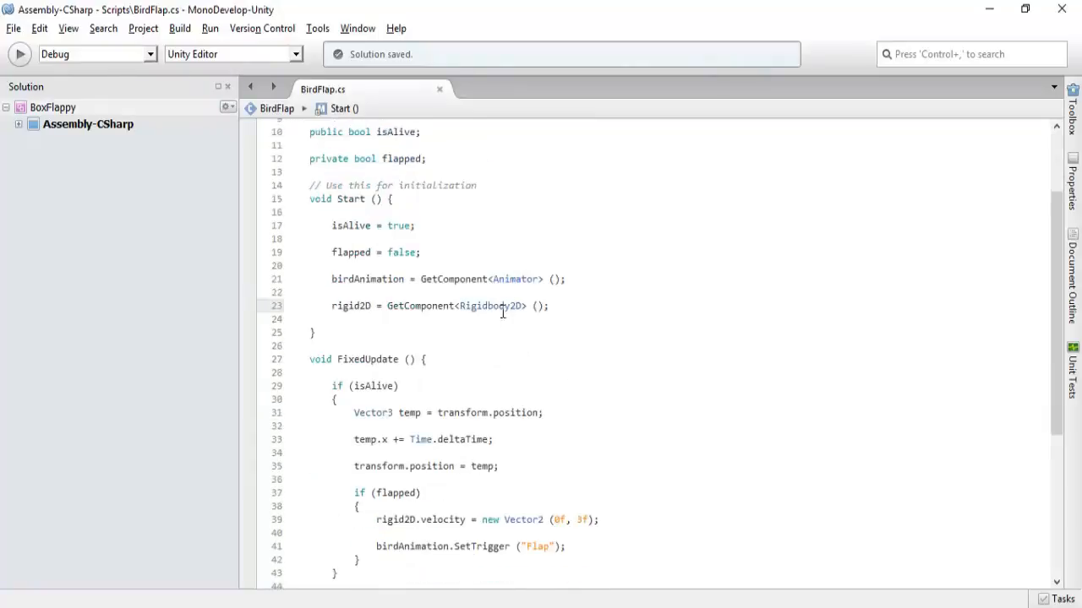
pyautogui.click(566, 280)
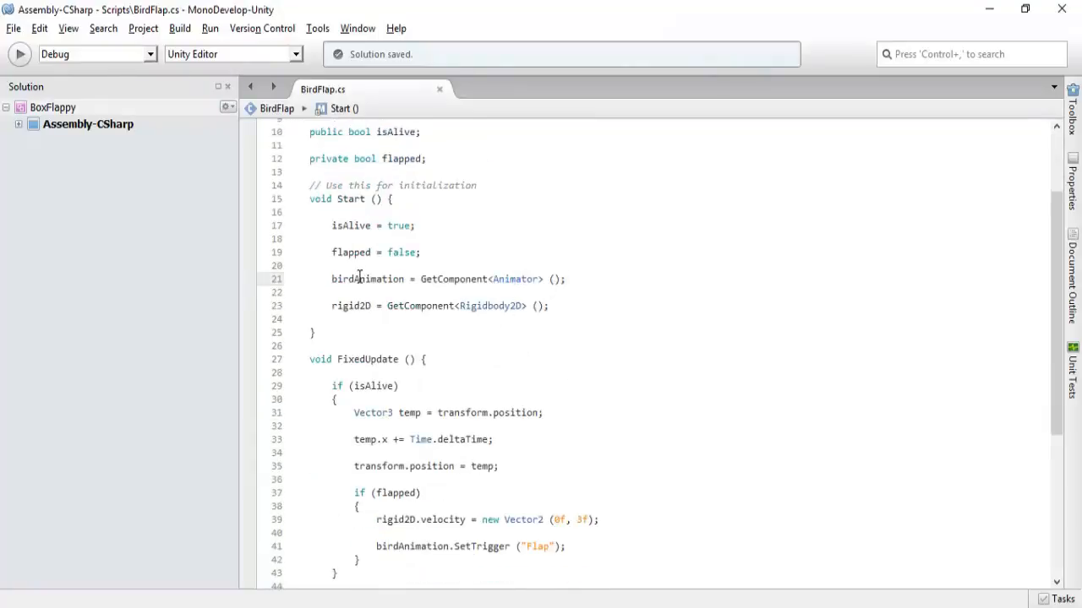
pyautogui.moveTo(332, 279); pyautogui.dragTo(411, 278)
pyautogui.click(334, 307)
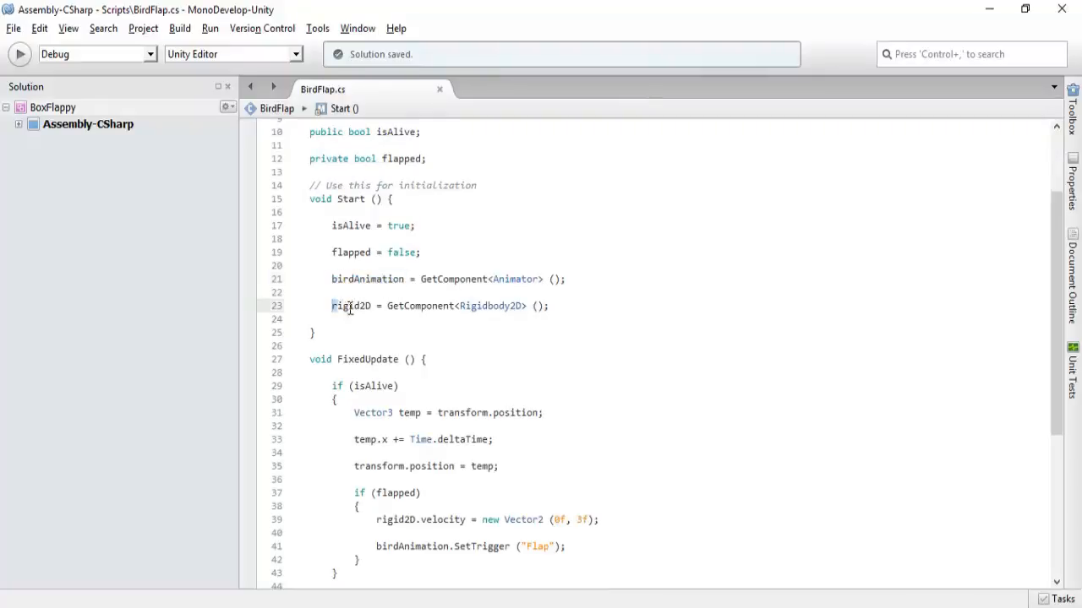
pyautogui.doubleClick(349, 307)
pyautogui.click(383, 279)
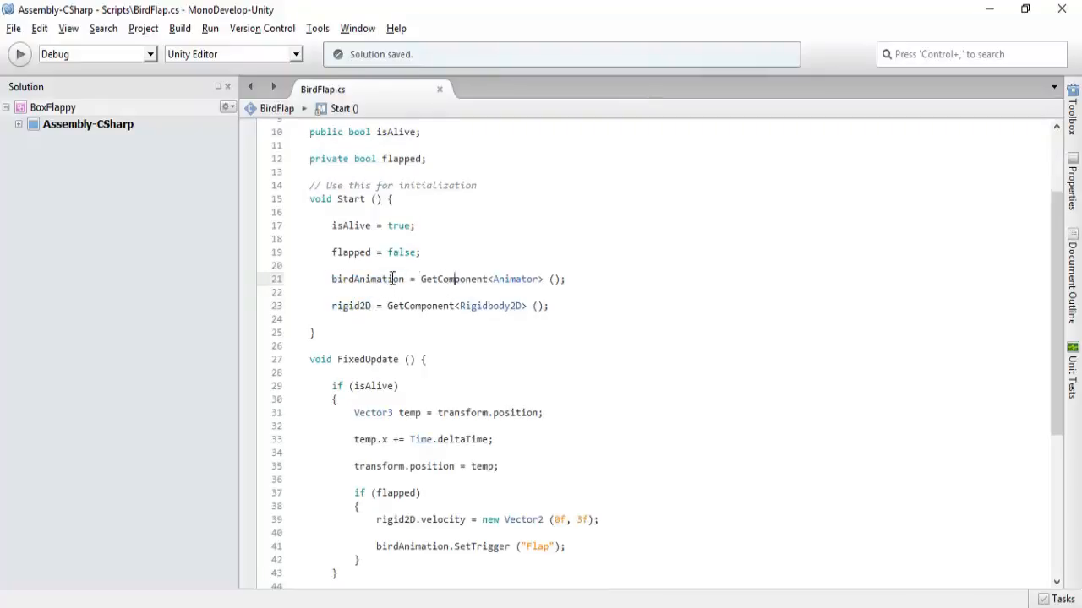
pyautogui.click(364, 305)
pyautogui.click(361, 293)
pyautogui.click(359, 307)
pyautogui.click(365, 283)
pyautogui.click(358, 309)
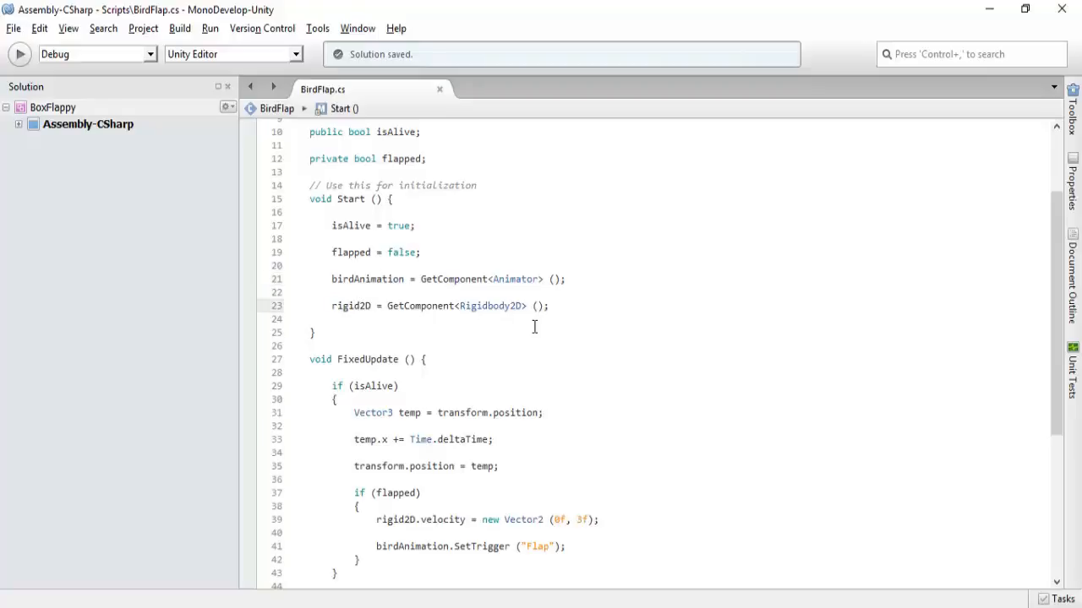
pyautogui.scroll(-3, 602, 319)
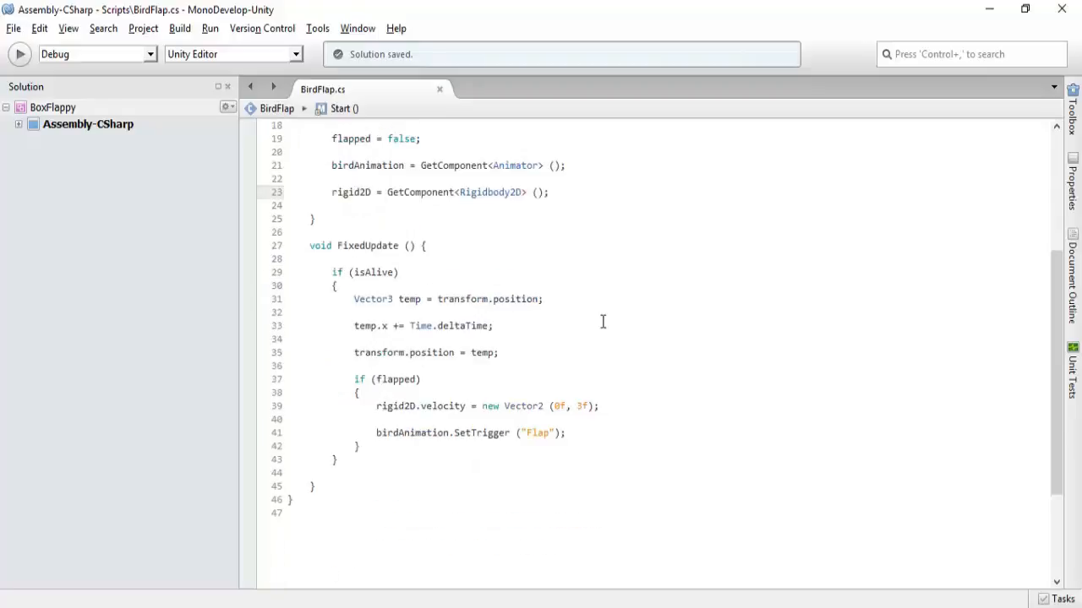
pyautogui.scroll(3, 603, 321)
pyautogui.scroll(-2, 550, 346)
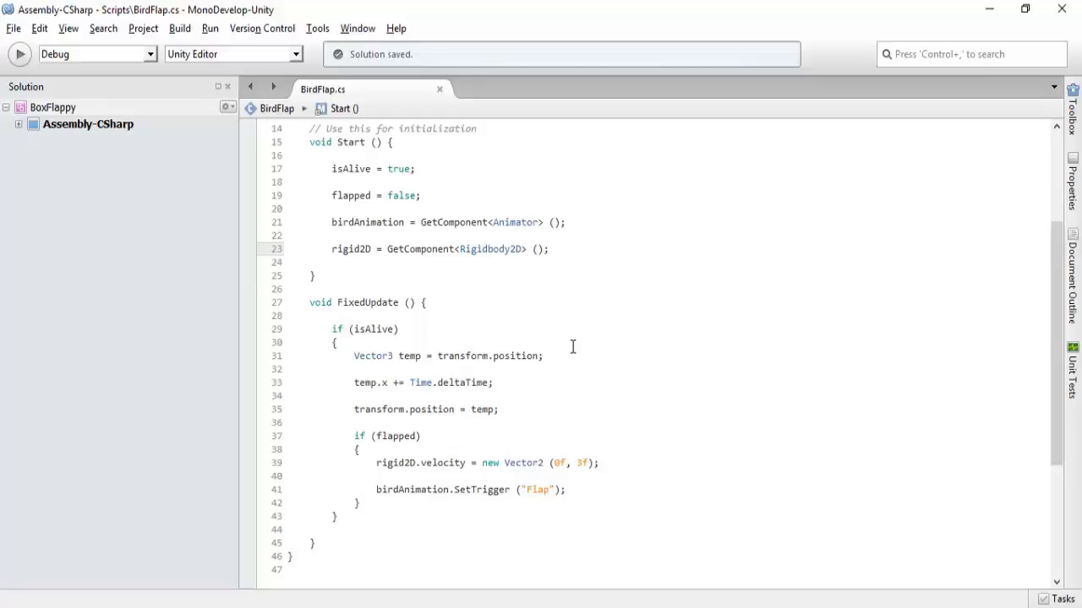
pyautogui.moveTo(387, 250); pyautogui.dragTo(483, 250)
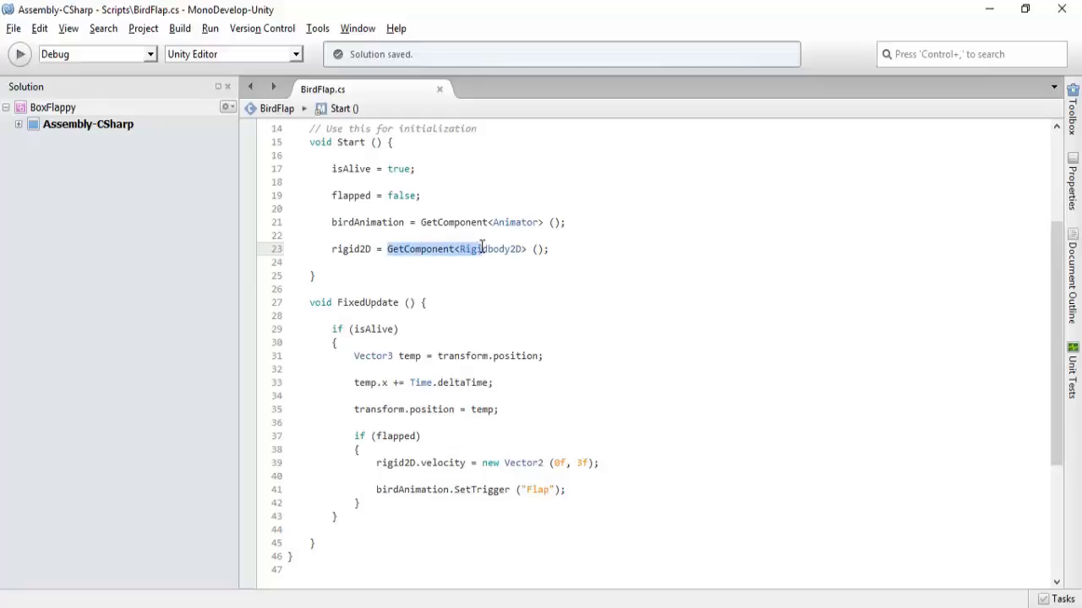
pyautogui.click(662, 415)
# Remove the rigid2D. reference in front of velocity in the if (flapped) block
pyautogui.click(421, 463)
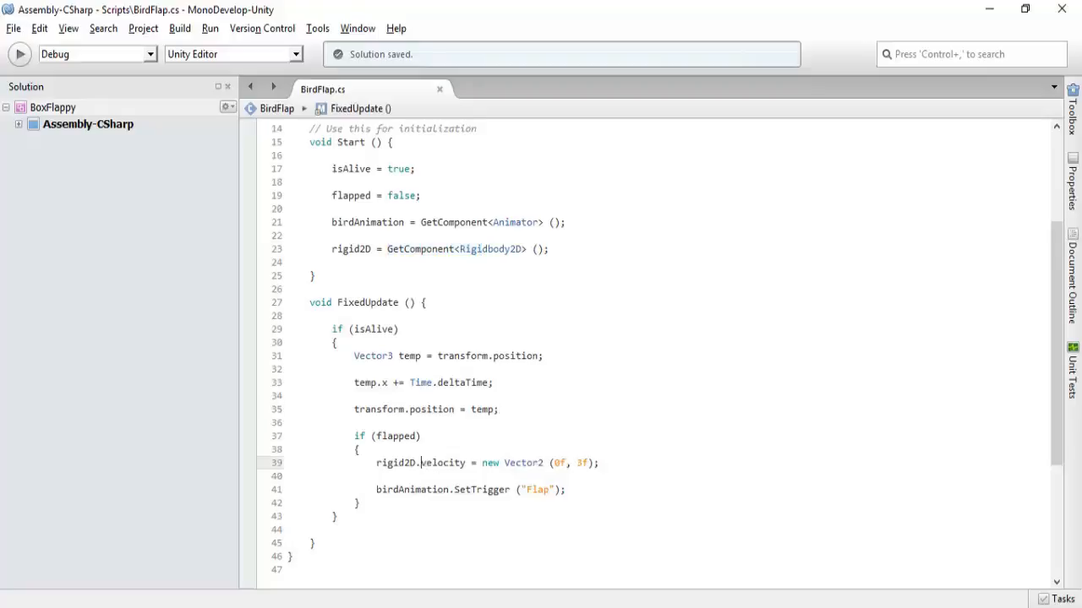
pyautogui.press('BackSpace')
pyautogui.press('BackSpace')
pyautogui.press('BackSpace')
pyautogui.press('BackSpace')
pyautogui.press('BackSpace')
pyautogui.press('BackSpace')
pyautogui.press('BackSpace')
pyautogui.press('BackSpace')
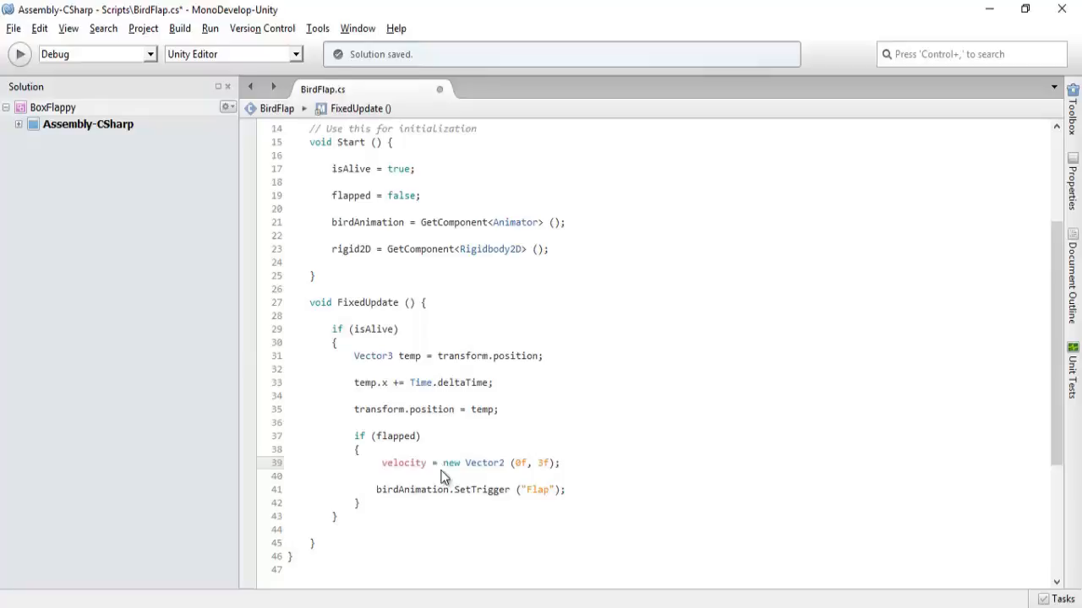
# Insert GetComponent<Rigidbody2D>(). in front of velocity in the if (flapped) block
pyautogui.press('Left')
pyautogui.write('GetCX')
pyautogui.press('BackSpace')
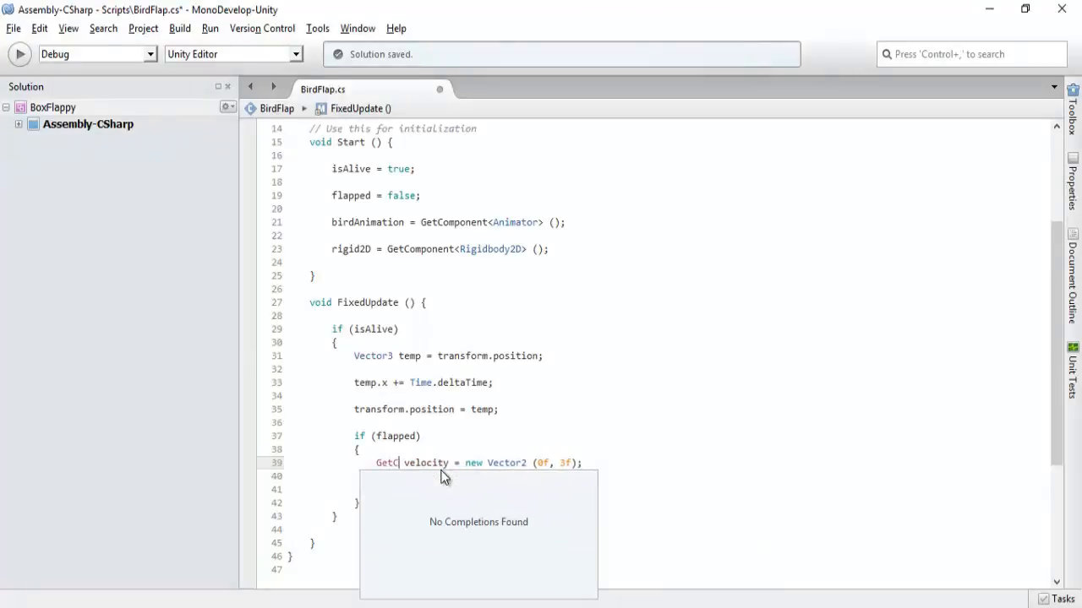
pyautogui.write('om')
pyautogui.press('Return')
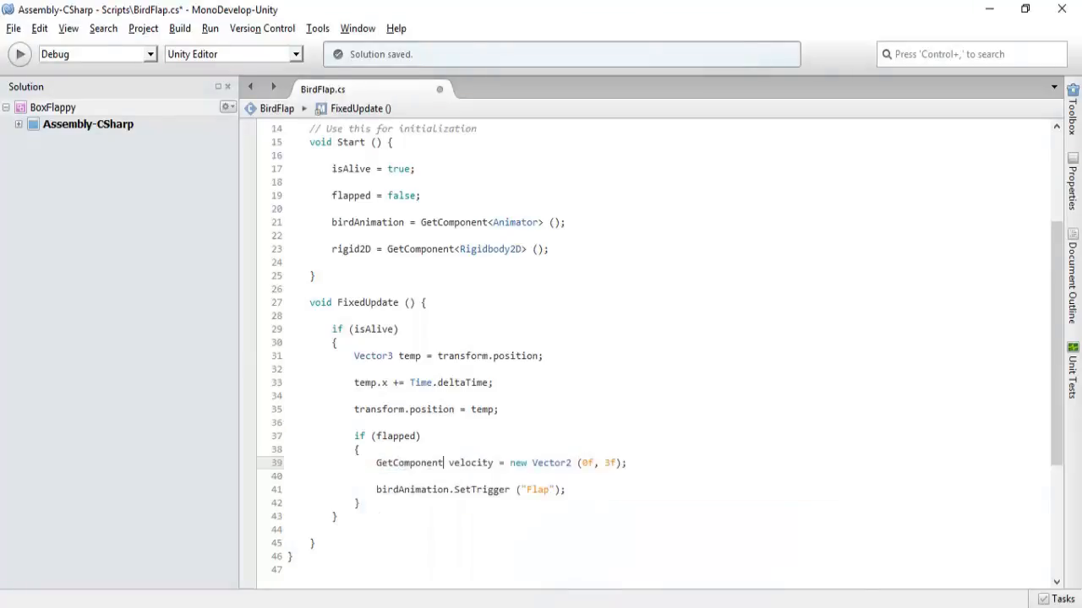
pyautogui.write('<Rigi')
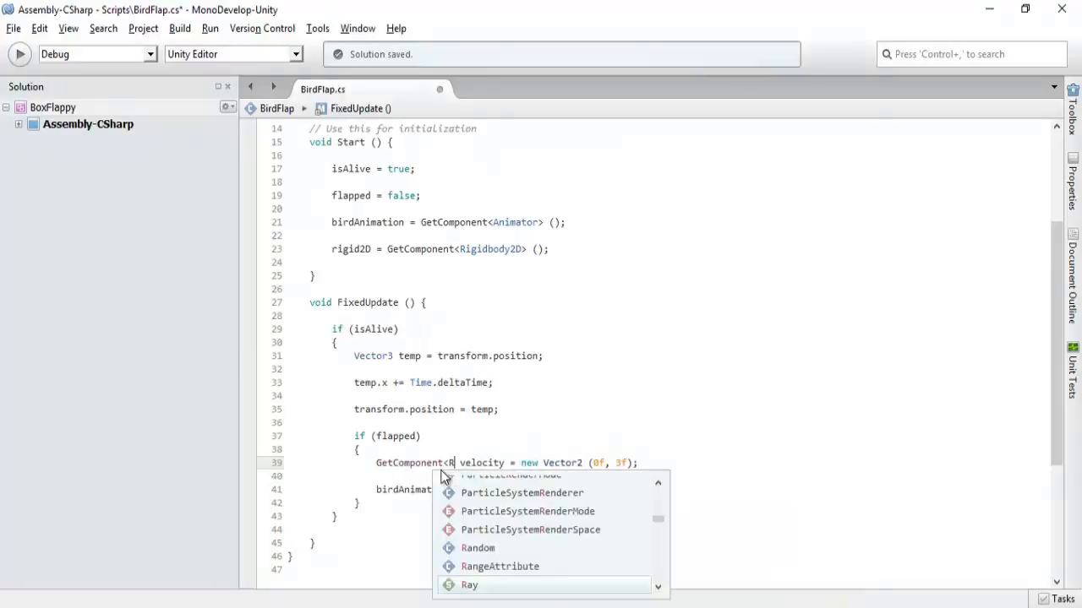
pyautogui.press('Down')
pyautogui.press('Return')
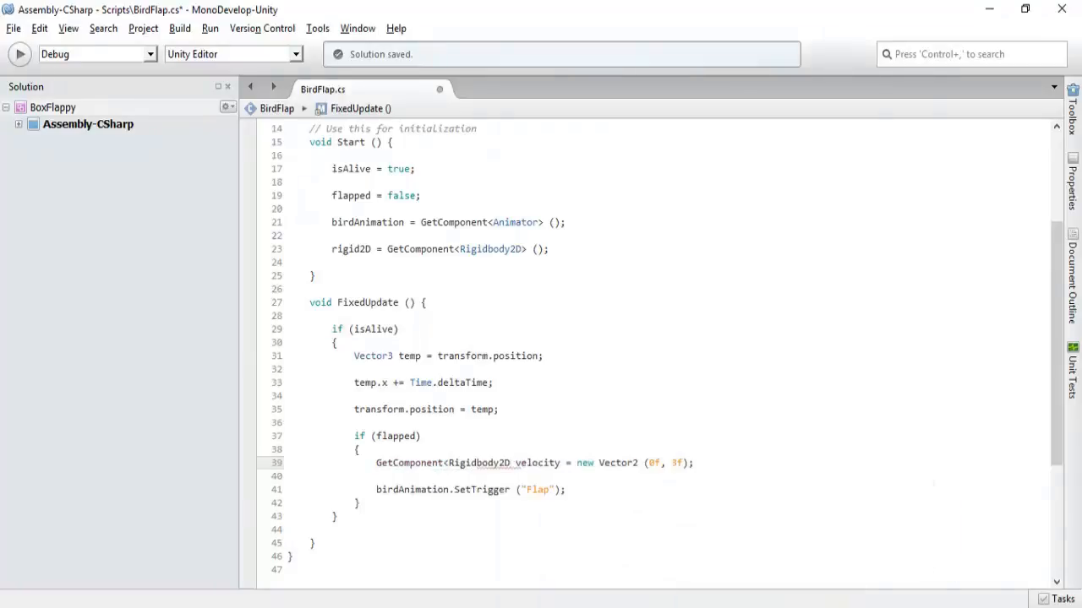
pyautogui.write('>()')
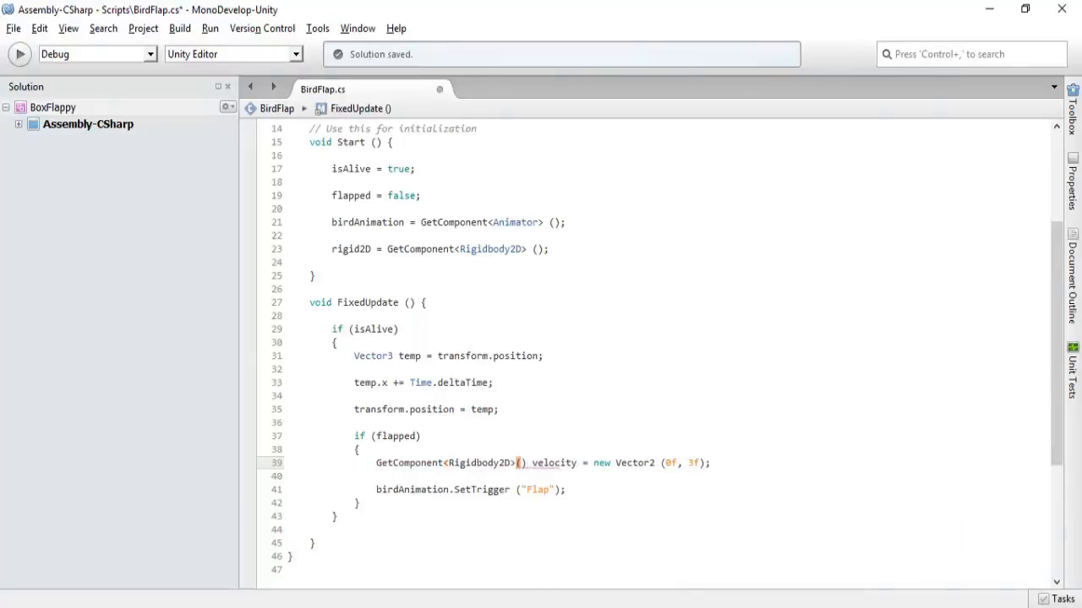
pyautogui.write('.')
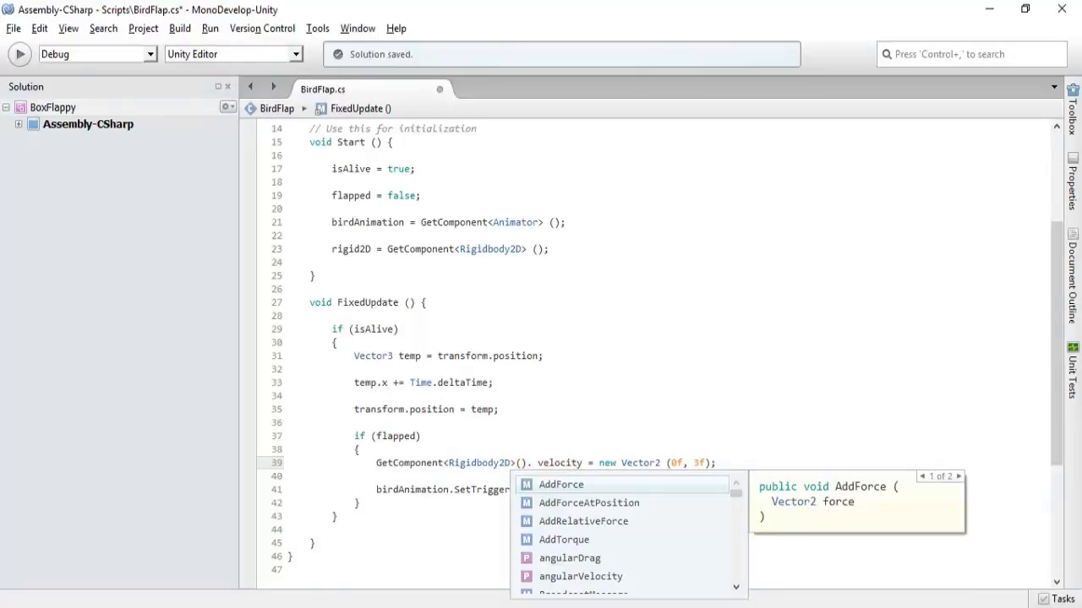
# Remove the stray space before velocity in the if (flapped) block so the statement starts with GetComponent<Rigidbody2D>().velocity
pyautogui.press('BackSpace')
pyautogui.press('Delete')
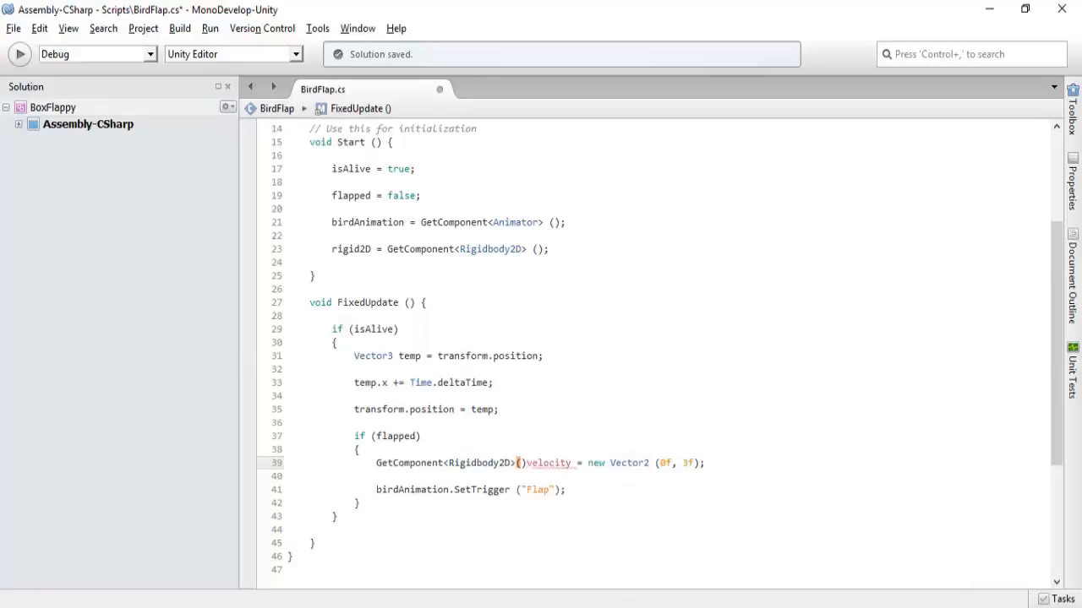
pyautogui.write('.')
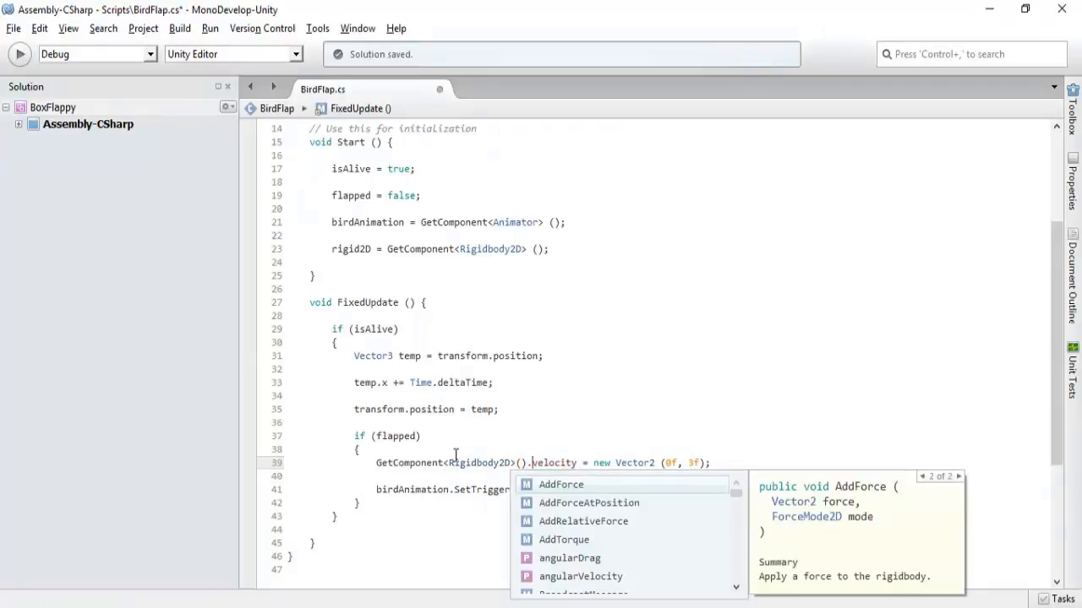
pyautogui.click(546, 438)
pyautogui.click(578, 463)
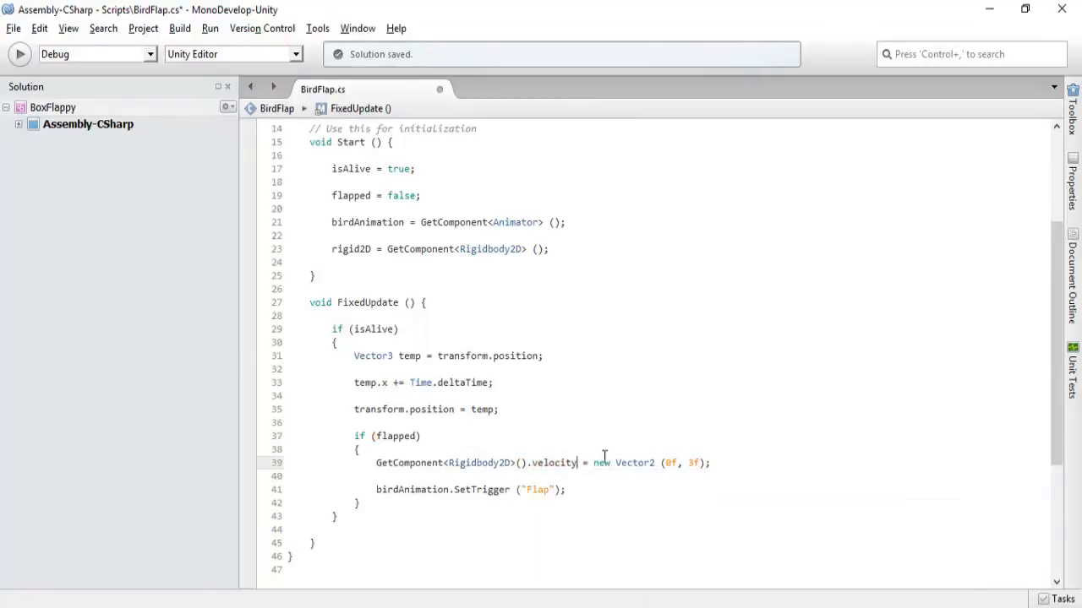
pyautogui.scroll(-1, 649, 456)
pyautogui.click(734, 396)
pyautogui.click(730, 405)
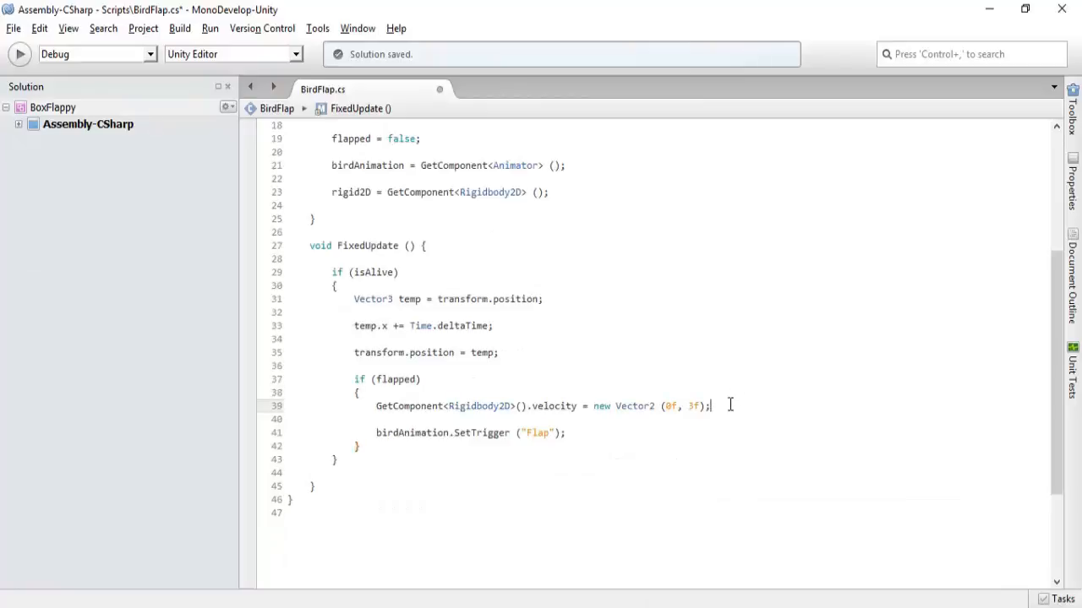
# Review the birdAnimation trigger call and the GetComponent velocity line in the if (flapped) block against the assignments in Start
pyautogui.click(390, 433)
pyautogui.doubleClick(391, 433)
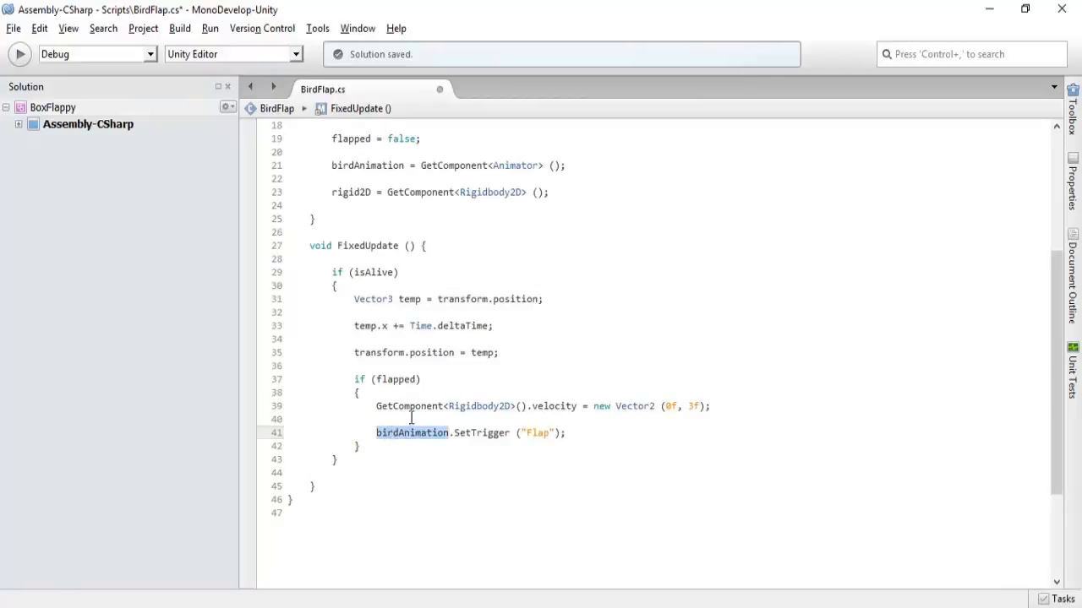
pyautogui.scroll(1, 485, 291)
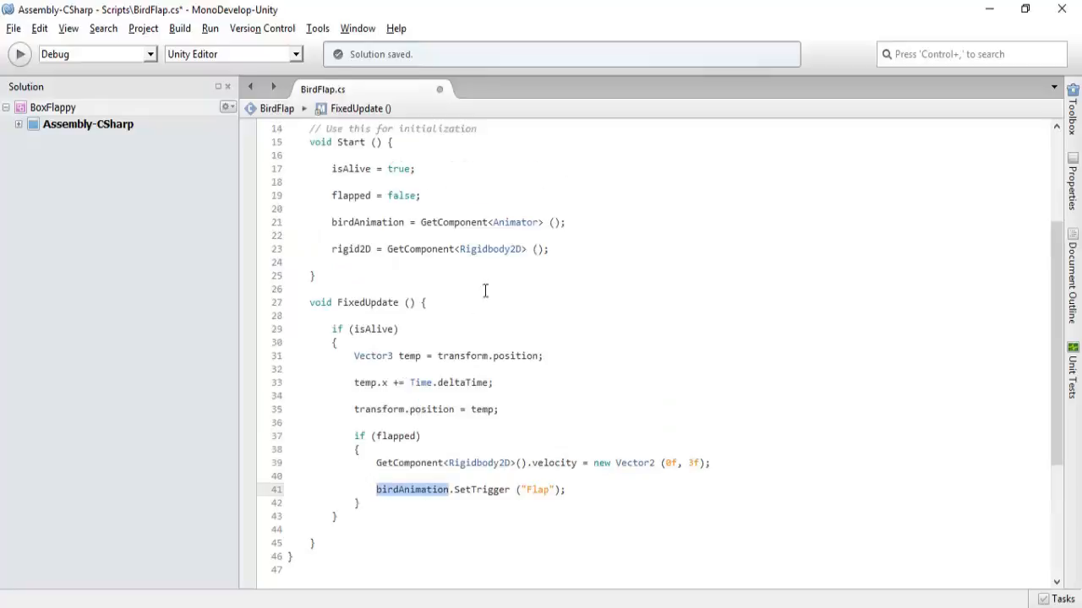
pyautogui.click(608, 488)
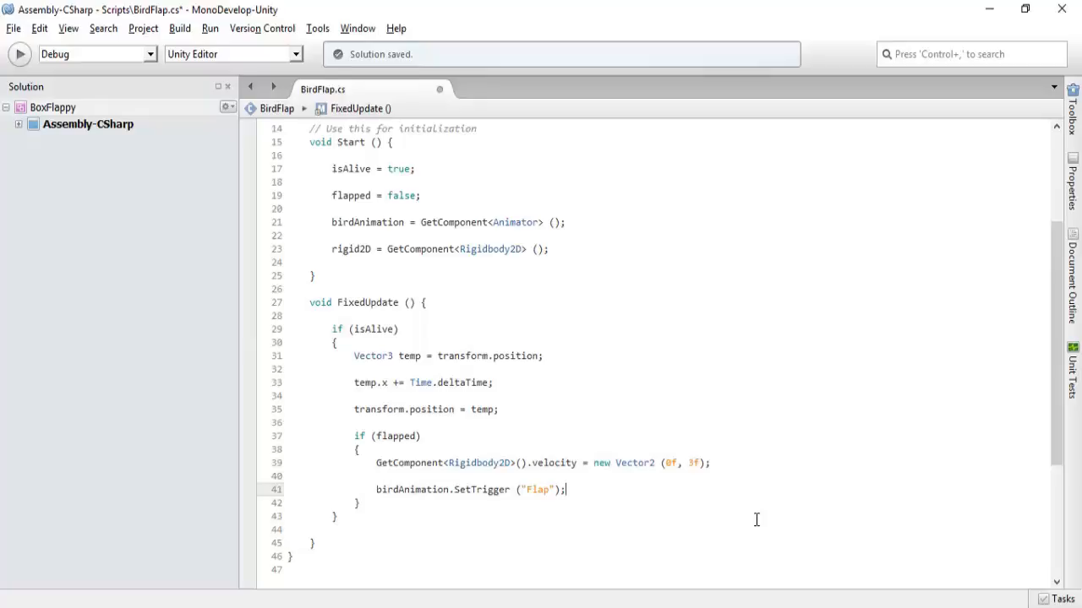
pyautogui.click(711, 464)
pyautogui.doubleClick(415, 462)
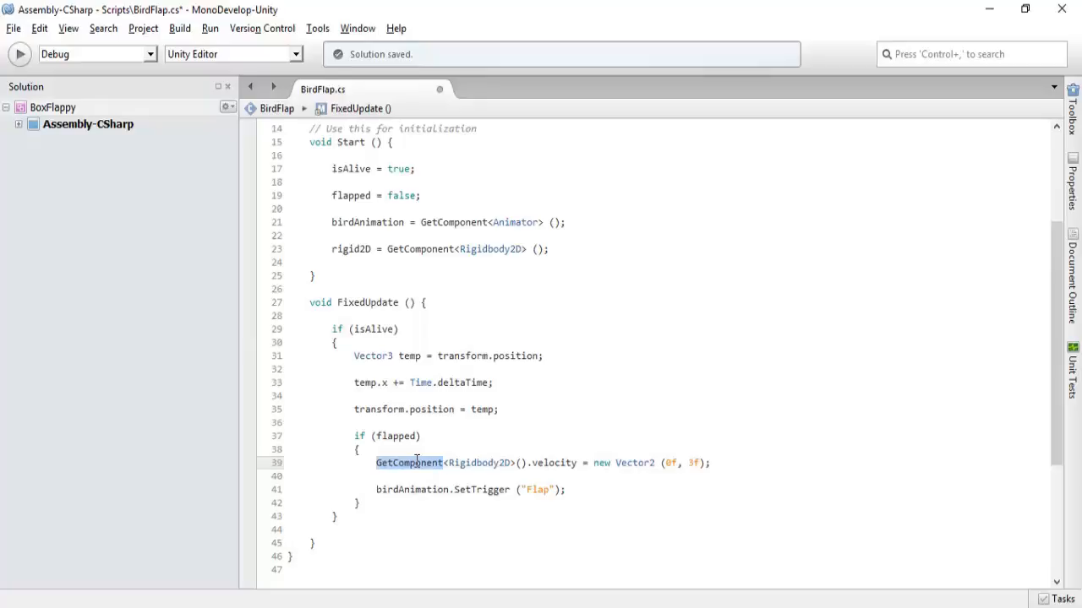
pyautogui.click(415, 462)
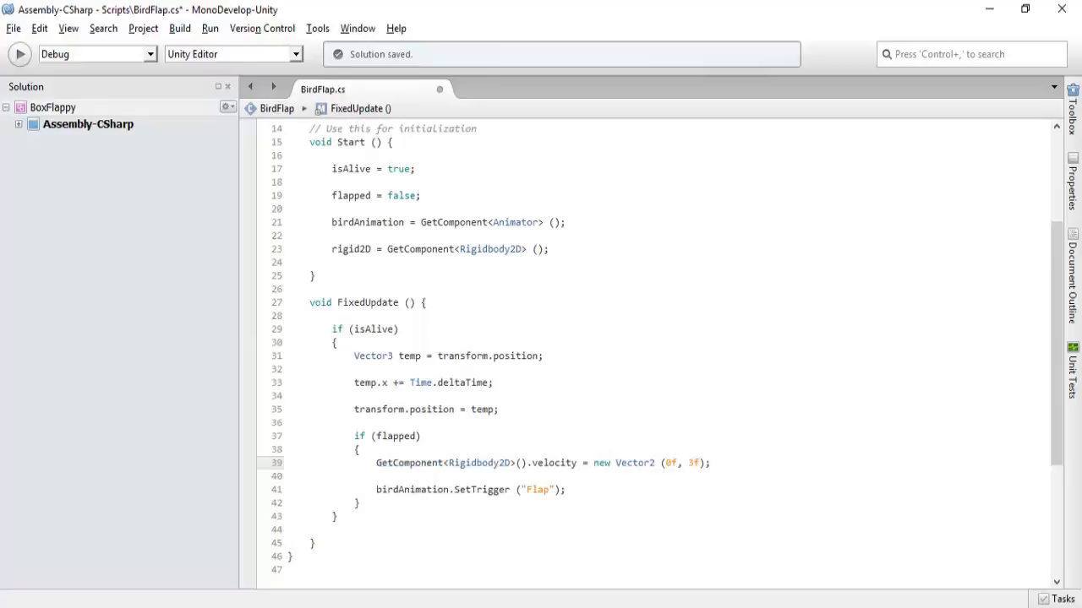
# Switch to the Unity editor
pyautogui.moveTo(252, 607)
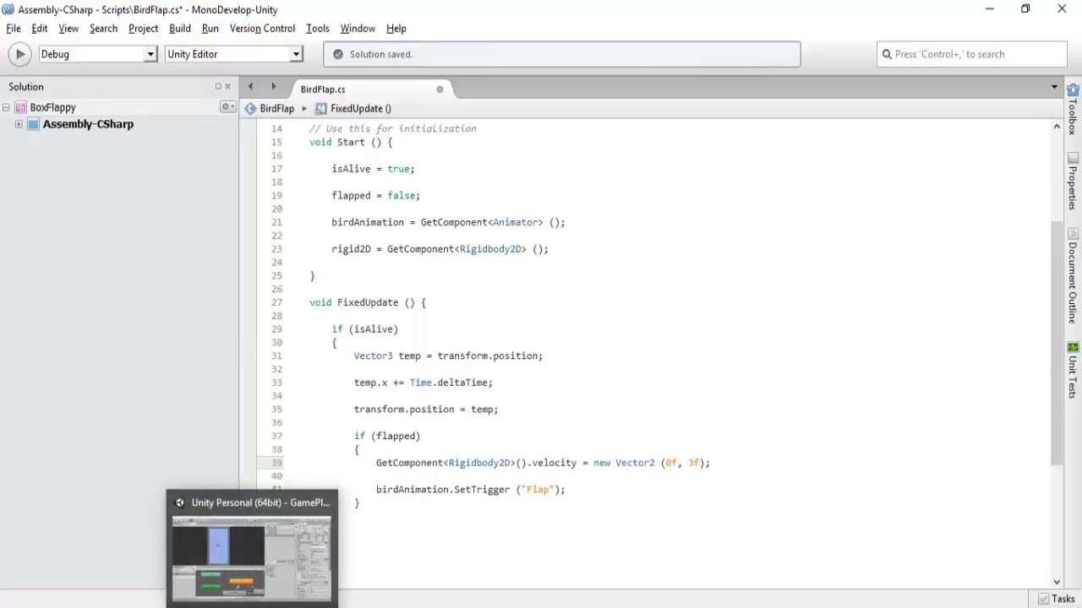
# Switch to Unity to inspect the BlueBird's components, return to MonoDevelop, and highlight the GetComponent<Rigidbody2D>() call in FixedUpdate
pyautogui.click(251, 607)
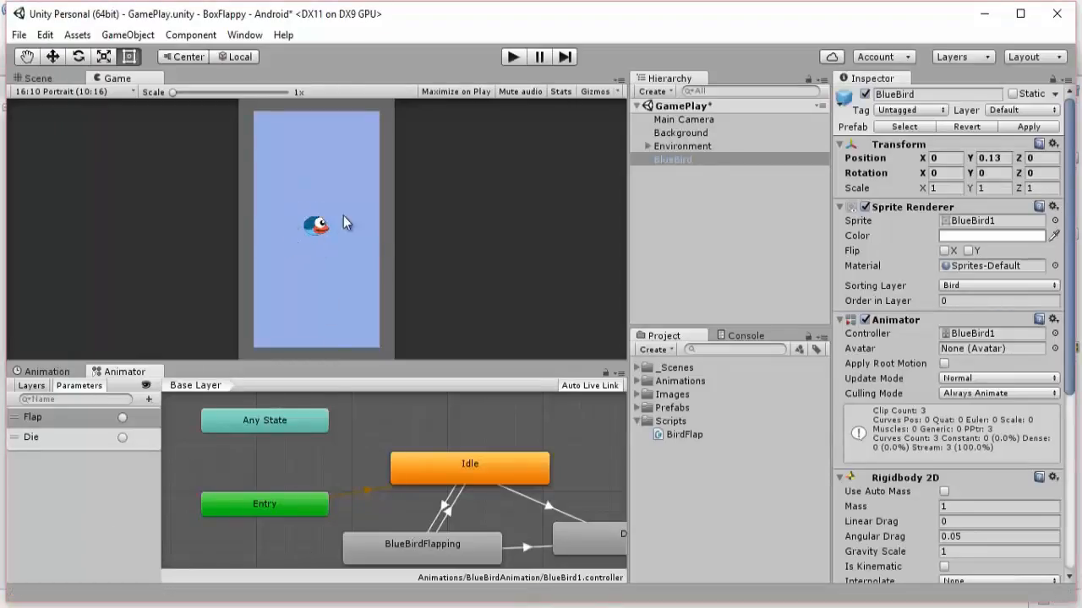
pyautogui.scroll(-5, 989, 373)
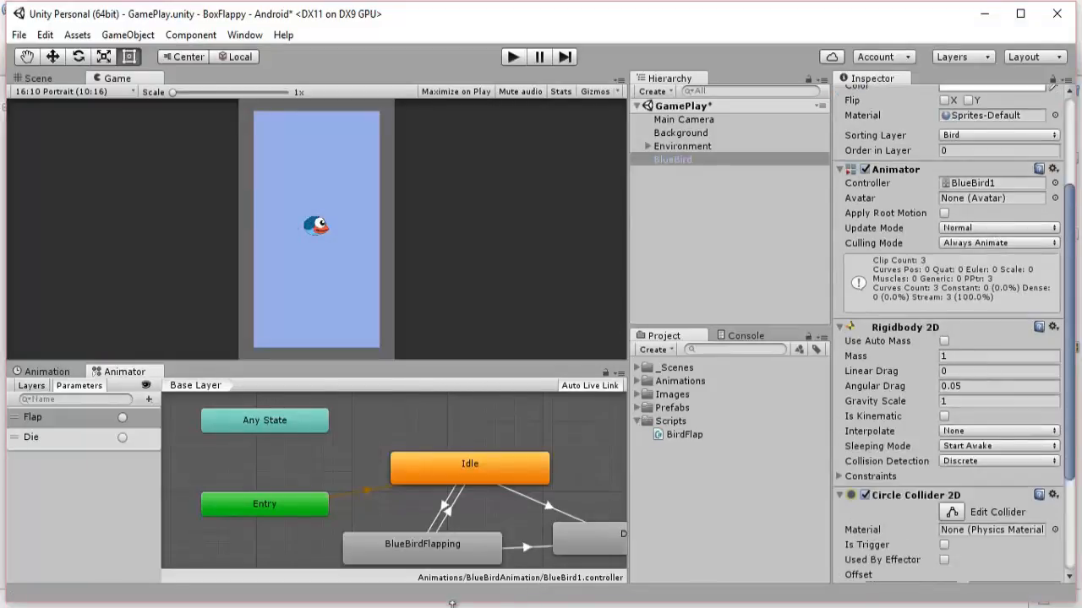
pyautogui.scroll(-5, 1015, 452)
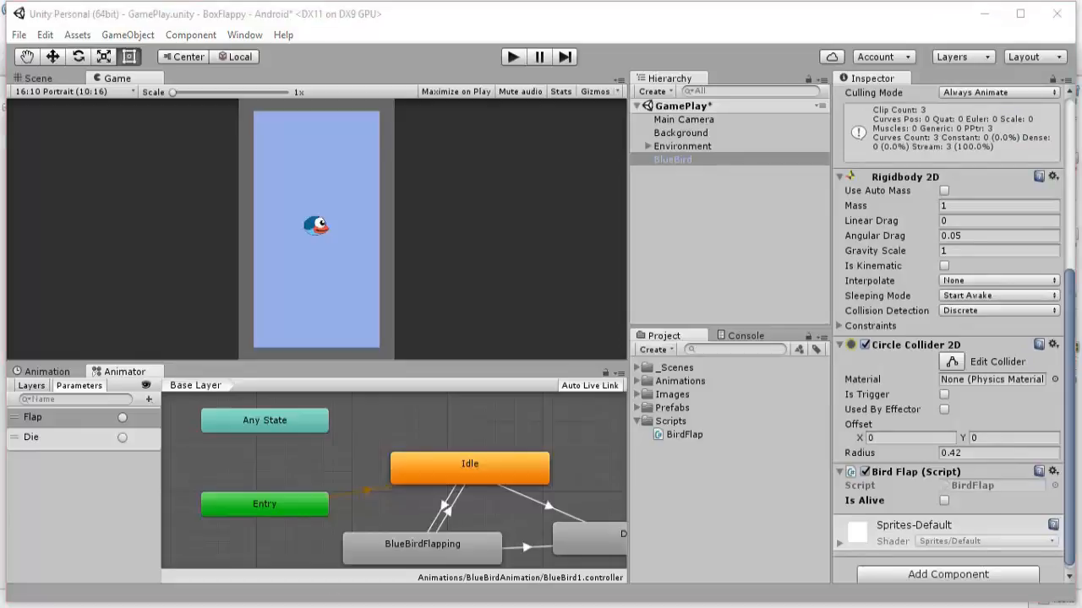
pyautogui.click(336, 607)
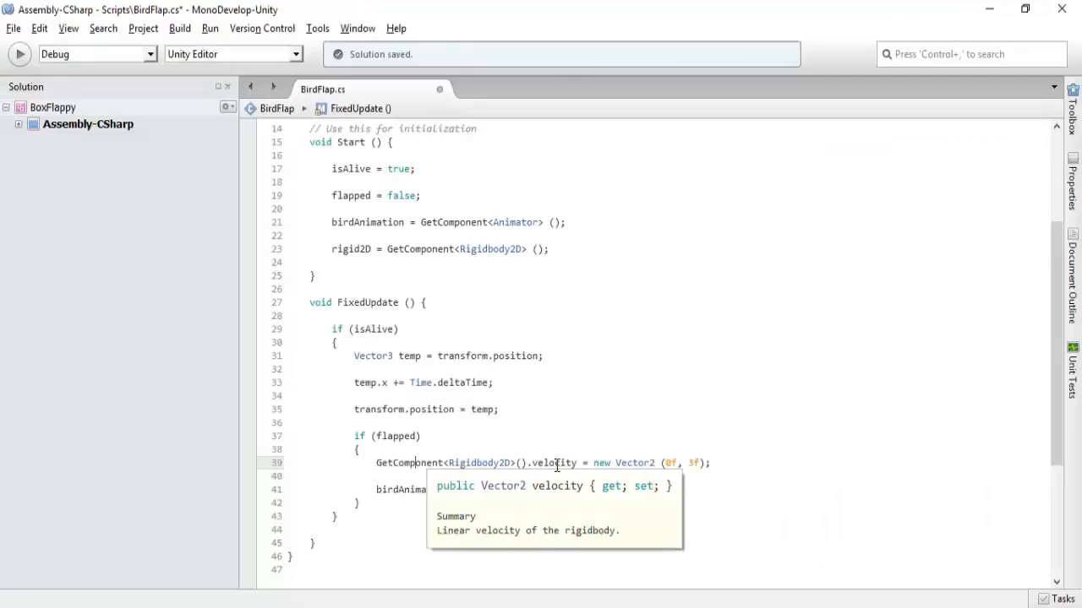
pyautogui.click(274, 606)
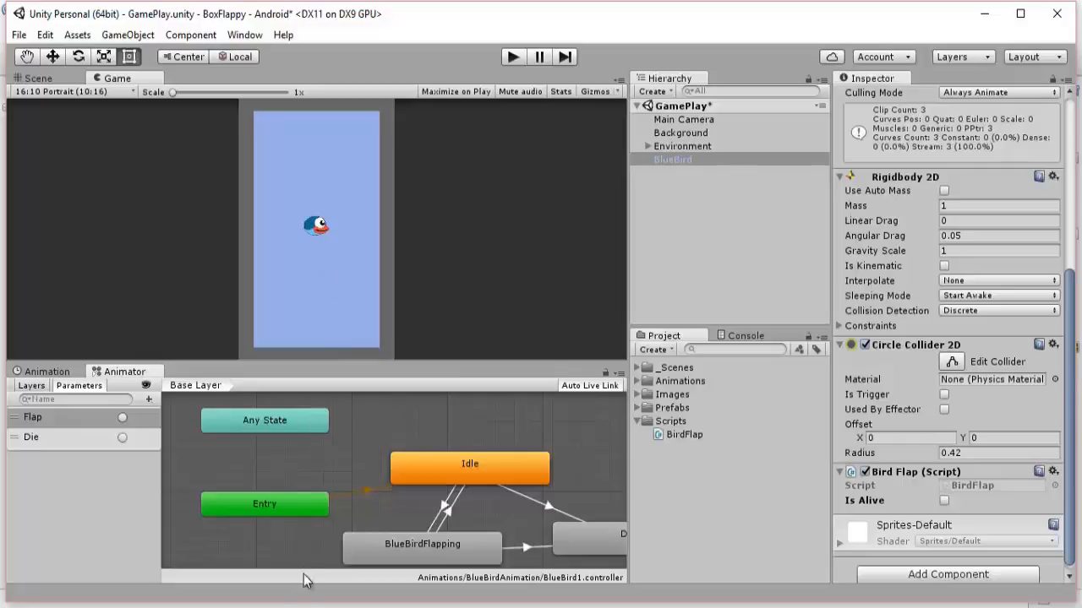
pyautogui.click(284, 607)
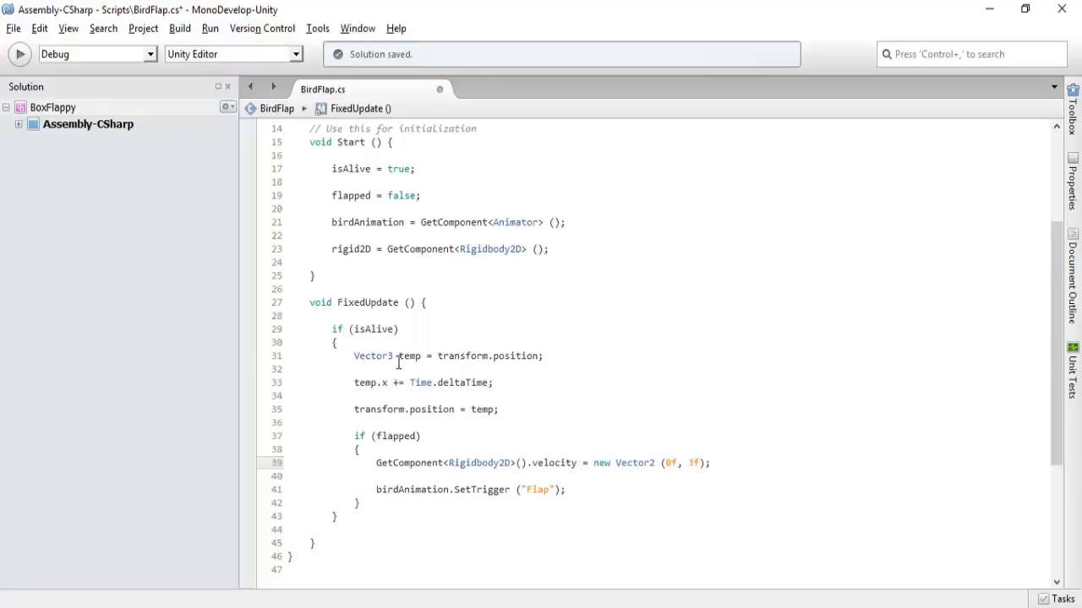
pyautogui.moveTo(376, 463); pyautogui.dragTo(529, 461)
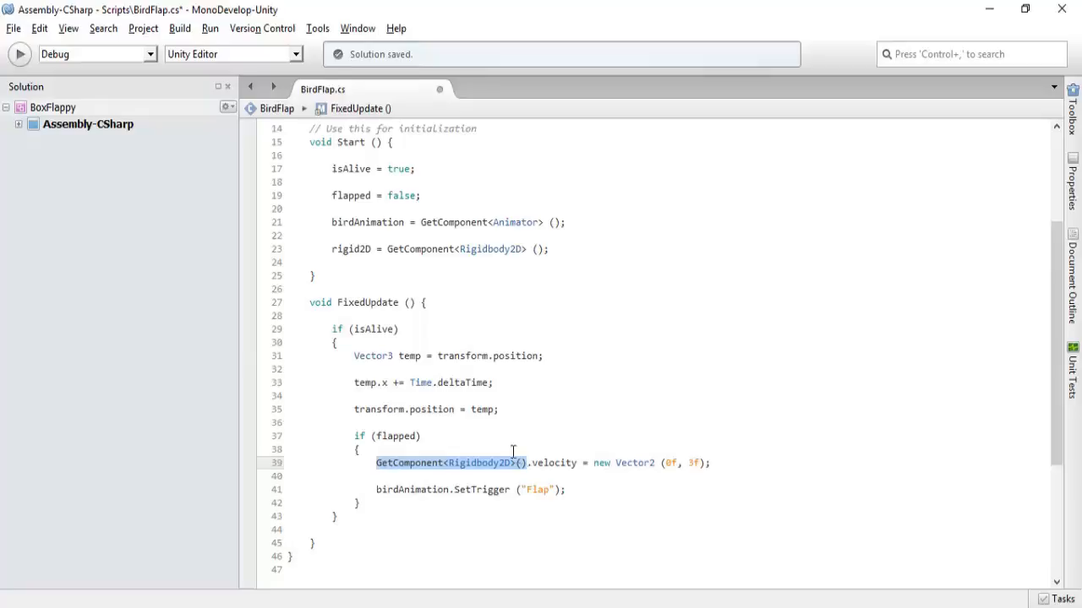
# Shorten the FixedUpdate method name to Update, restore it to FixedUpdate, and save the script
pyautogui.moveTo(365, 302); pyautogui.dragTo(337, 302)
pyautogui.press('BackSpace')
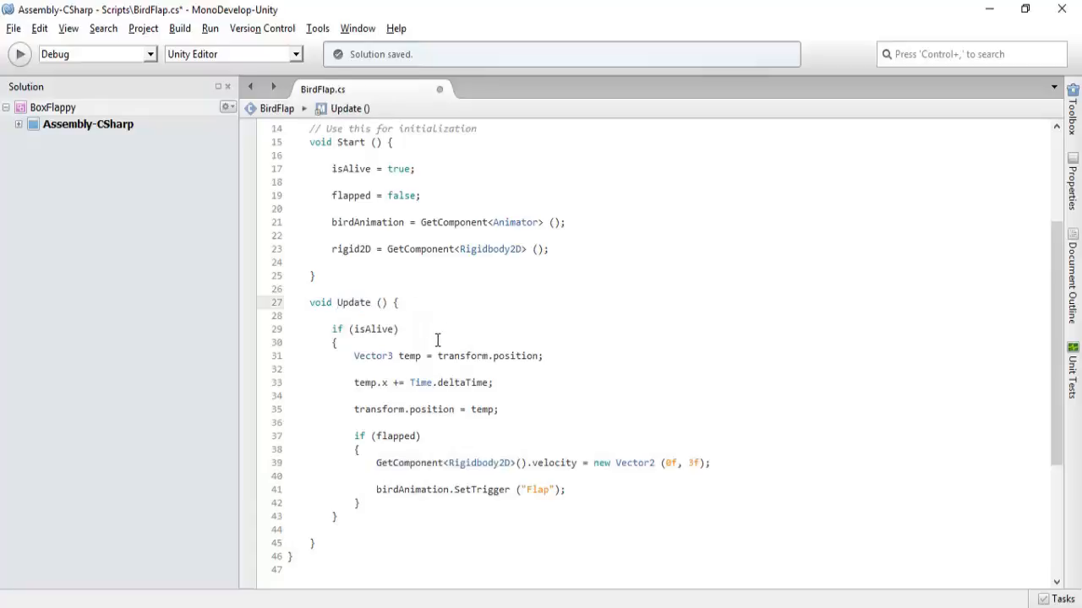
pyautogui.write('Fixed')
pyautogui.hotkey('ctrl', 's')
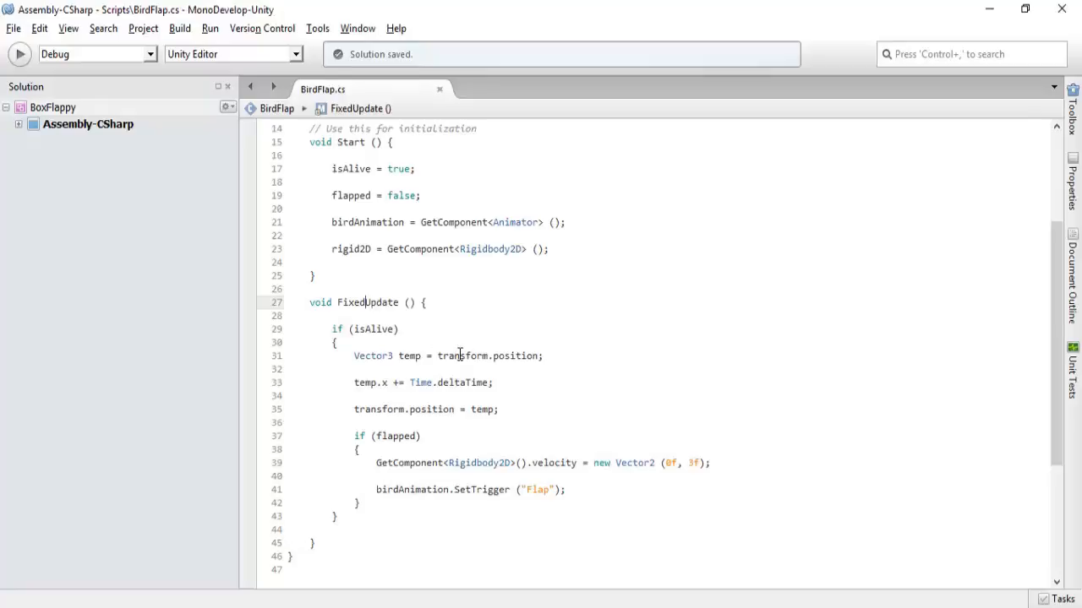
pyautogui.click(520, 387)
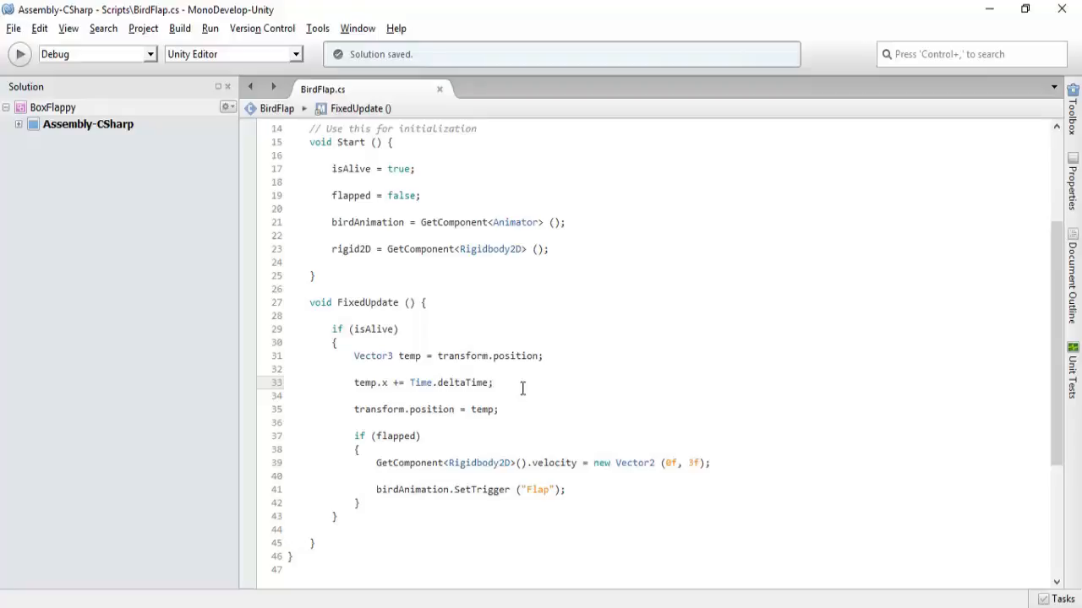
pyautogui.click(488, 464)
pyautogui.doubleClick(488, 464)
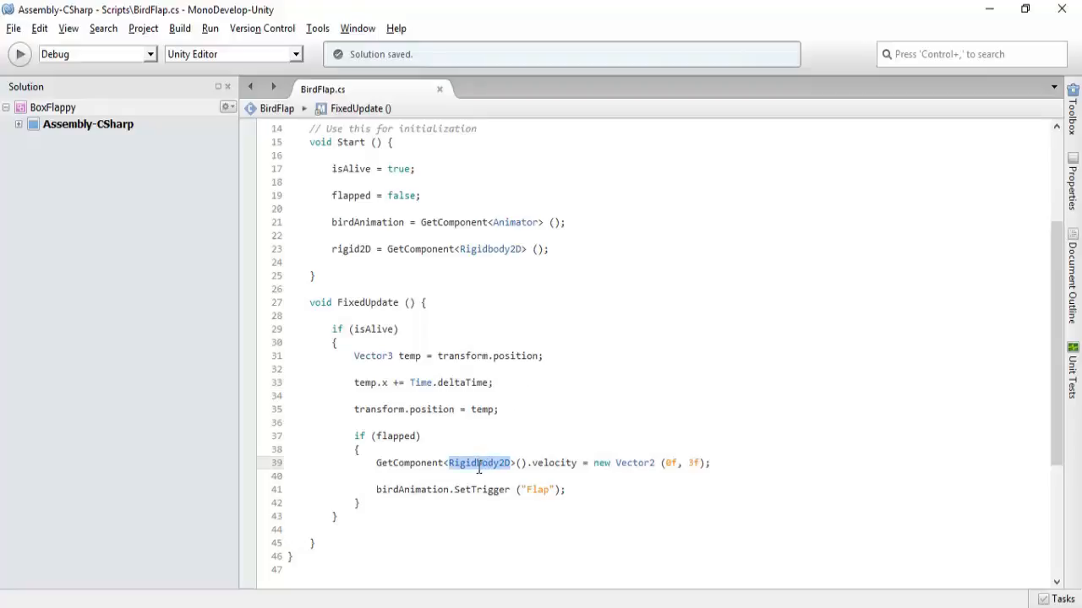
pyautogui.doubleClick(417, 467)
pyautogui.click(484, 462)
pyautogui.doubleClick(484, 463)
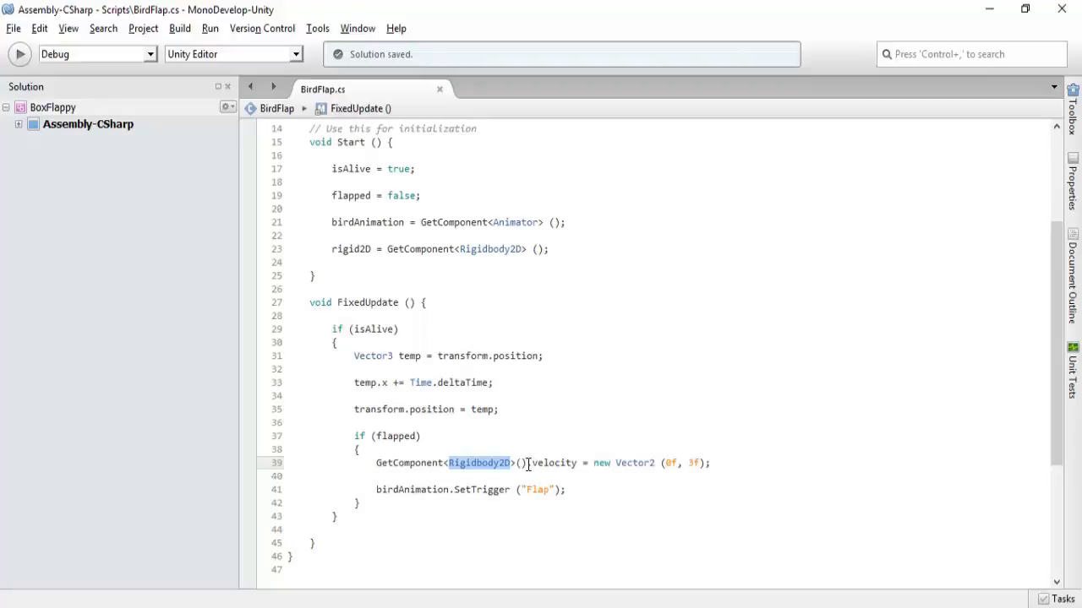
# Replace GetComponent<Rigidbody2D>() with rigid2D in the velocity assignment inside the flapped block, and save the script
pyautogui.click(521, 463)
pyautogui.moveTo(526, 463); pyautogui.dragTo(372, 463)
pyautogui.press('BackSpace')
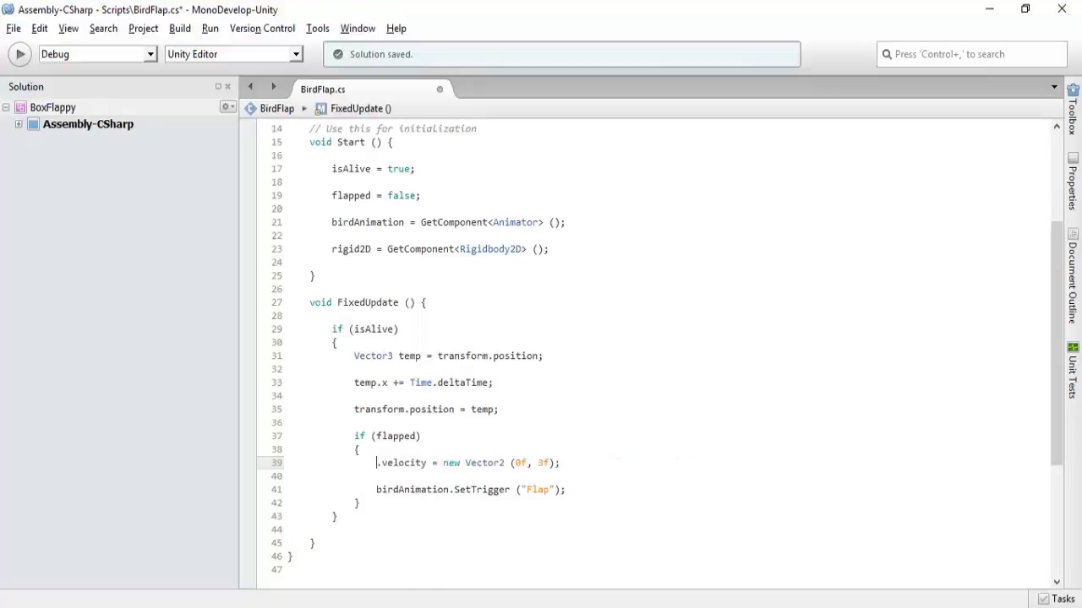
pyautogui.write('rigi')
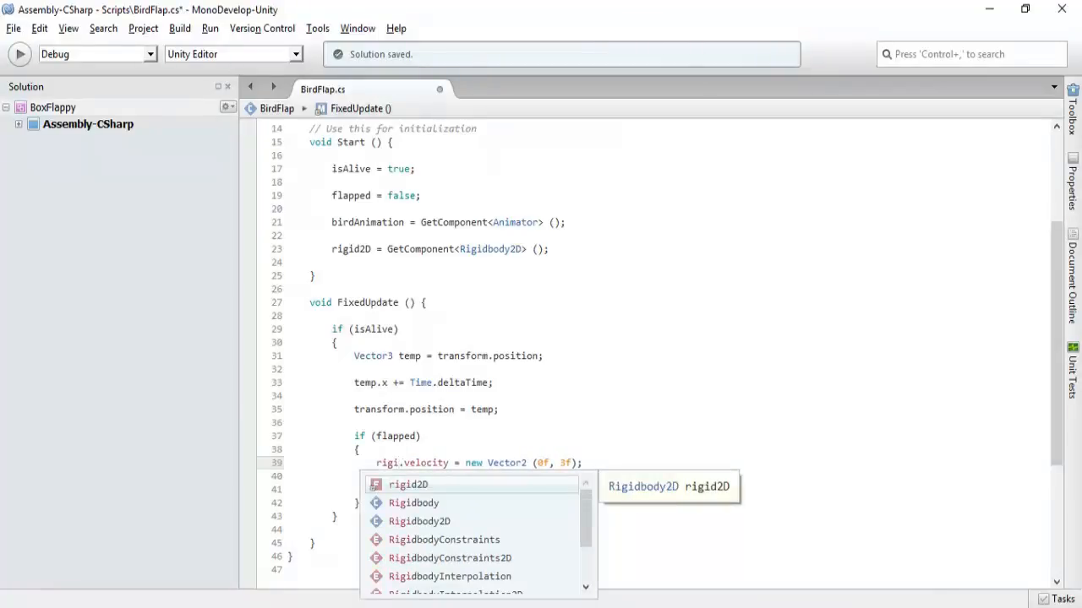
pyautogui.press('Return')
pyautogui.hotkey('ctrl', 's')
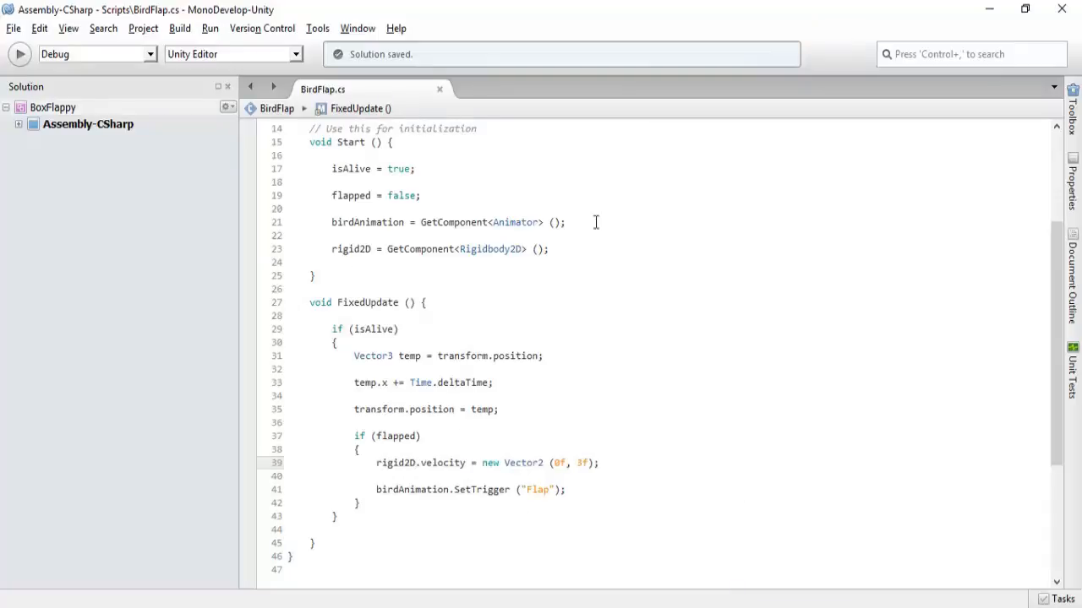
# Delete the birdAnimation and rigid2D GetComponent assignments from the Start method, close up the leftover blank lines, and save the script
pyautogui.scroll(1, 499, 283)
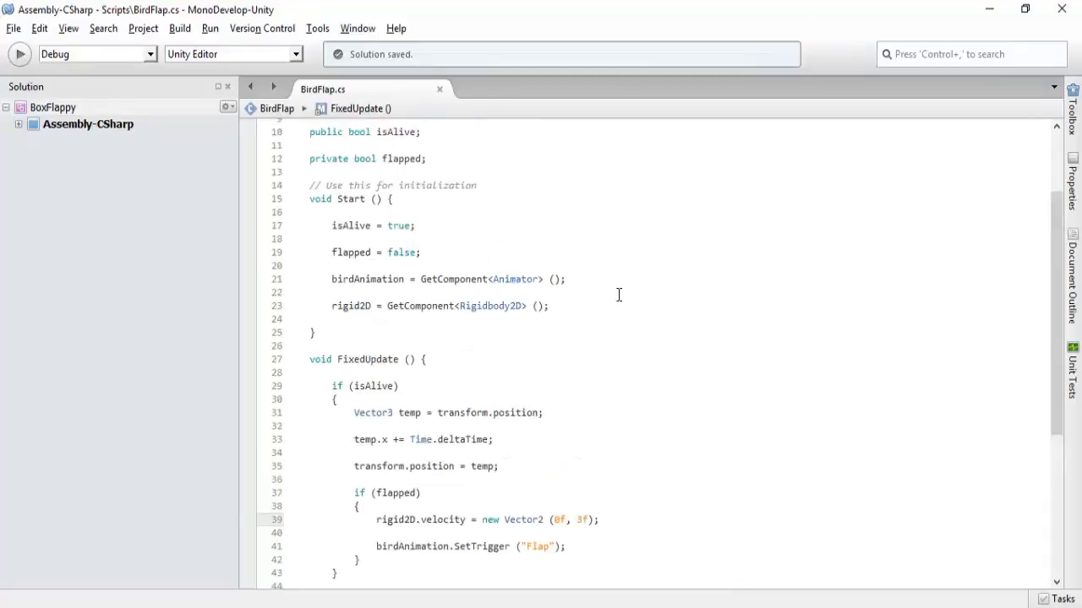
pyautogui.scroll(-2, 621, 304)
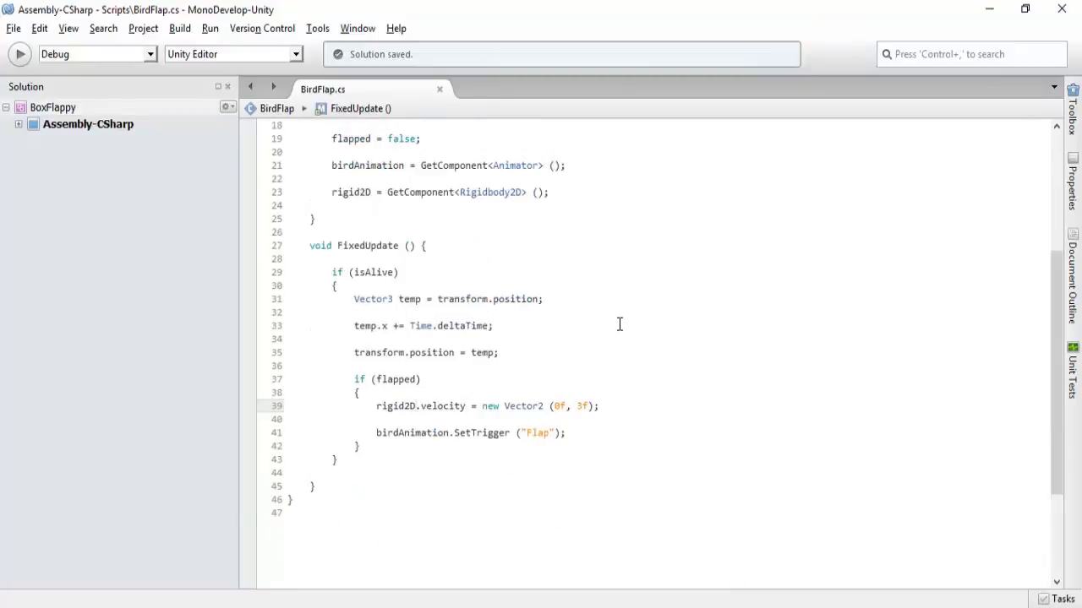
pyautogui.scroll(2, 620, 324)
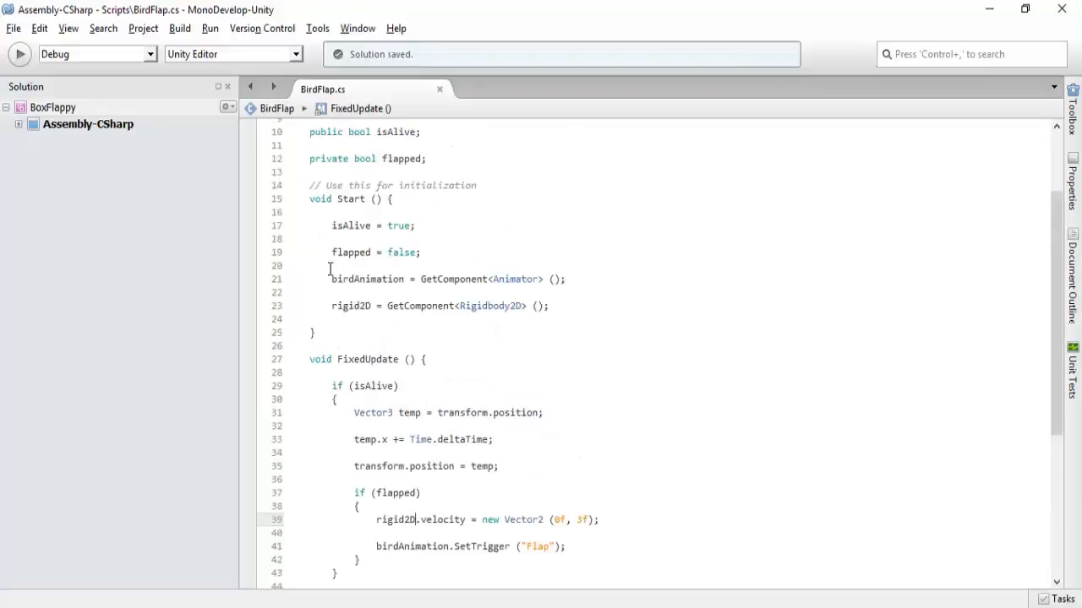
pyautogui.moveTo(332, 279); pyautogui.dragTo(572, 310)
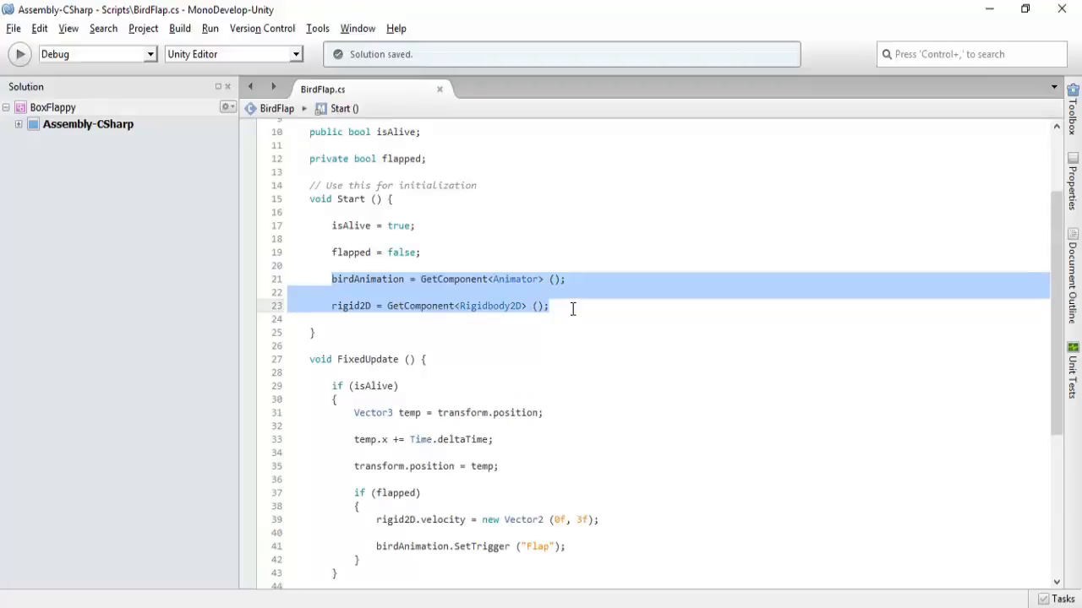
pyautogui.click(572, 310)
pyautogui.moveTo(331, 279); pyautogui.dragTo(587, 306)
pyautogui.press('Delete')
pyautogui.press('BackSpace')
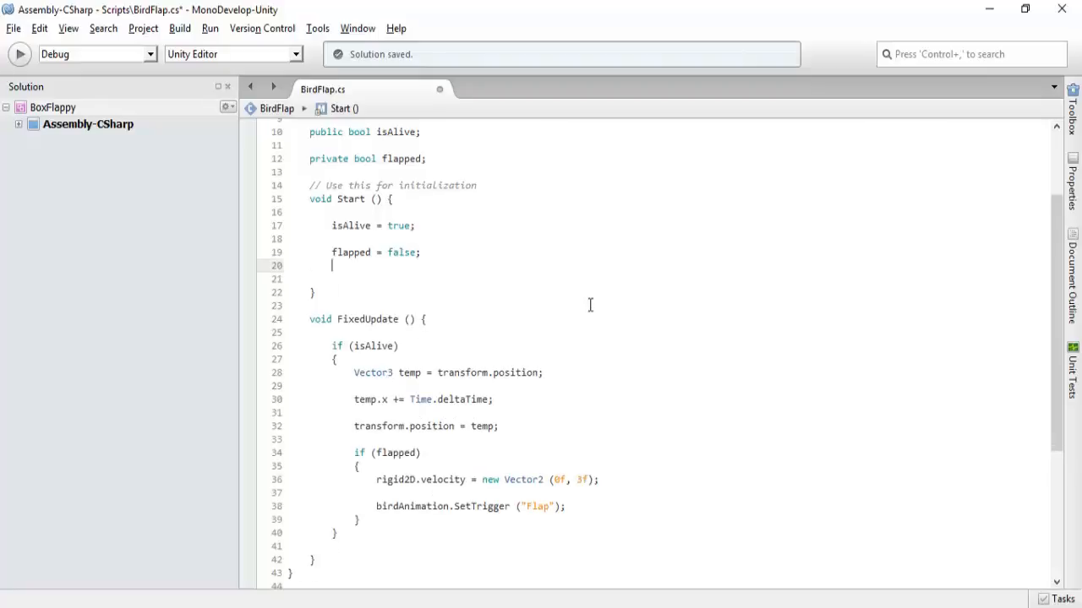
pyautogui.press('BackSpace')
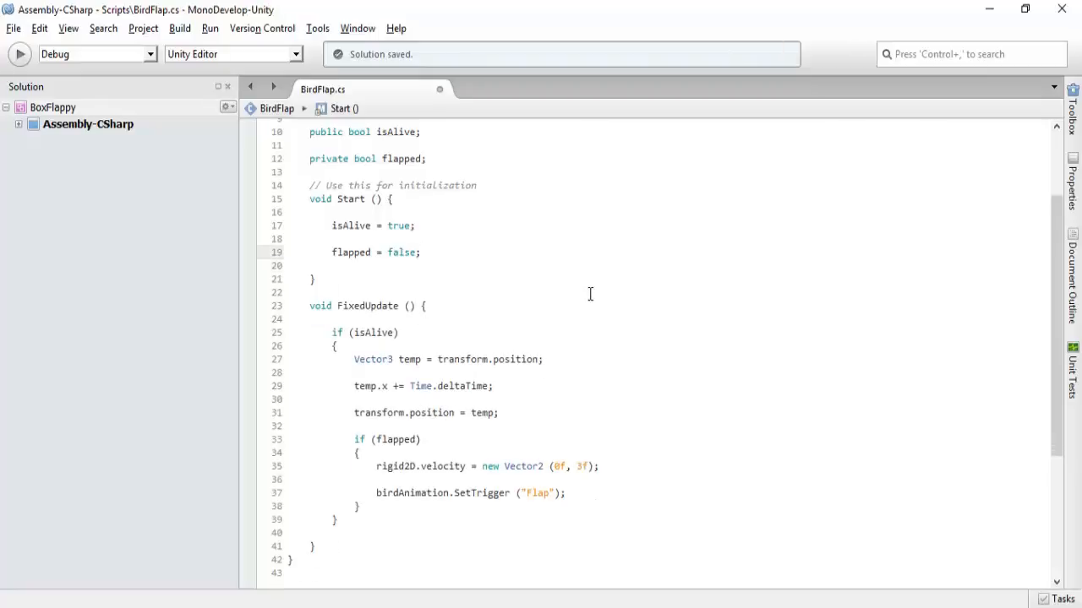
pyautogui.scroll(3, 574, 293)
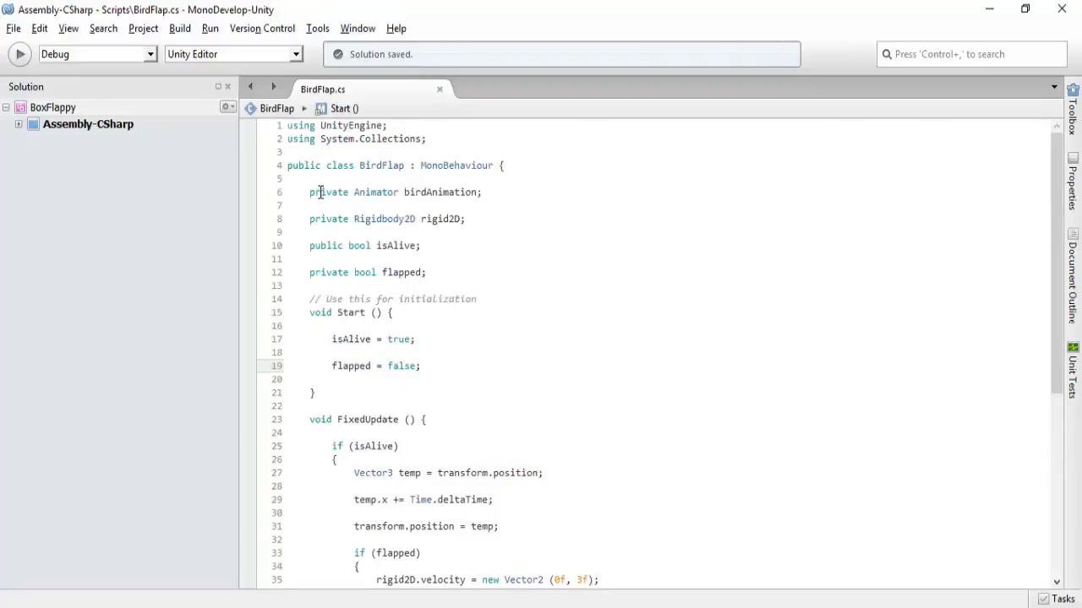
# Switch to Unity to check which variables the Bird Flap script exposes, compare with the isAlive declaration, and return to MonoDevelop
pyautogui.click(261, 606)
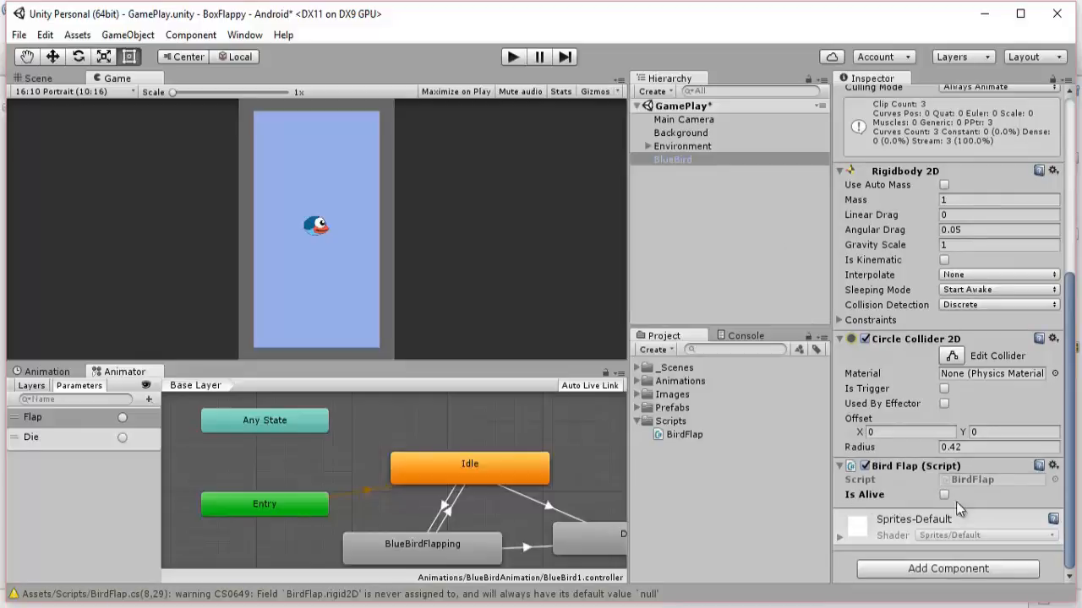
pyautogui.click(298, 607)
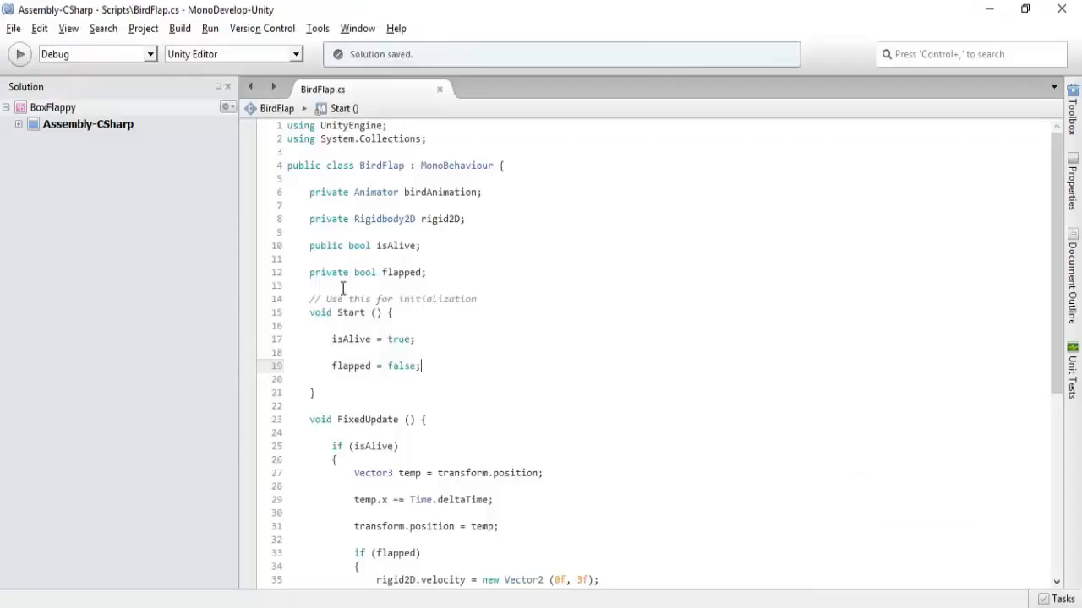
pyautogui.click(388, 245)
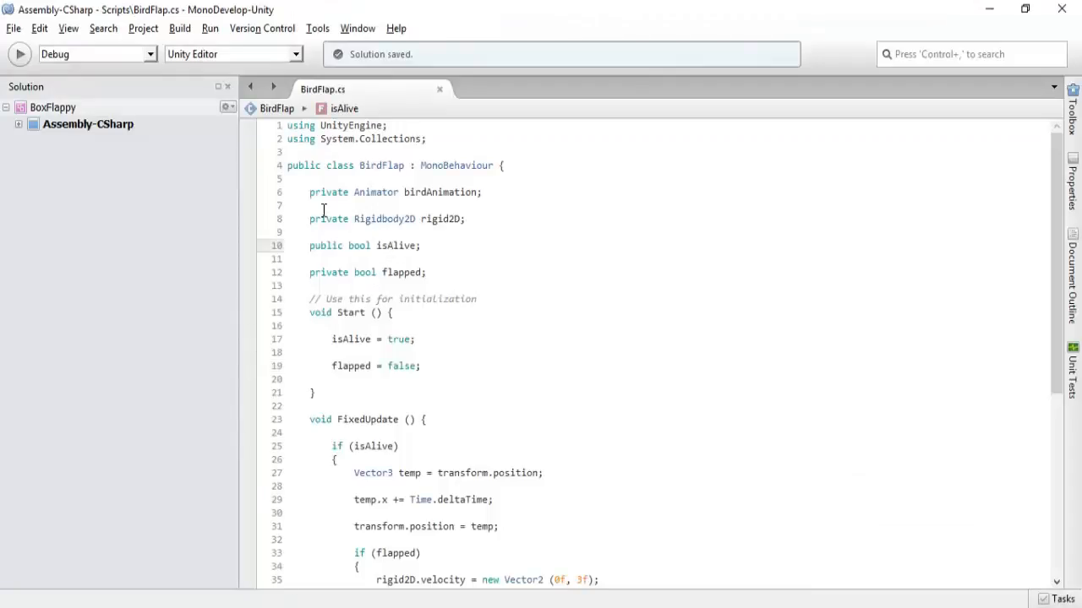
pyautogui.click(254, 604)
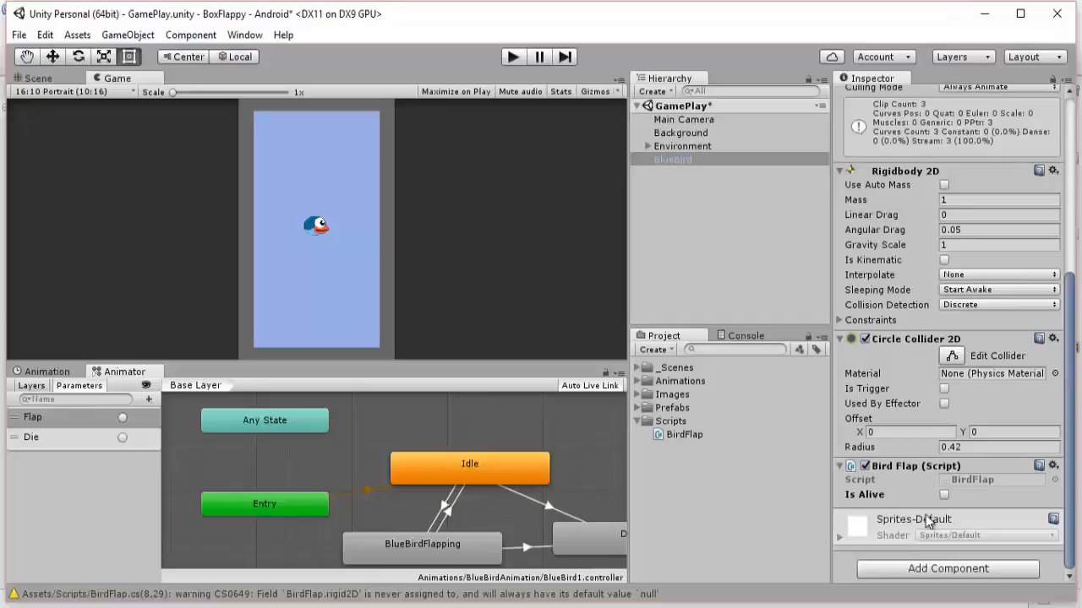
pyautogui.click(296, 606)
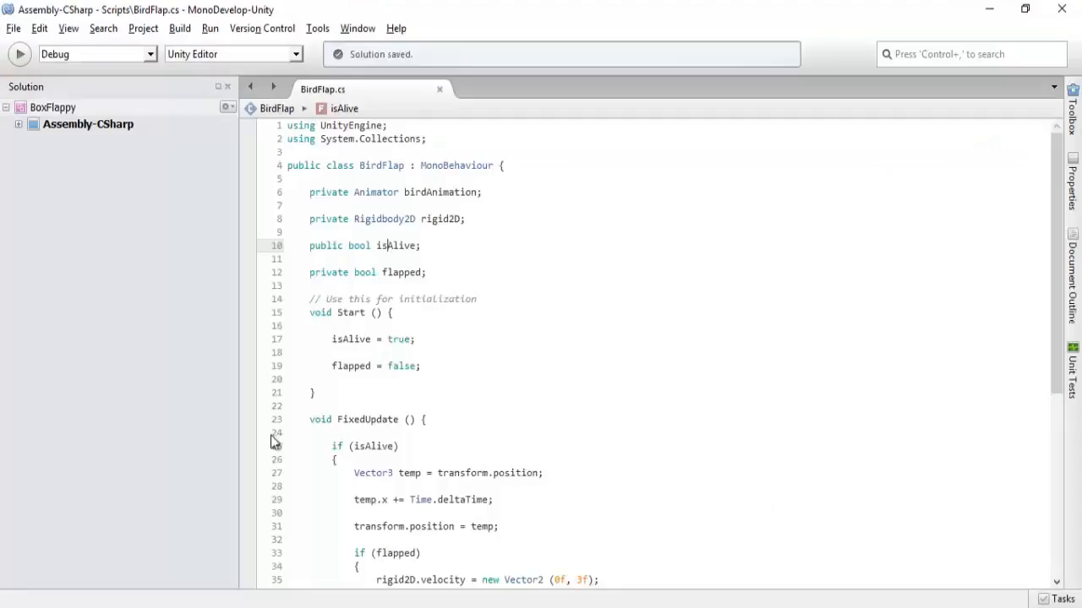
# Add a [SerializeField] attribute on its own line above the private Animator birdAnimation declaration
pyautogui.click(309, 192)
pyautogui.press('Return')
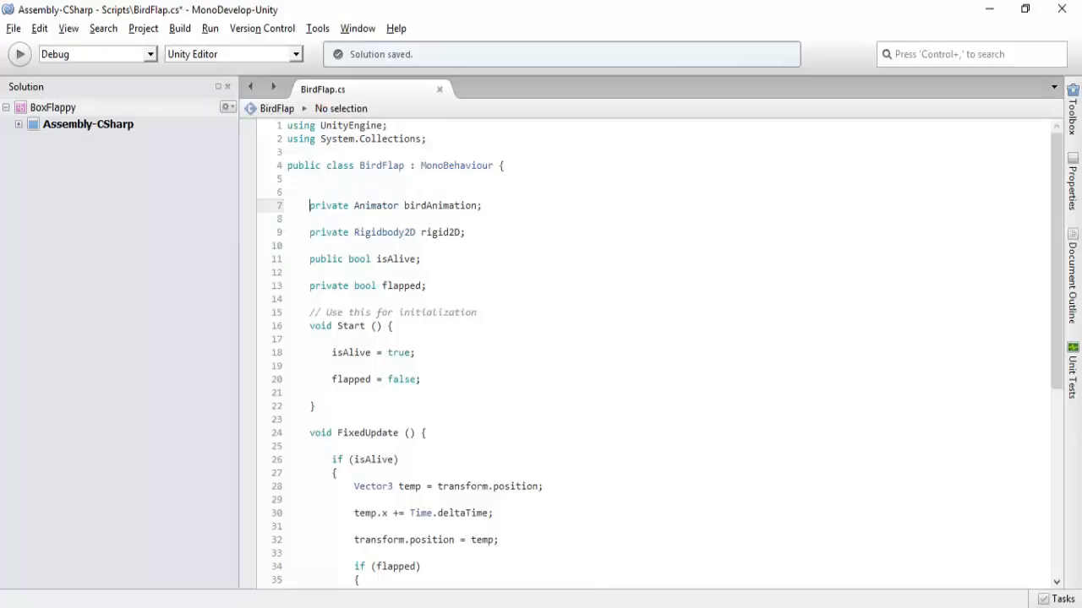
pyautogui.press('Up')
pyautogui.write('[Ser')
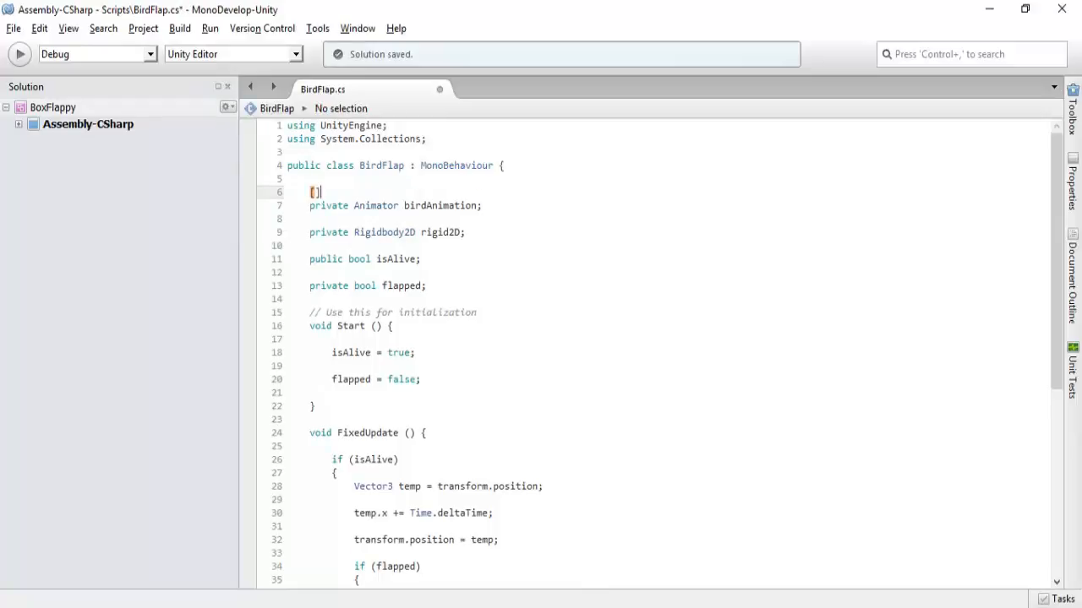
pyautogui.write('ial')
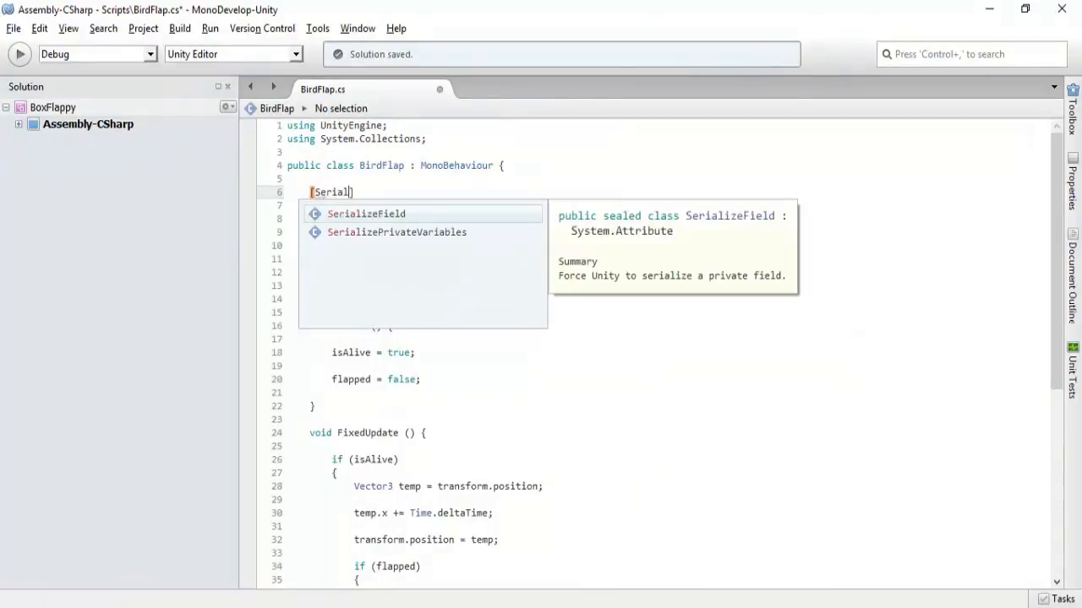
pyautogui.press('Return')
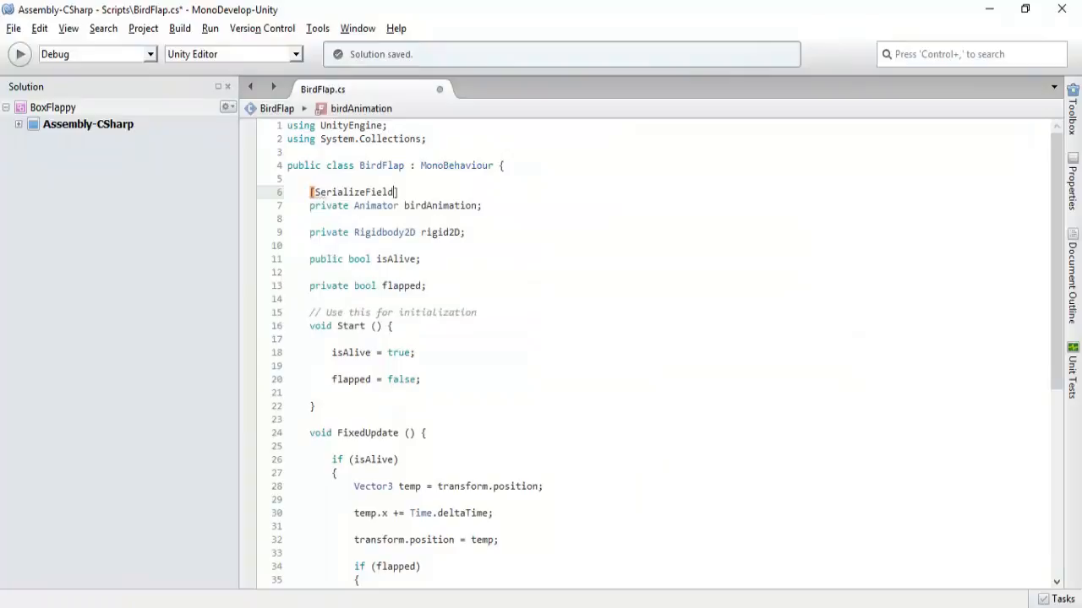
# Add a [SerializeField] attribute on its own line above the private Rigidbody2D rigid2D declaration
pyautogui.click(313, 221)
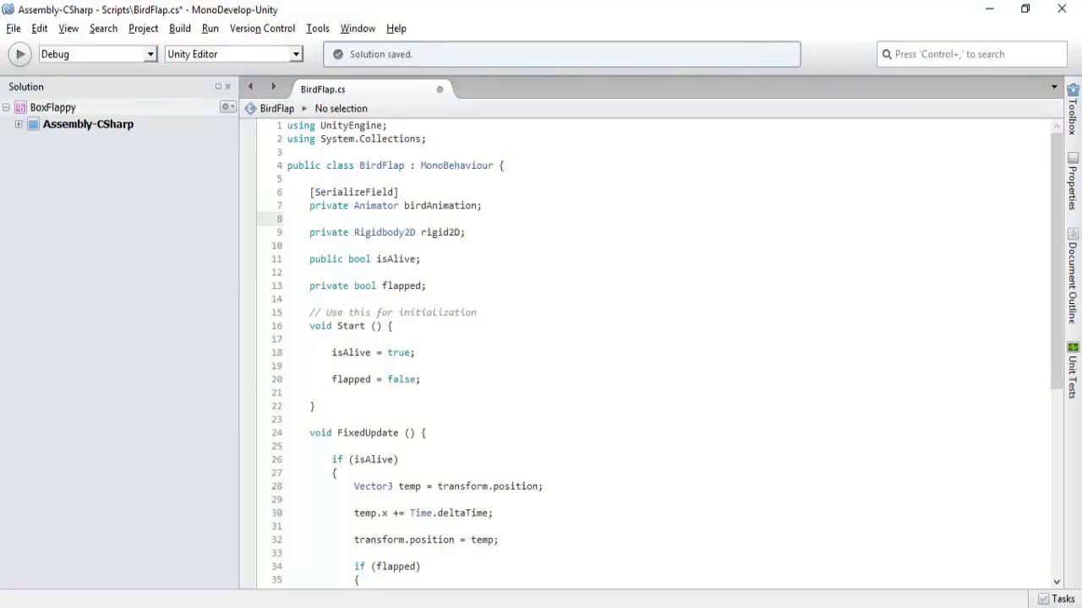
pyautogui.press('Down')
pyautogui.press('Up')
pyautogui.press('Return')
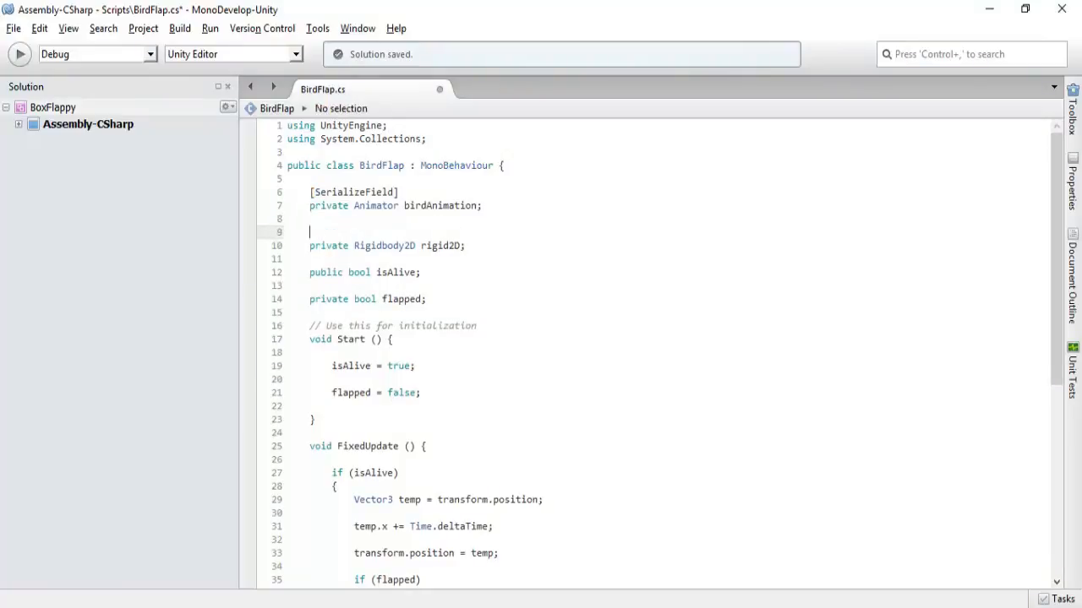
pyautogui.write('[seriali')
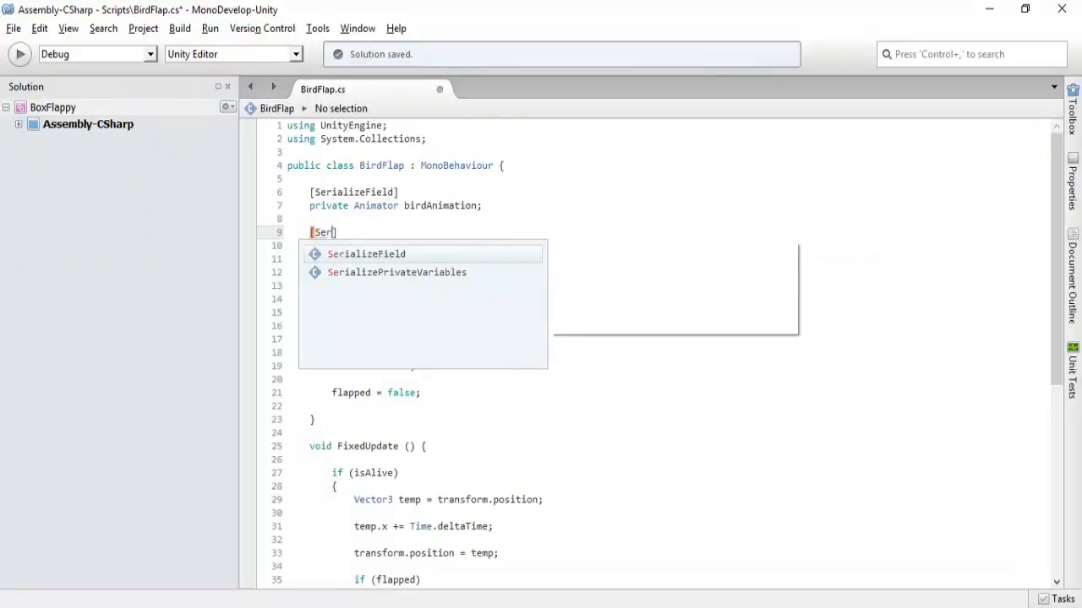
pyautogui.press('Return')
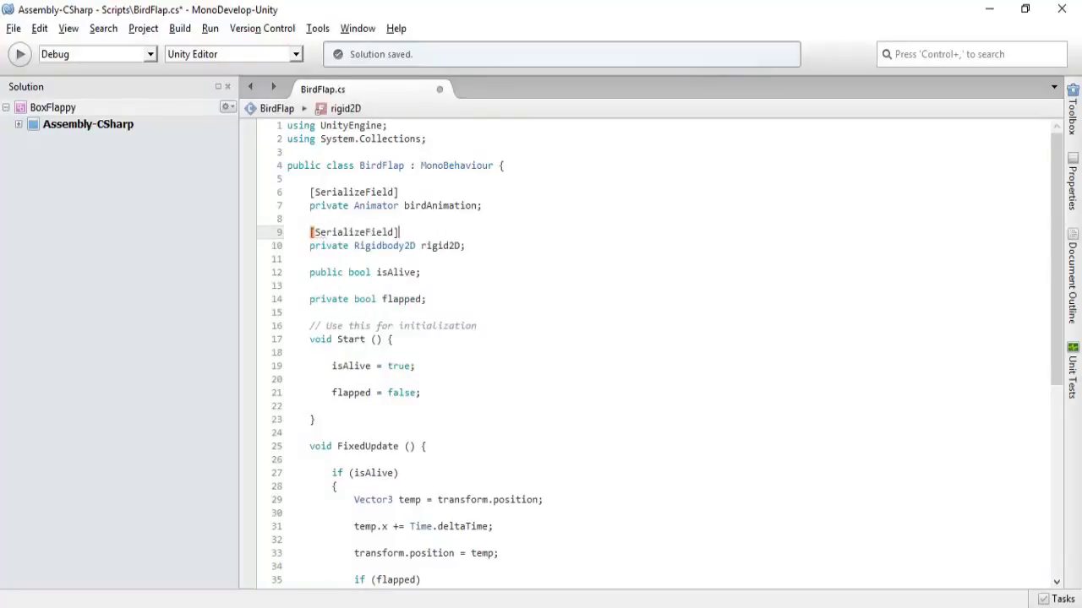
# Save the BirdFlap script and switch to Unity to show the Bird Flap component's fields on BlueBird
pyautogui.hotkey('ctrl', 's')
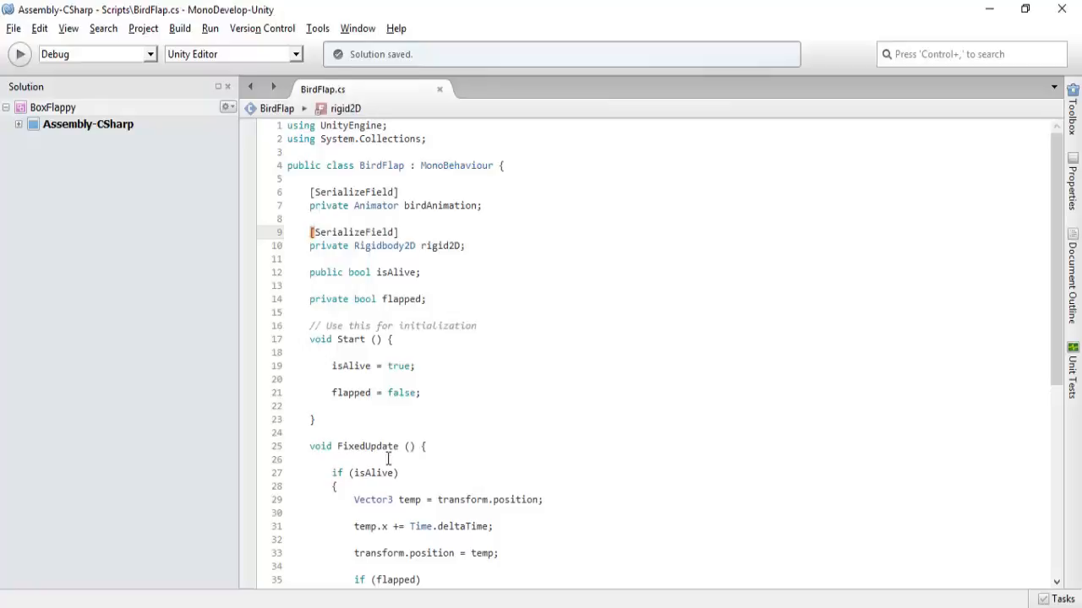
pyautogui.hotkey('alt', 'Tab')
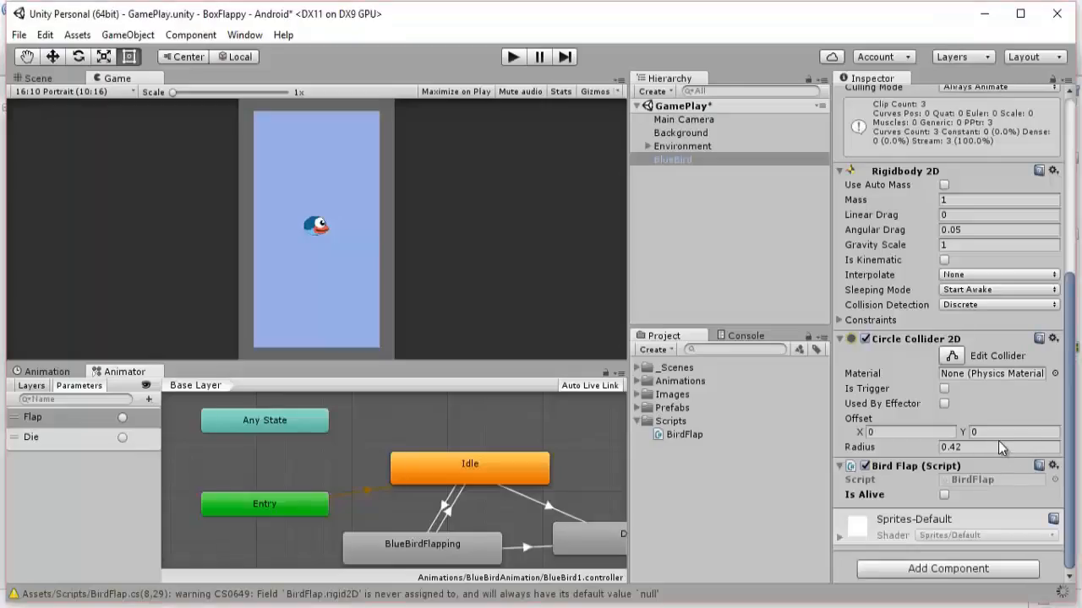
pyautogui.scroll(-1, 1025, 459)
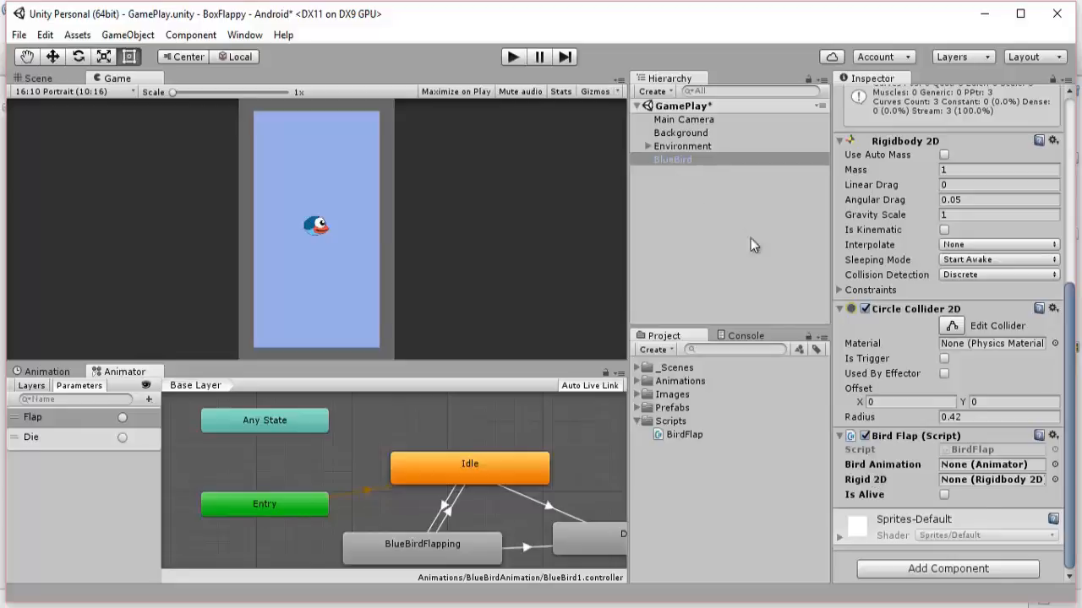
# Assign the BlueBird object to the Bird Flap script's Bird Animation and Rigid 2D fields, and save the scene
pyautogui.moveTo(669, 160); pyautogui.dragTo(704, 214)
pyautogui.moveTo(763, 289); pyautogui.dragTo(972, 470)
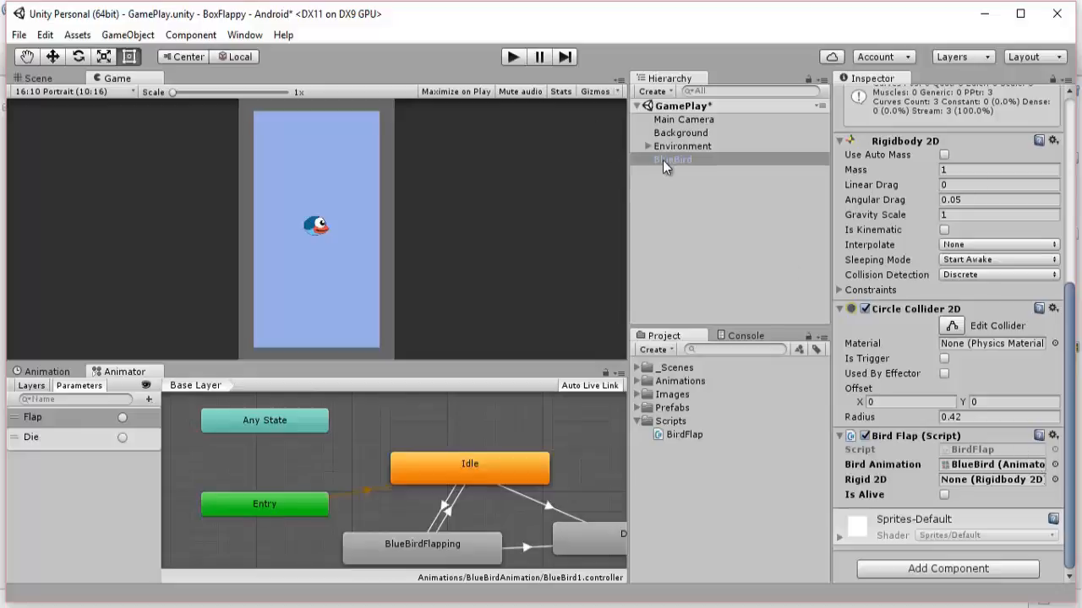
pyautogui.moveTo(665, 160); pyautogui.dragTo(959, 480)
pyautogui.hotkey('ctrl', 's')
# Apply the BlueBird instance's changes to its prefab
pyautogui.moveTo(1070, 457); pyautogui.dragTo(1074, 243)
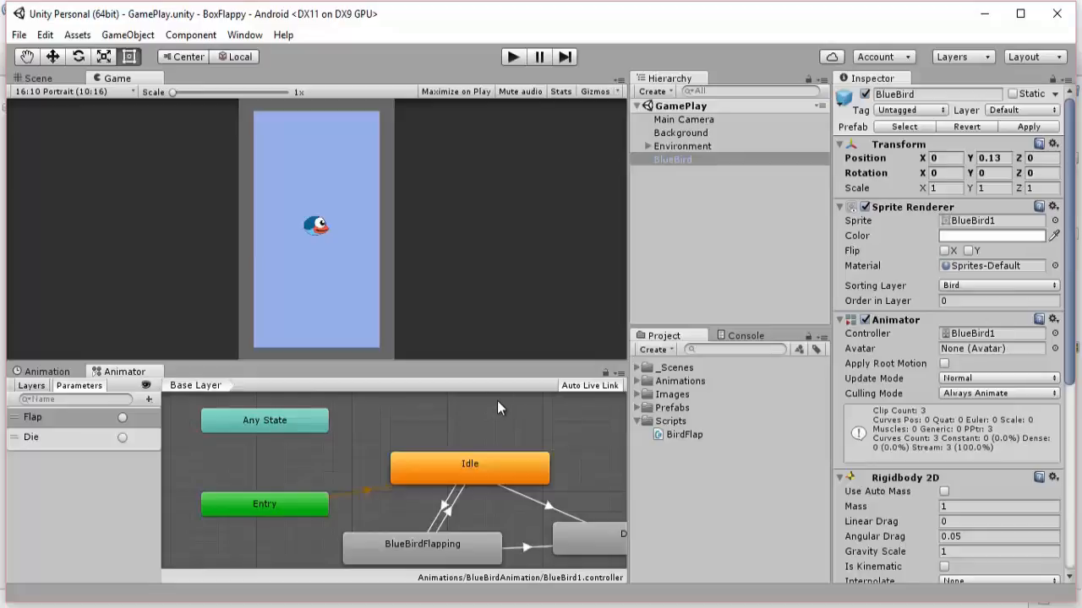
pyautogui.click(316, 607)
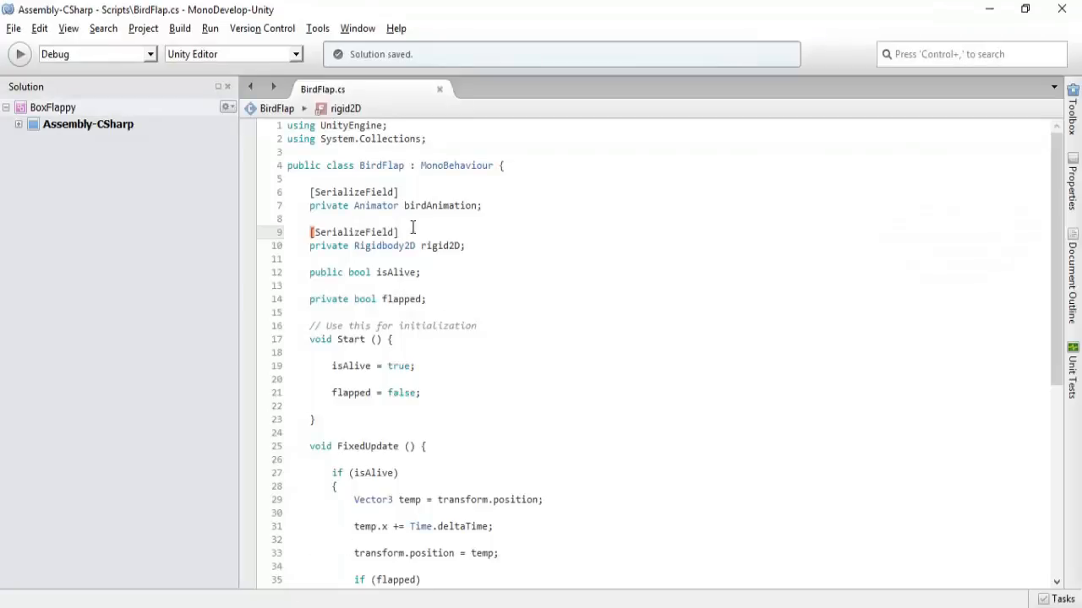
pyautogui.hotkey('alt', 'Tab')
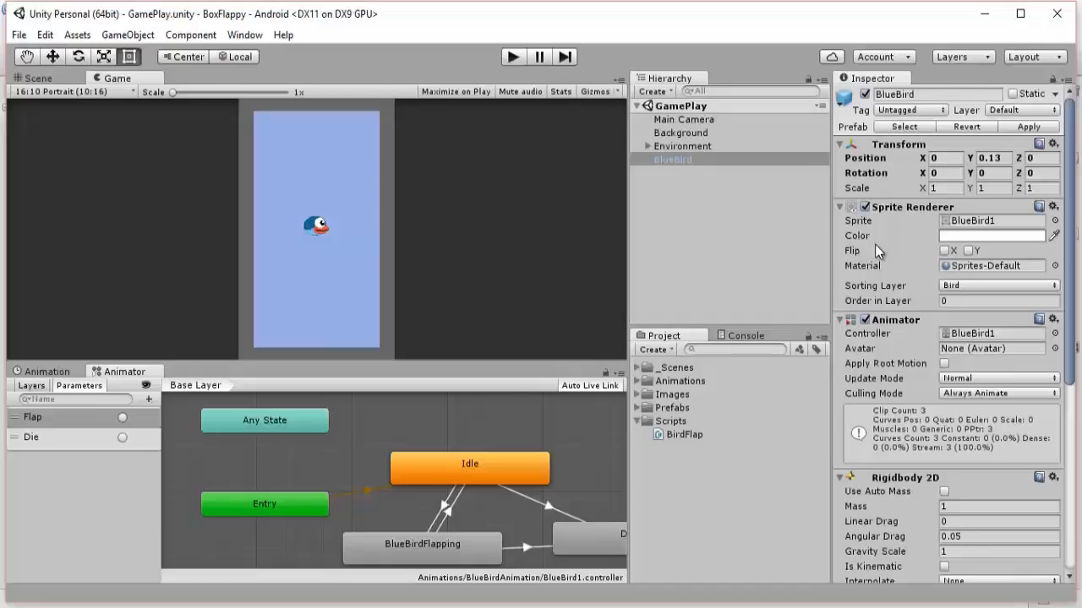
pyautogui.click(1026, 126)
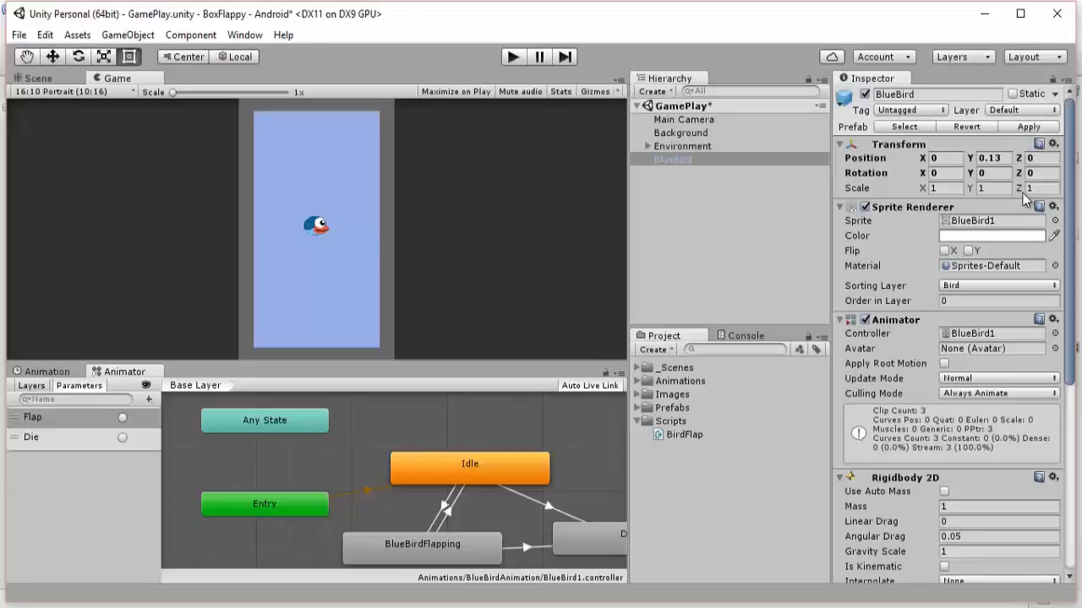
# Check the Bird Flap references on the BlueBird prefab in the Prefabs folder, and reselect BlueBird in the scene
pyautogui.scroll(-5, 1009, 372)
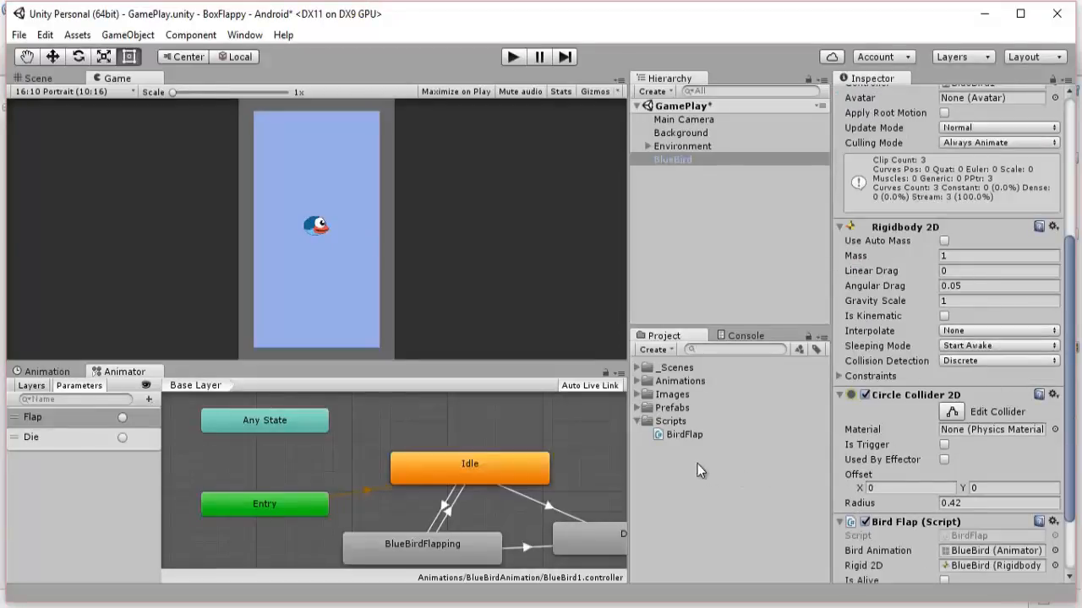
pyautogui.click(637, 409)
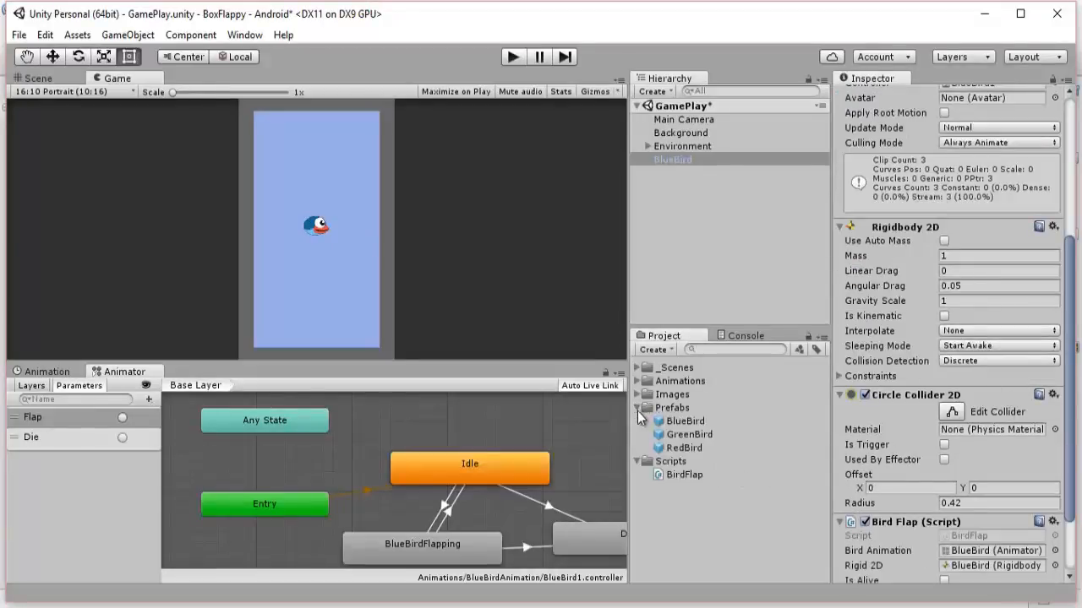
pyautogui.click(681, 419)
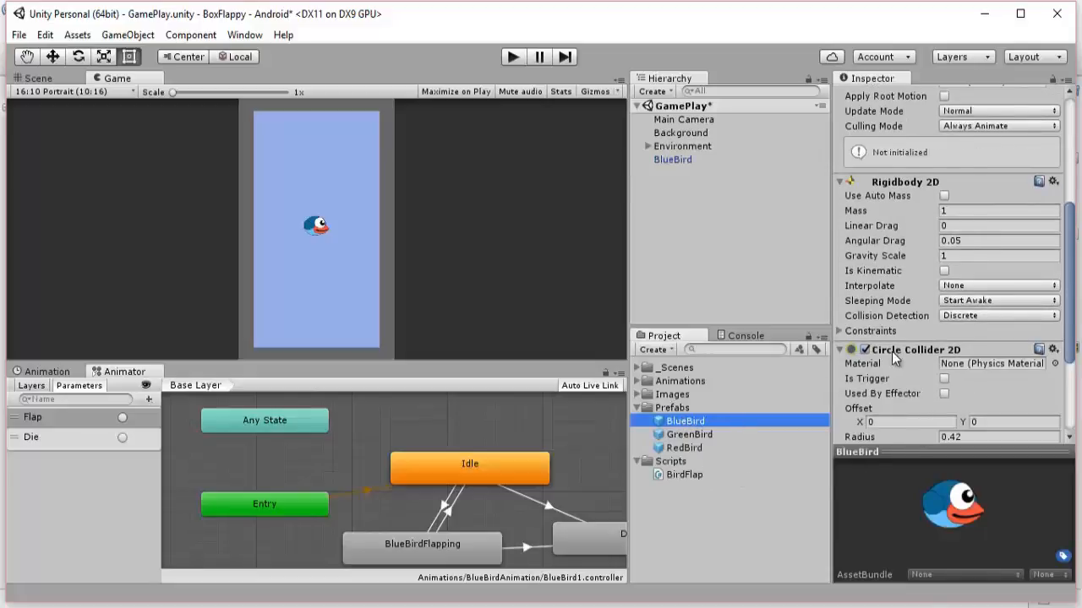
pyautogui.scroll(-4, 913, 351)
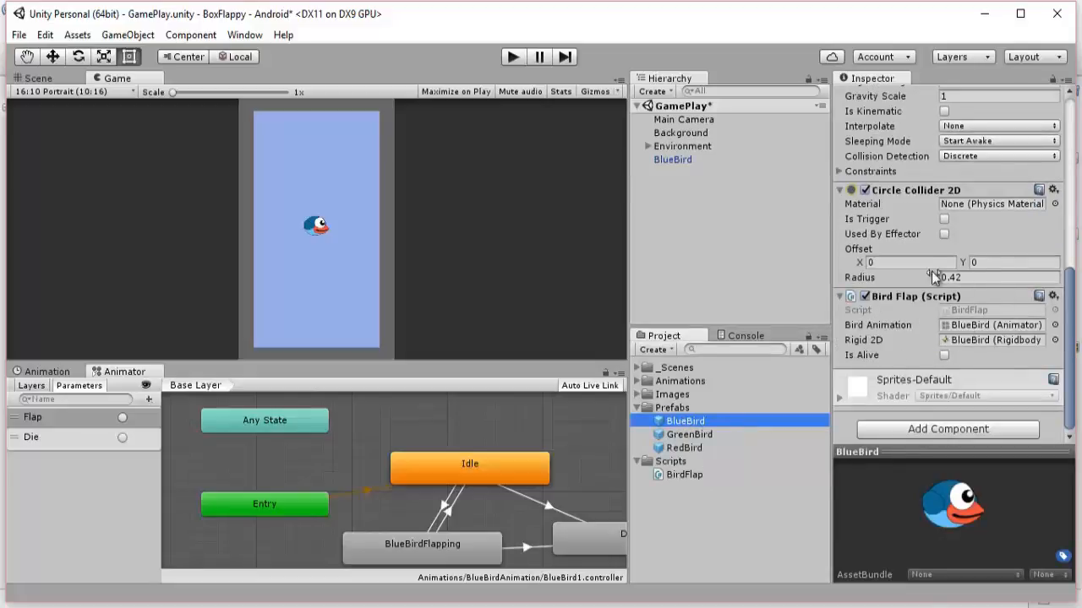
pyautogui.click(638, 407)
pyautogui.click(678, 159)
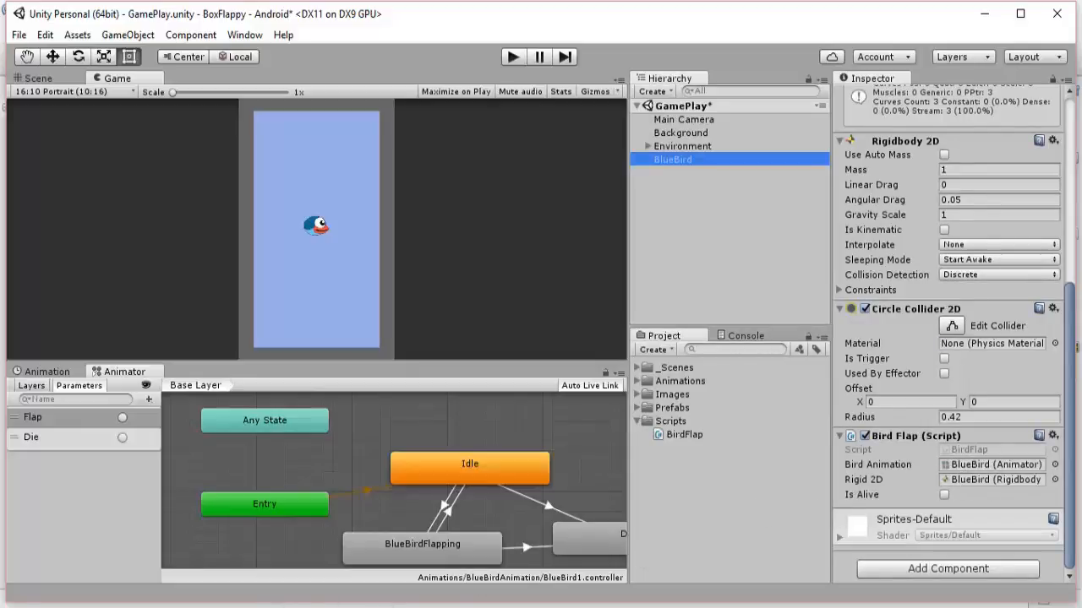
# Switch to MonoDevelop and add an empty void FlapTheBird() method below FixedUpdate in the BirdFlap script
pyautogui.moveTo(290, 607)
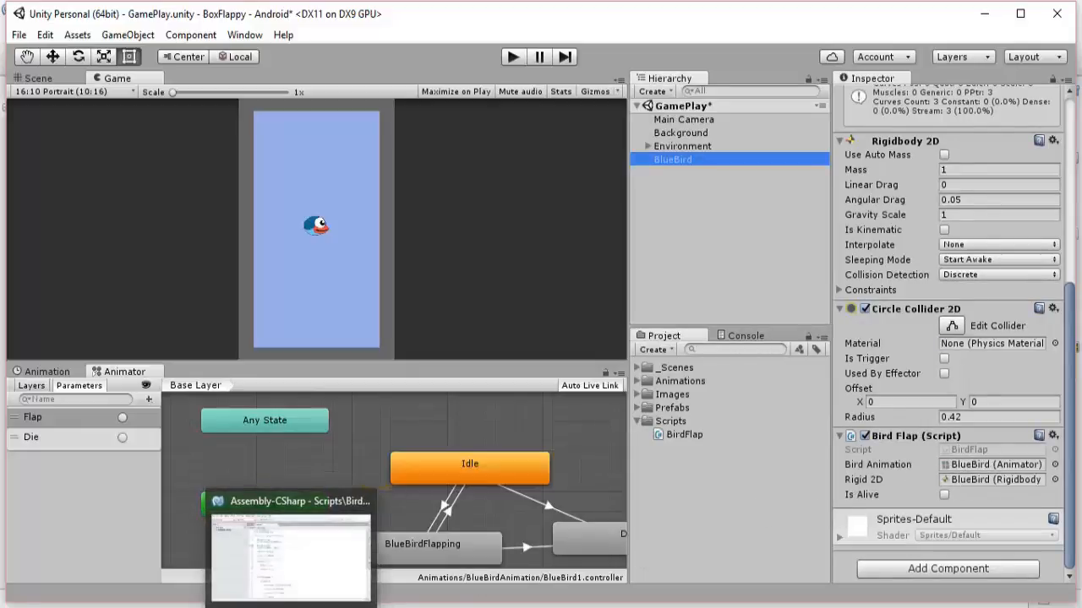
pyautogui.click(317, 553)
pyautogui.scroll(-5, 626, 408)
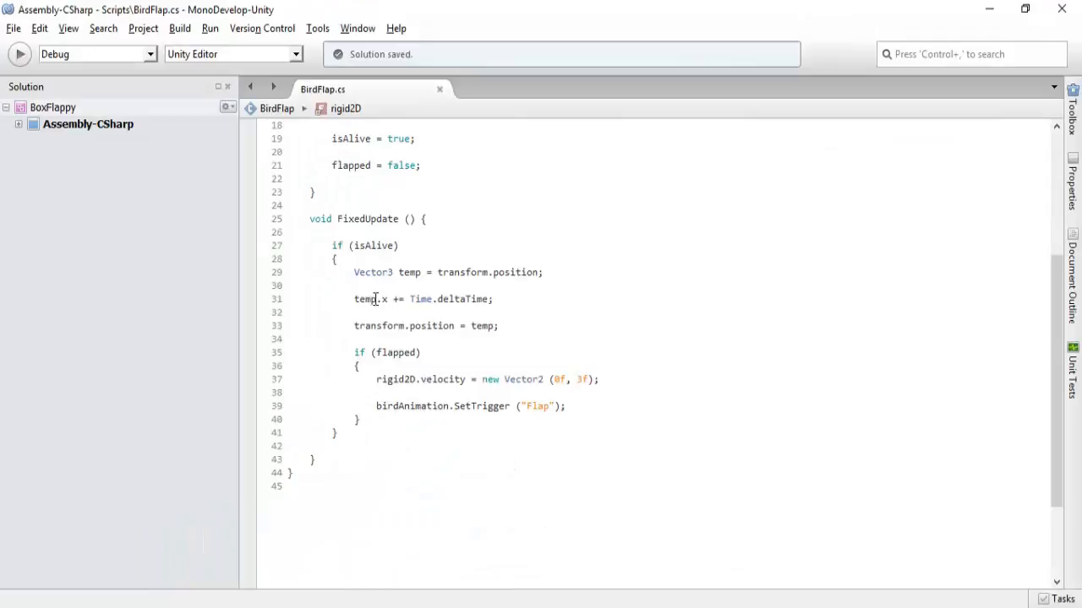
pyautogui.click(365, 219)
pyautogui.click(340, 436)
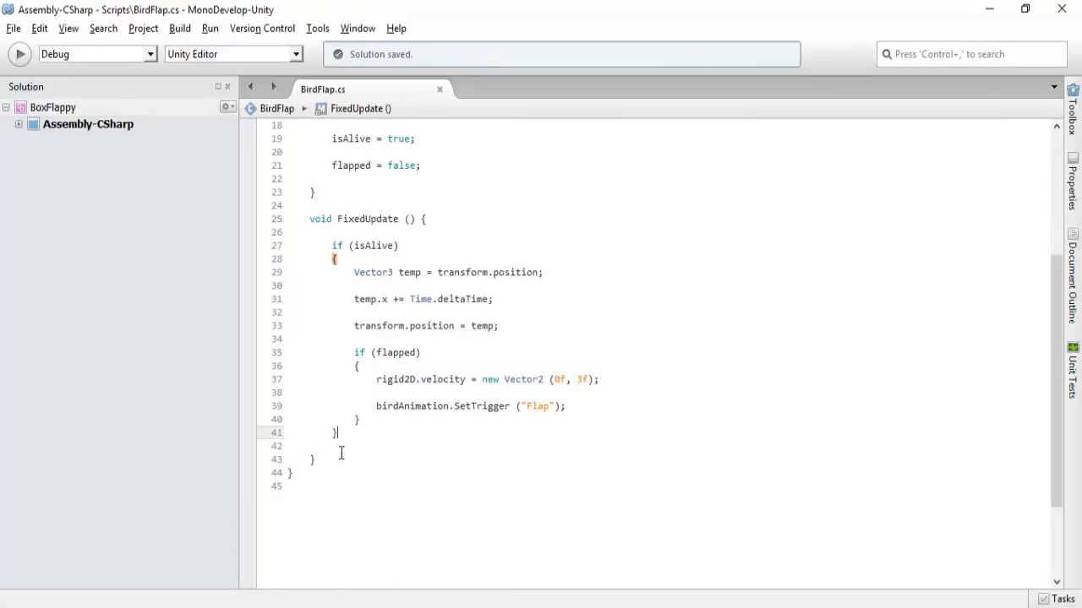
pyautogui.click(327, 461)
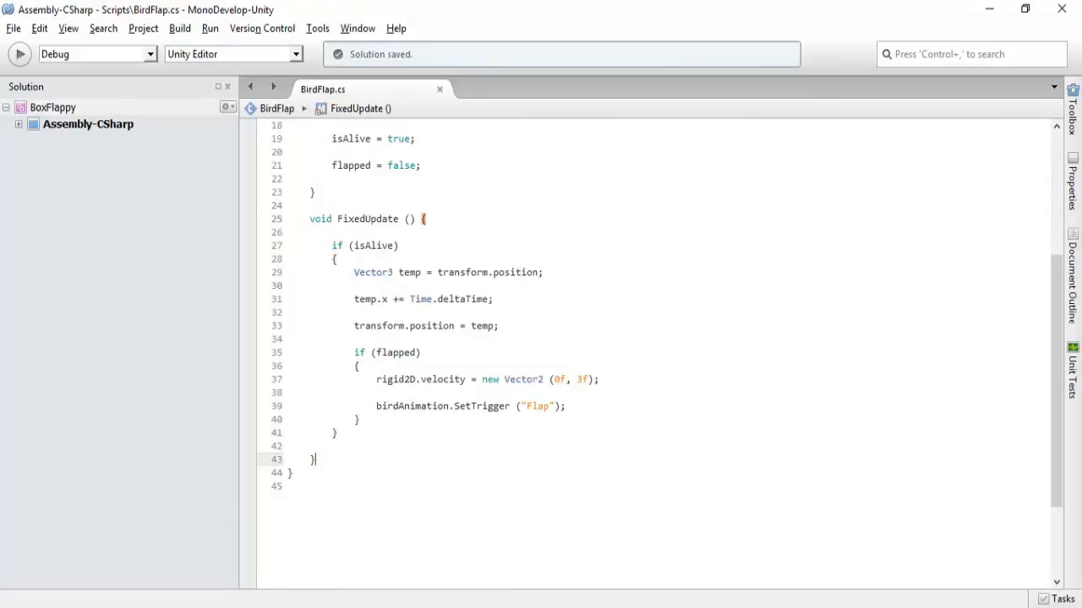
pyautogui.press('Return')
pyautogui.press('Return')
pyautogui.write('voi')
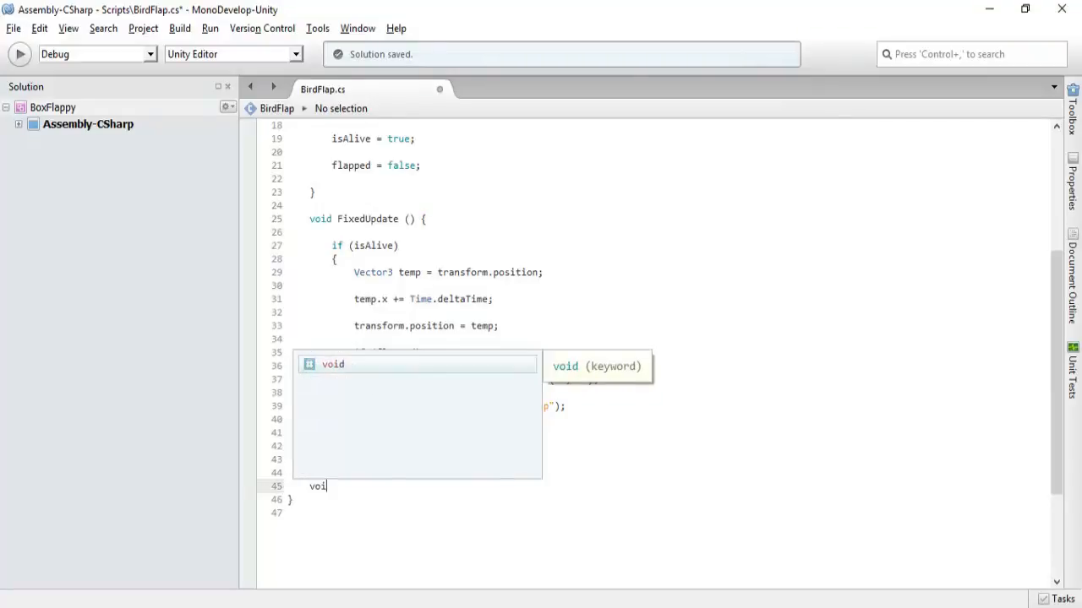
pyautogui.write('d F')
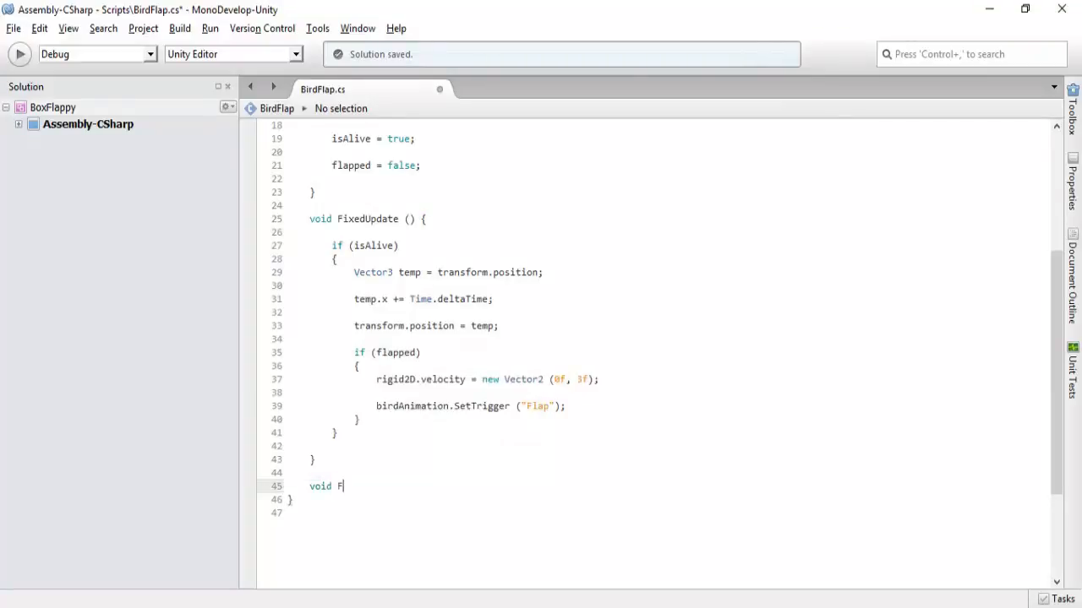
pyautogui.write('lapTheBird(')
pyautogui.press('Return')
pyautogui.write('{')
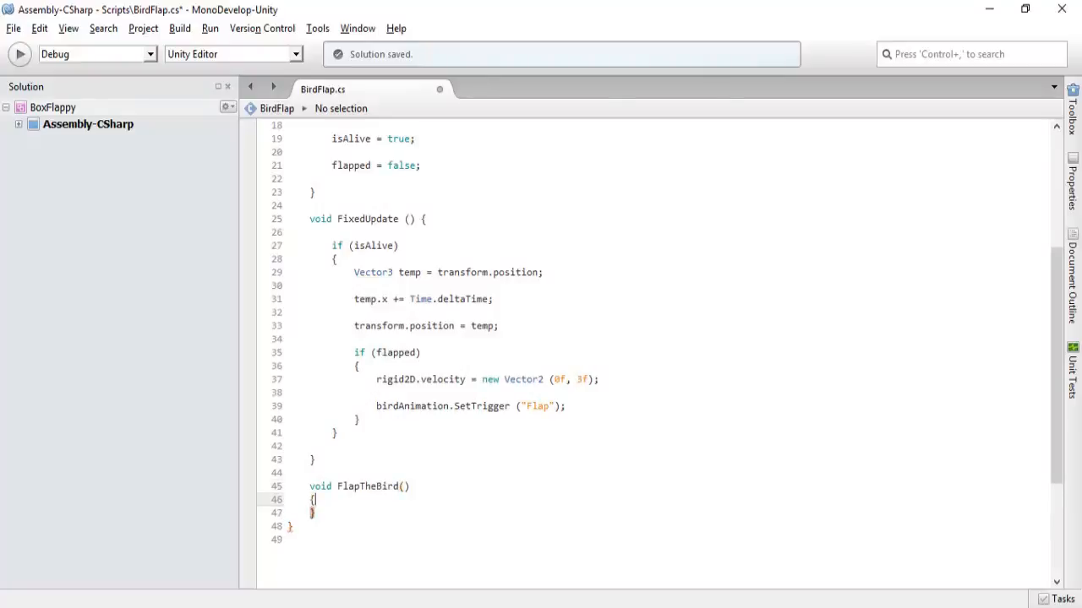
# Set flapped = true; in the body of the FlapTheBird method and save the script
pyautogui.press('Return')
pyautogui.write('fla')
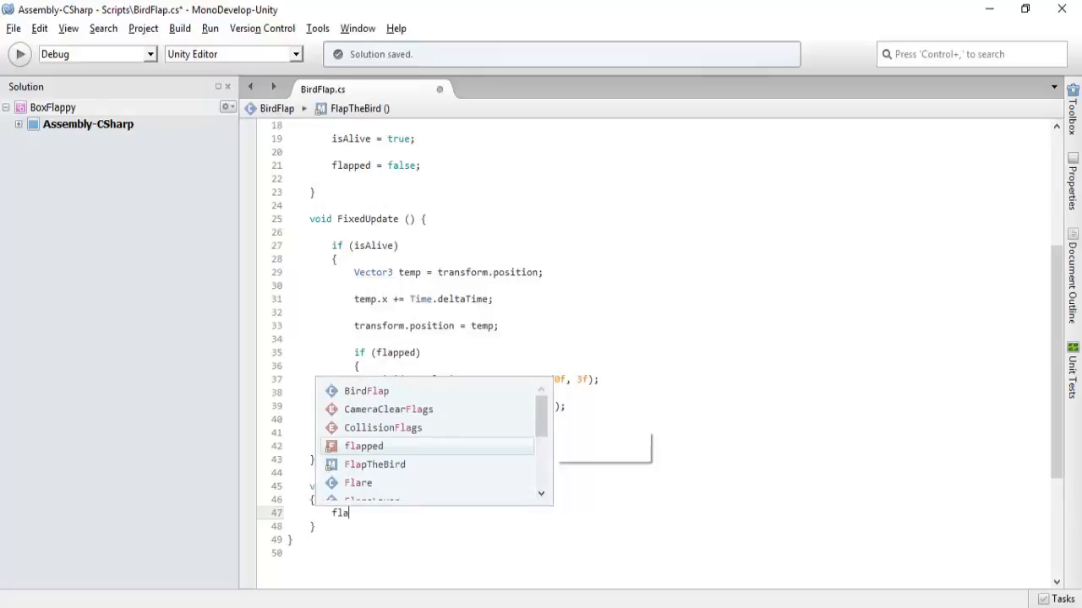
pyautogui.write('pped = ')
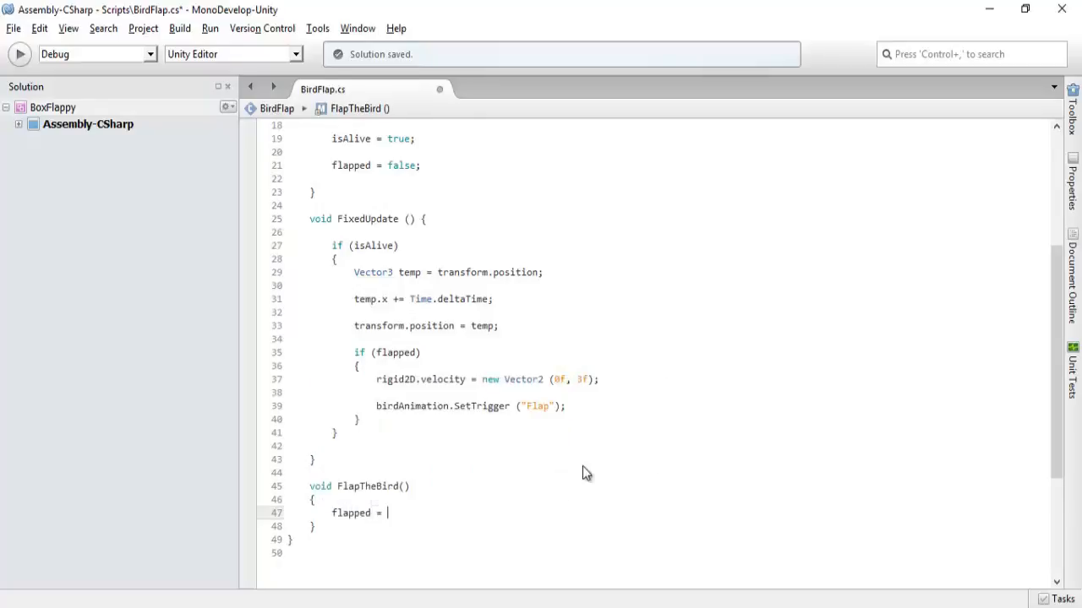
pyautogui.write('true')
pyautogui.press('Escape')
pyautogui.write(';')
pyautogui.hotkey('ctrl', 's')
pyautogui.click(459, 484)
pyautogui.scroll(-1, 466, 487)
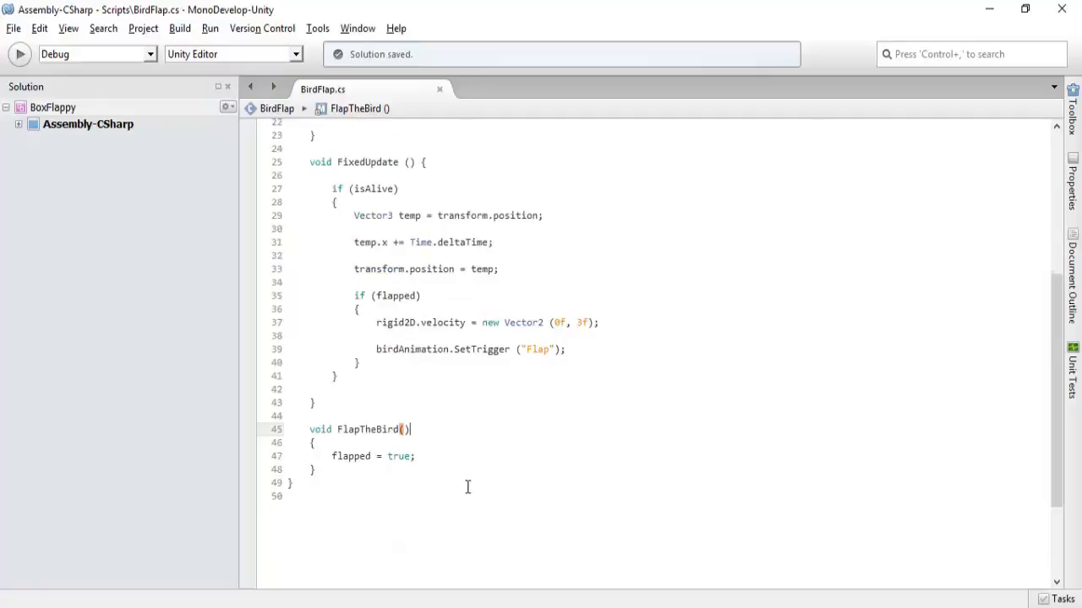
pyautogui.doubleClick(359, 431)
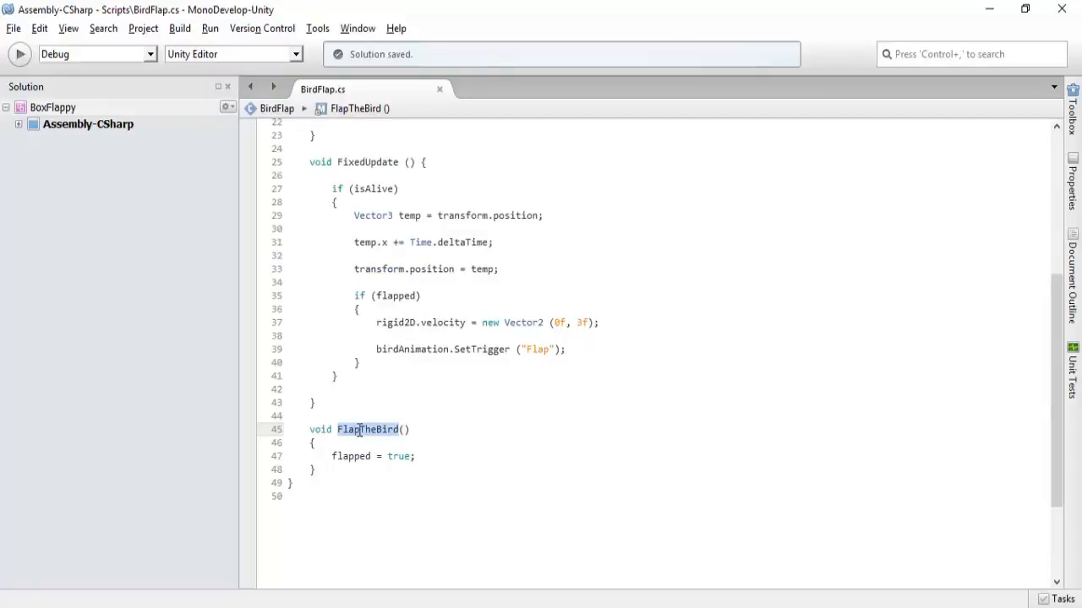
pyautogui.moveTo(416, 458); pyautogui.dragTo(331, 457)
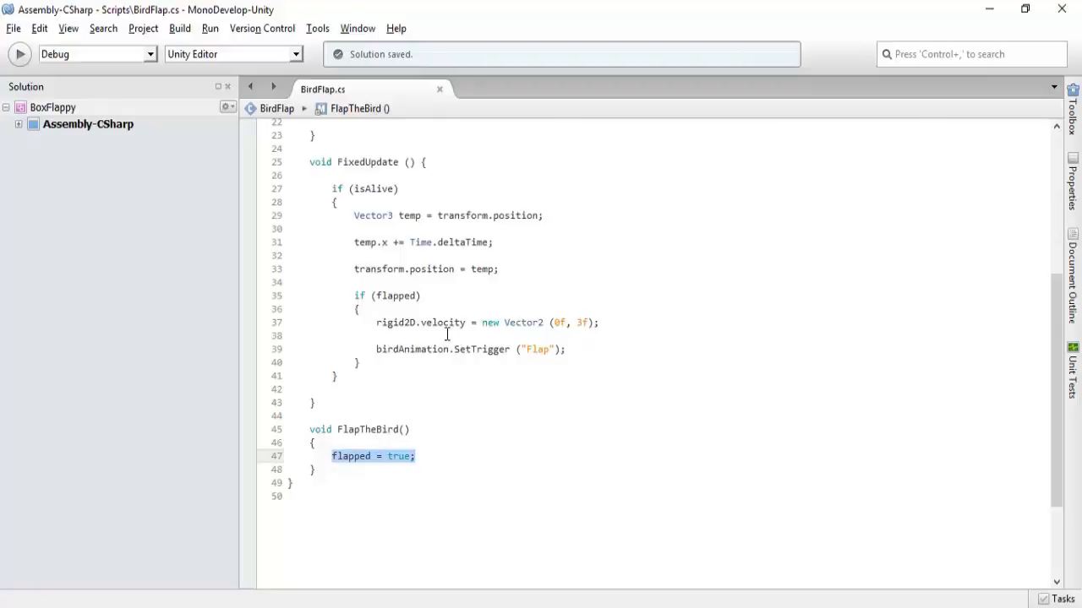
pyautogui.click(499, 436)
pyautogui.scroll(2, 491, 437)
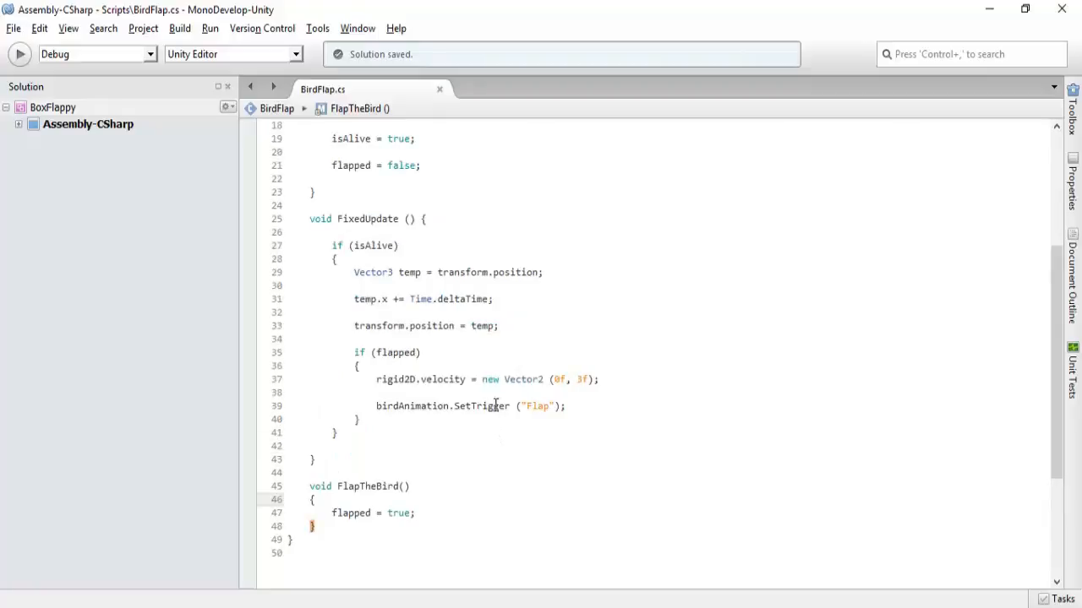
# Switch to Unity, play the game twice to observe the bird's movement, and stop play mode
pyautogui.hotkey('alt', 'Tab')
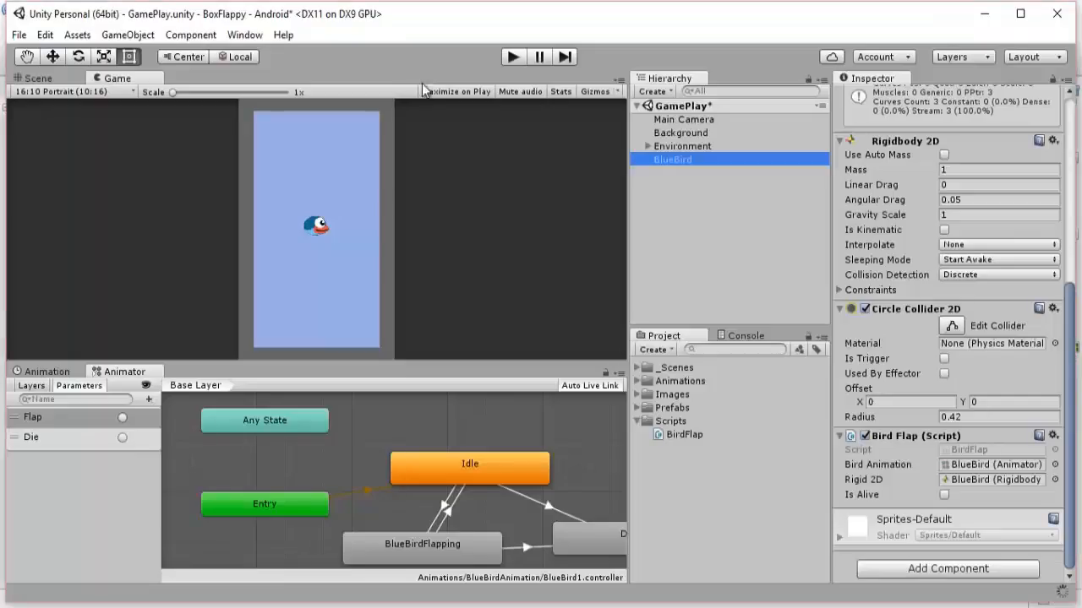
pyautogui.click(512, 62)
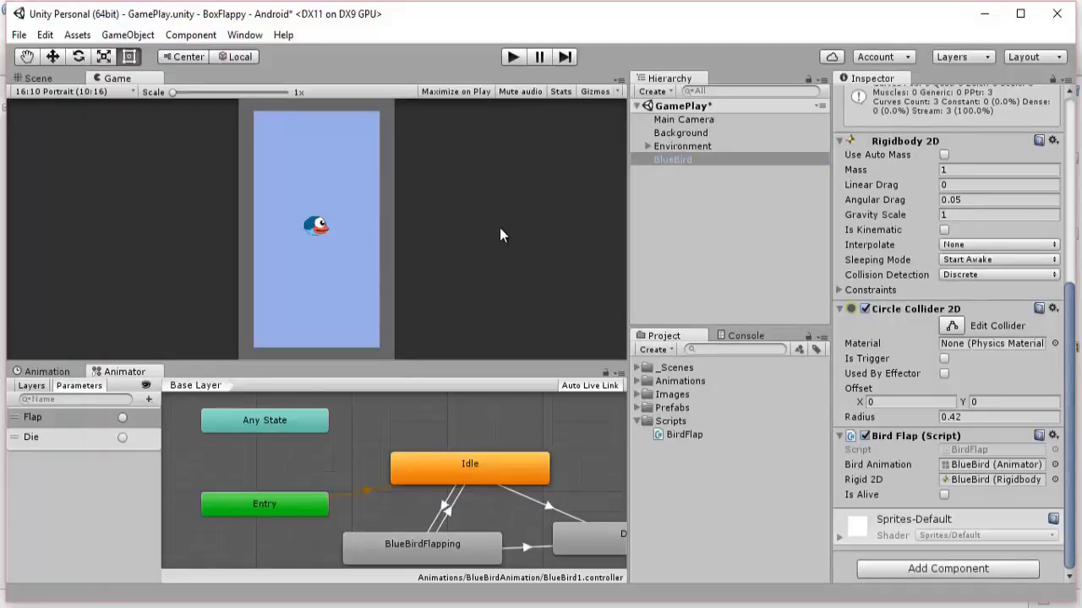
pyautogui.click(512, 57)
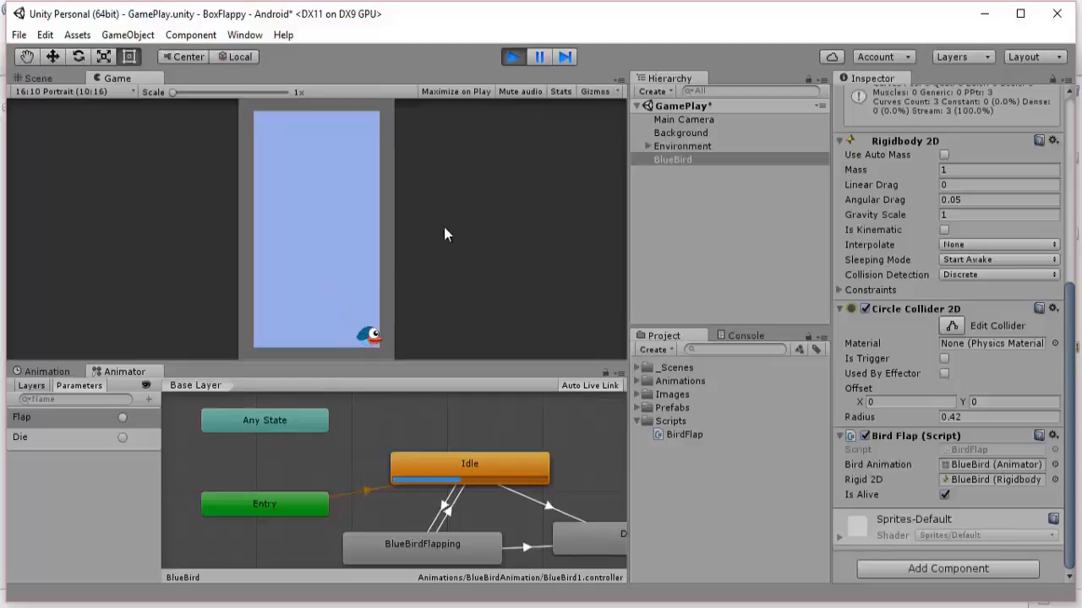
pyautogui.click(512, 58)
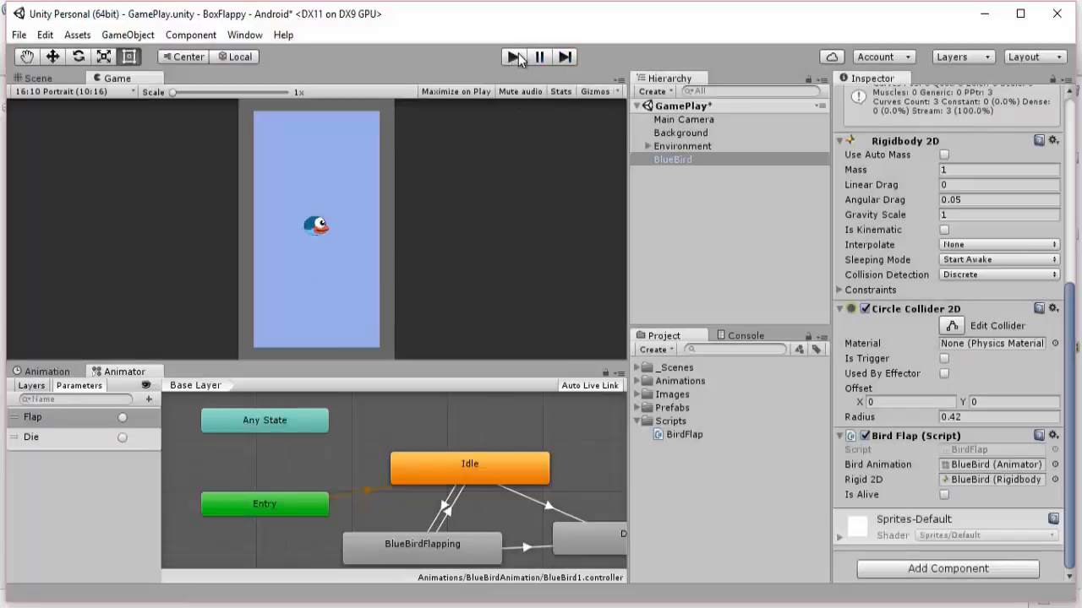
pyautogui.click(515, 57)
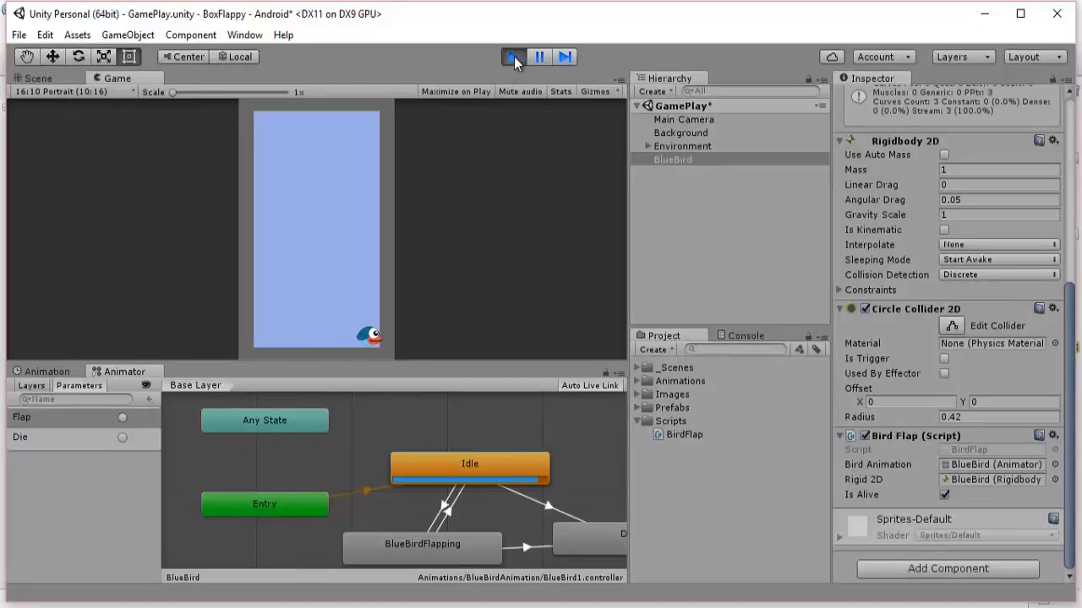
pyautogui.click(514, 57)
# Switch to MonoDevelop and change the temp.x increment in FixedUpdate to 3f * Time.deltaTime
pyautogui.hotkey('alt', 'Tab')
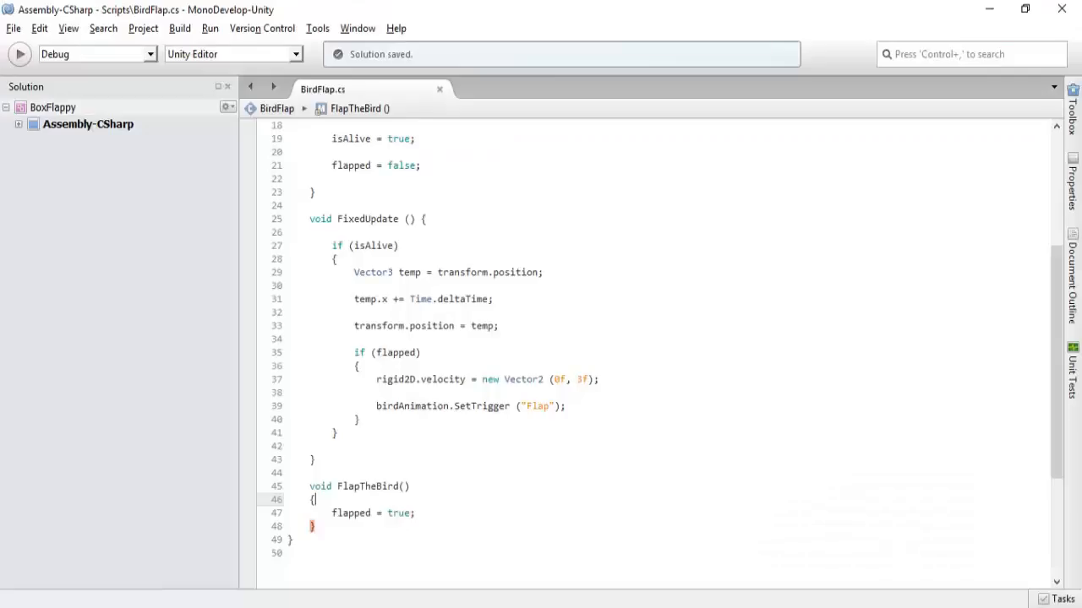
pyautogui.click(411, 299)
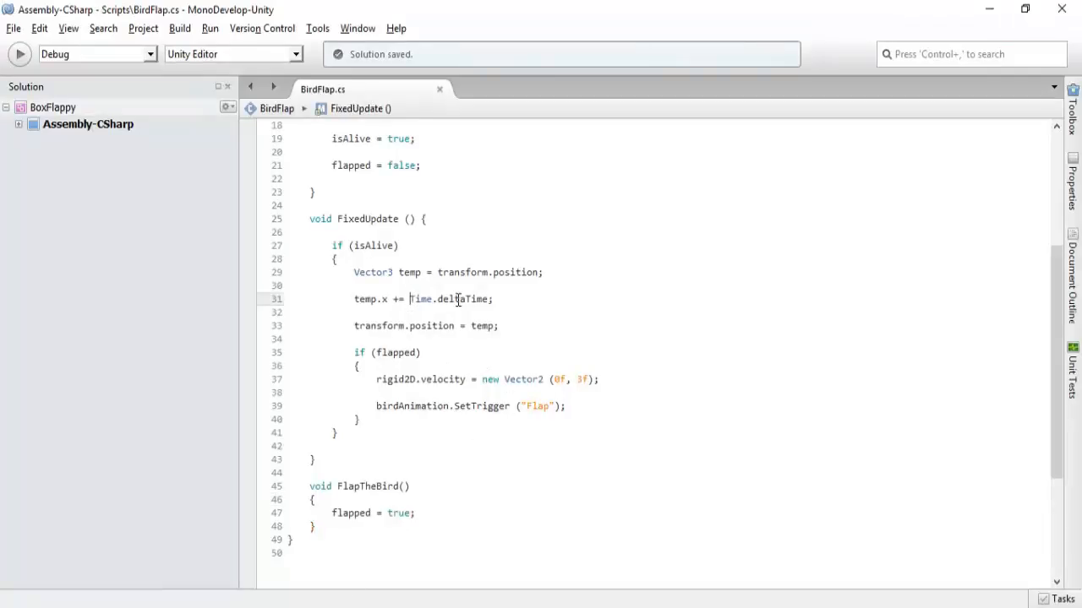
pyautogui.moveTo(458, 302)
pyautogui.write('3f*')
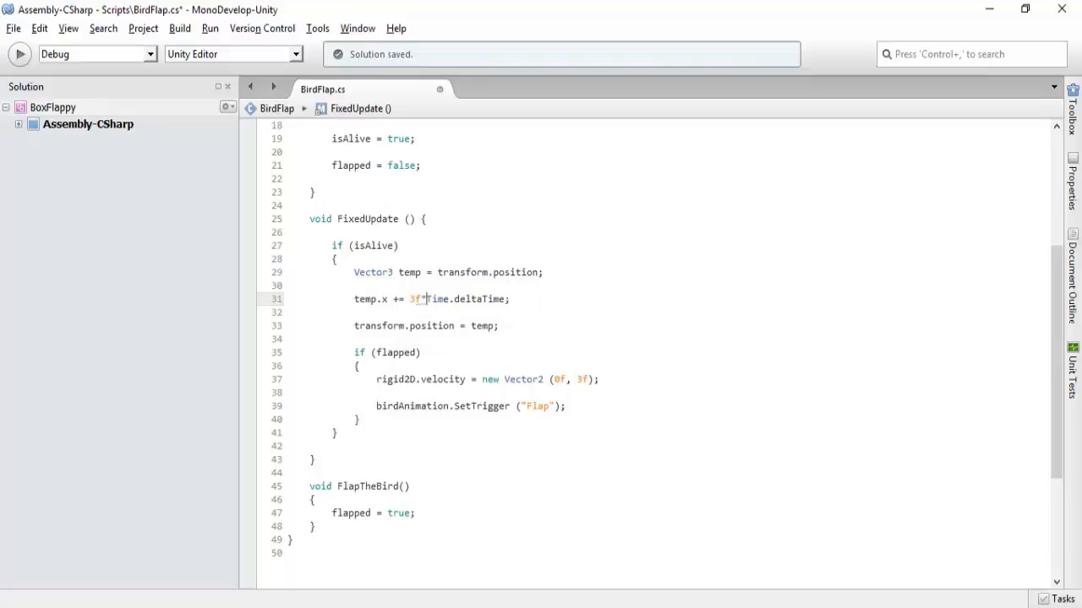
pyautogui.press('Left')
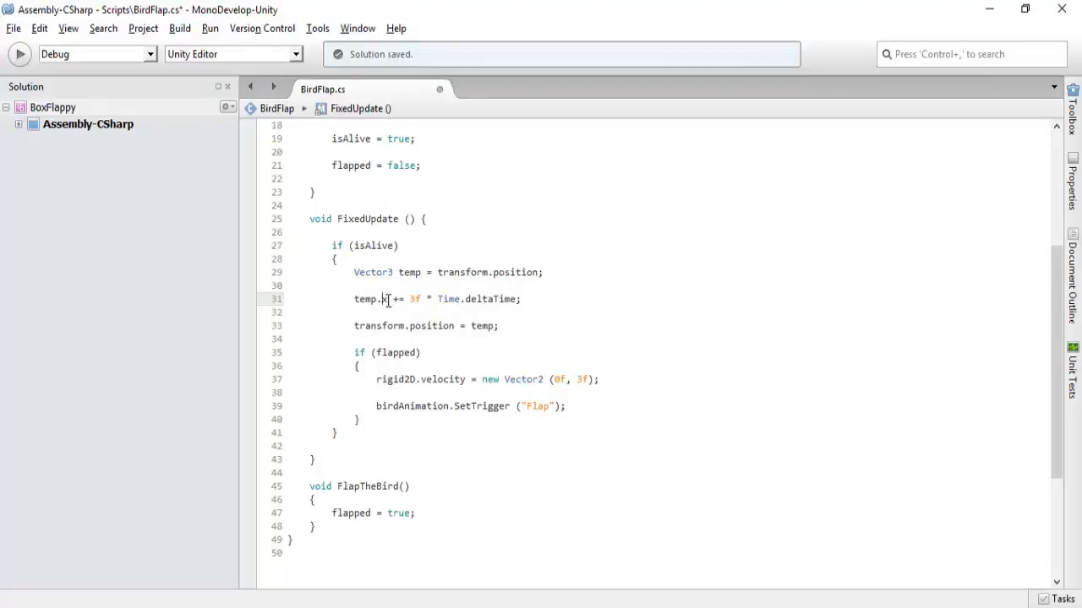
# Switch to Unity, play the game once to observe the bird's forward speed, and stop play mode
pyautogui.moveTo(388, 302)
pyautogui.doubleClick(414, 300)
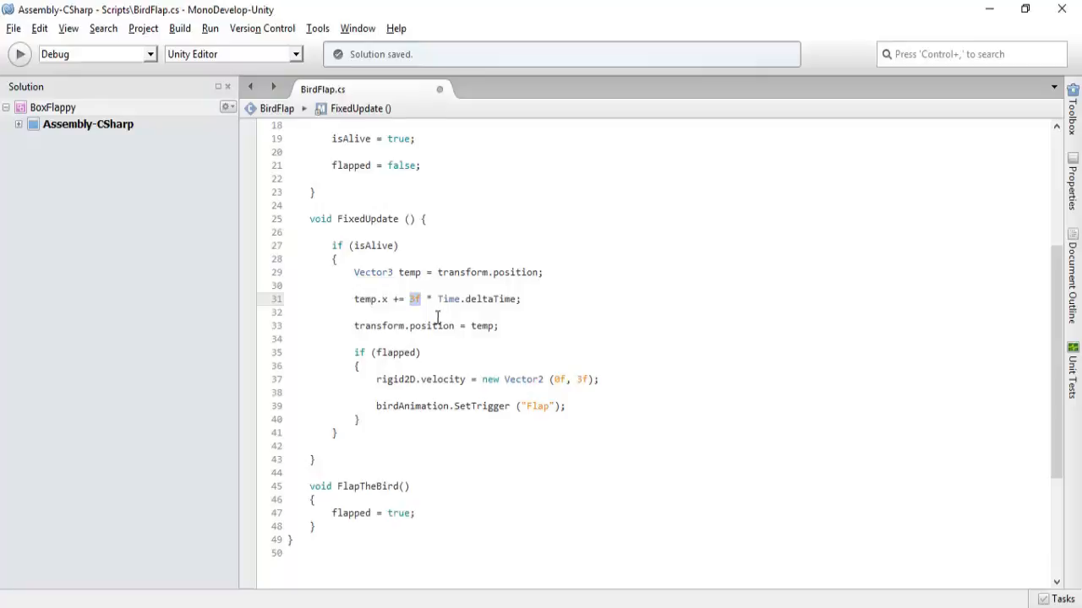
pyautogui.hotkey('alt', 'Tab')
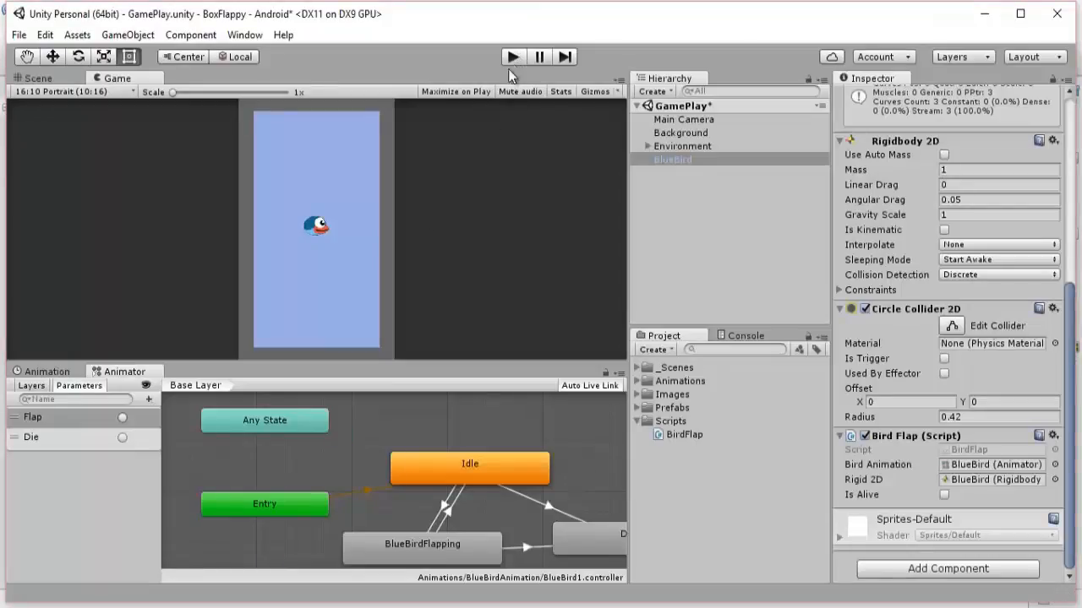
pyautogui.click(513, 56)
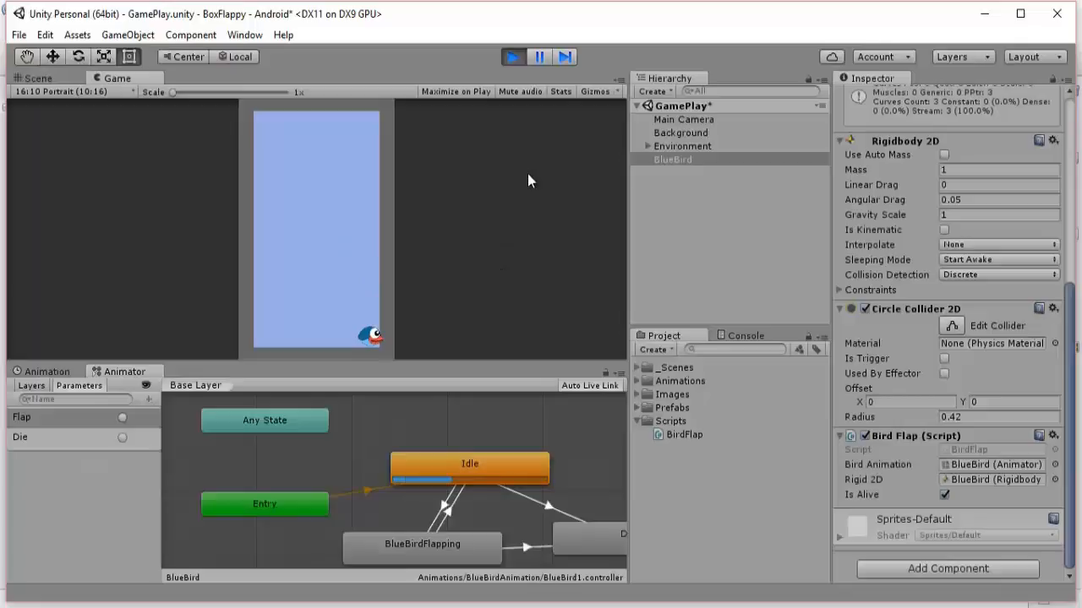
pyautogui.click(512, 57)
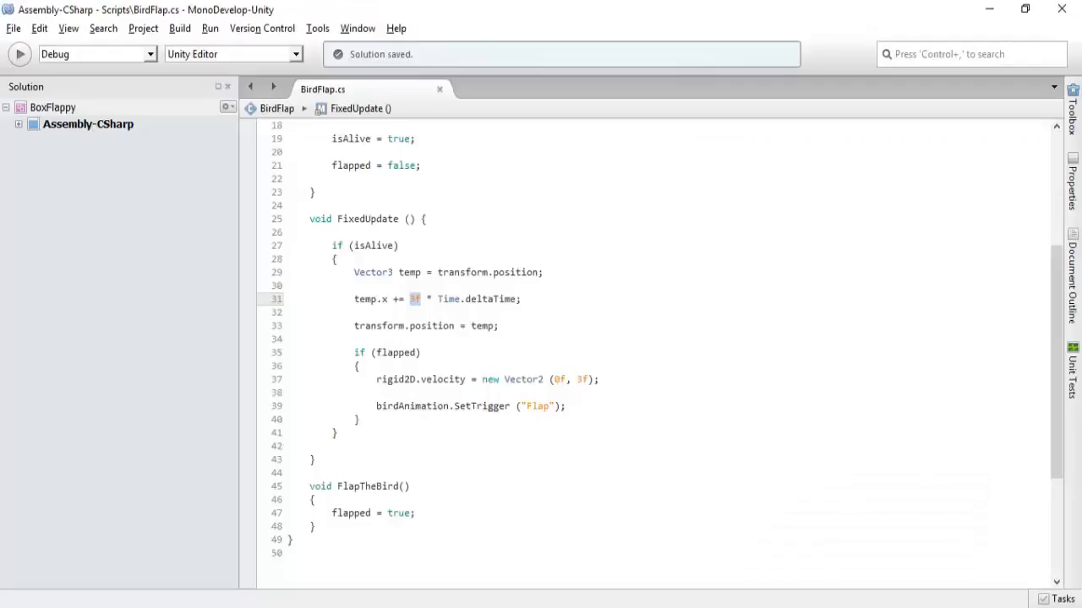
# Switch to MonoDevelop and declare private float speed = 3f; below the rigid2D field in the BirdFlap script
pyautogui.click(588, 313)
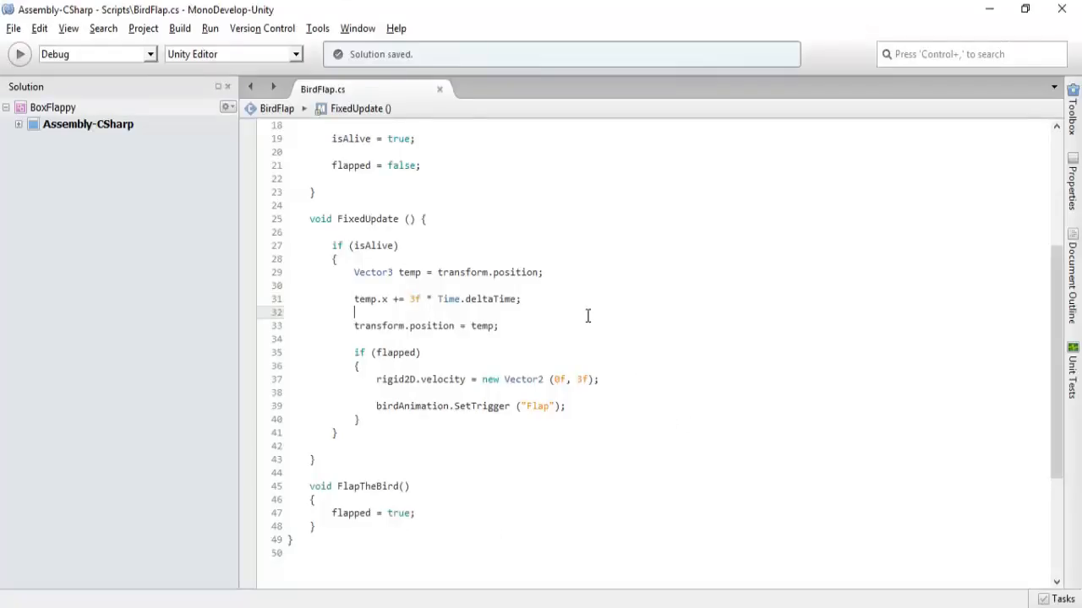
pyautogui.scroll(4, 587, 316)
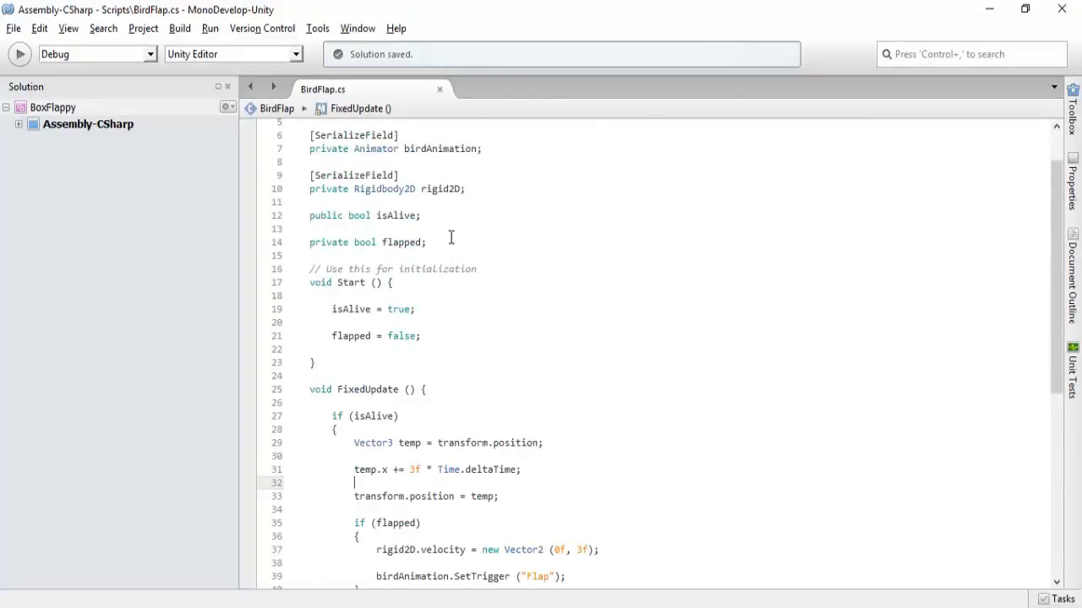
pyautogui.click(478, 188)
pyautogui.press('Return')
pyautogui.press('Return')
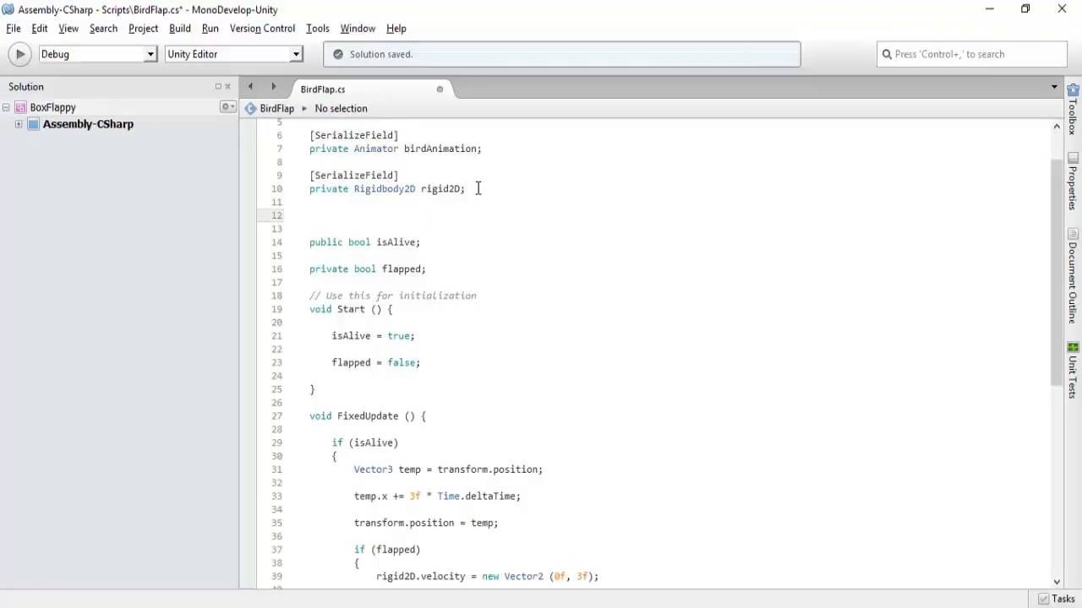
pyautogui.write('private flo')
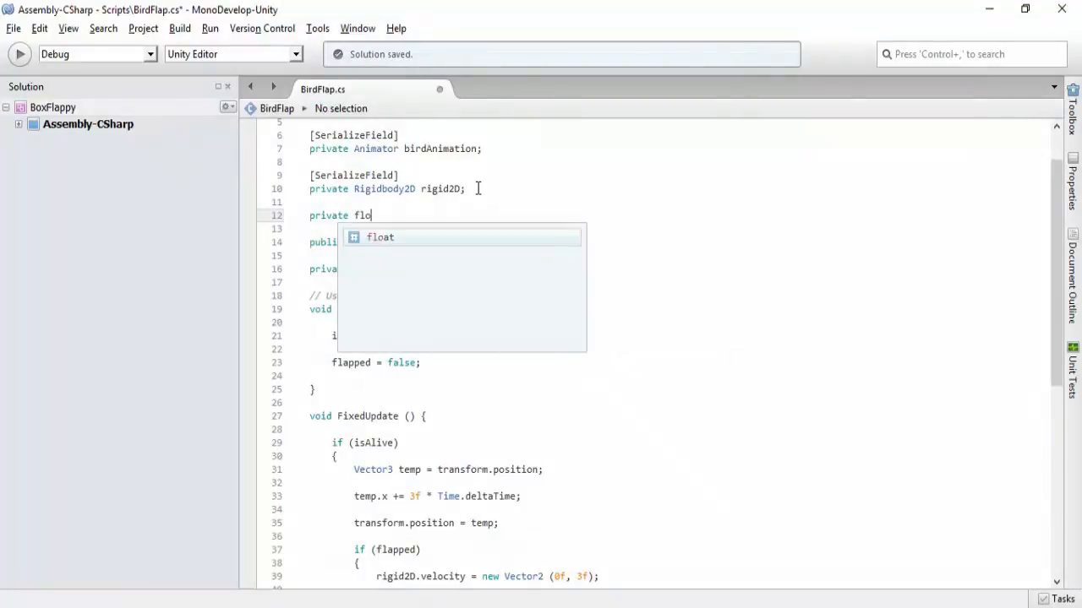
pyautogui.write('at')
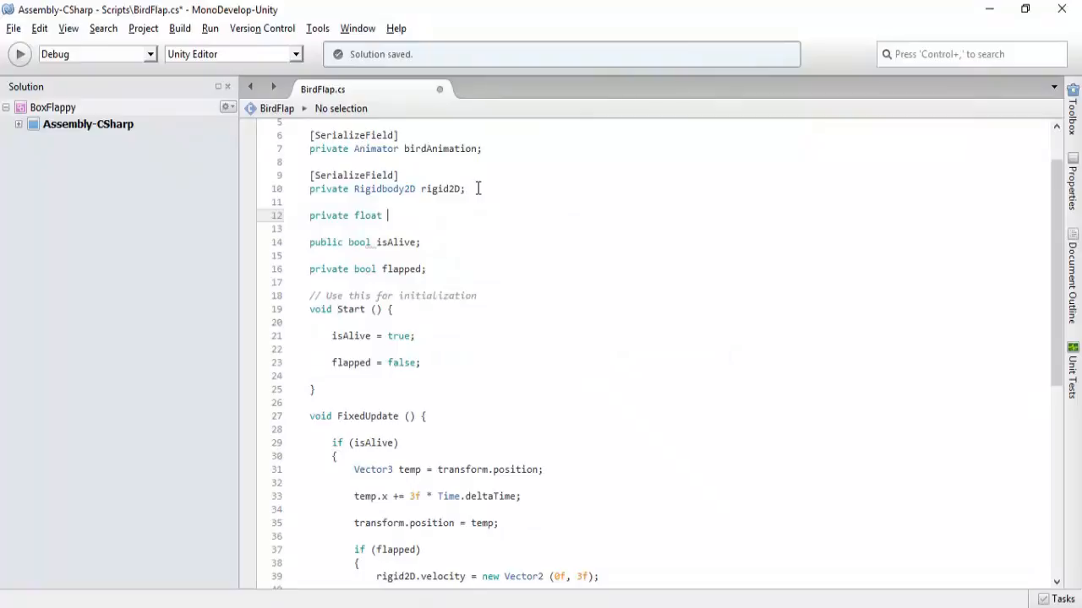
pyautogui.write(' speed')
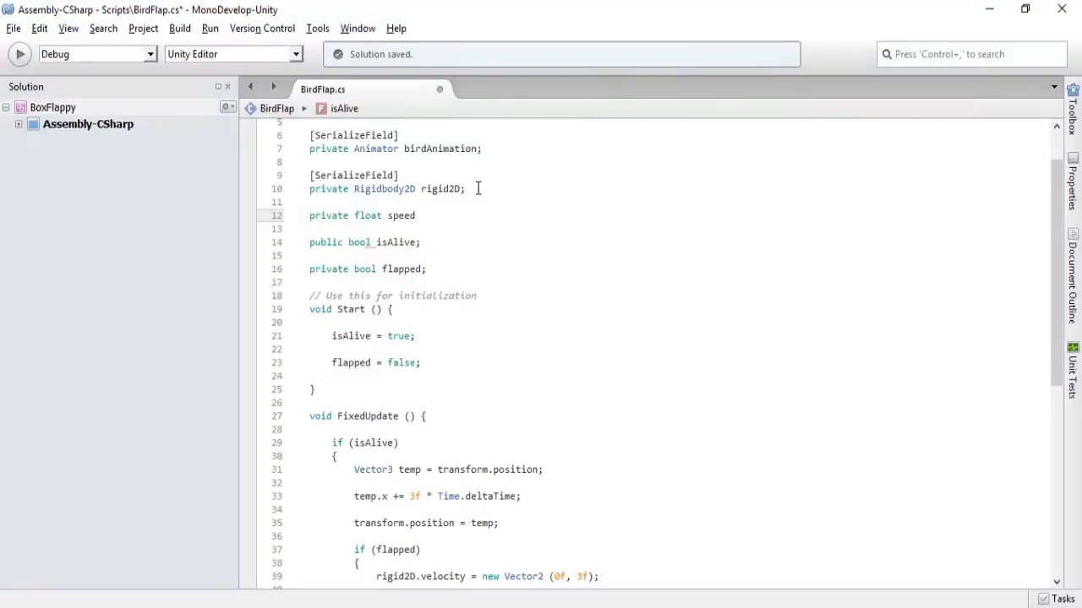
pyautogui.write(' = 3f;')
# Declare private float bounce = 3f; below the speed field
pyautogui.press('Return')
pyautogui.press('Return')
pyautogui.write('pri')
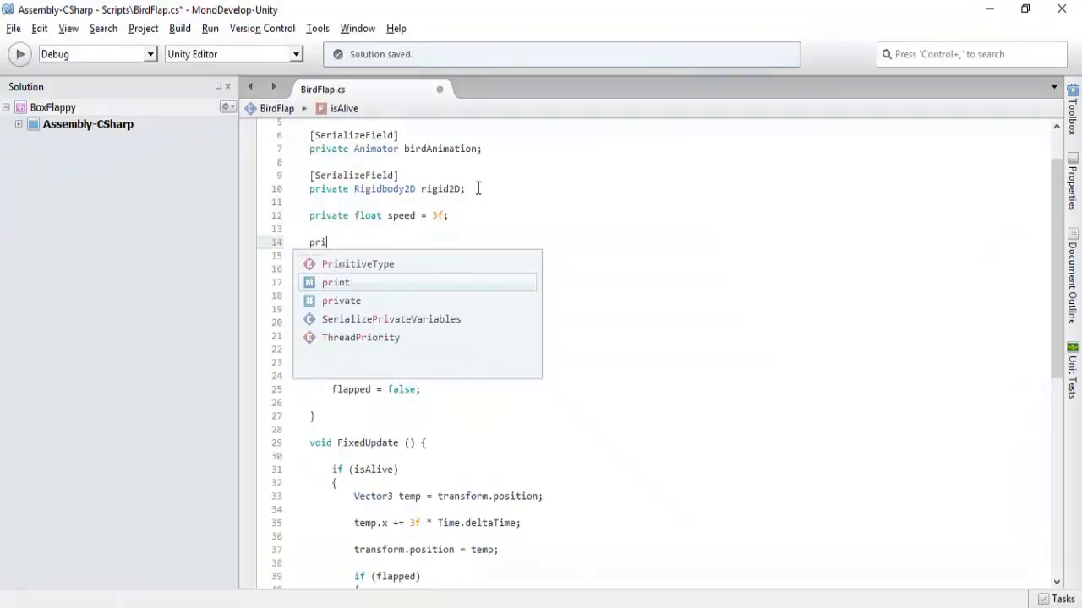
pyautogui.write('vate f')
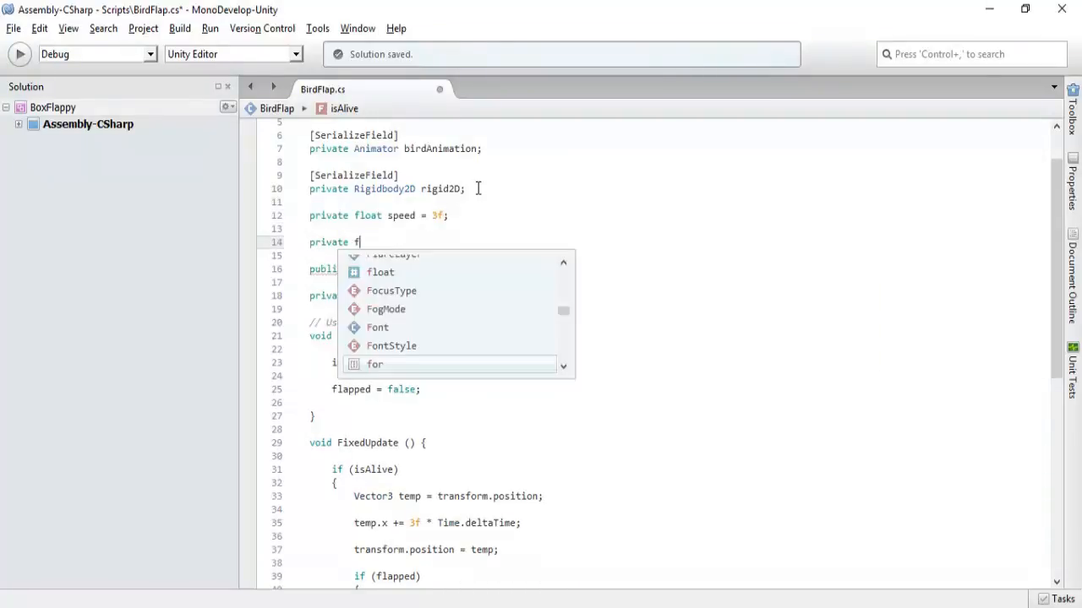
pyautogui.write('loat boun')
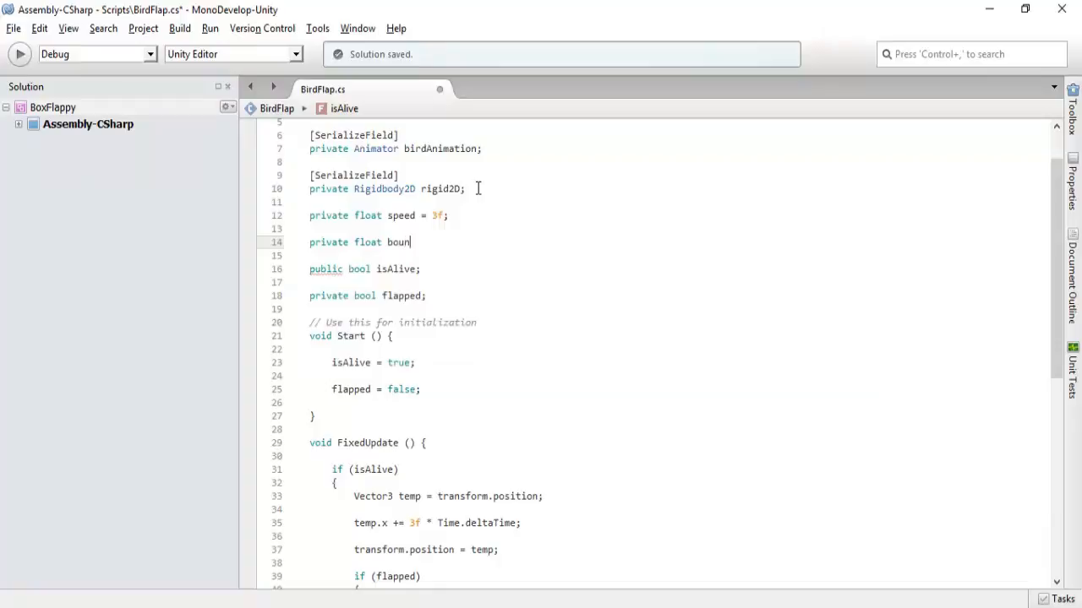
pyautogui.write('ce = 3f;')
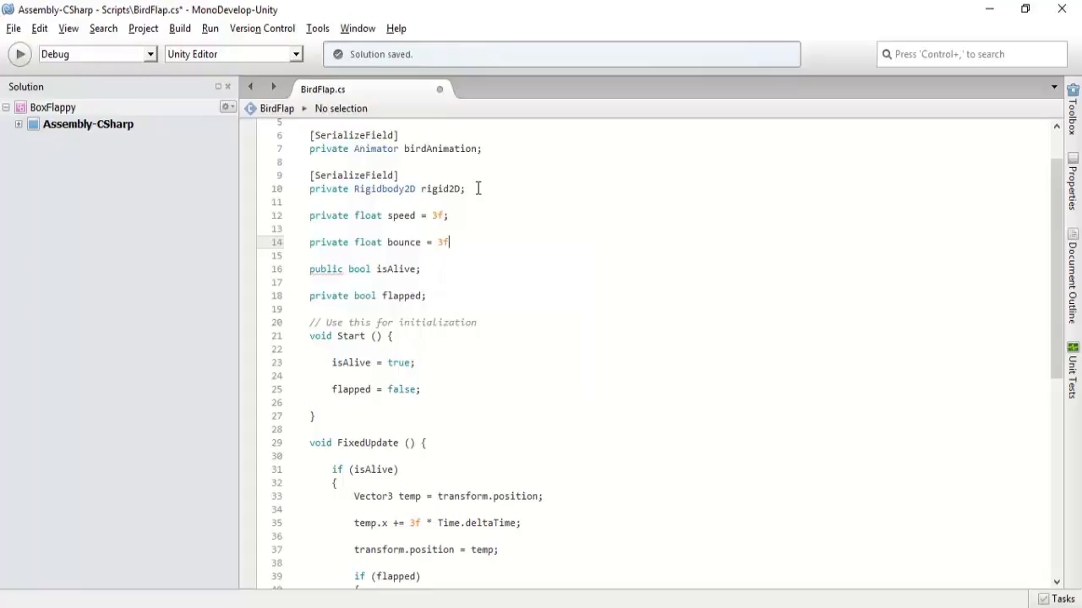
# Replace the hard-coded number in FixedUpdate's temp.x increment with the speed variable
pyautogui.click(423, 522)
pyautogui.press('BackSpace')
pyautogui.press('BackSpace')
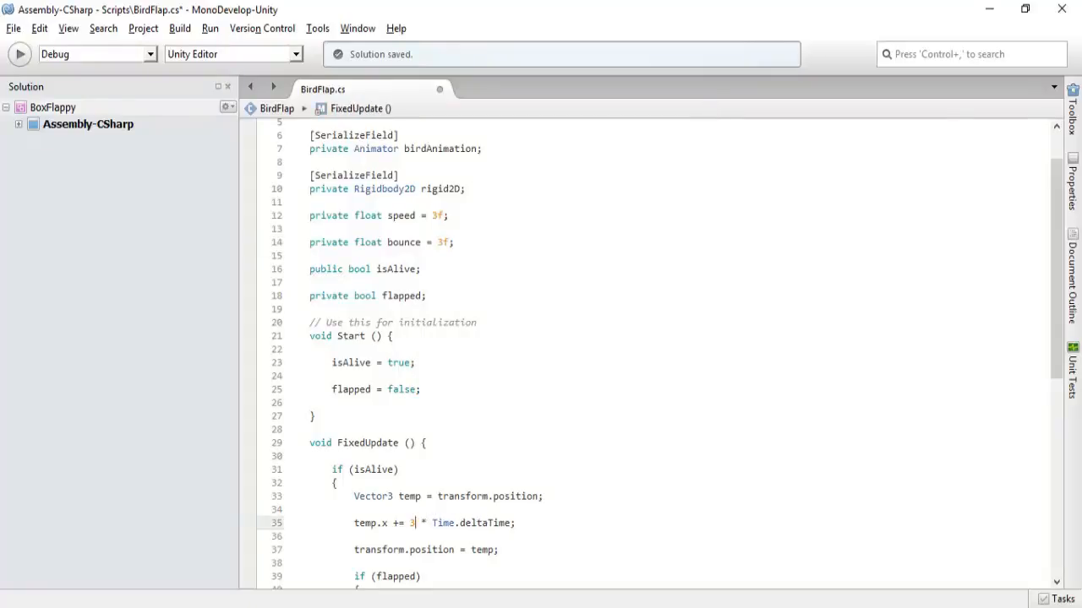
pyautogui.write('speed')
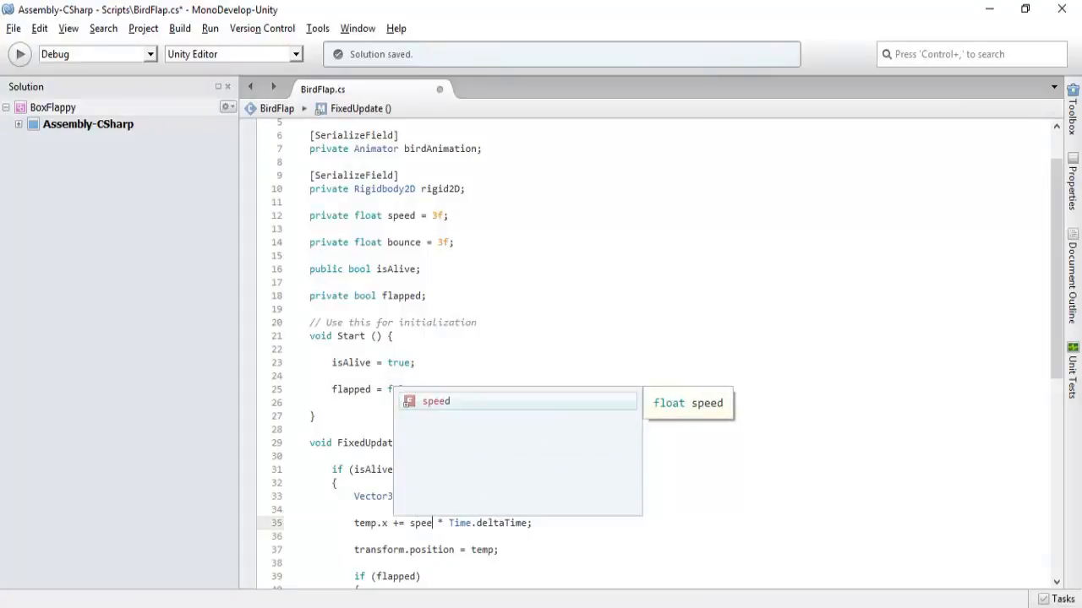
# Use the bounce variable as the y value of the Vector2 assigned to rigid2D.velocity, and save the script
pyautogui.scroll(-6, 479, 439)
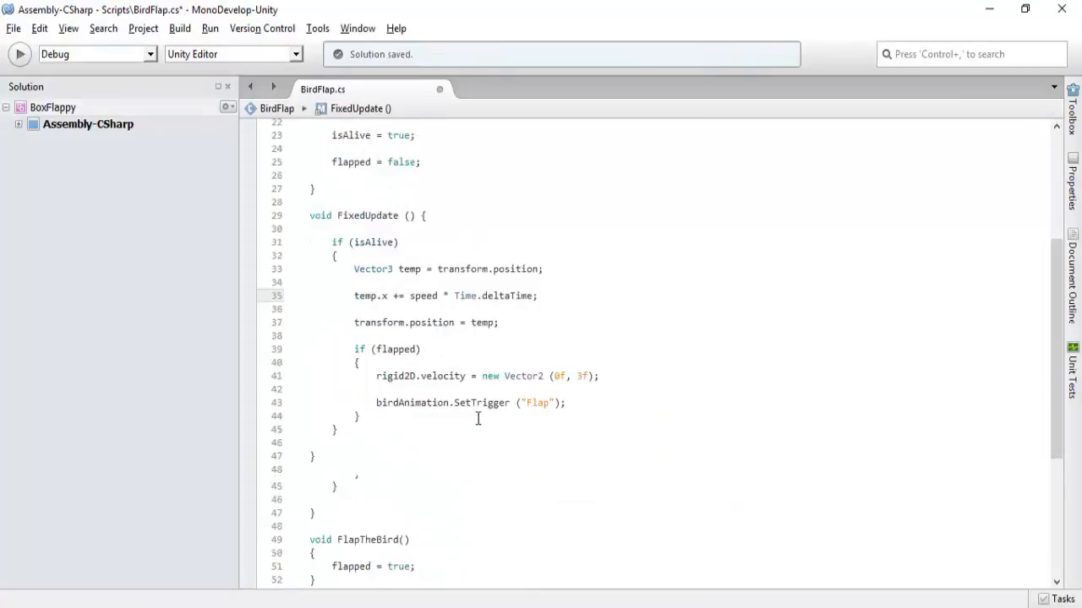
pyautogui.click(583, 376)
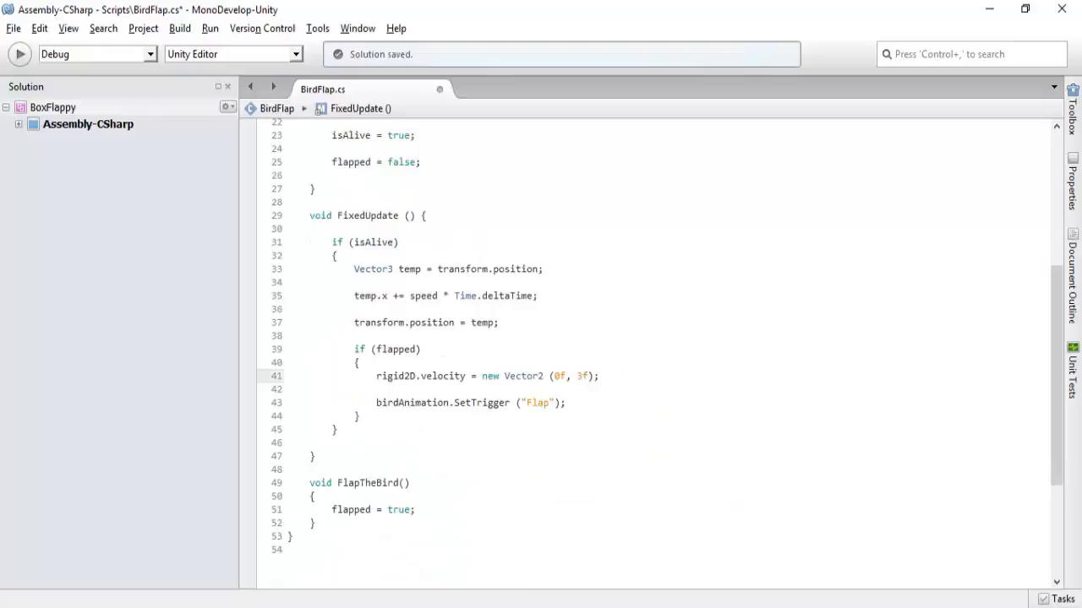
pyautogui.press('BackSpace')
pyautogui.press('BackSpace')
pyautogui.write('bounce')
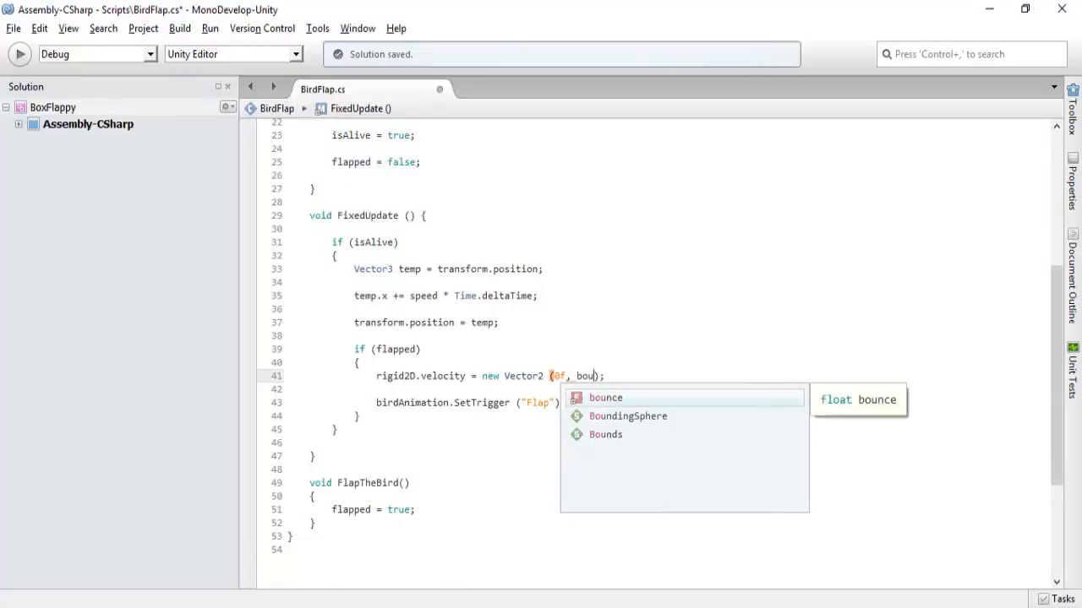
pyautogui.hotkey('ctrl', 's')
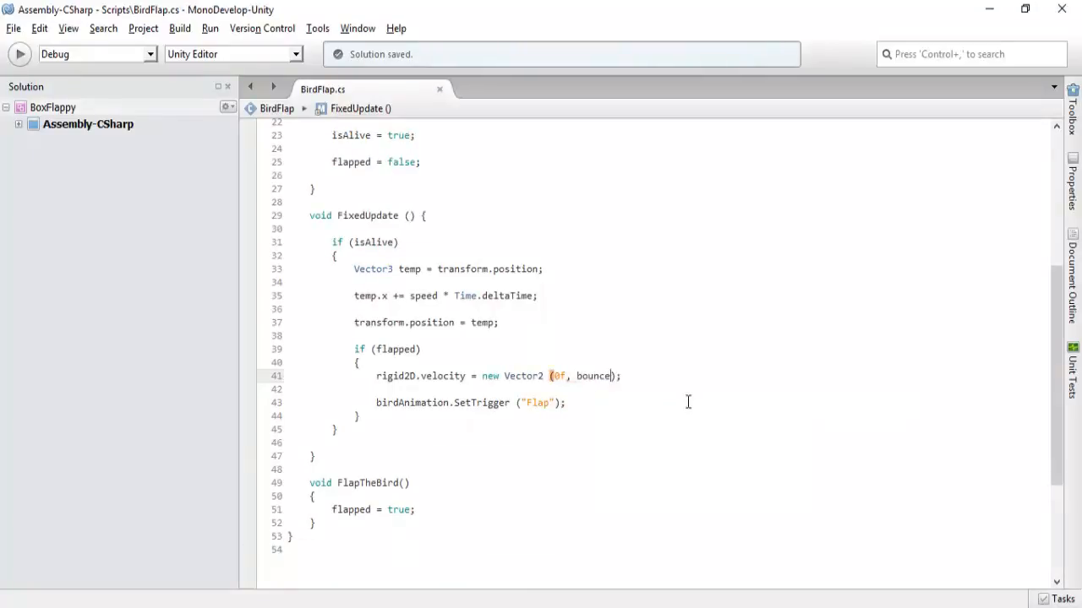
pyautogui.click(682, 385)
pyautogui.scroll(6, 625, 395)
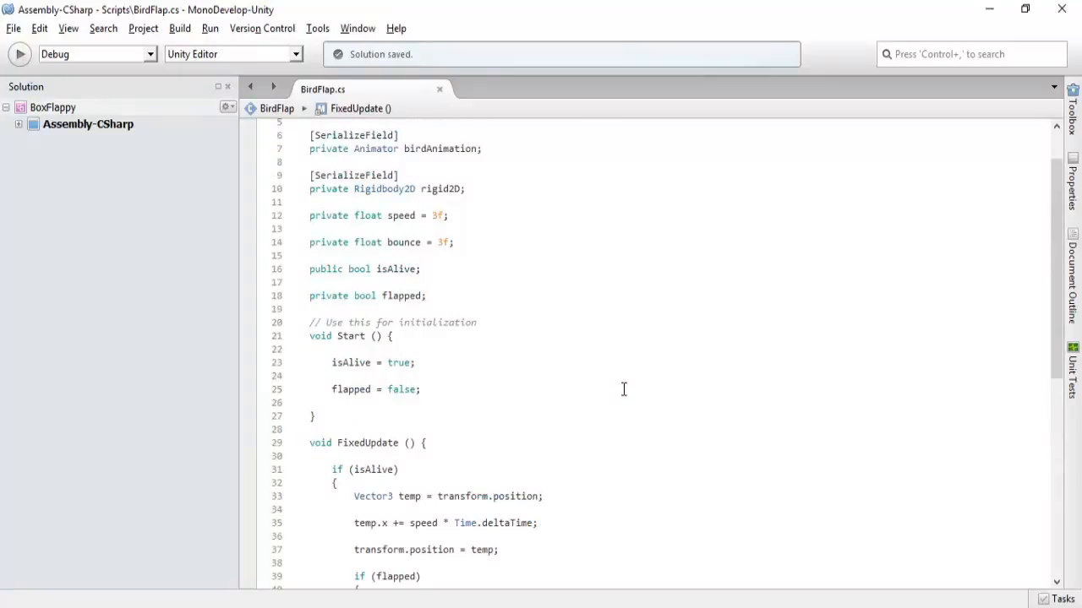
pyautogui.click(439, 216)
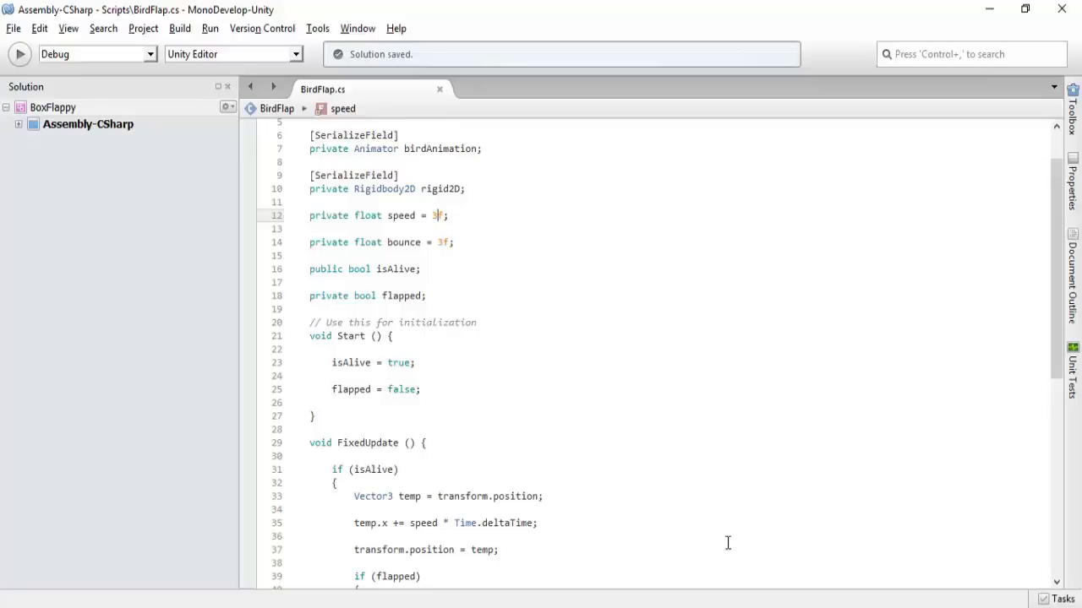
pyautogui.scroll(-6, 529, 457)
pyautogui.click(430, 508)
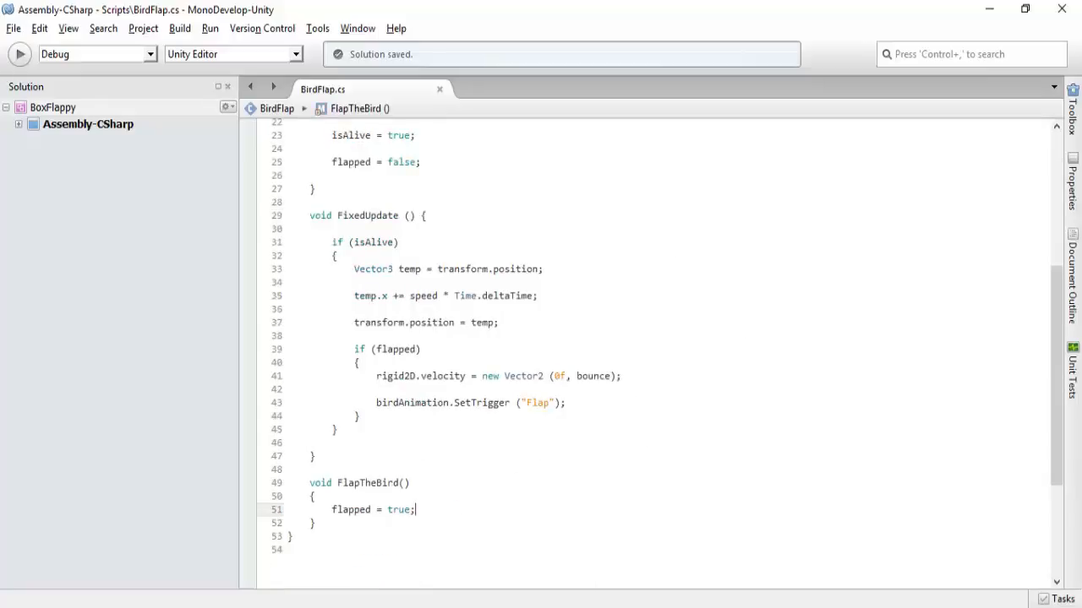
pyautogui.click(360, 483)
# Switch to Unity, save the GamePlay scene, and add a UI Button to it
pyautogui.click(340, 607)
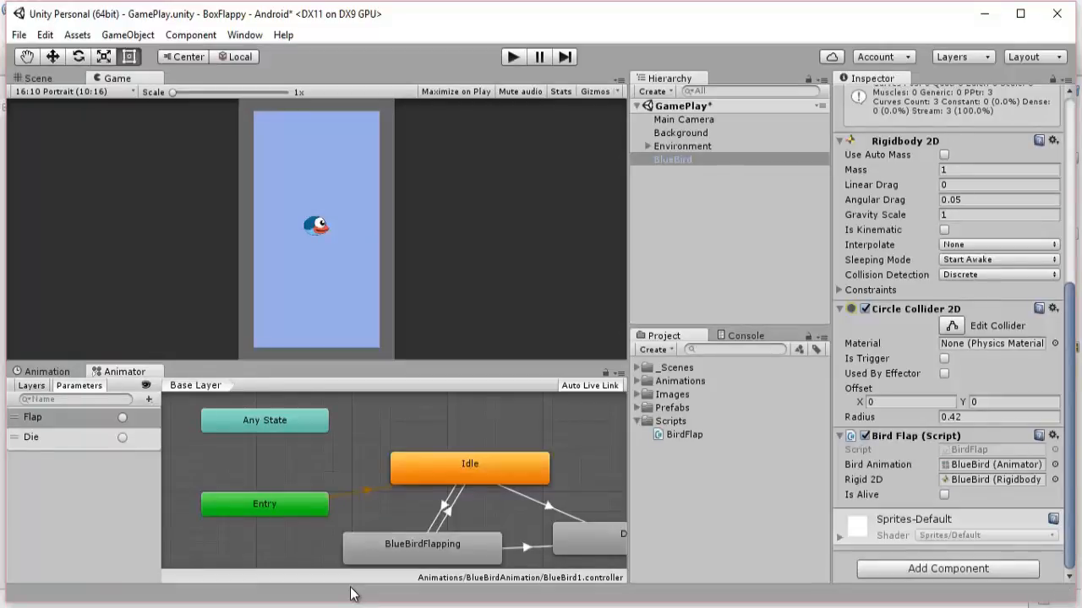
pyautogui.hotkey('ctrl', 's')
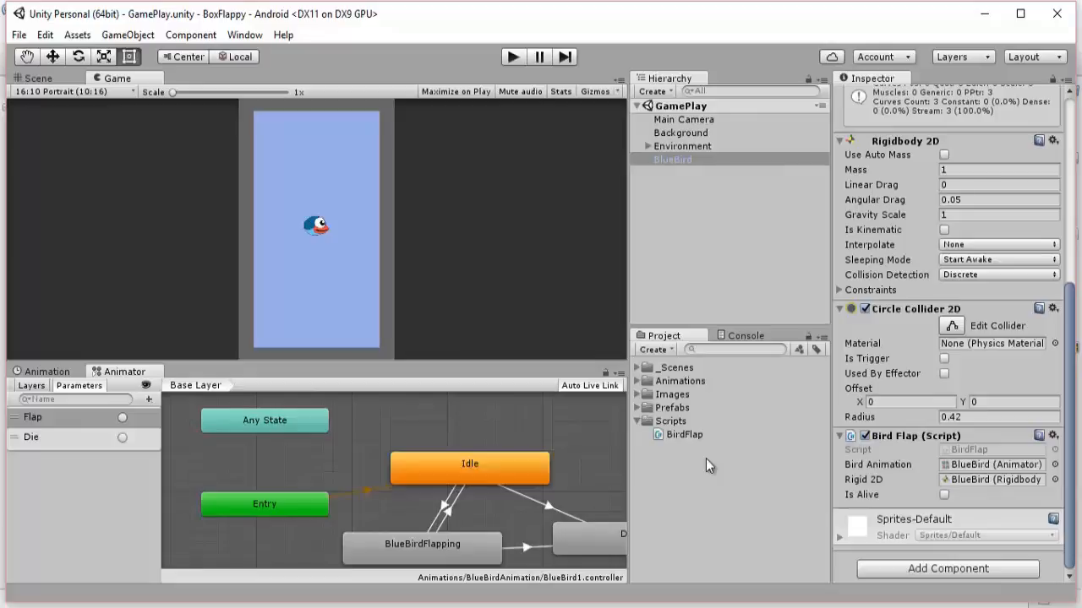
pyautogui.click(657, 92)
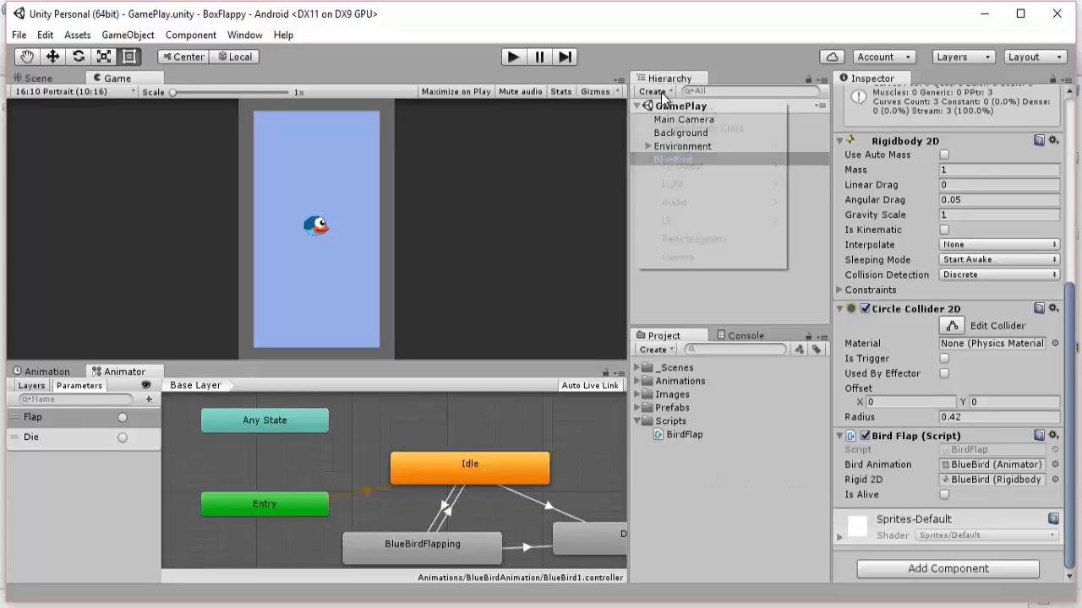
pyautogui.moveTo(681, 227)
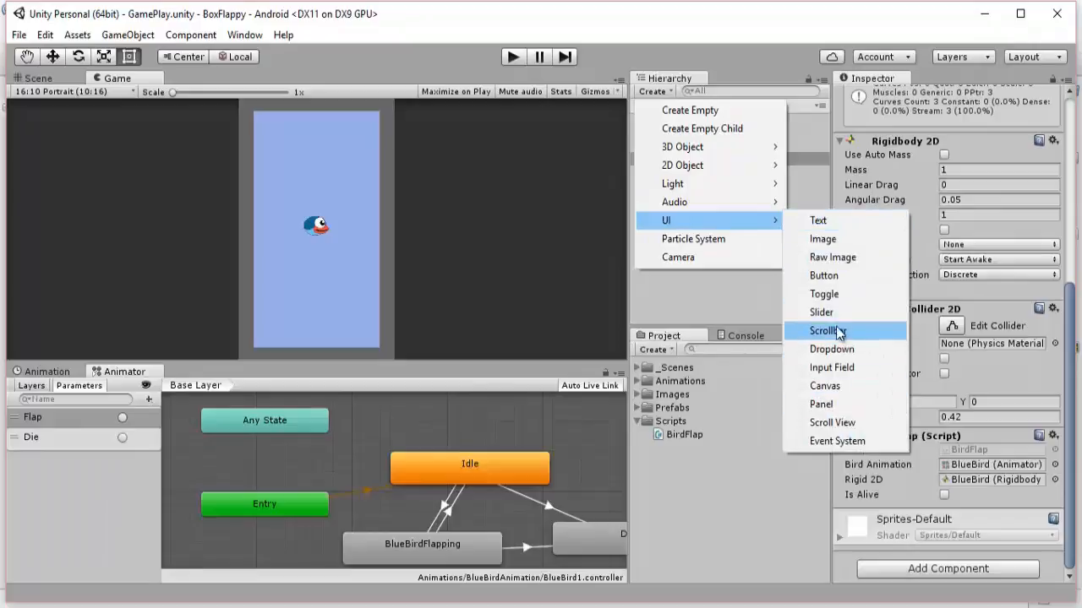
pyautogui.click(830, 275)
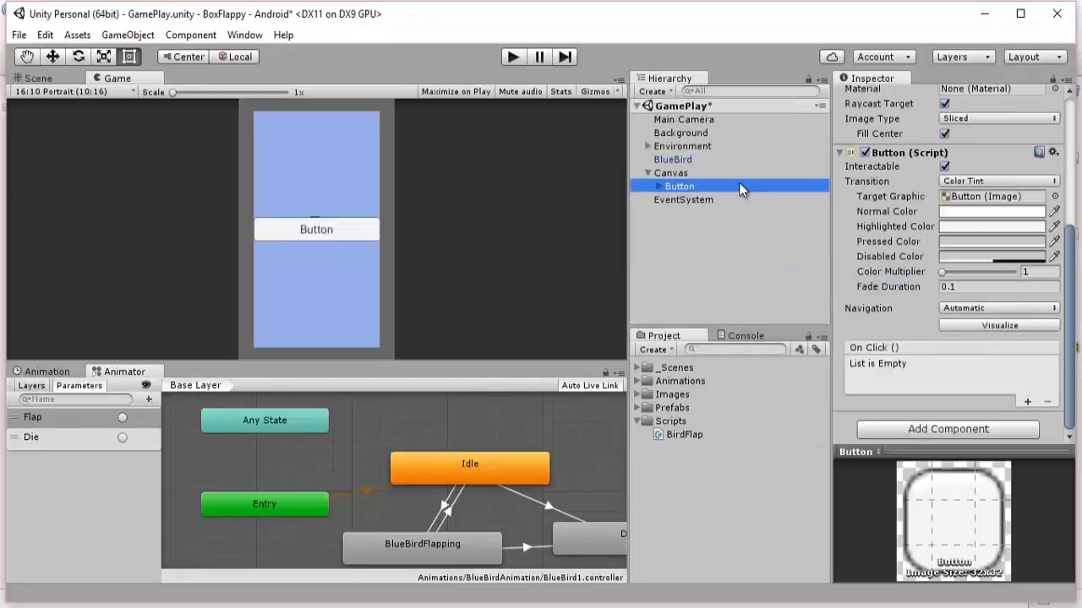
# Examine the properties of the new Canvas, its Button, the Button's Text child and the EventSystem
pyautogui.click(671, 174)
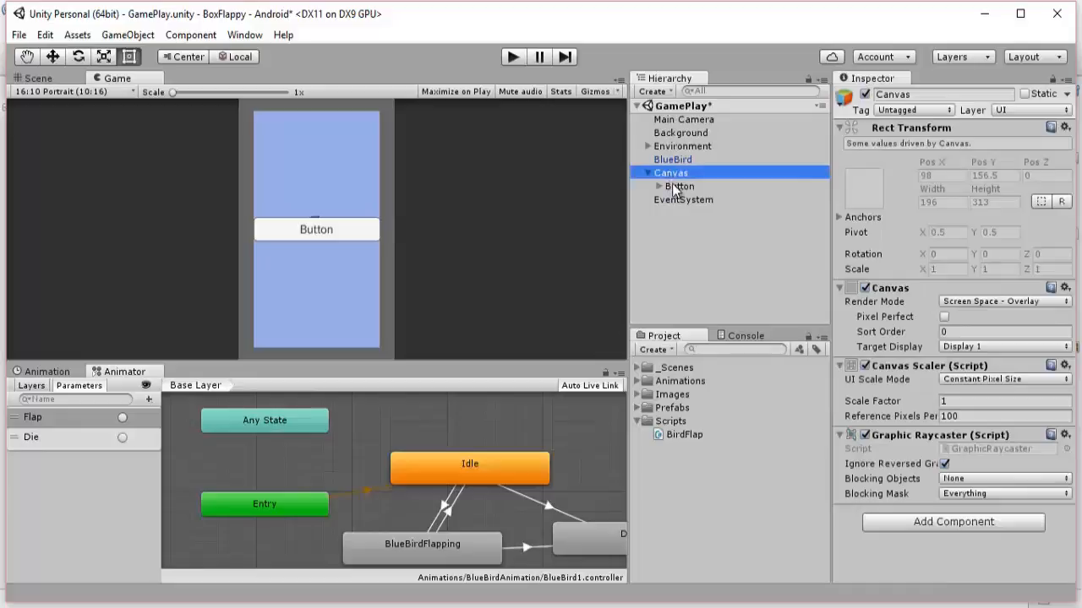
pyautogui.click(680, 187)
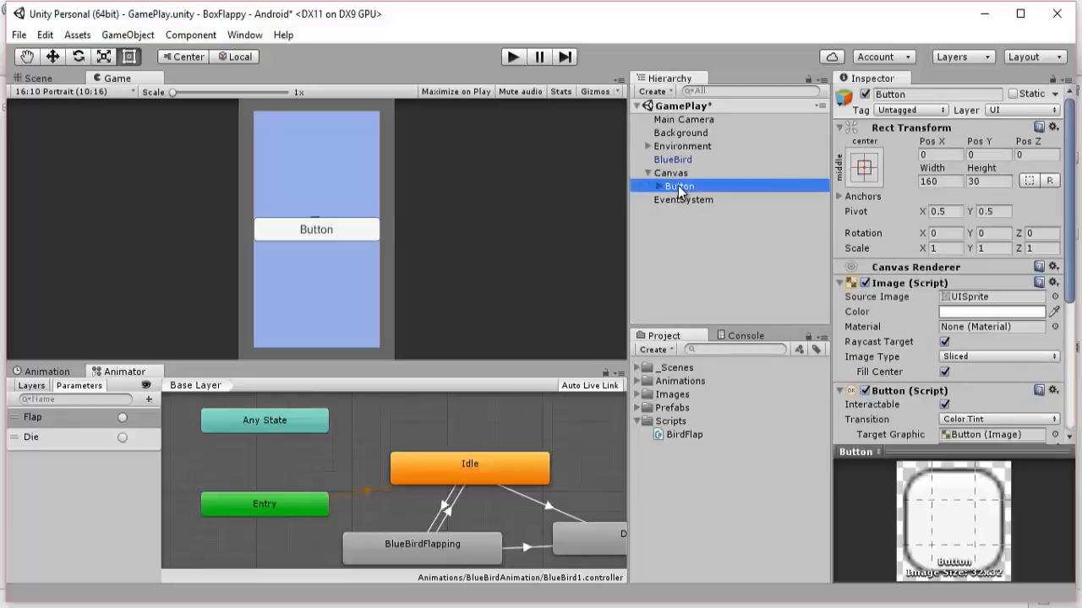
pyautogui.click(675, 173)
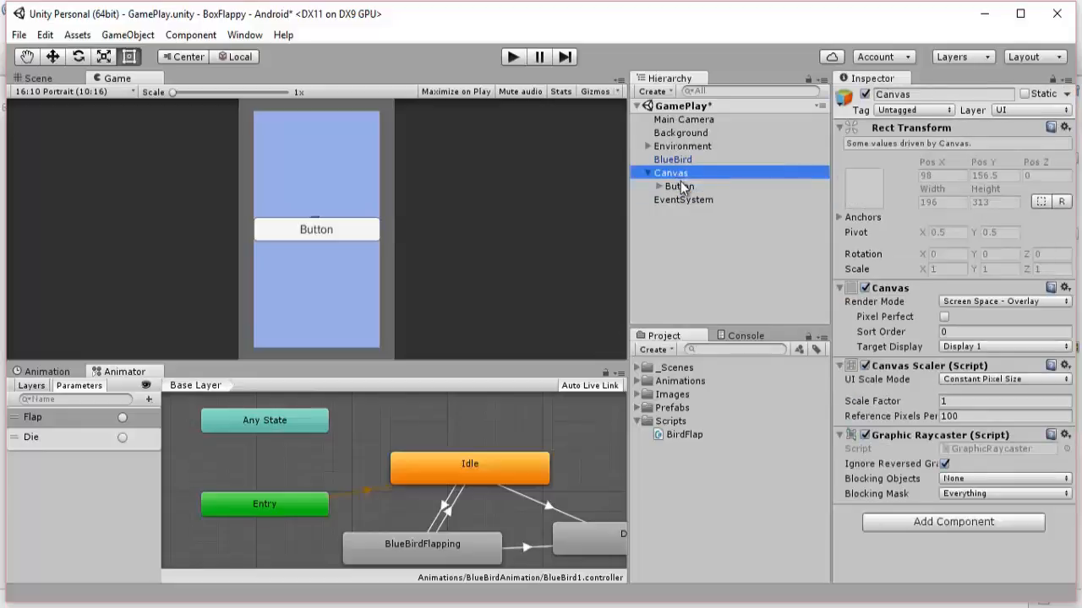
pyautogui.click(673, 186)
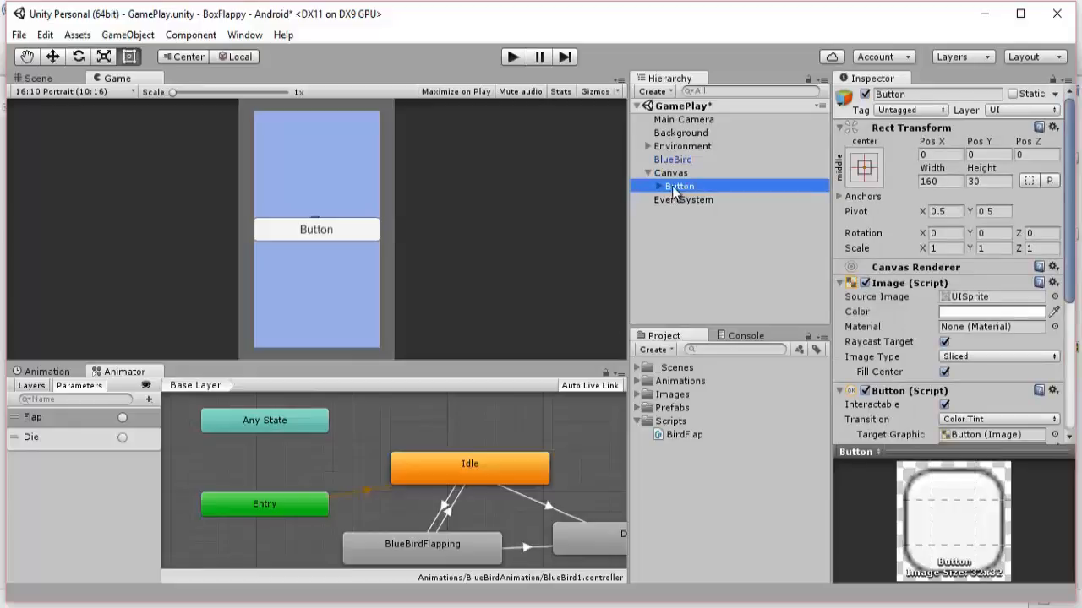
pyautogui.click(659, 186)
pyautogui.click(673, 212)
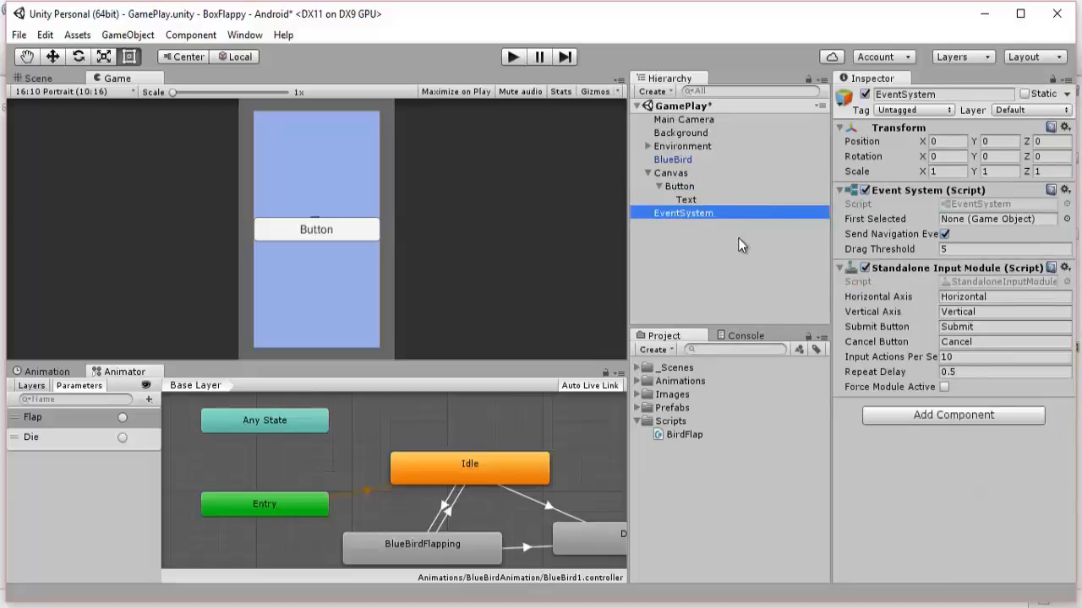
pyautogui.click(688, 200)
# Examine the Canvas, its Button and the Text child in the Scene view, framing the Canvas to see its full outline
pyautogui.click(38, 80)
pyautogui.scroll(4, 414, 273)
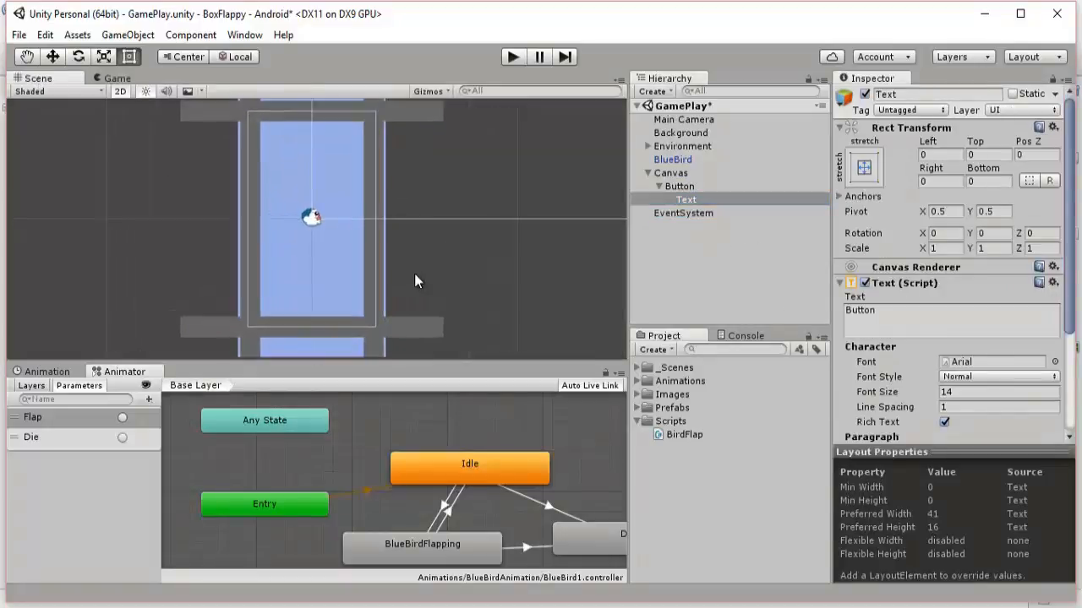
pyautogui.click(670, 174)
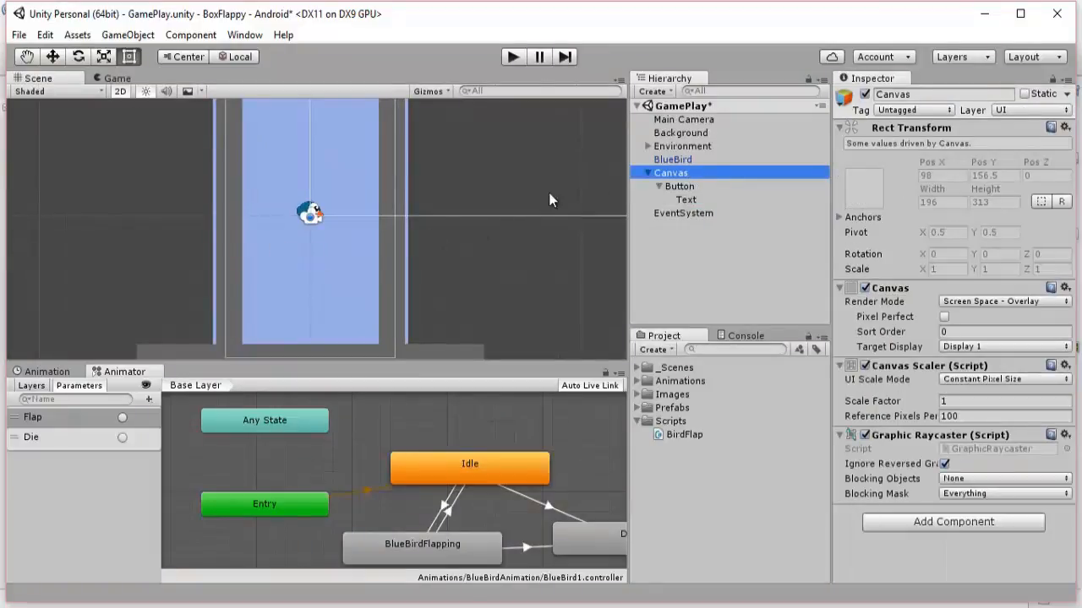
pyautogui.click(690, 186)
pyautogui.click(690, 200)
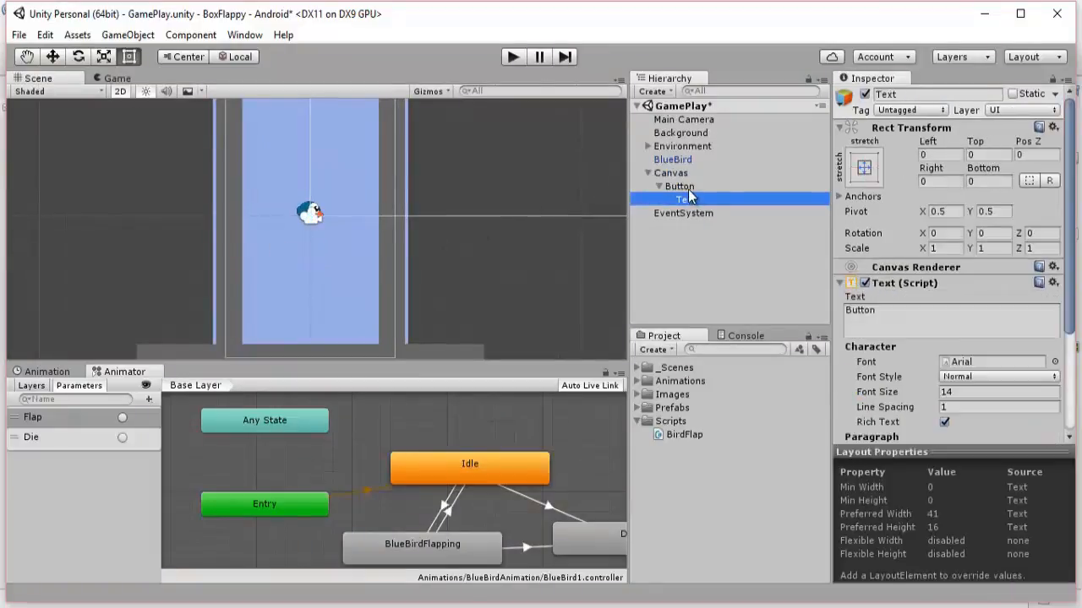
pyautogui.click(688, 187)
pyautogui.click(680, 173)
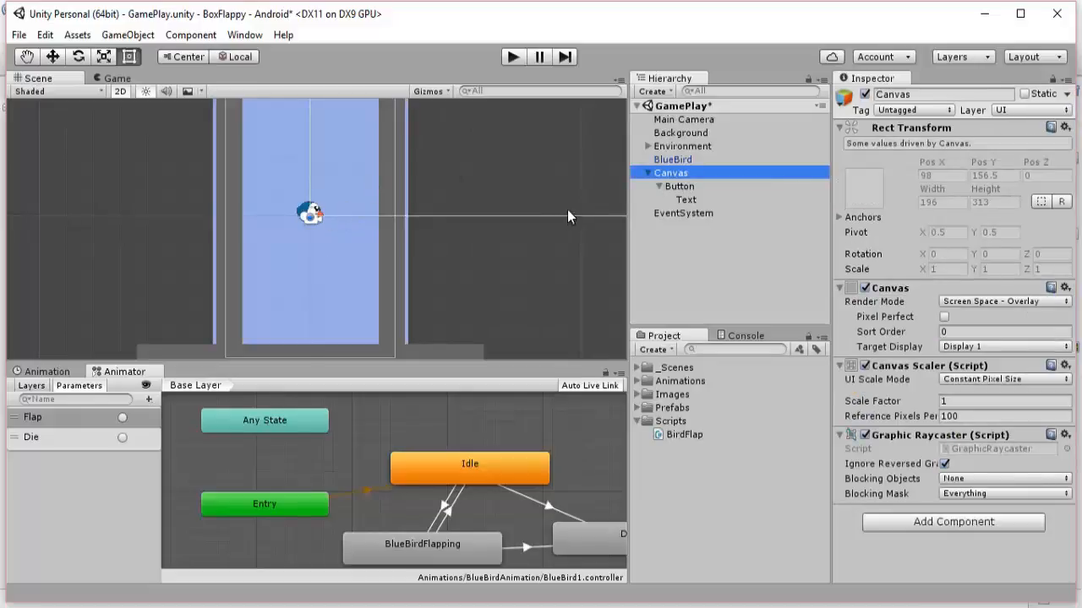
pyautogui.scroll(-5, 434, 245)
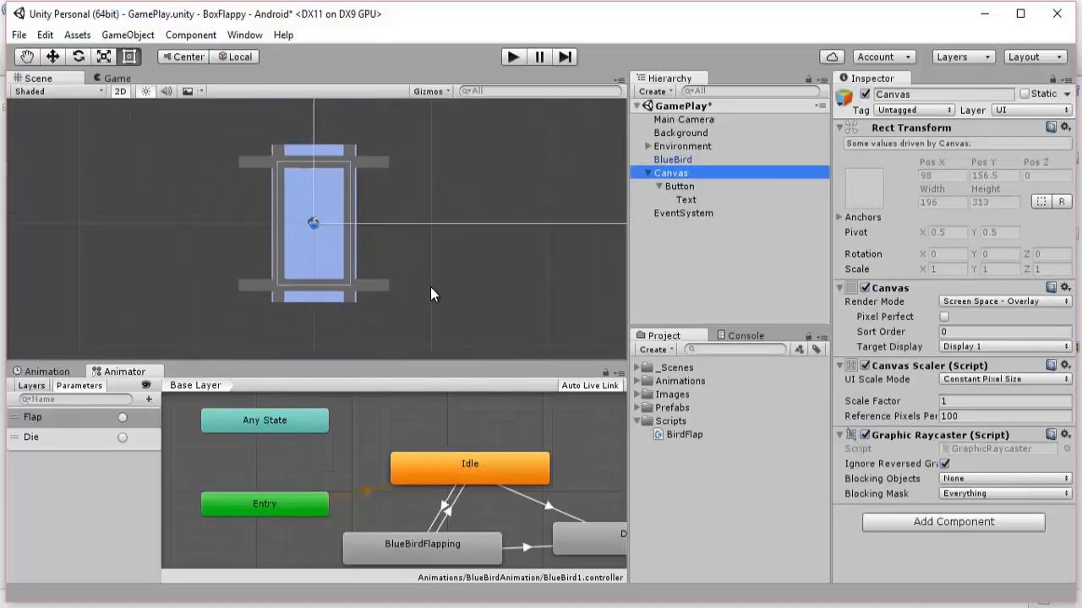
pyautogui.scroll(-2, 431, 289)
pyautogui.click(694, 185)
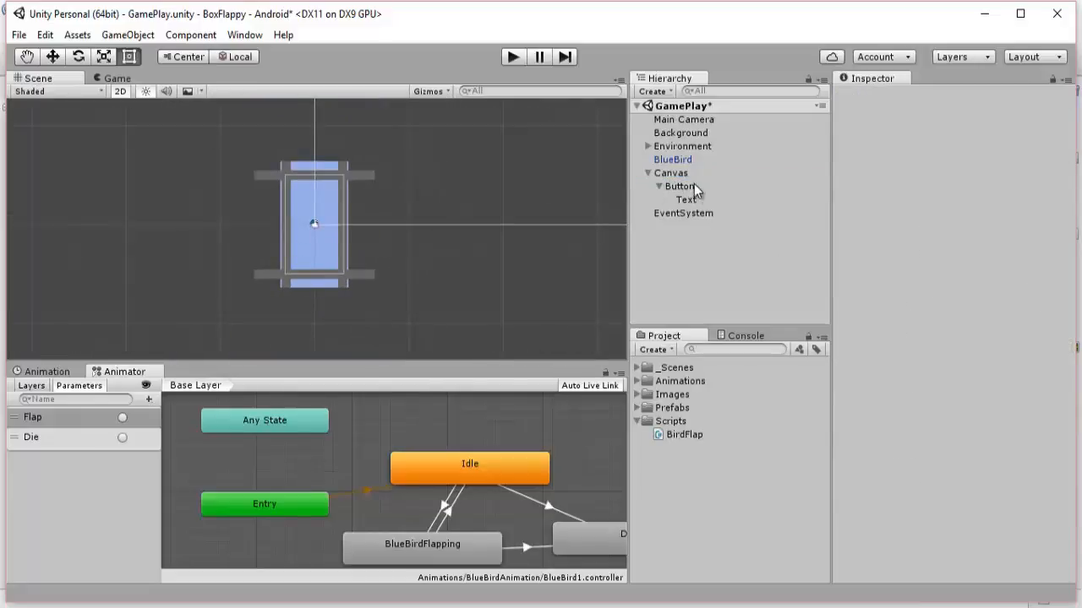
pyautogui.click(688, 174)
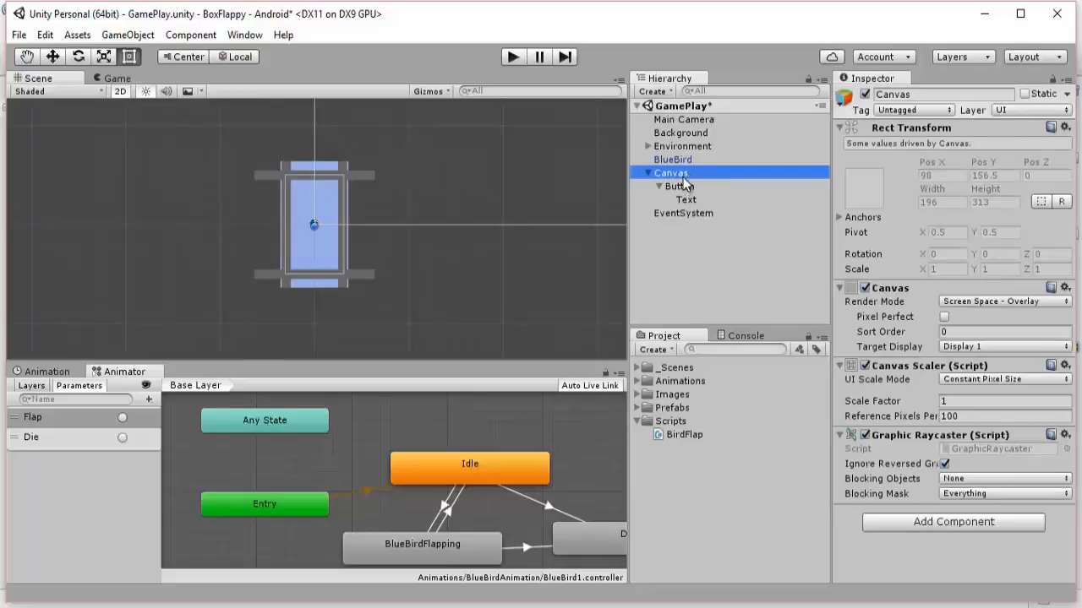
pyautogui.click(686, 238)
pyautogui.click(681, 174)
pyautogui.press('f')
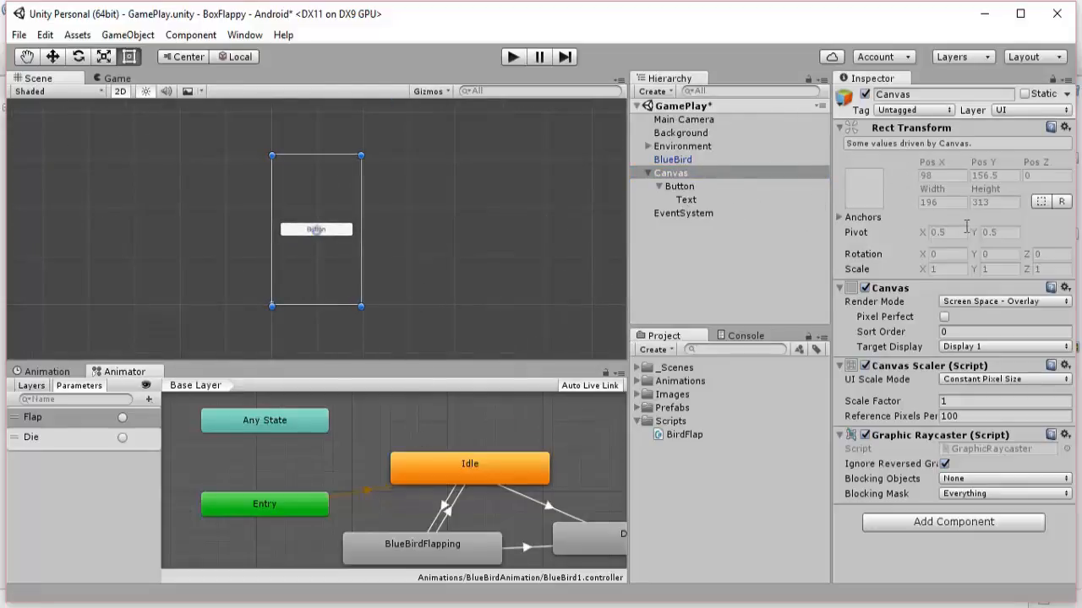
# Set the Canvas to Screen Space - Camera with Main Camera as render camera, and its UI Scale Mode to Scale With Screen Size
pyautogui.click(982, 301)
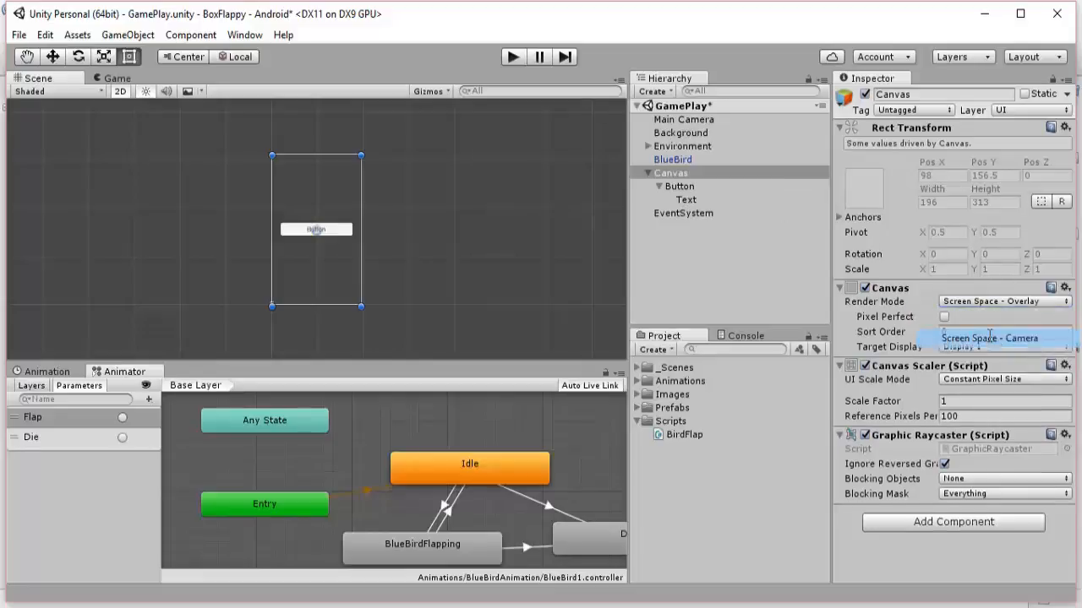
pyautogui.click(990, 338)
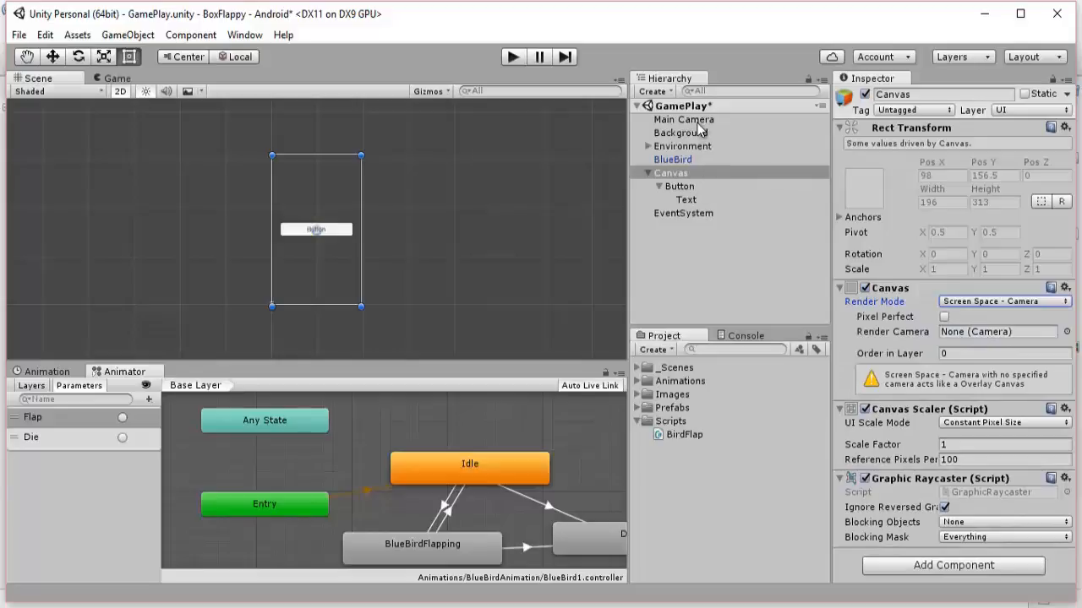
pyautogui.moveTo(700, 122); pyautogui.dragTo(955, 332)
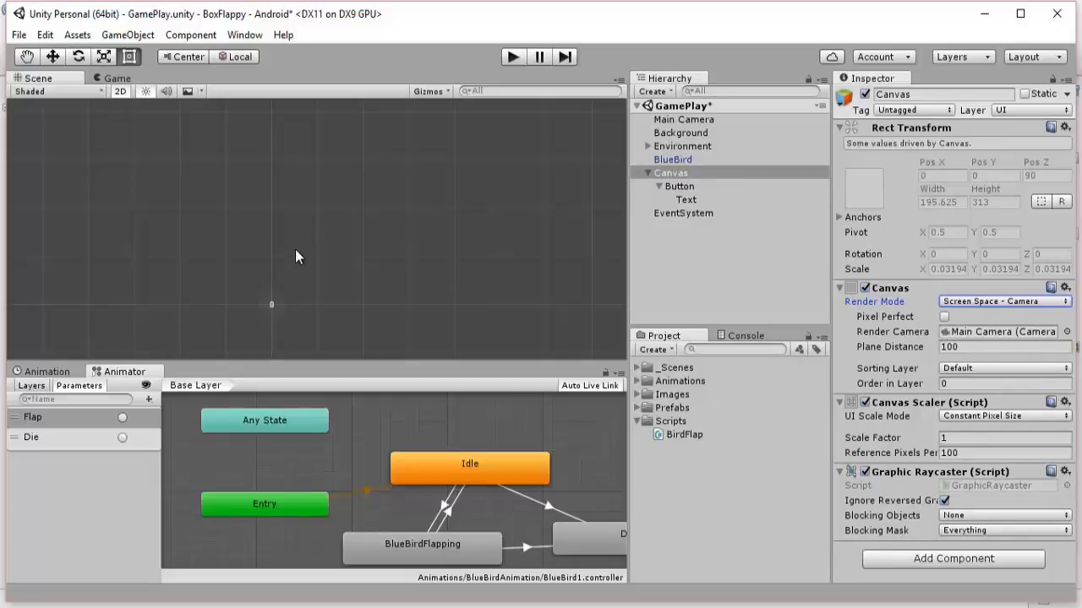
pyautogui.click(679, 187)
pyautogui.click(670, 172)
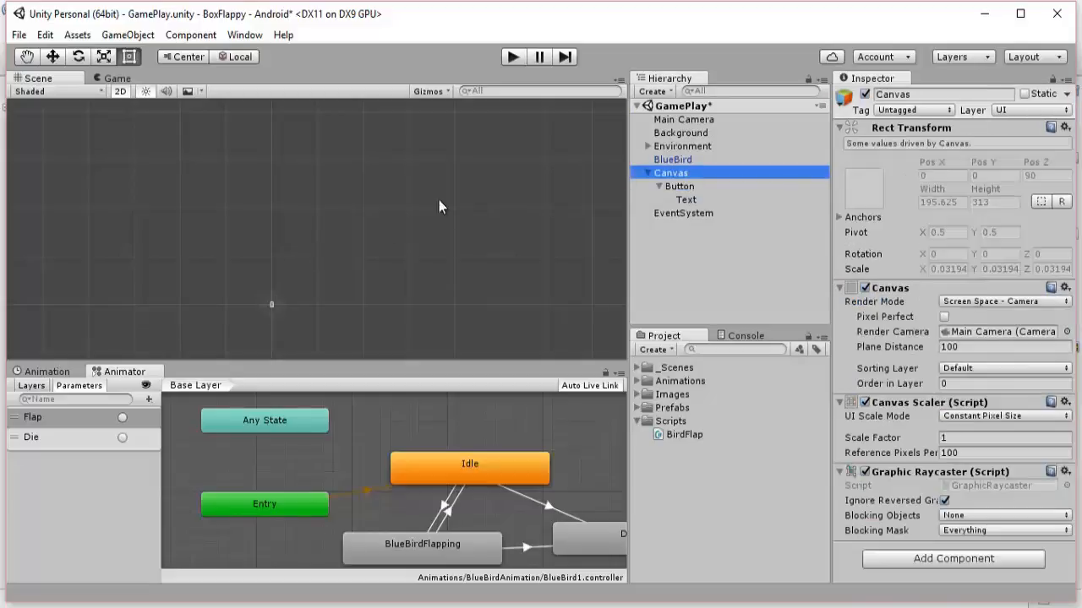
pyautogui.click(287, 261)
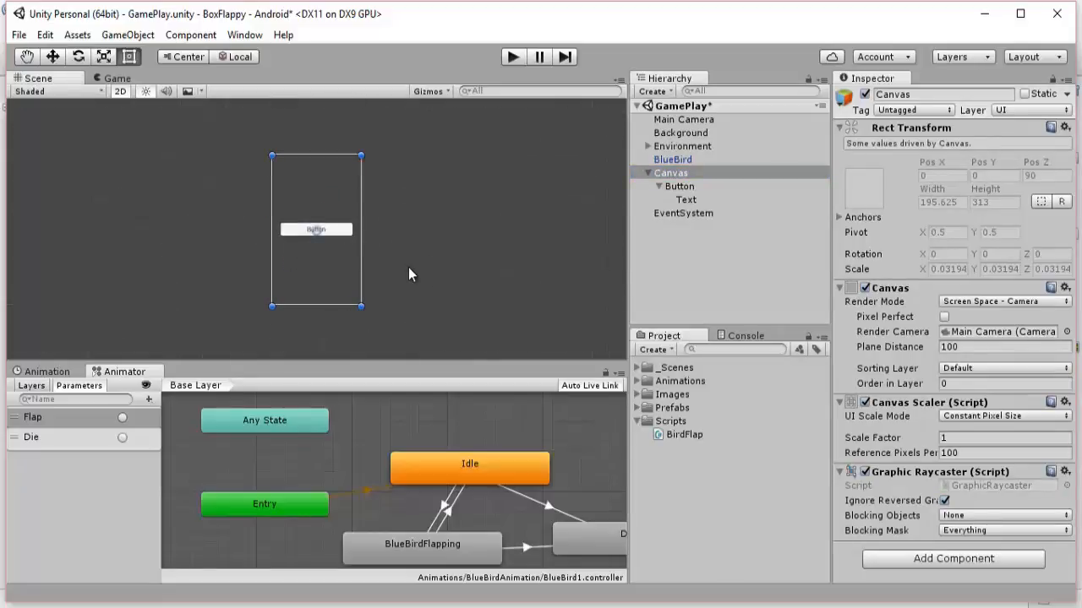
pyautogui.click(1022, 416)
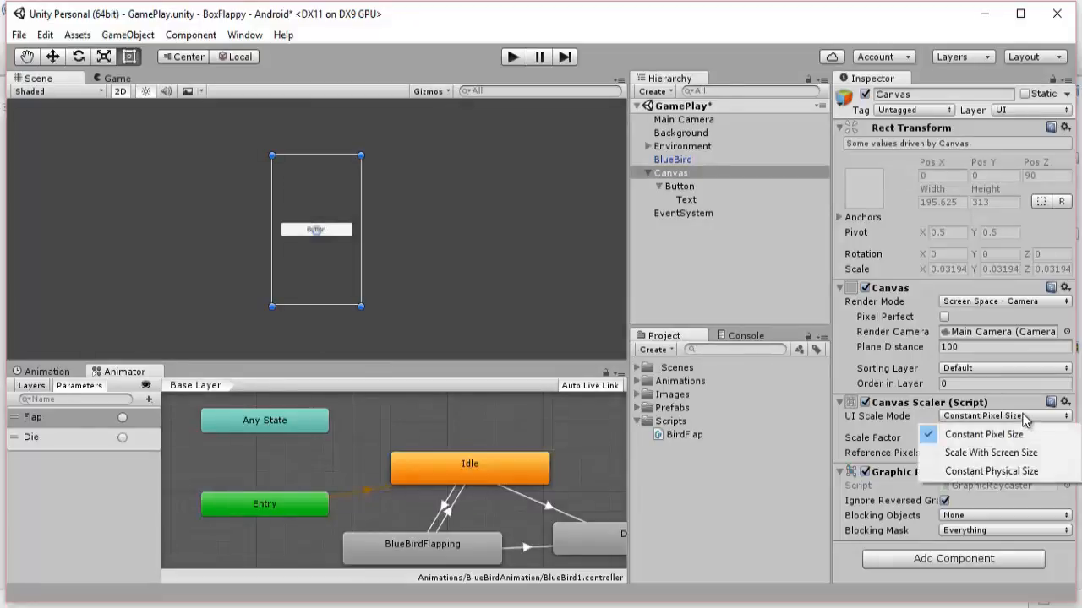
pyautogui.click(991, 453)
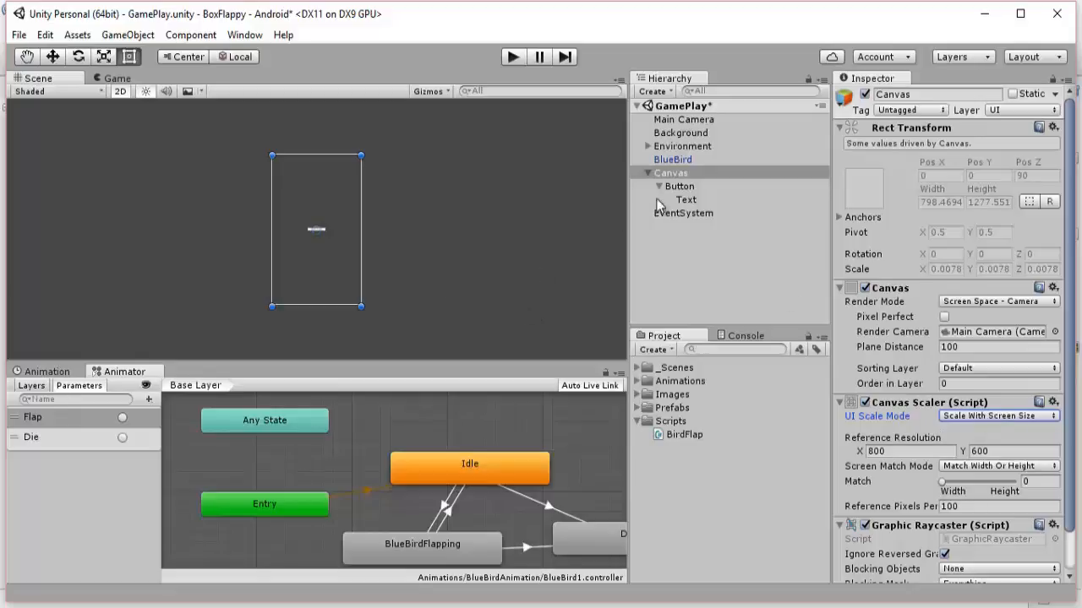
# Delete the Button's Text child and rename the Button to FlapButton
pyautogui.click(694, 200)
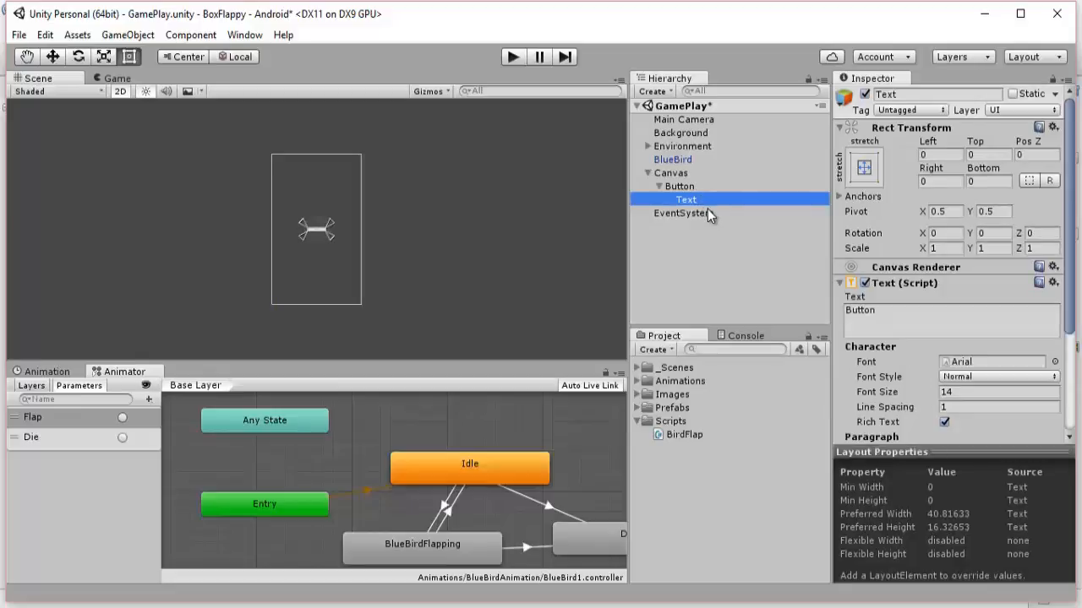
pyautogui.press('Delete')
pyautogui.click(690, 186)
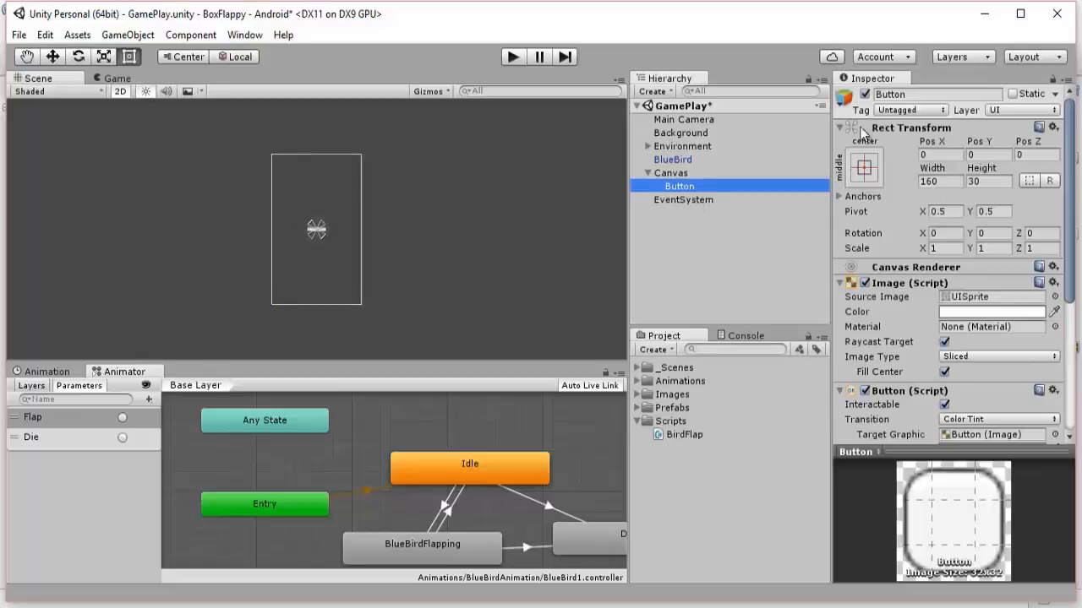
pyautogui.doubleClick(912, 95)
pyautogui.write('F')
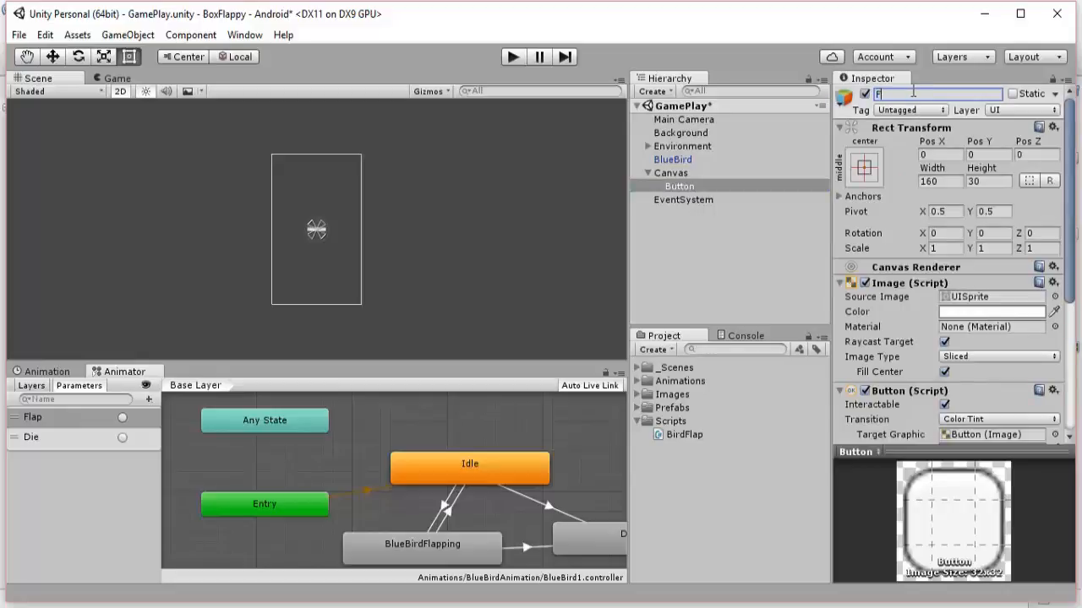
pyautogui.write('lapButton')
pyautogui.press('Return')
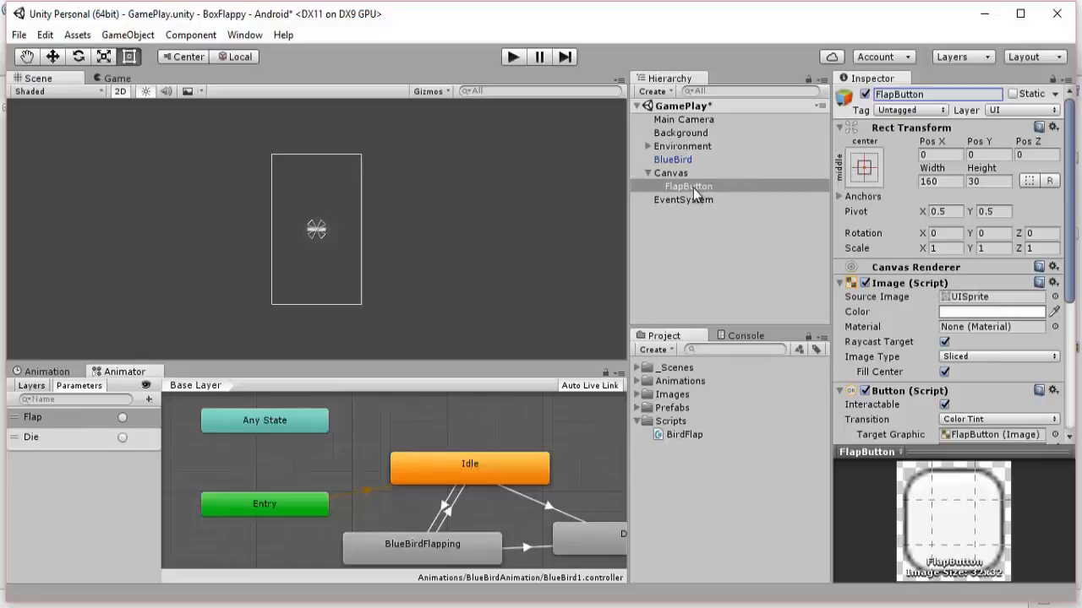
# Stretch the FlapButton in the Scene view to cover the whole Canvas, about 798 wide and 1278 high
pyautogui.scroll(-2, 395, 239)
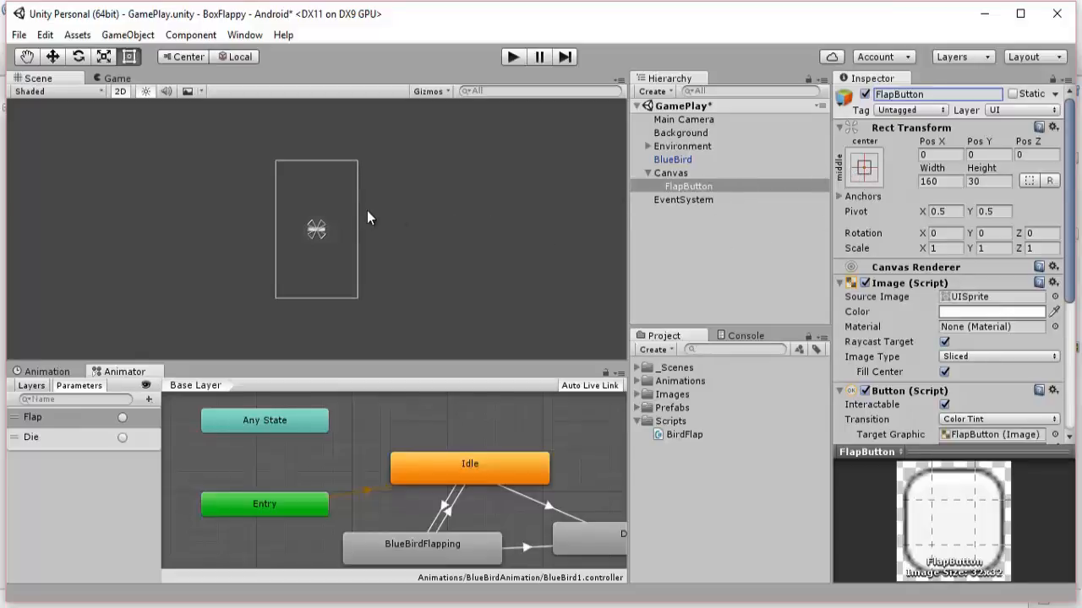
pyautogui.press('f')
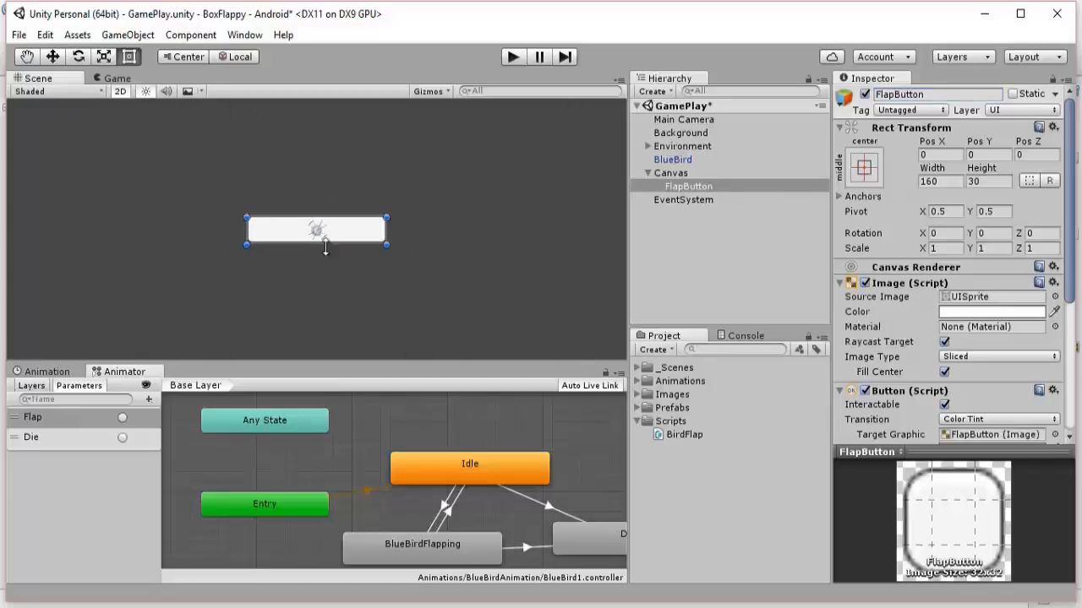
pyautogui.scroll(-8, 323, 260)
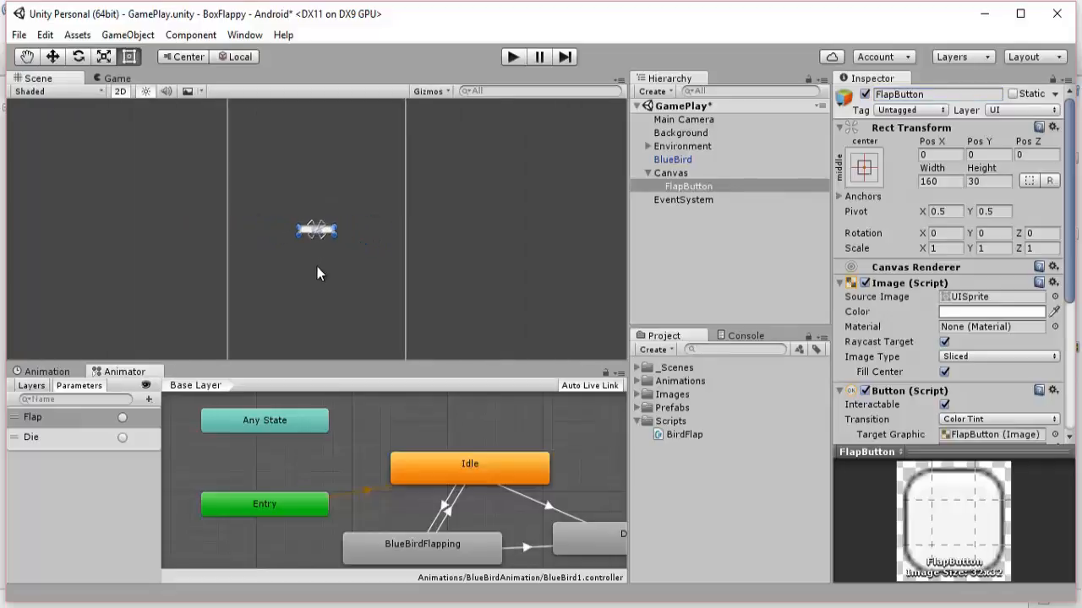
pyautogui.scroll(-3, 313, 268)
pyautogui.scroll(3, 313, 268)
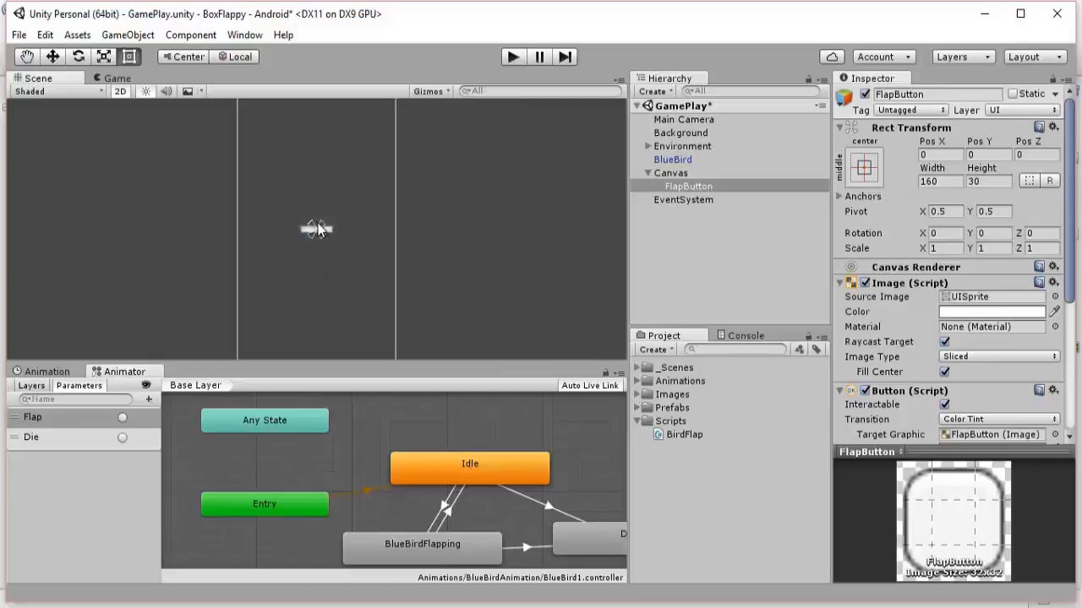
pyautogui.scroll(3, 313, 240)
pyautogui.moveTo(307, 229); pyautogui.dragTo(304, 160)
pyautogui.moveTo(293, 244); pyautogui.dragTo(291, 300)
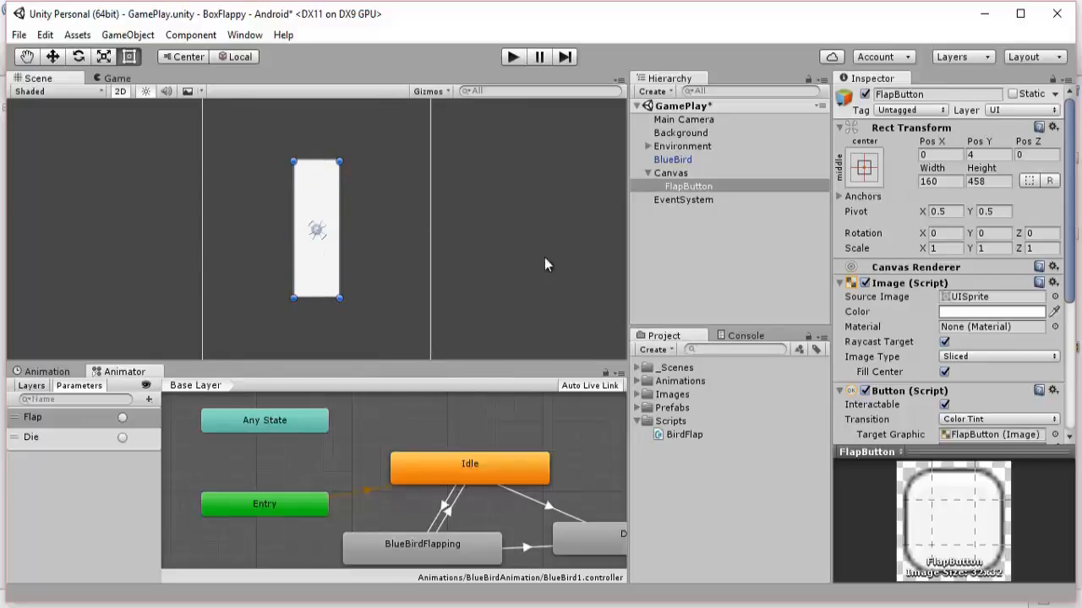
pyautogui.scroll(-2, 317, 241)
pyautogui.scroll(-1, 319, 283)
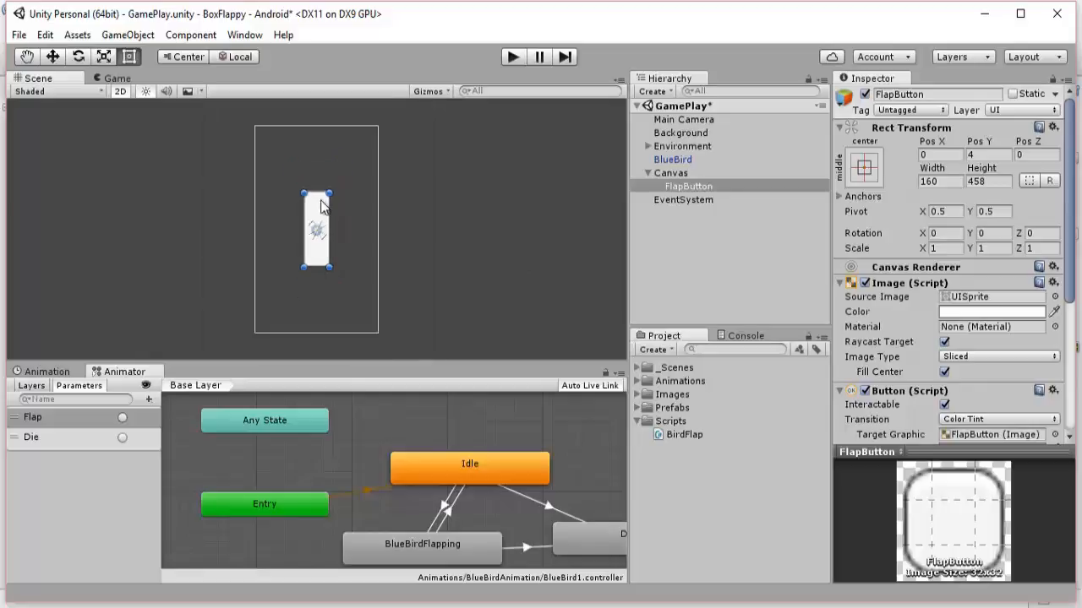
pyautogui.moveTo(304, 192); pyautogui.dragTo(256, 126)
pyautogui.moveTo(327, 264); pyautogui.dragTo(378, 334)
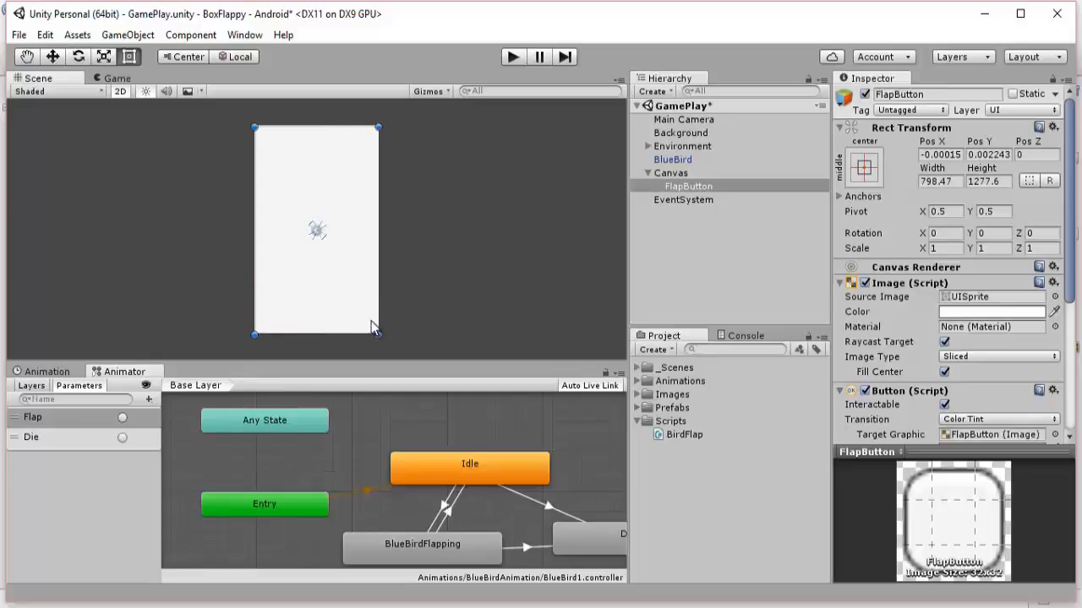
# Set the FlapButton's Pos X and Pos Y to 0, and fine-tune its outline to a height of 1278
pyautogui.click(942, 155)
pyautogui.write('0')
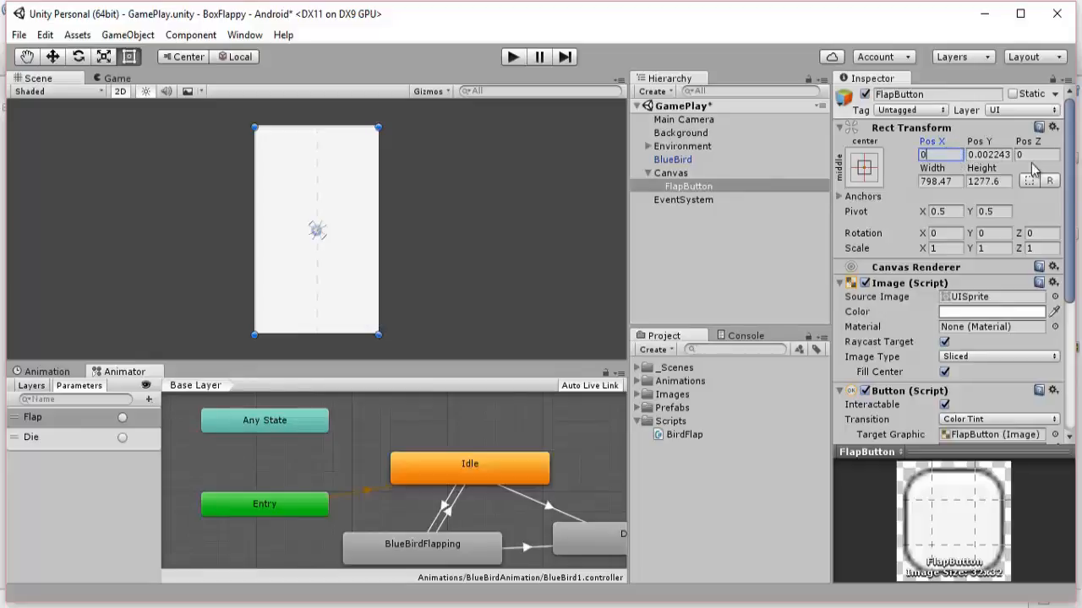
pyautogui.click(988, 154)
pyautogui.write('0')
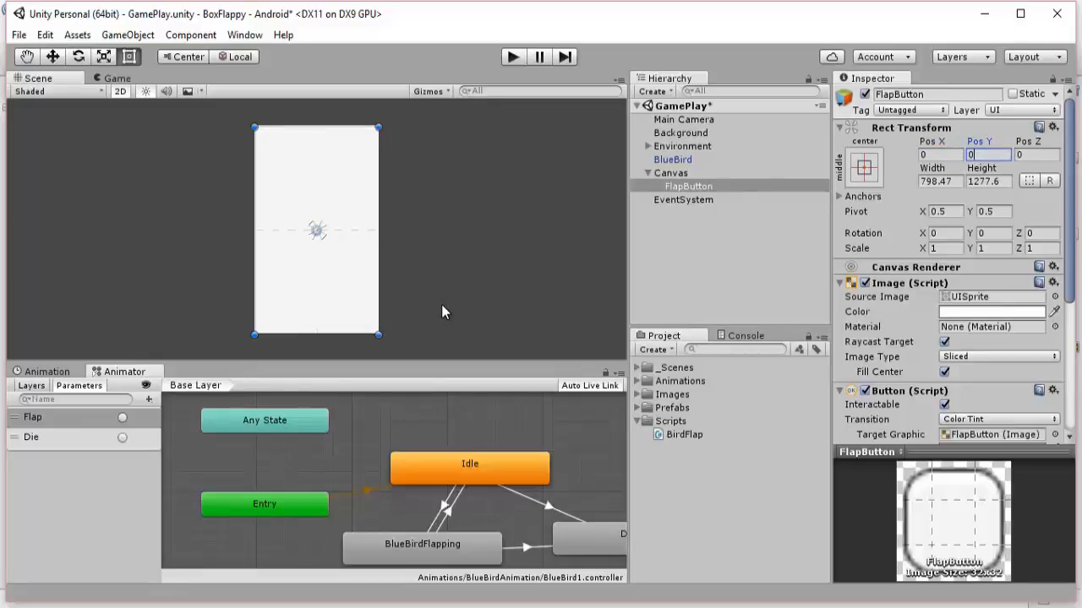
pyautogui.moveTo(375, 266)
pyautogui.mouseDown()
pyautogui.moveTo(364, 265)
pyautogui.moveTo(376, 284)
pyautogui.mouseUp()
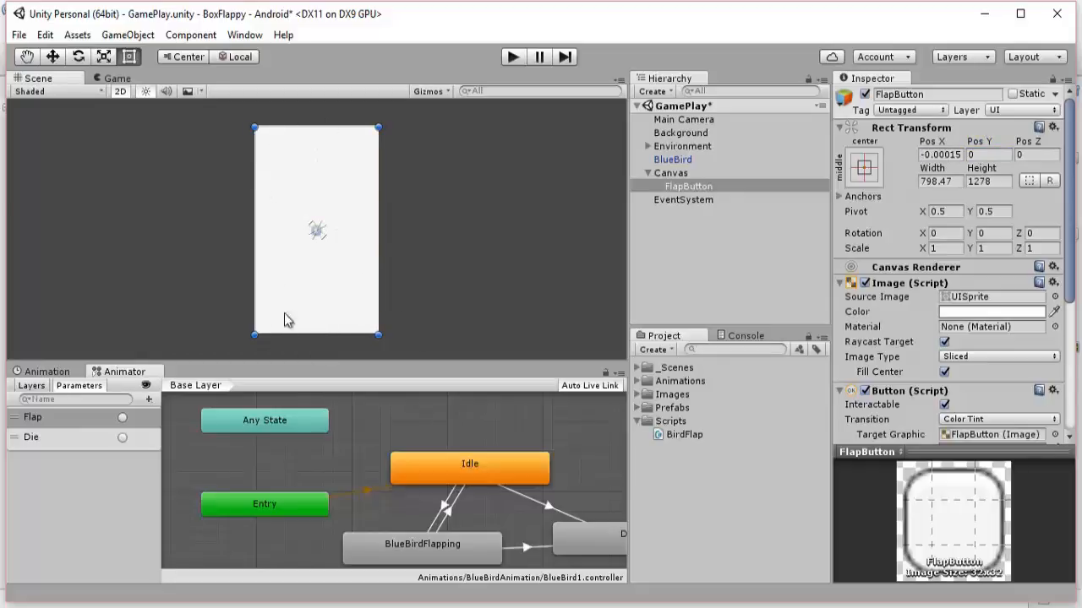
# Check the FlapButton's coverage in the Game view against the Scene view, and set its width to 800
pyautogui.click(118, 79)
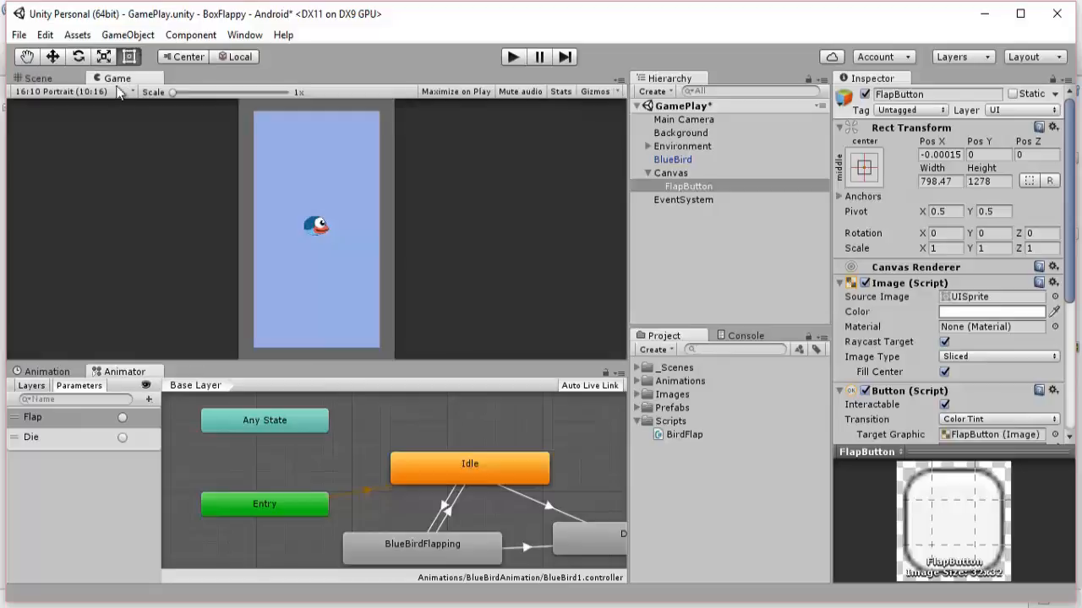
pyautogui.click(38, 79)
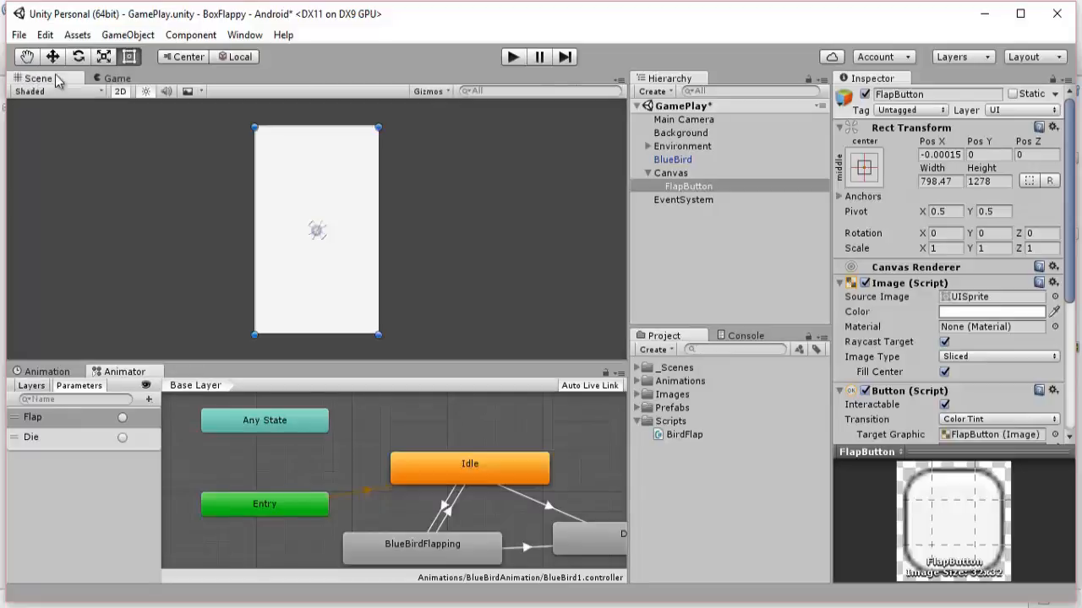
pyautogui.click(119, 79)
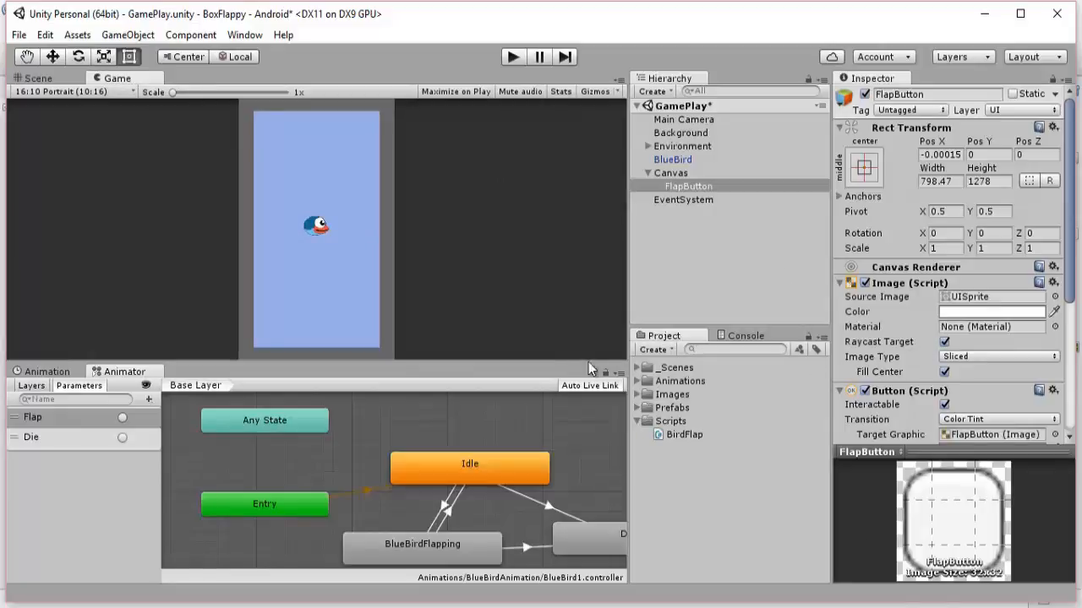
pyautogui.click(47, 79)
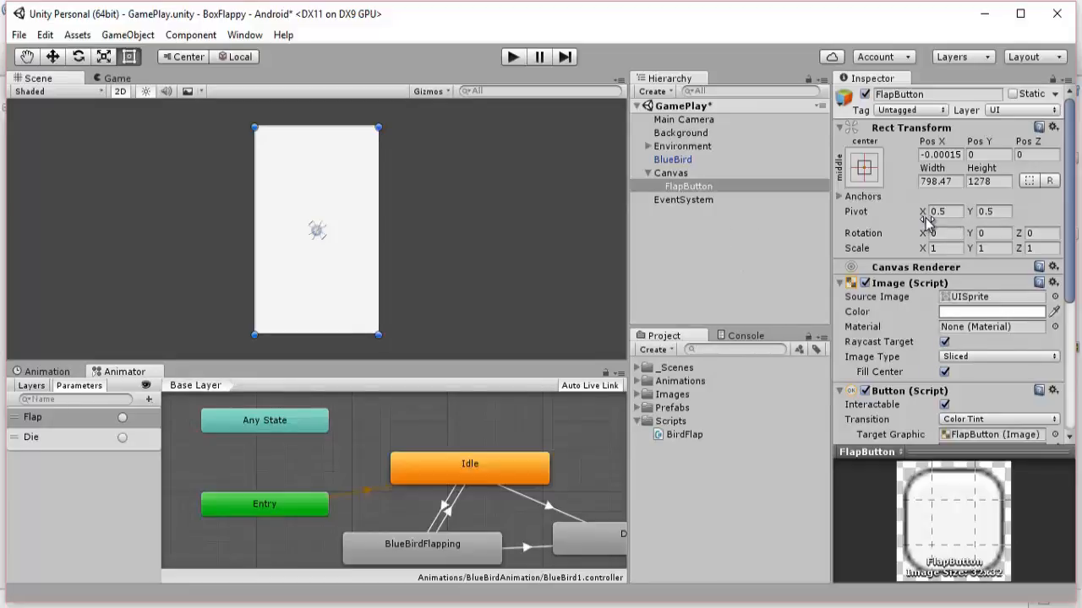
pyautogui.click(940, 182)
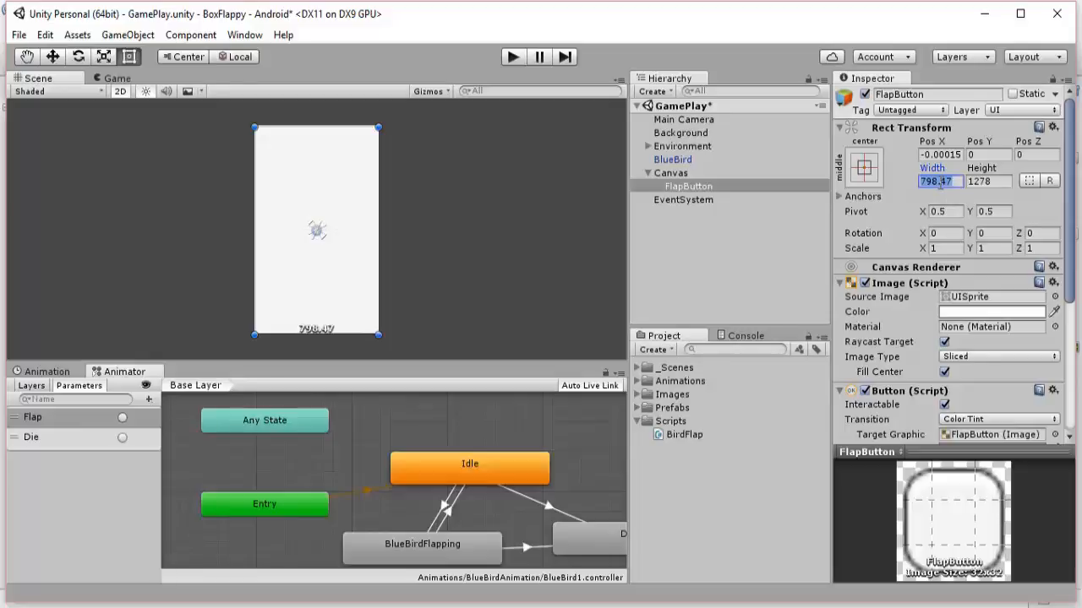
pyautogui.write('800')
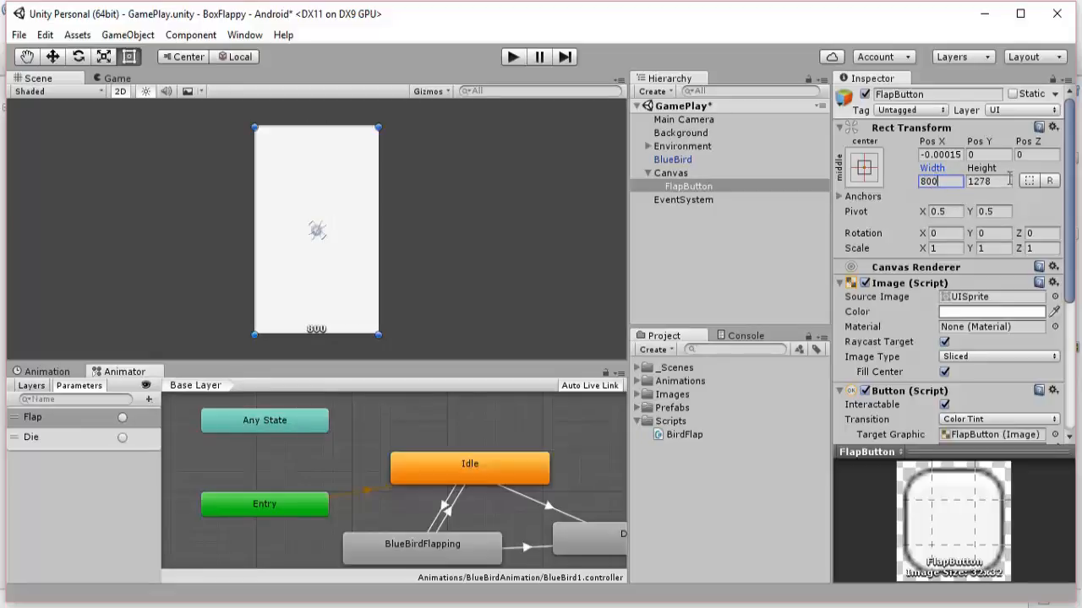
# Set the FlapButton's Pos X to exactly 0 in its Rect Transform
pyautogui.click(942, 157)
pyautogui.moveTo(943, 155); pyautogui.dragTo(961, 156)
pyautogui.press('BackSpace')
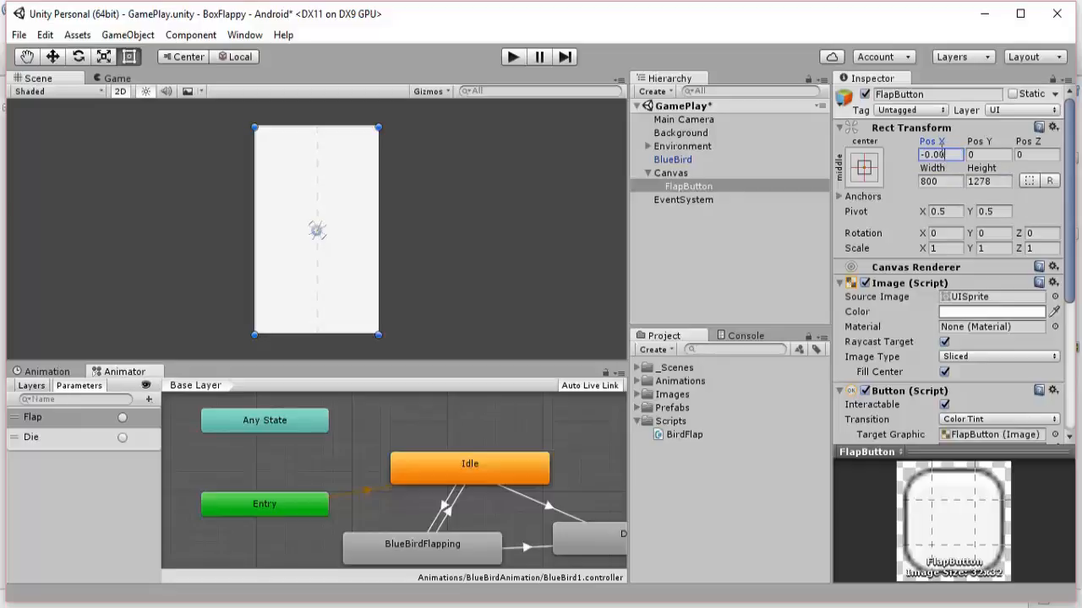
pyautogui.press('BackSpace')
pyautogui.press('BackSpace')
pyautogui.press('BackSpace')
pyautogui.press('BackSpace')
pyautogui.press('BackSpace')
pyautogui.write('0')
# Anchor the FlapButton with the stretch-stretch preset, also setting its position so it fills the Canvas
pyautogui.click(863, 167)
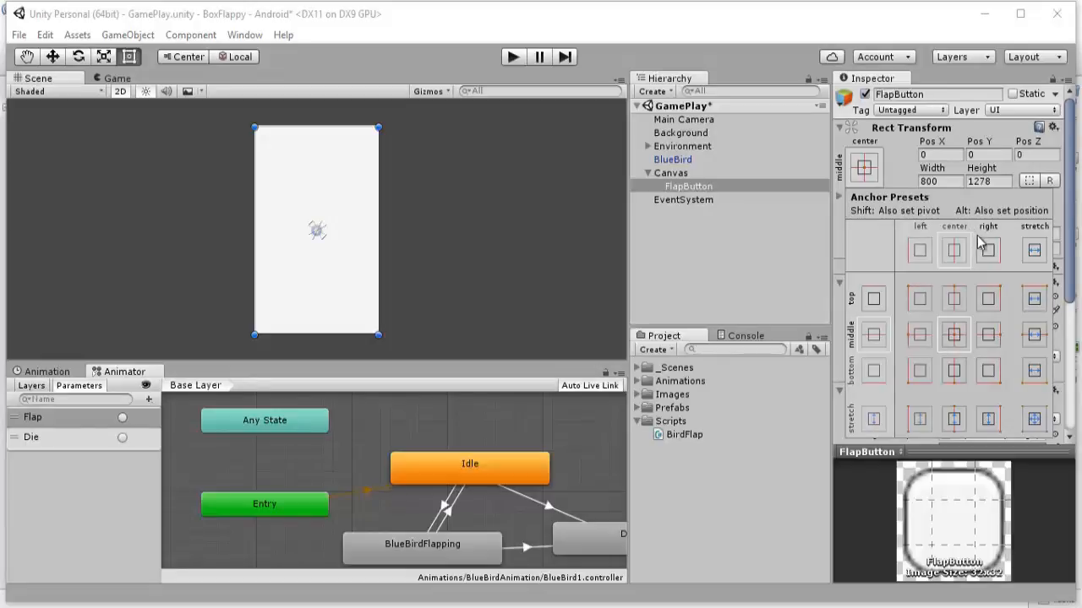
pyautogui.press('alt')
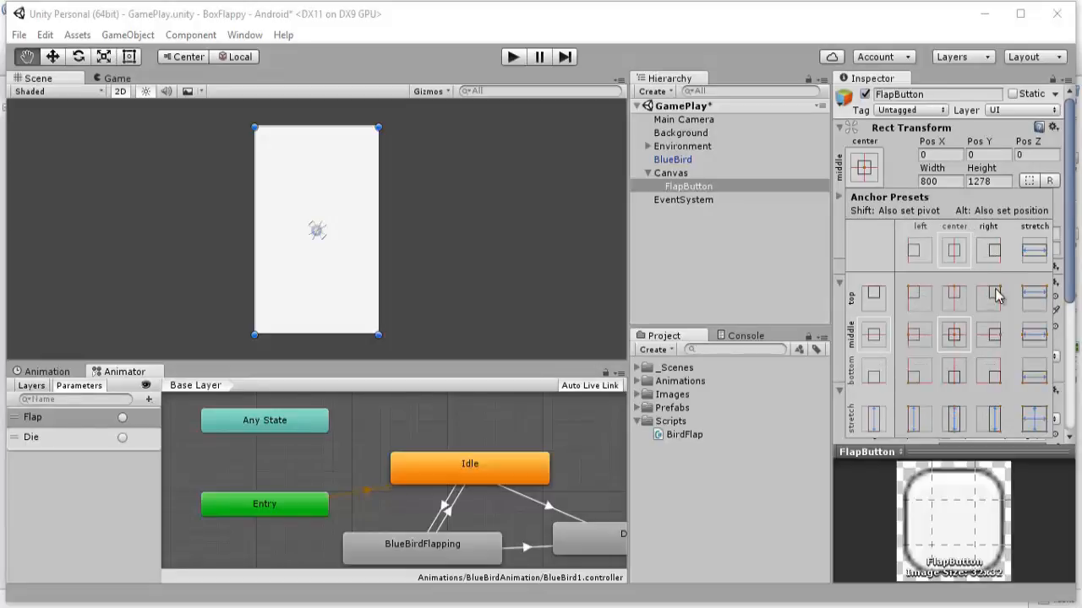
pyautogui.keyDown('alt'); pyautogui.click(1035, 419); pyautogui.keyUp('alt')
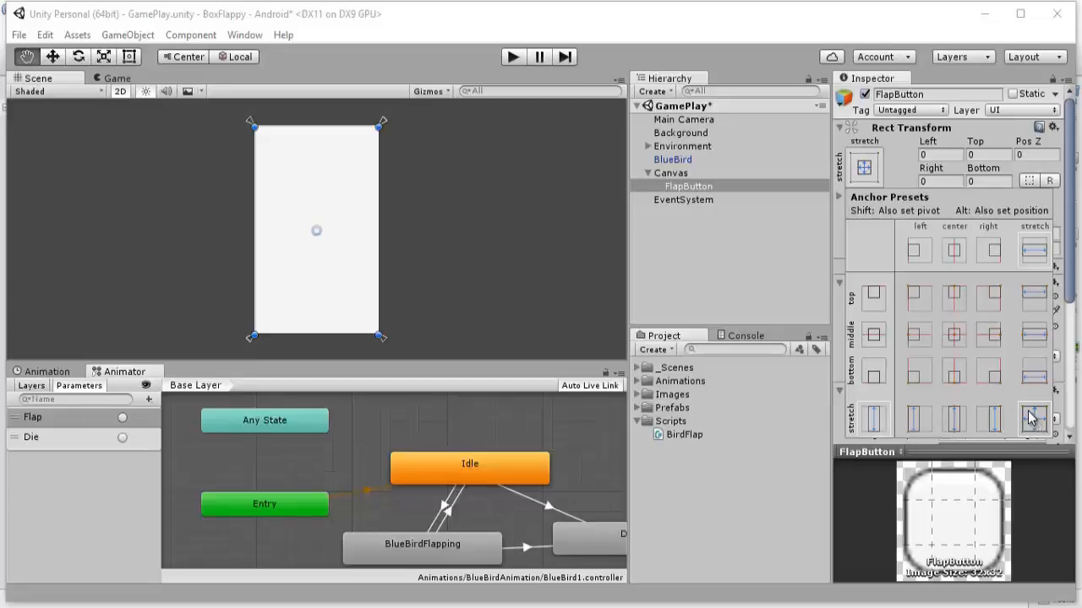
pyautogui.click(738, 262)
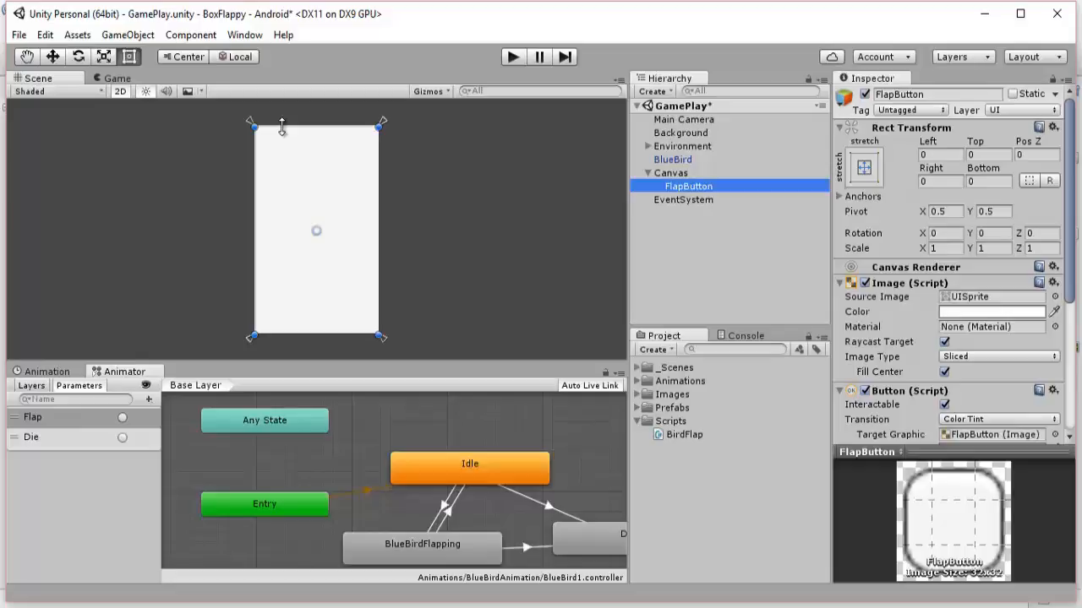
# Compare the FlapButton's display in the Scene and Game views, and inspect the sorting layers of the Canvas, LeftWall and BlueBird
pyautogui.click(114, 78)
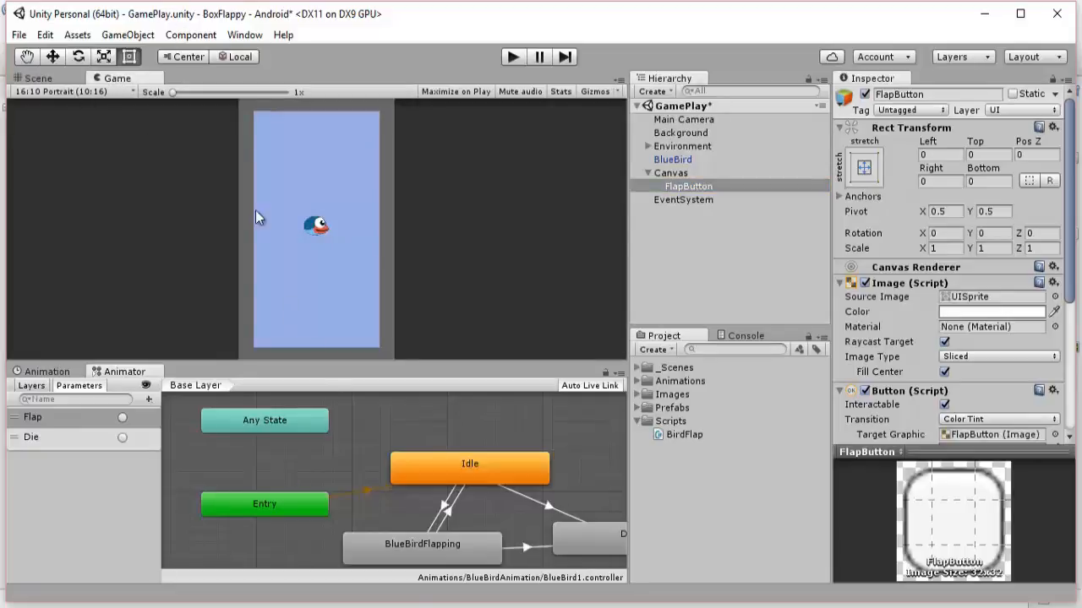
pyautogui.scroll(1, 419, 296)
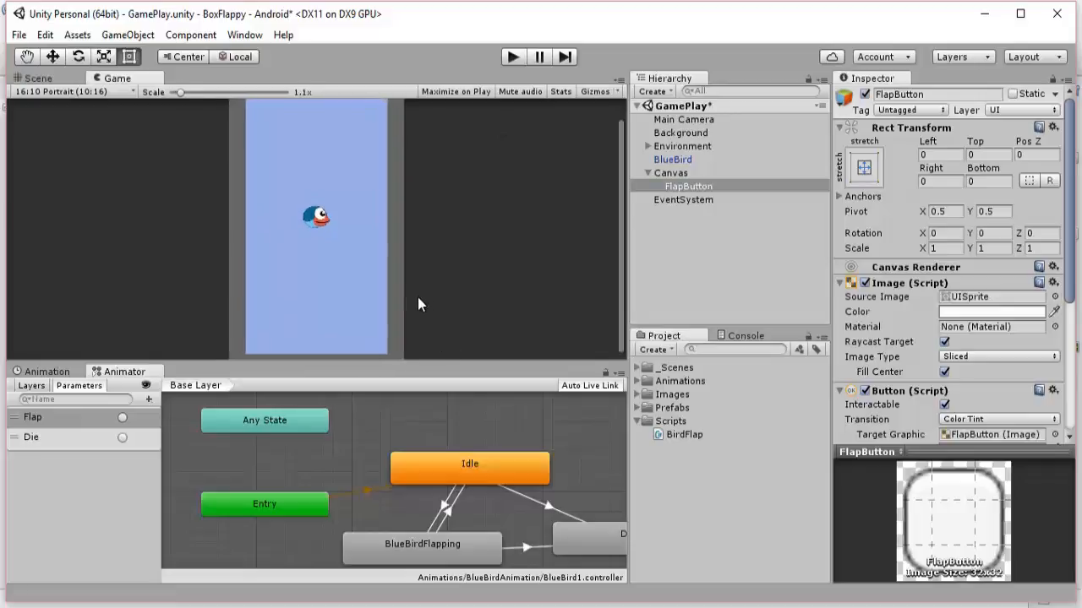
pyautogui.scroll(-1, 410, 318)
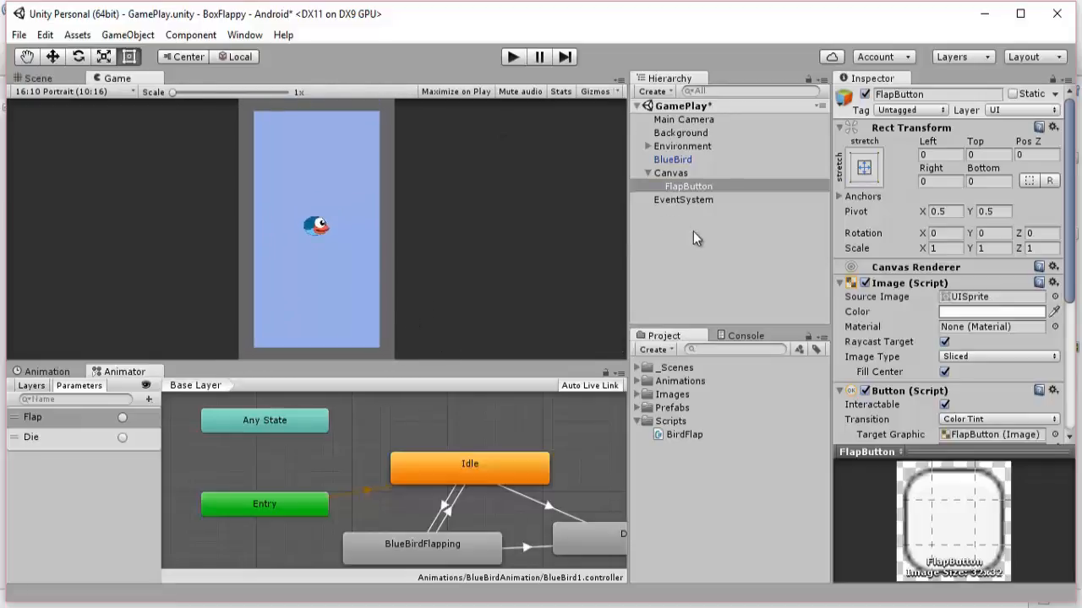
pyautogui.click(34, 80)
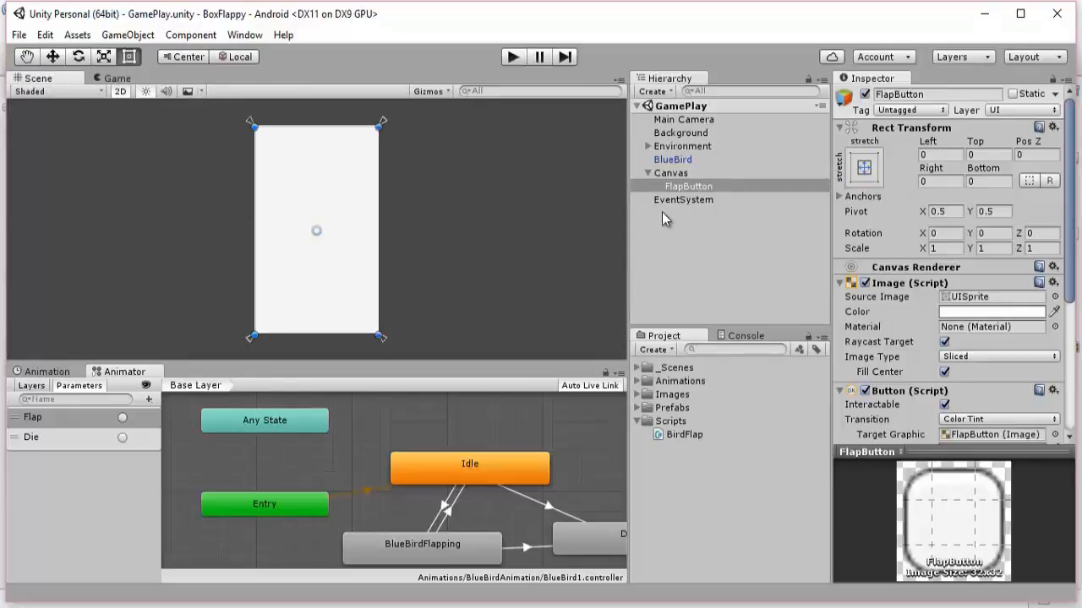
pyautogui.click(675, 174)
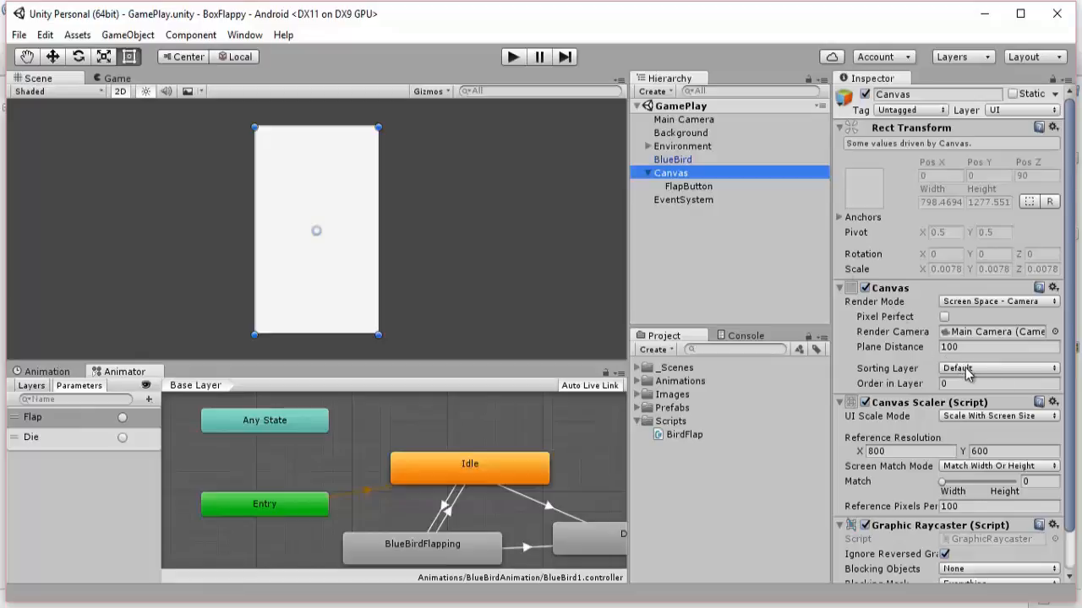
pyautogui.click(691, 149)
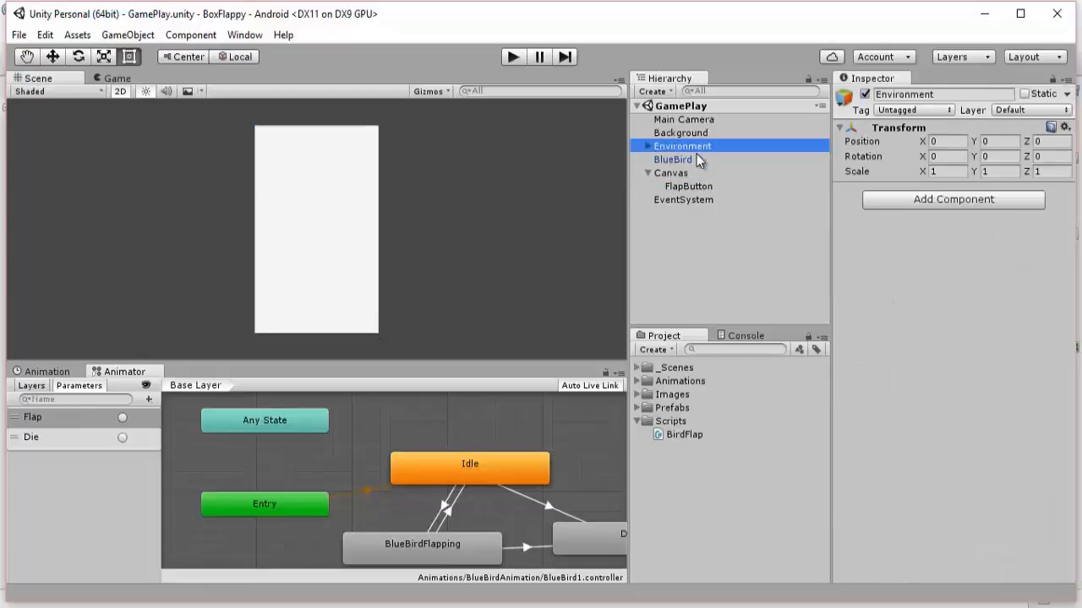
pyautogui.click(647, 147)
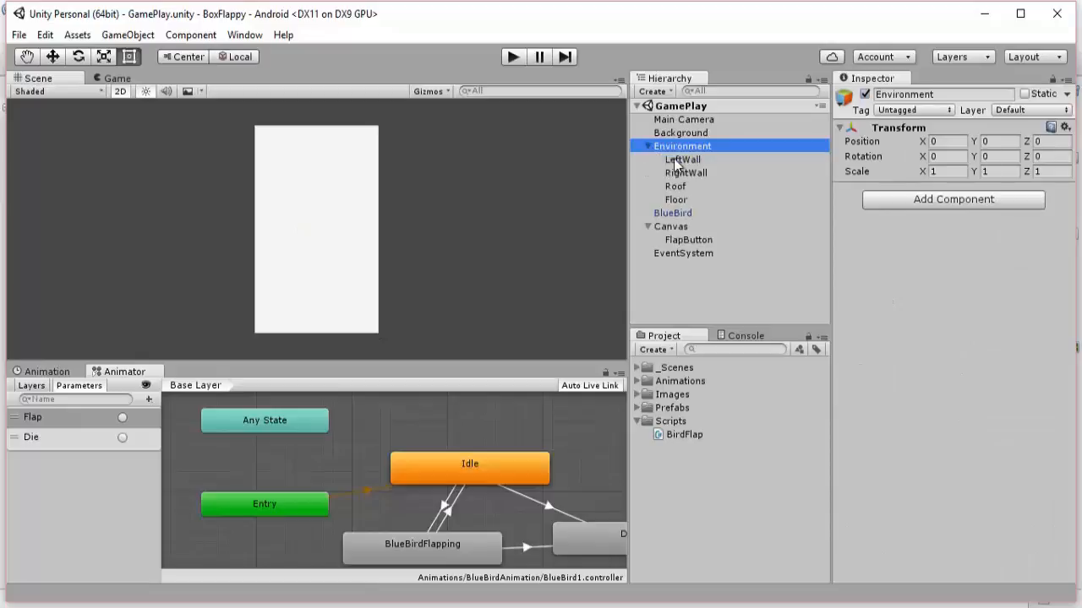
pyautogui.click(678, 160)
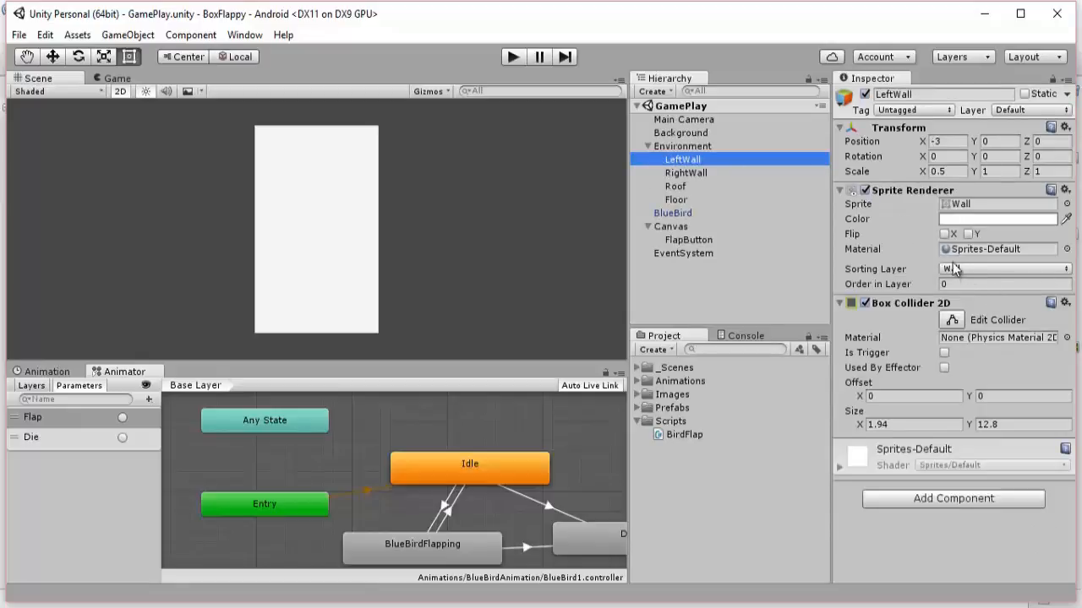
pyautogui.click(680, 213)
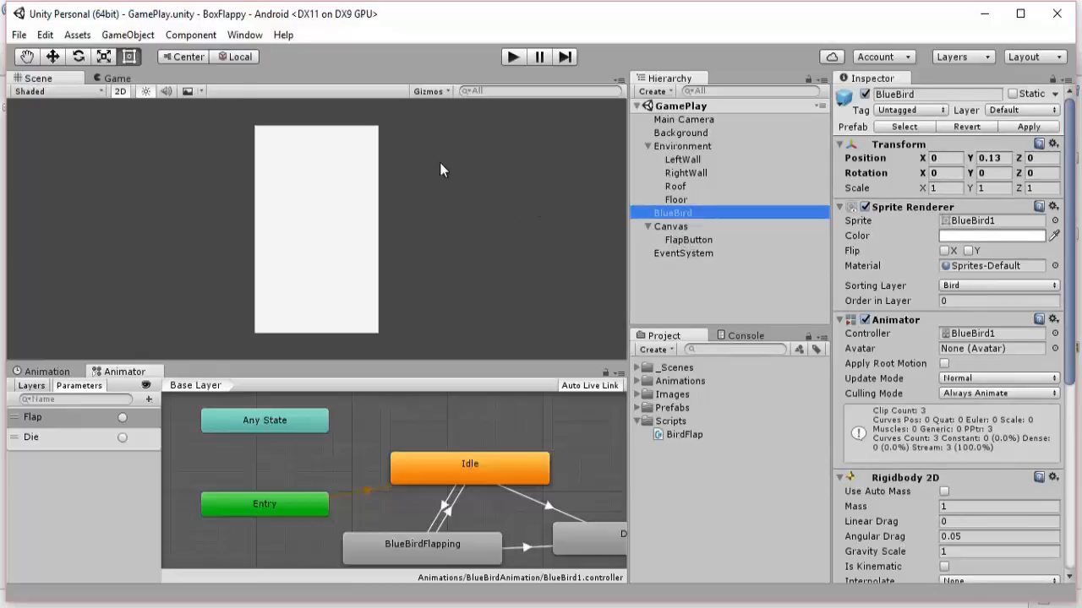
pyautogui.click(135, 78)
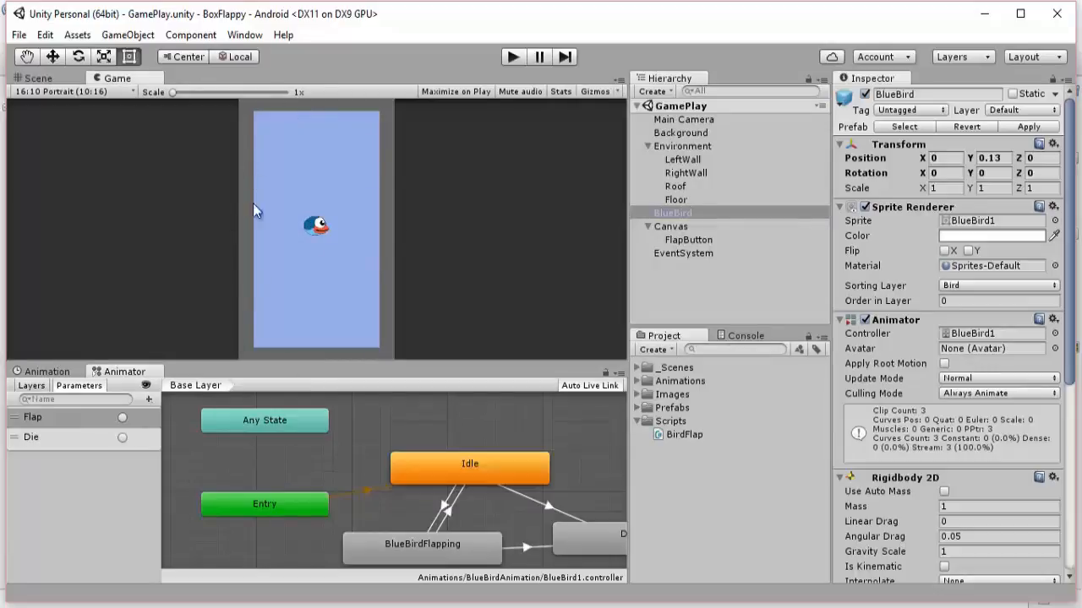
pyautogui.click(38, 78)
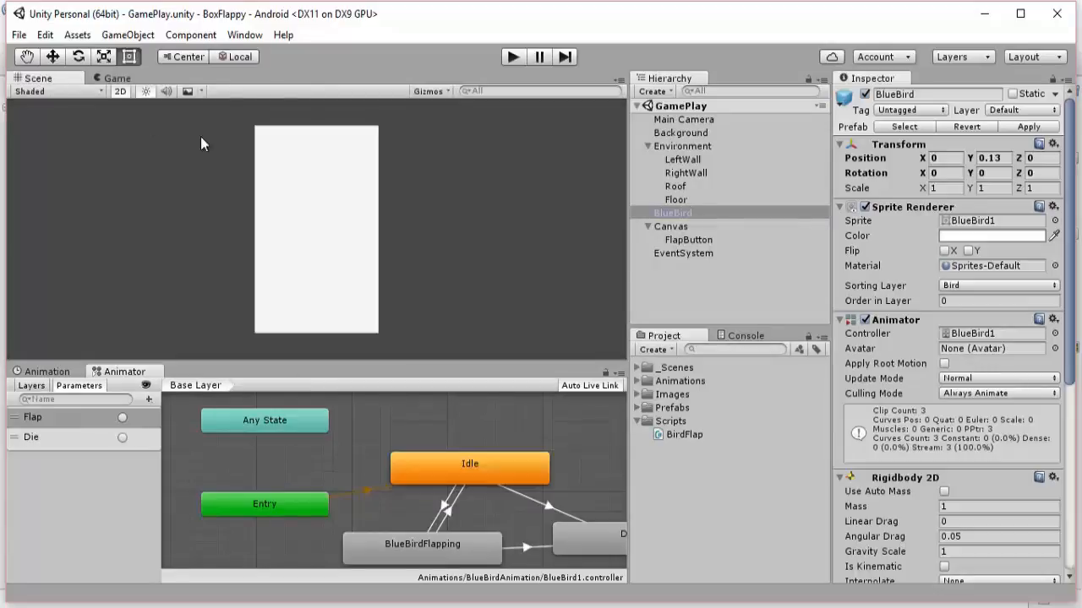
# Add a new sorting layer named Canvas below the Bird layer
pyautogui.click(668, 226)
pyautogui.click(997, 368)
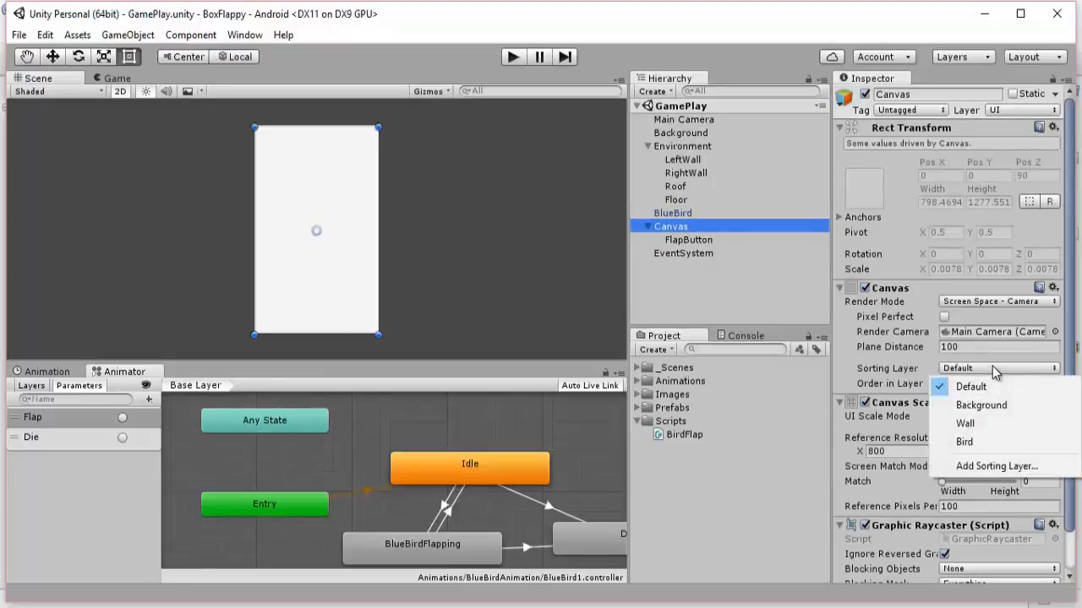
pyautogui.click(995, 464)
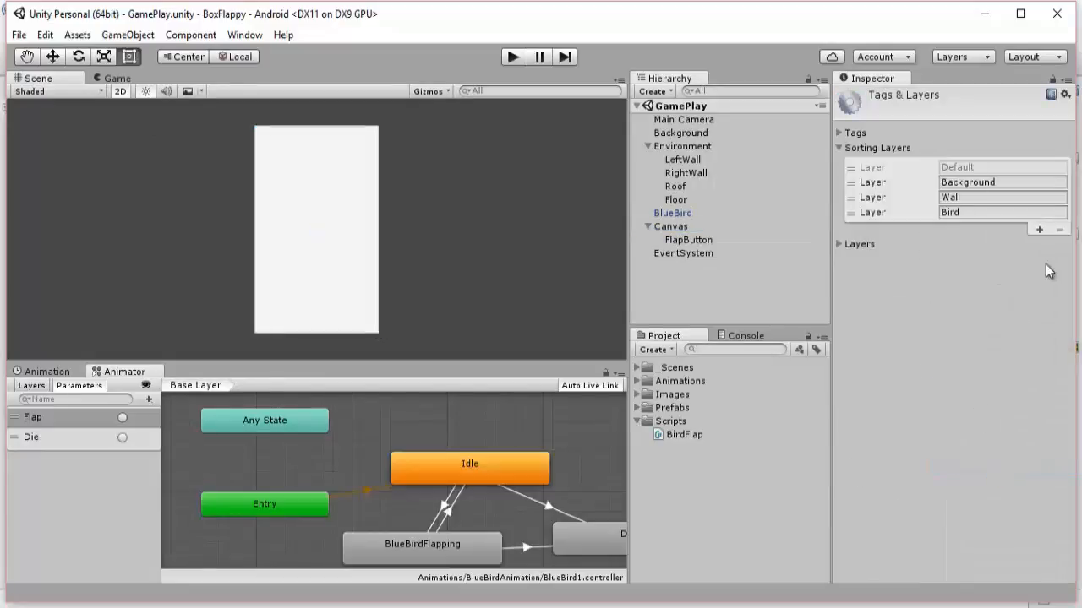
pyautogui.click(1039, 231)
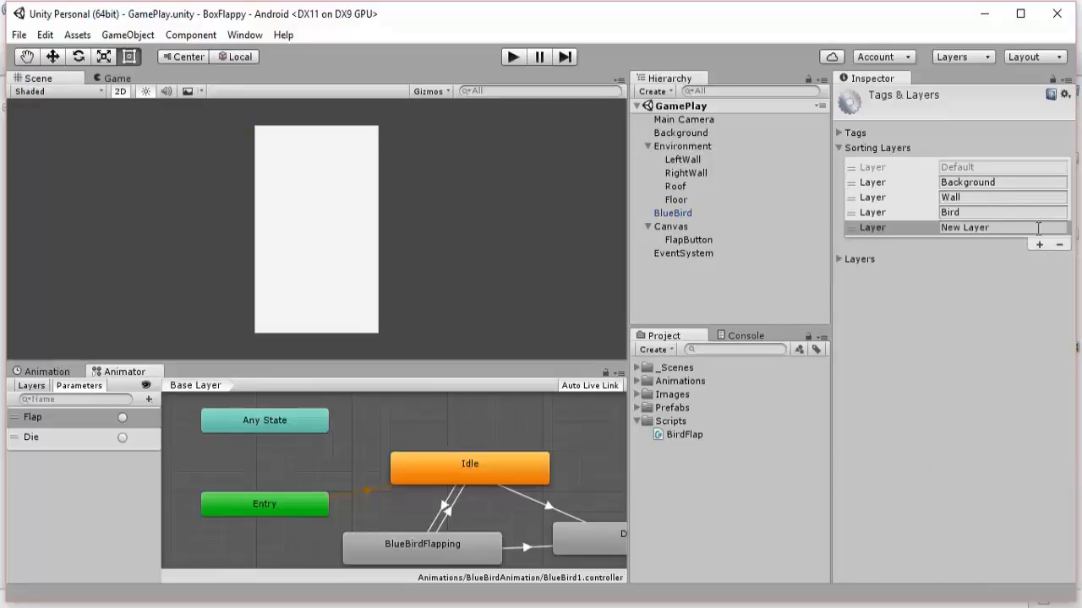
pyautogui.click(1026, 228)
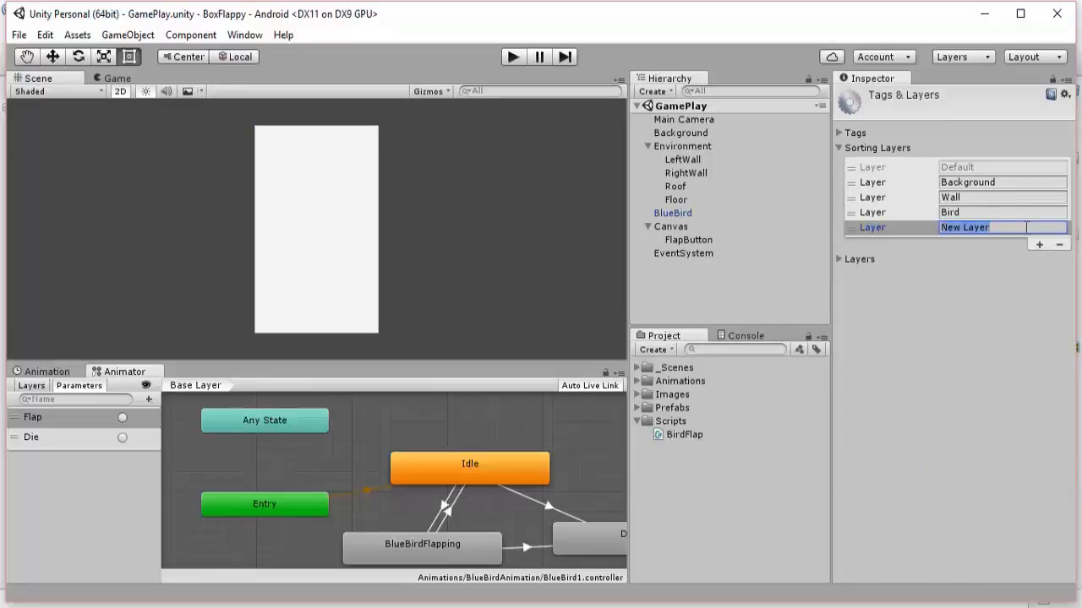
pyautogui.write('Canvas')
# Assign the Canvas object to the Canvas sorting layer and check the result in the Game view
pyautogui.click(668, 227)
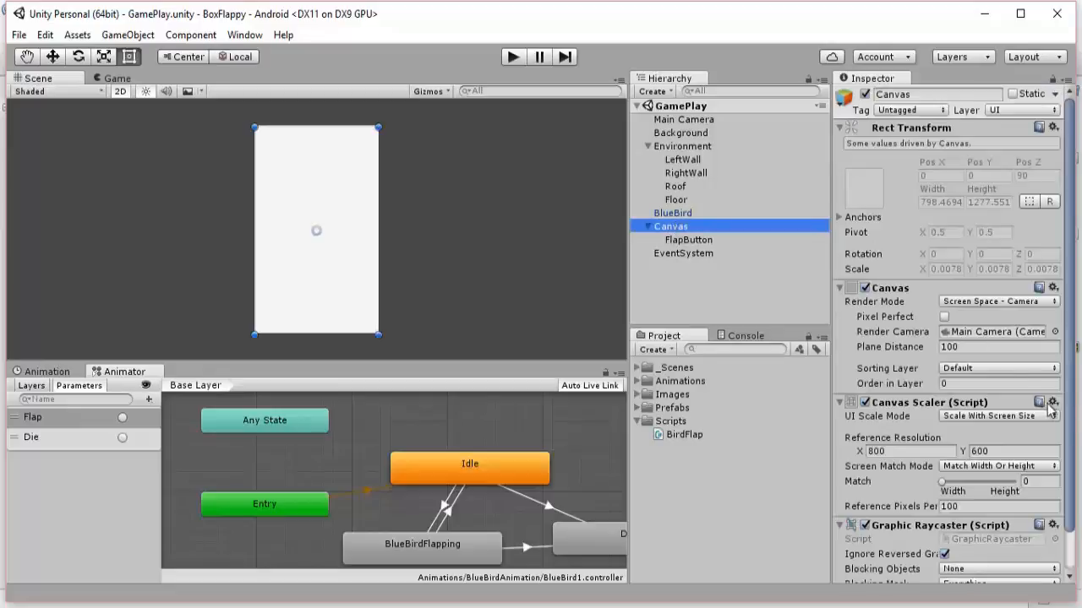
pyautogui.click(1000, 369)
pyautogui.click(972, 461)
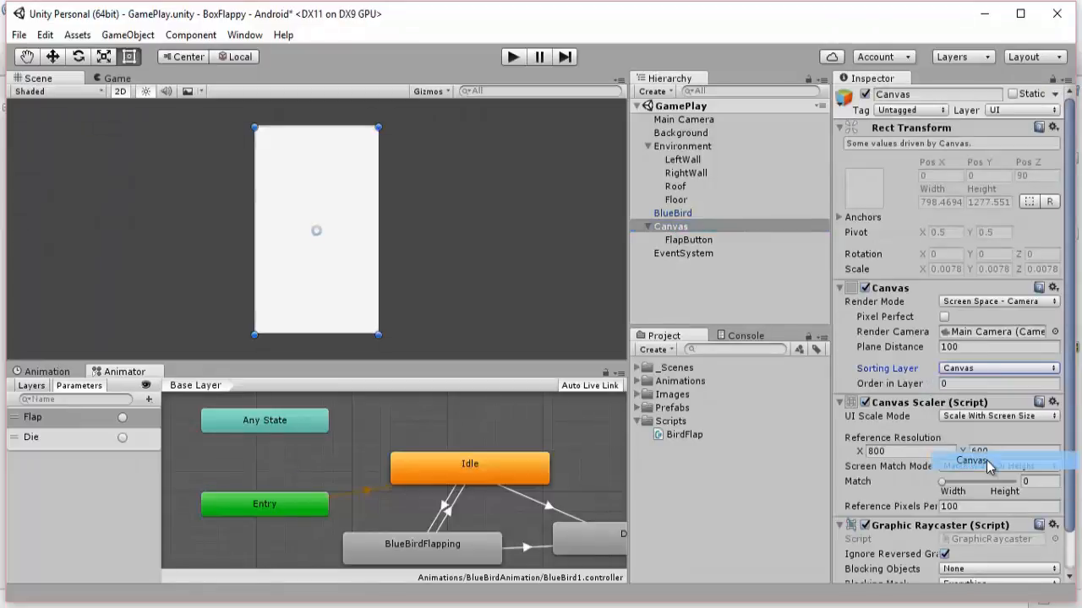
pyautogui.click(123, 77)
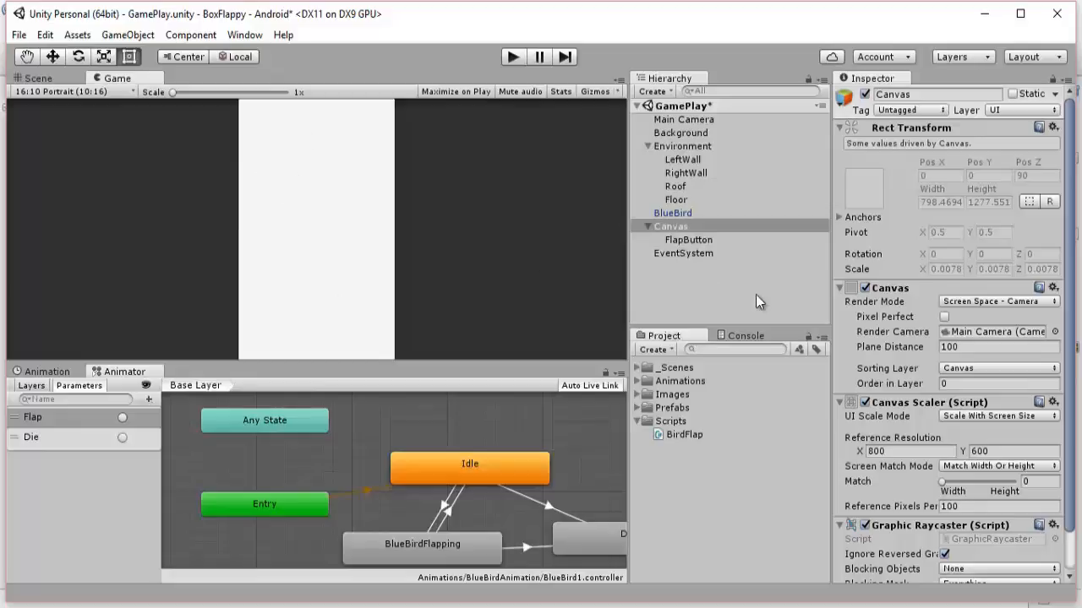
# Make the FlapButton's image fully transparent by setting its color alpha to 0, and save the scene
pyautogui.click(704, 242)
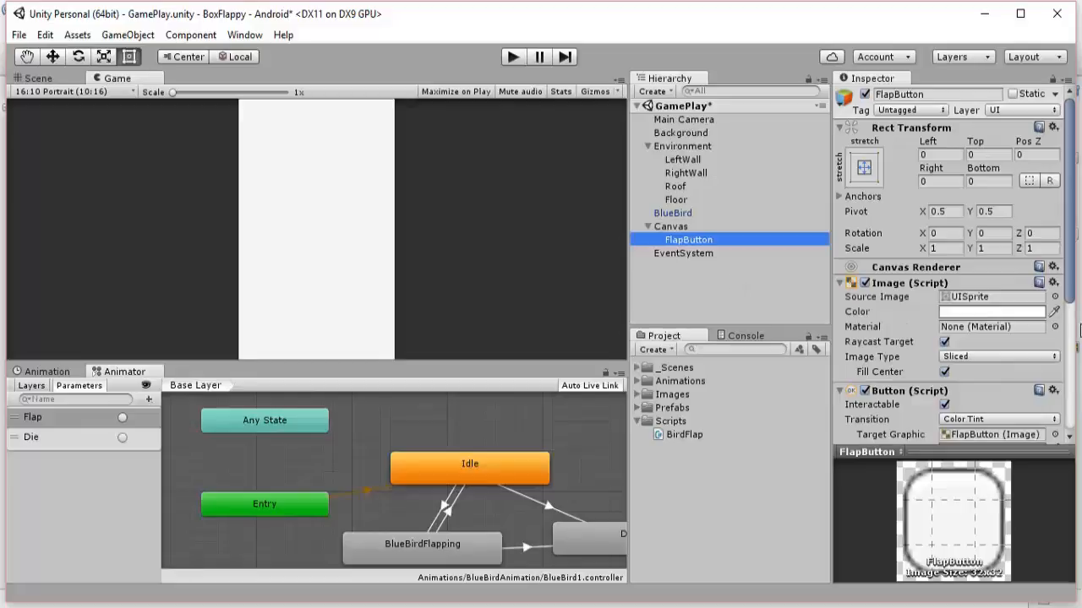
pyautogui.click(980, 311)
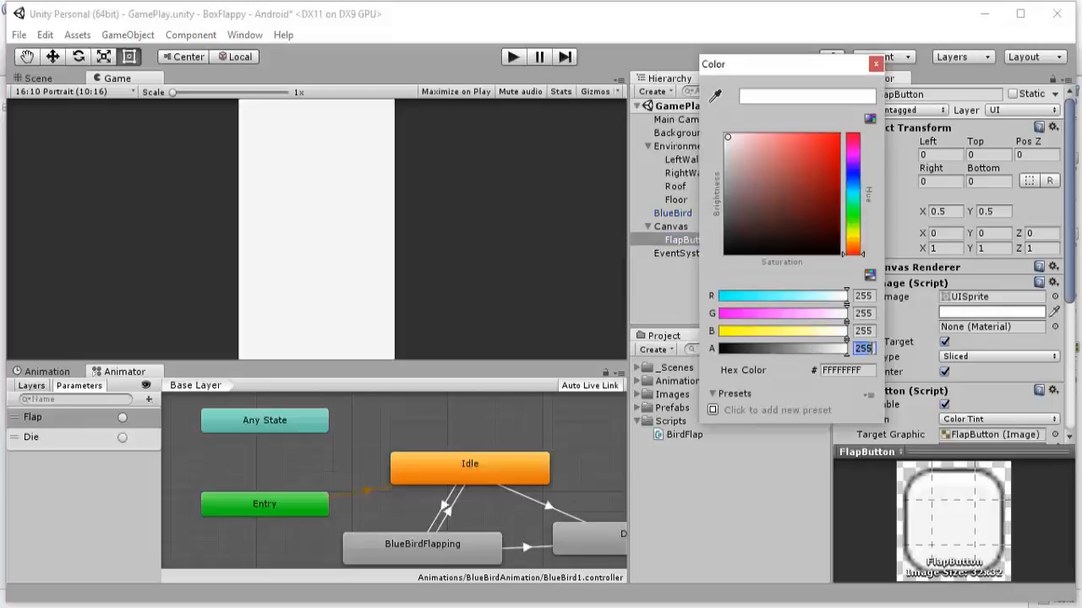
pyautogui.write('0')
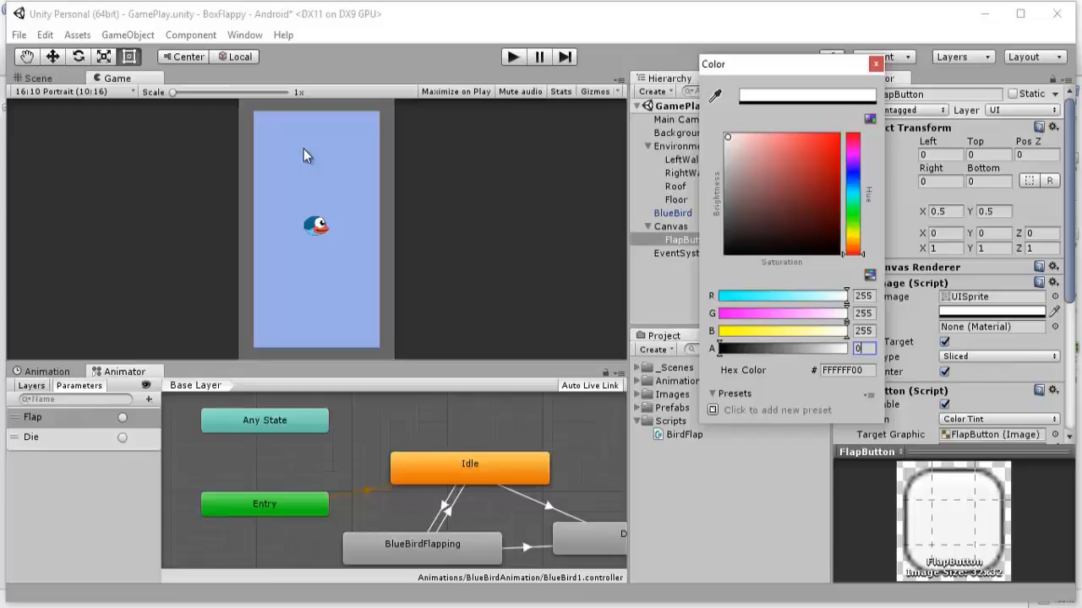
pyautogui.click(875, 65)
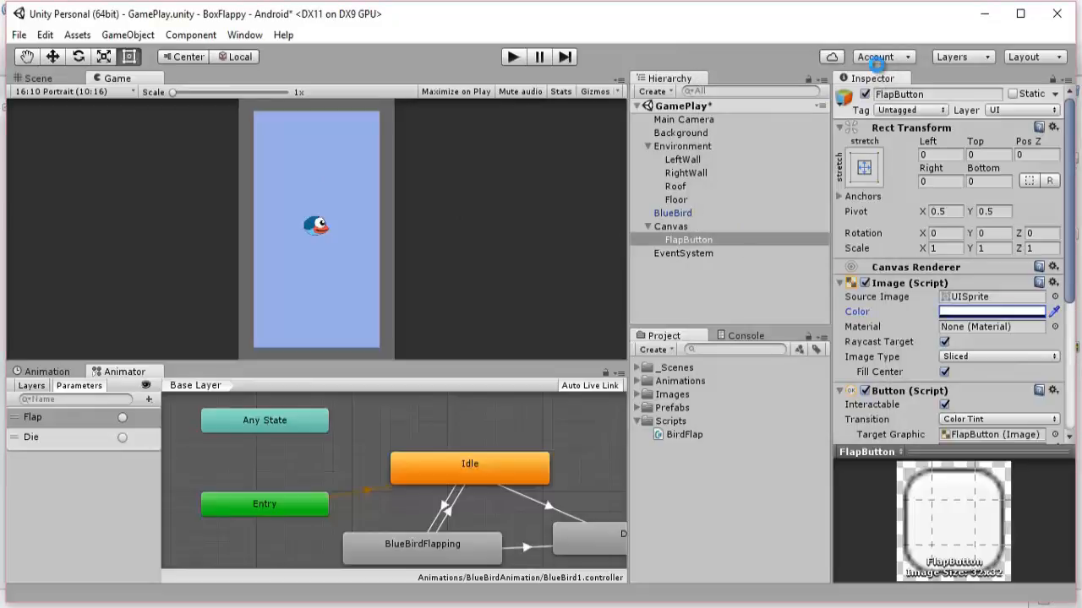
pyautogui.hotkey('ctrl', 's')
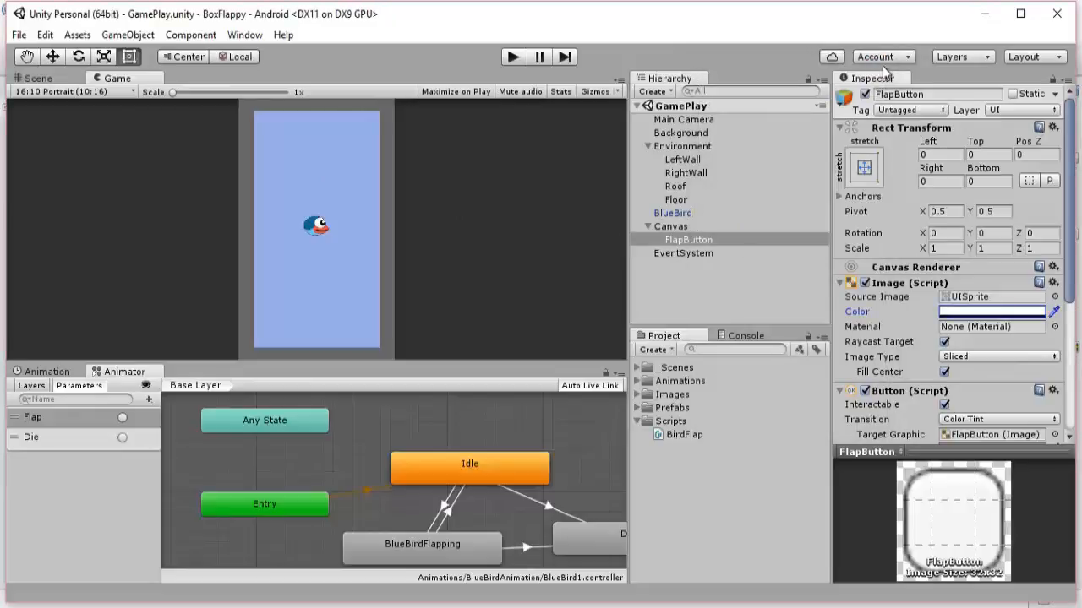
# Switch to MonoDevelop to review the FlapTheBird function in the BirdFlap script, and return to Unity with the FlapButton selected
pyautogui.click(648, 227)
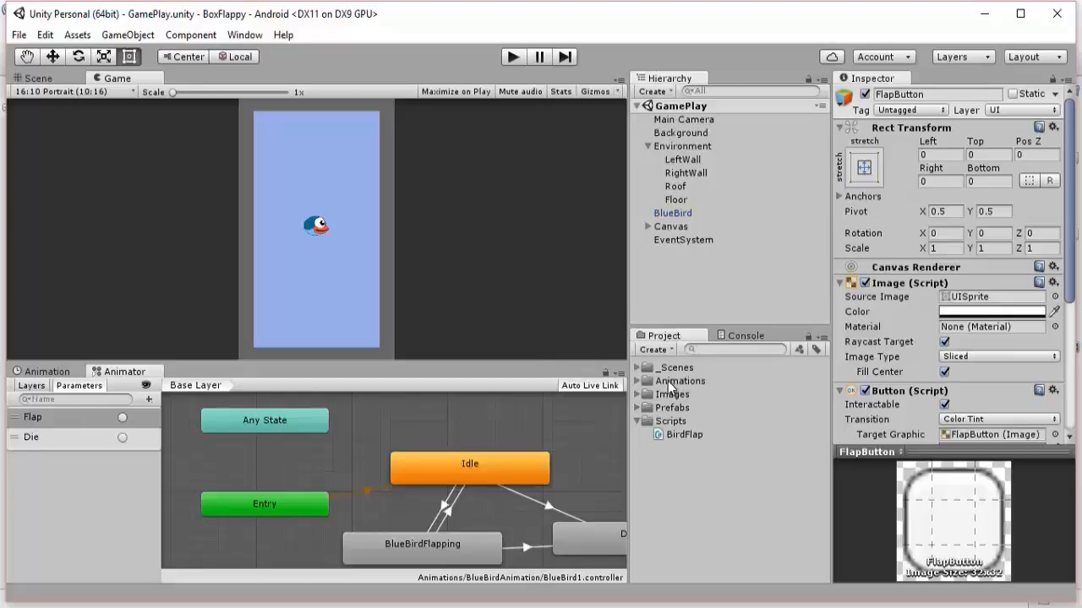
pyautogui.click(648, 226)
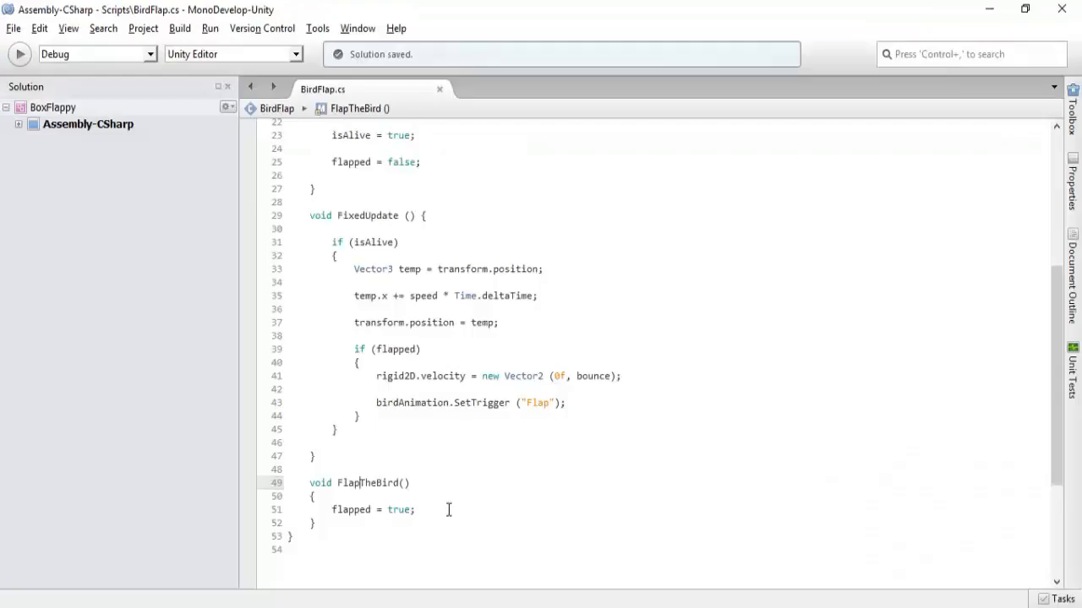
pyautogui.click(449, 510)
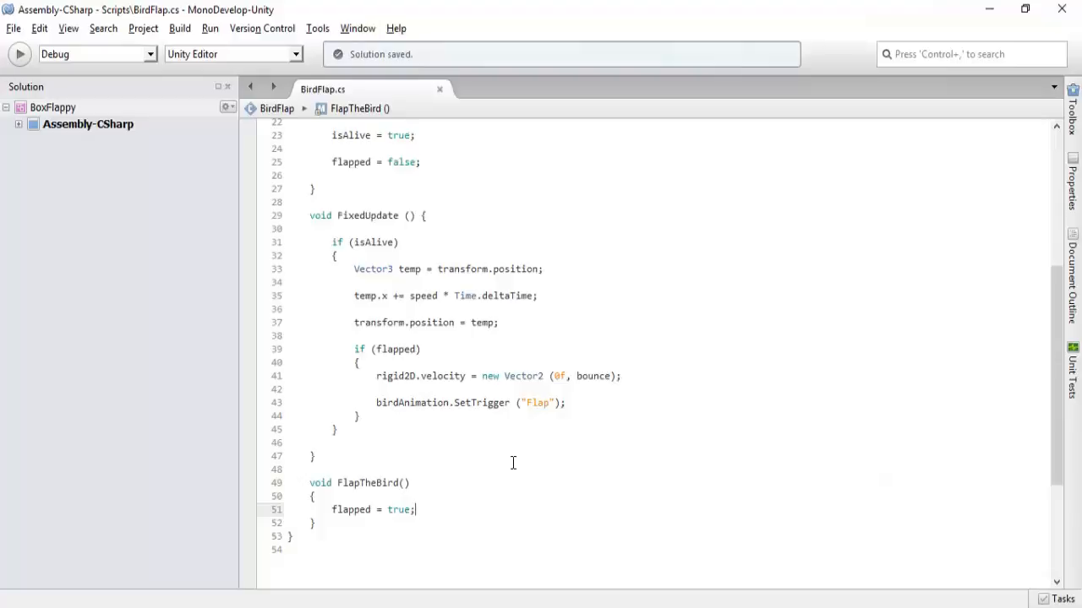
pyautogui.hotkey('alt', 'Tab')
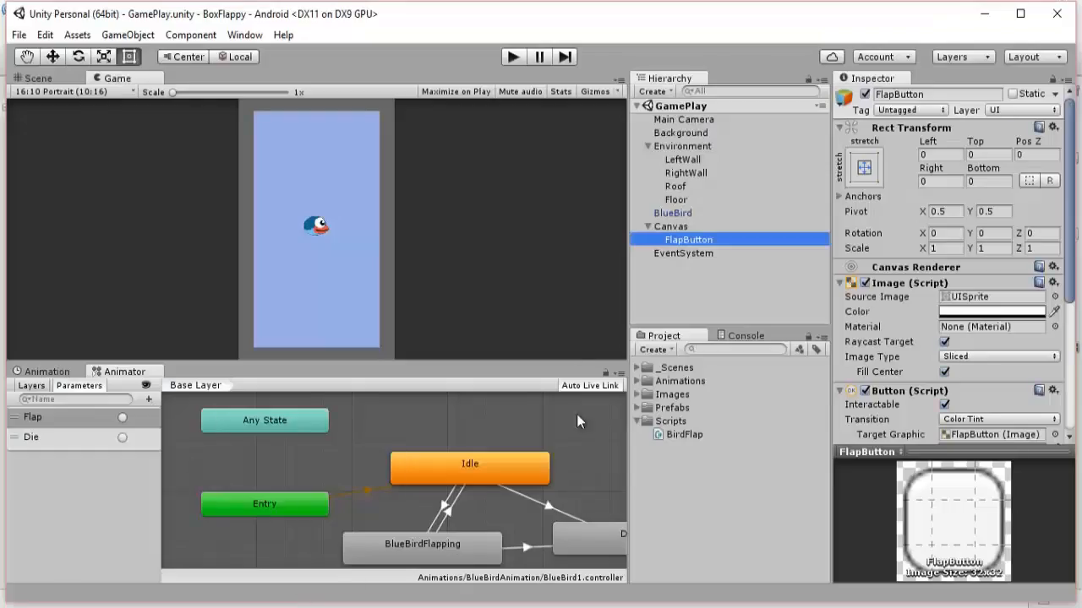
# Add an On Click entry to the FlapButton's Button component and assign the BlueBird object from the scene to it
pyautogui.scroll(-5, 976, 332)
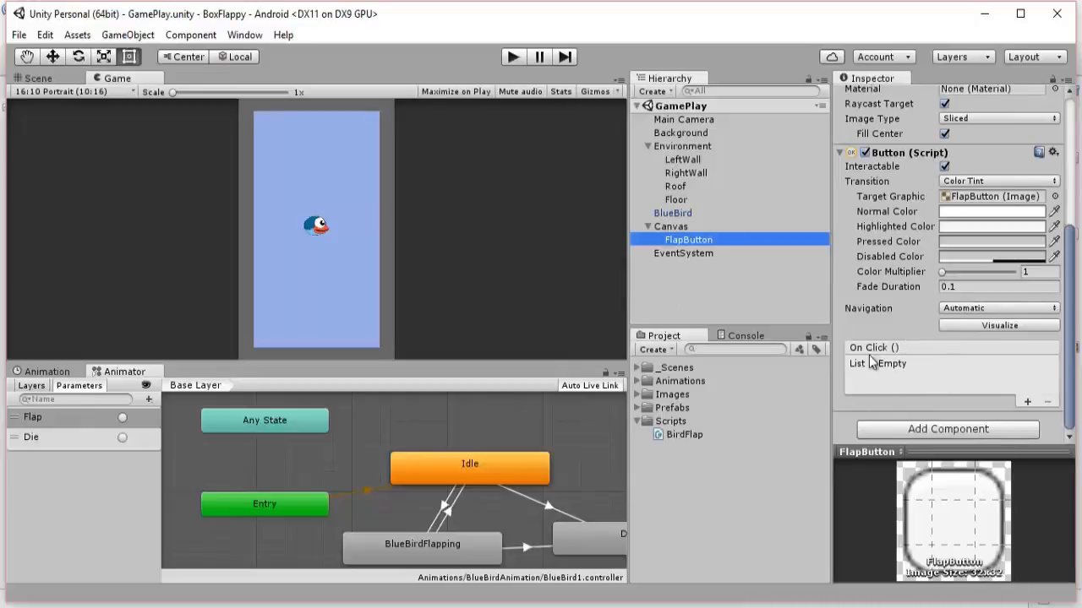
pyautogui.click(1029, 401)
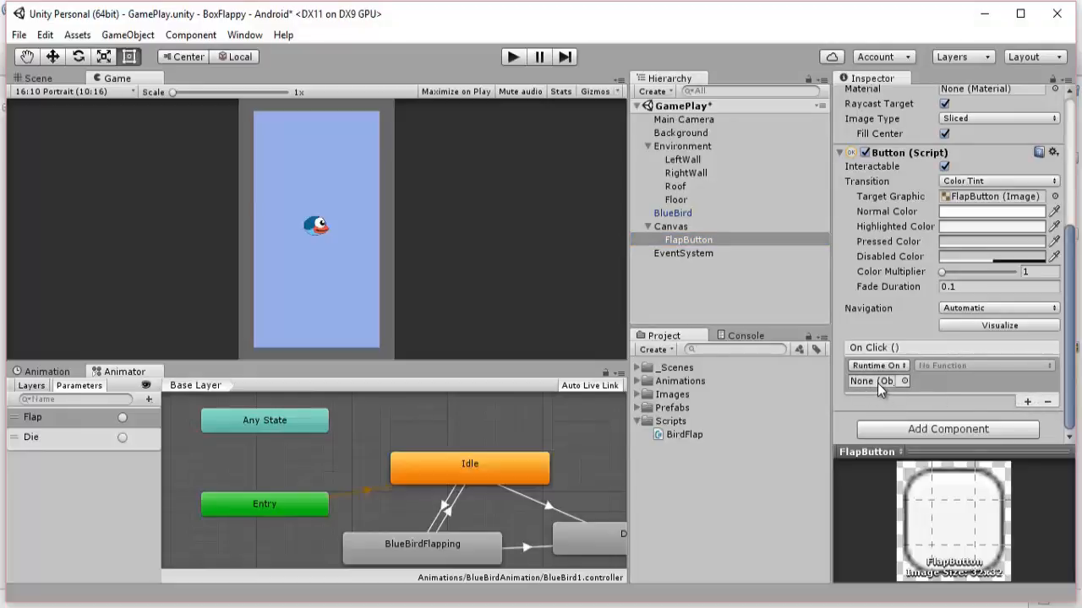
pyautogui.moveTo(681, 211); pyautogui.dragTo(866, 381)
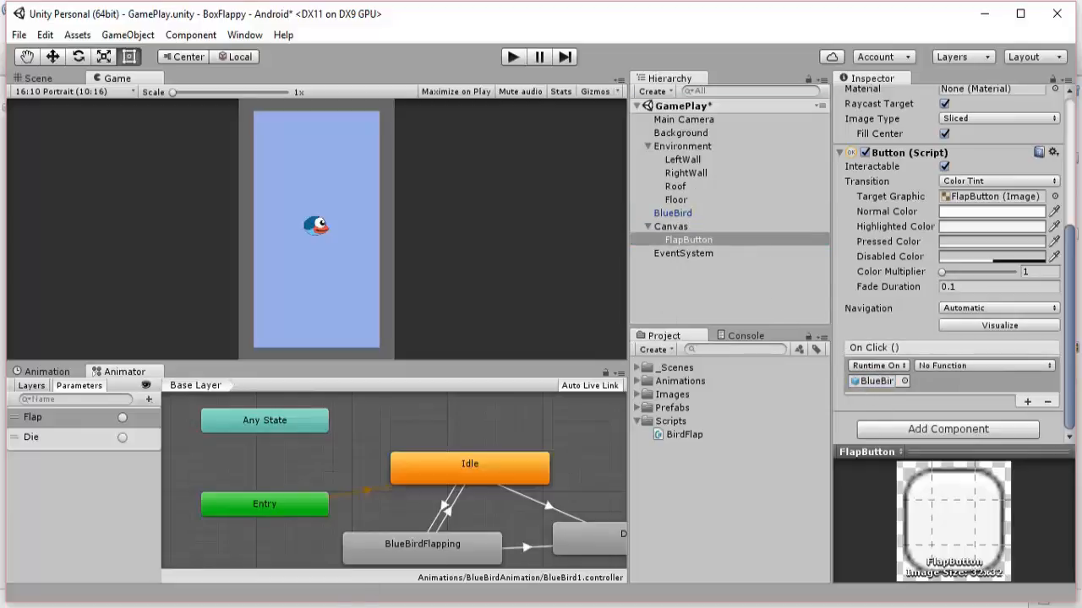
# Check the FlapTheBird function in MonoDevelop and look for it in Unity among the BirdFlap functions available to the FlapButton's On Click entry
pyautogui.click(385, 607)
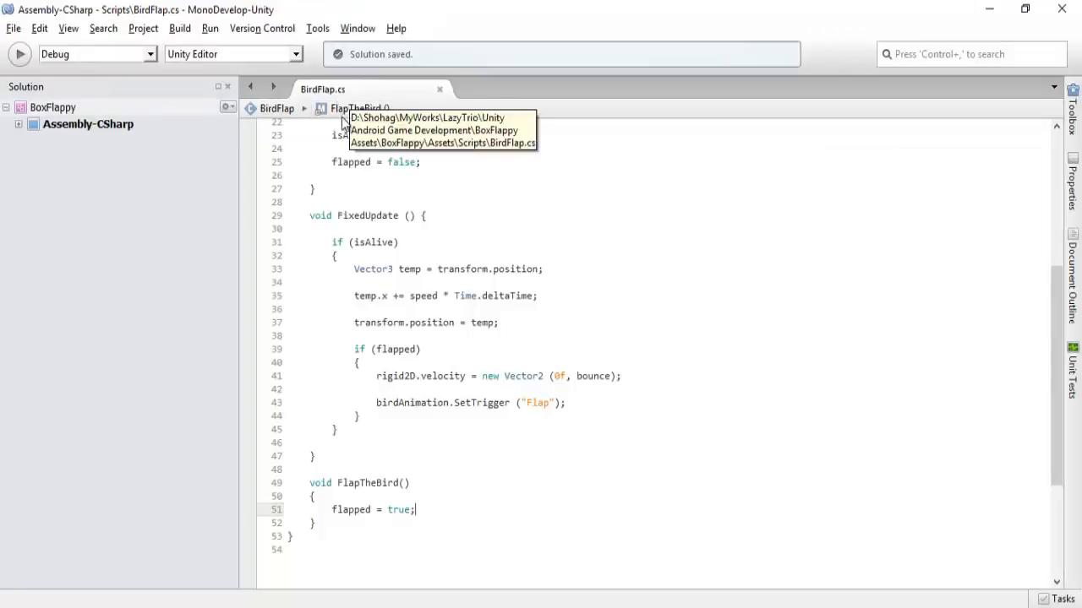
pyautogui.click(288, 603)
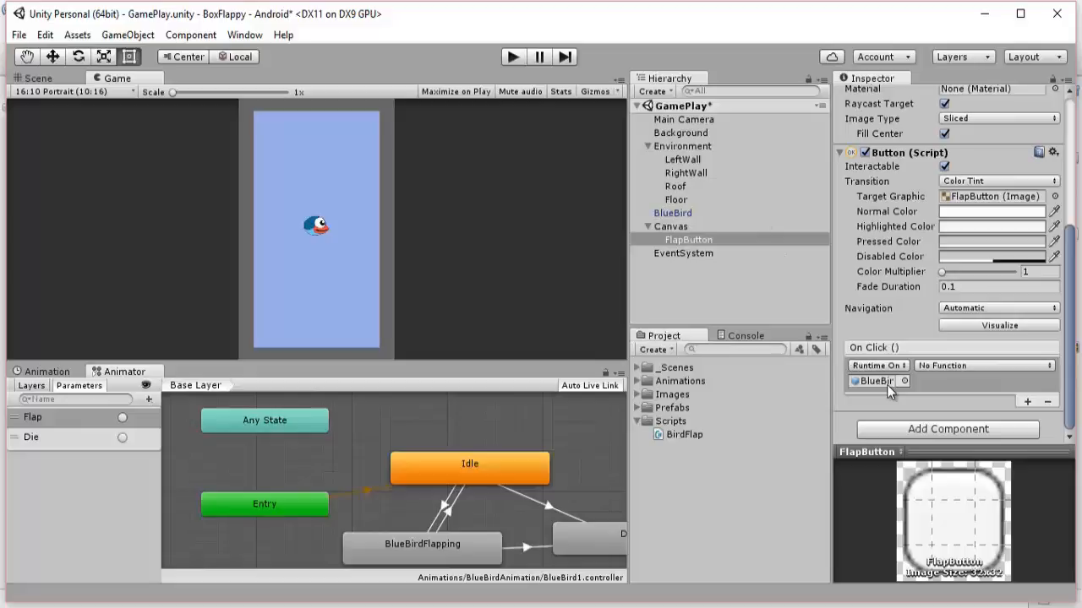
pyautogui.click(965, 367)
pyautogui.moveTo(978, 523)
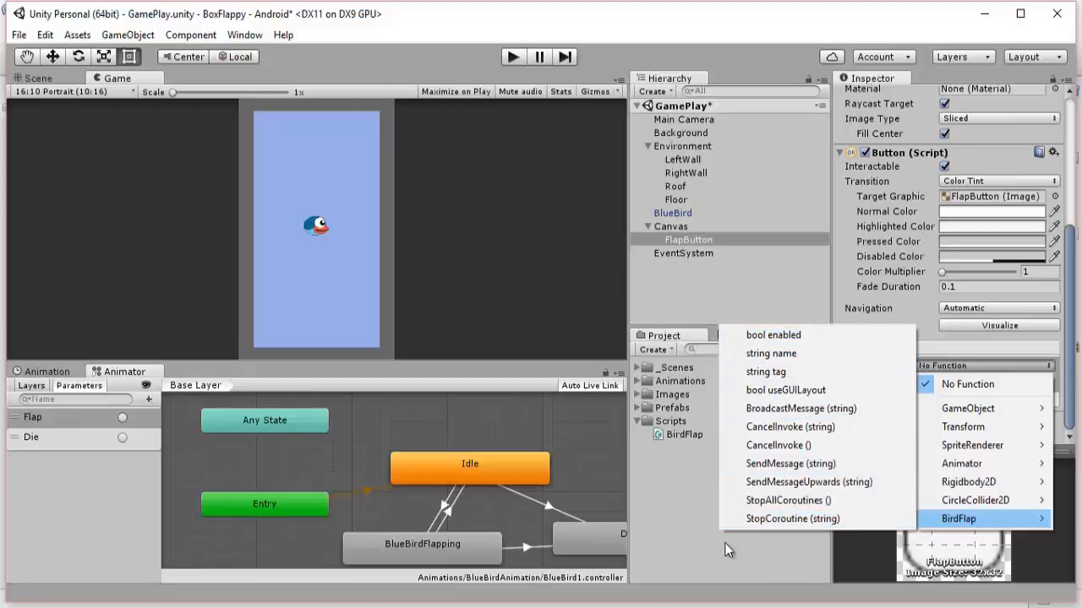
pyautogui.click(689, 541)
# Switch to MonoDevelop, make the FlapTheBird function public in the BirdFlap script, and save the script
pyautogui.click(355, 607)
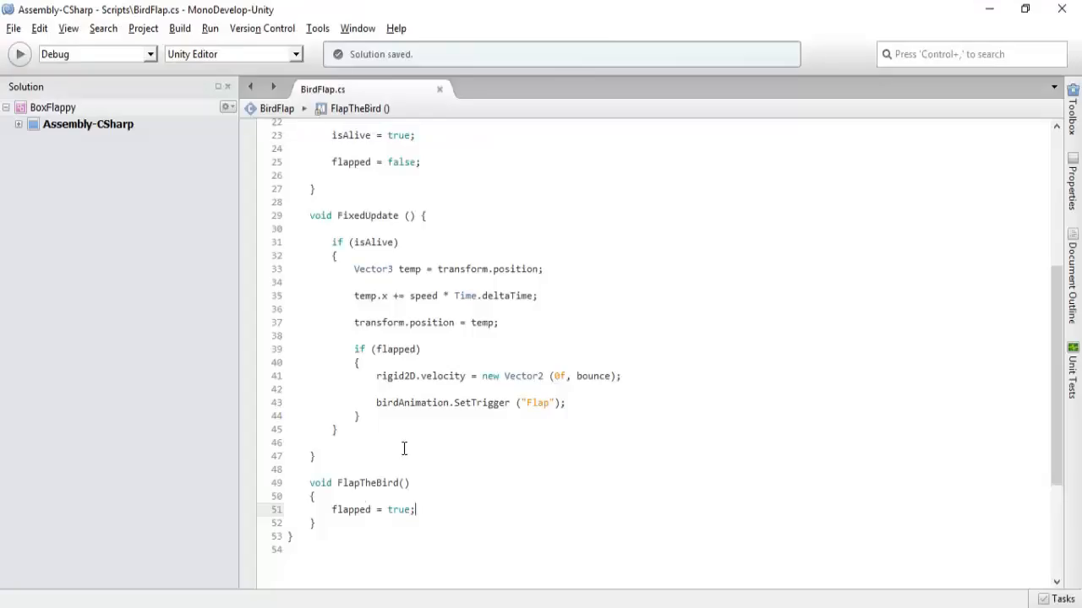
pyautogui.click(310, 483)
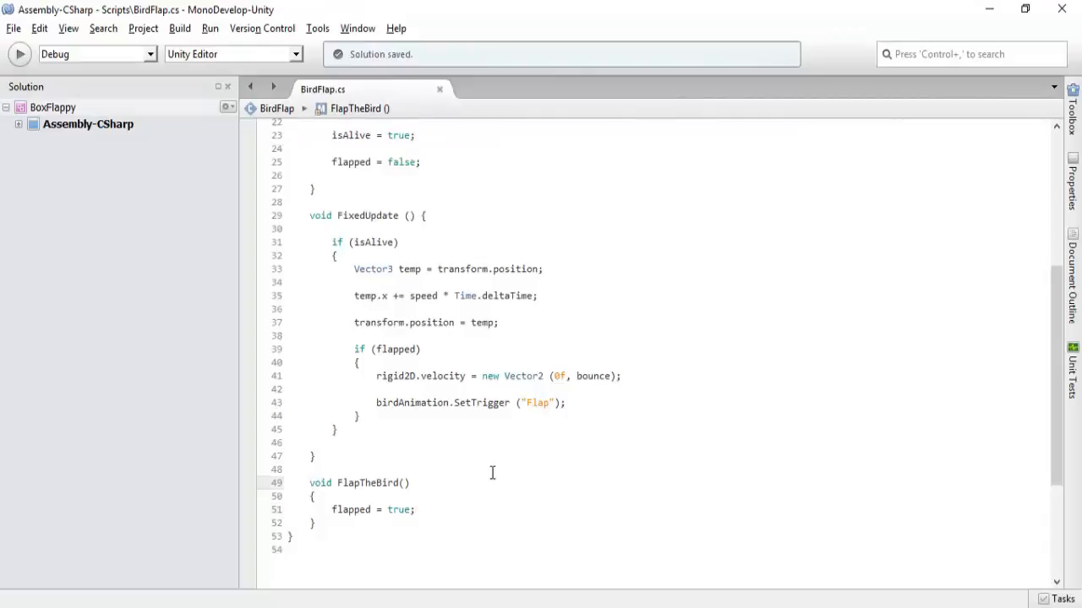
pyautogui.write('public')
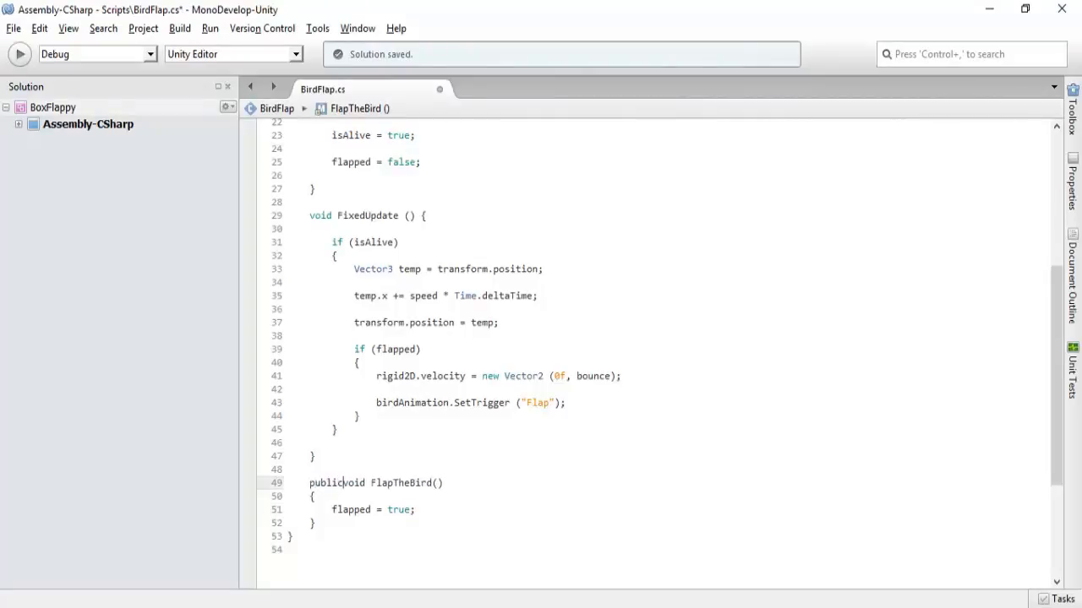
pyautogui.hotkey('ctrl', 's')
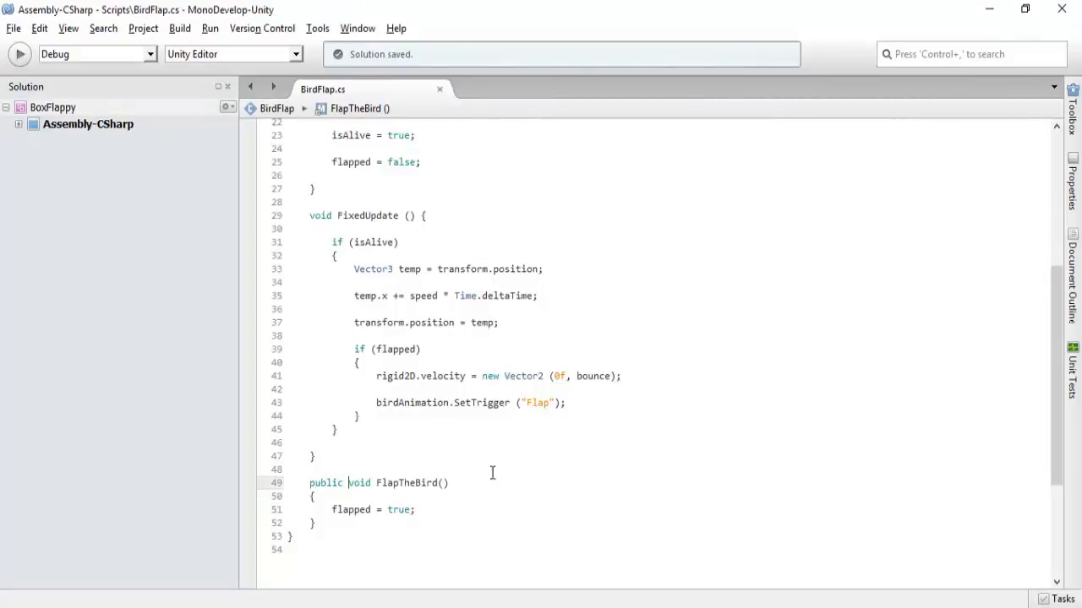
# Return to Unity, set the FlapButton's On Click function to BirdFlap.FlapTheBird, and save the scene
pyautogui.click(293, 607)
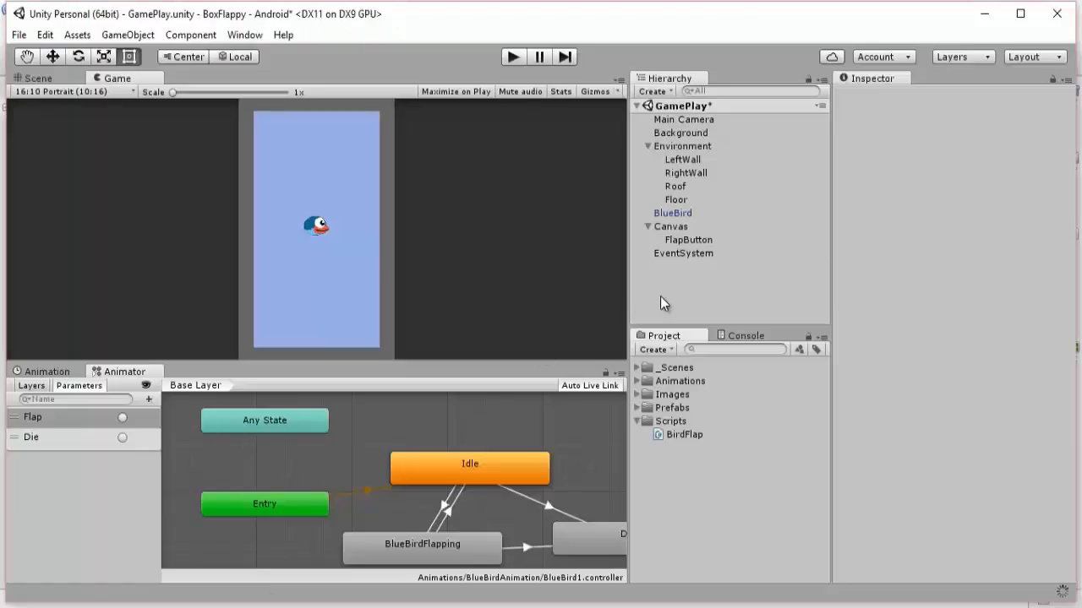
pyautogui.click(691, 240)
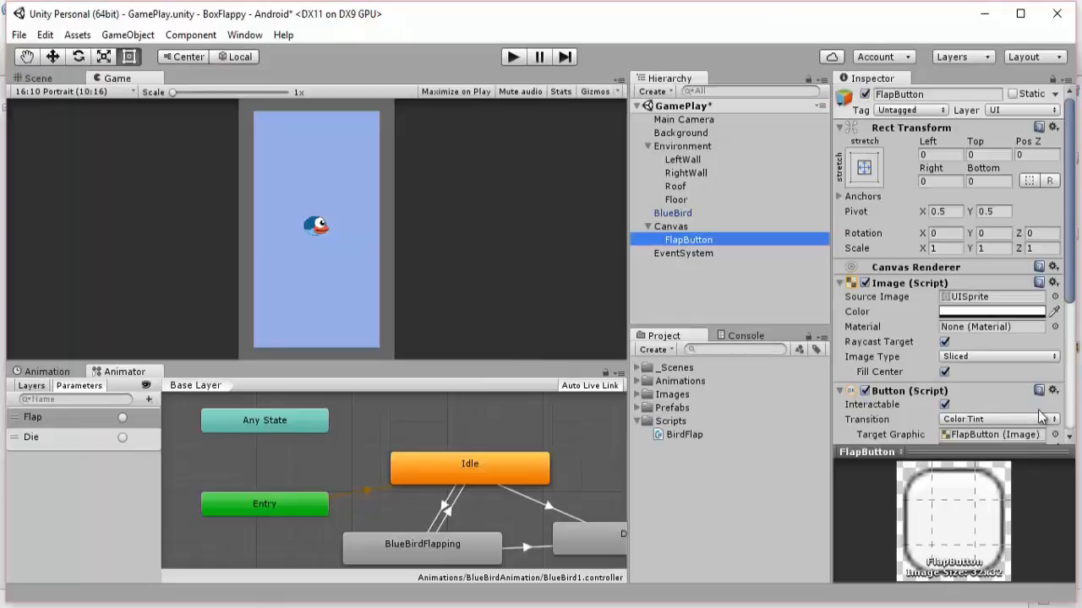
pyautogui.scroll(-5, 1031, 406)
pyautogui.click(983, 366)
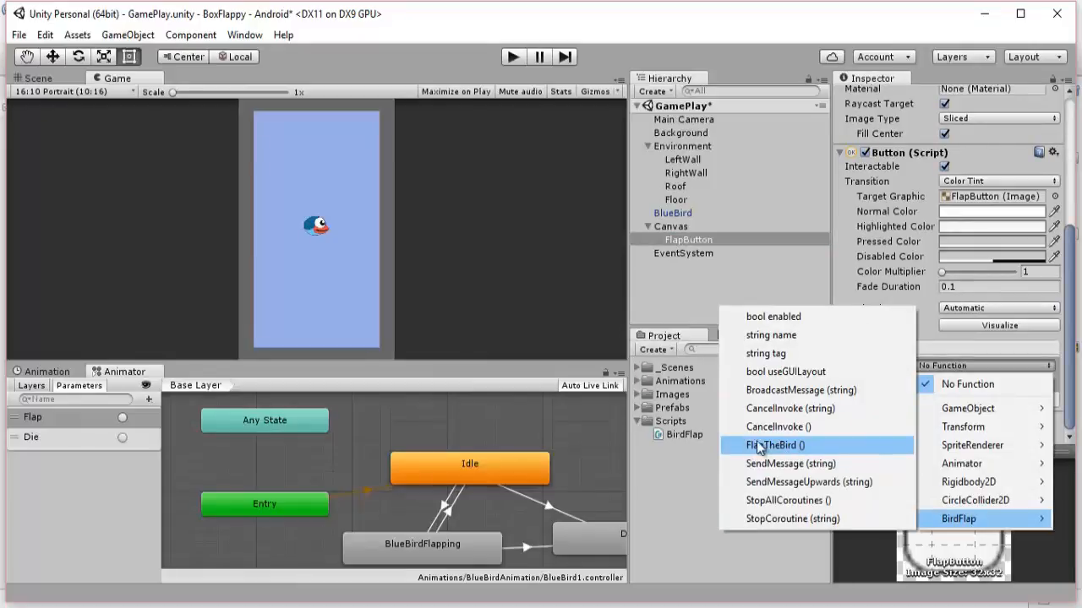
pyautogui.click(780, 446)
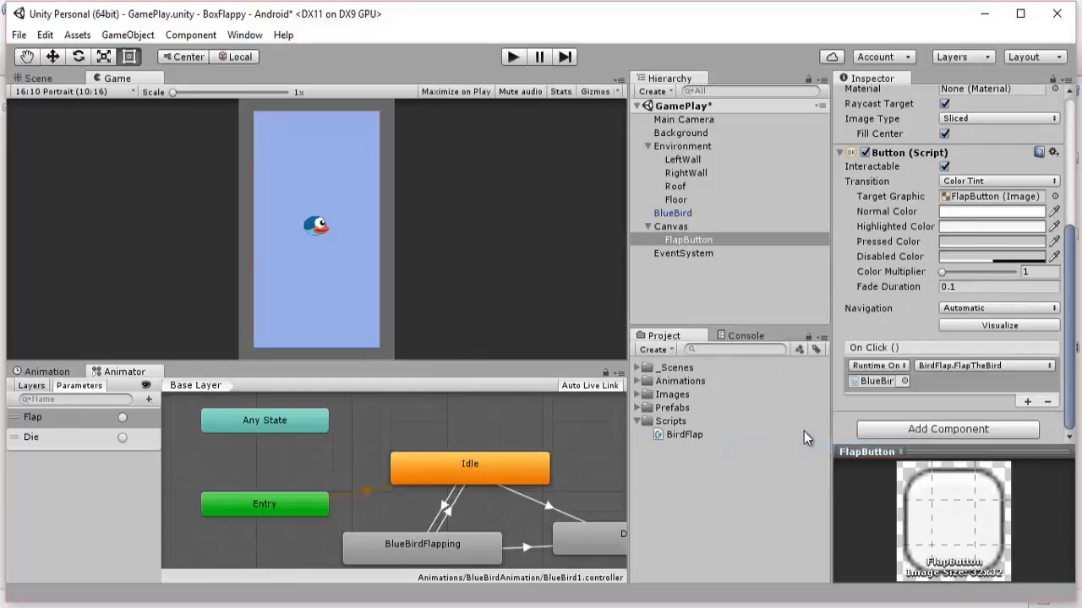
pyautogui.hotkey('ctrl', 's')
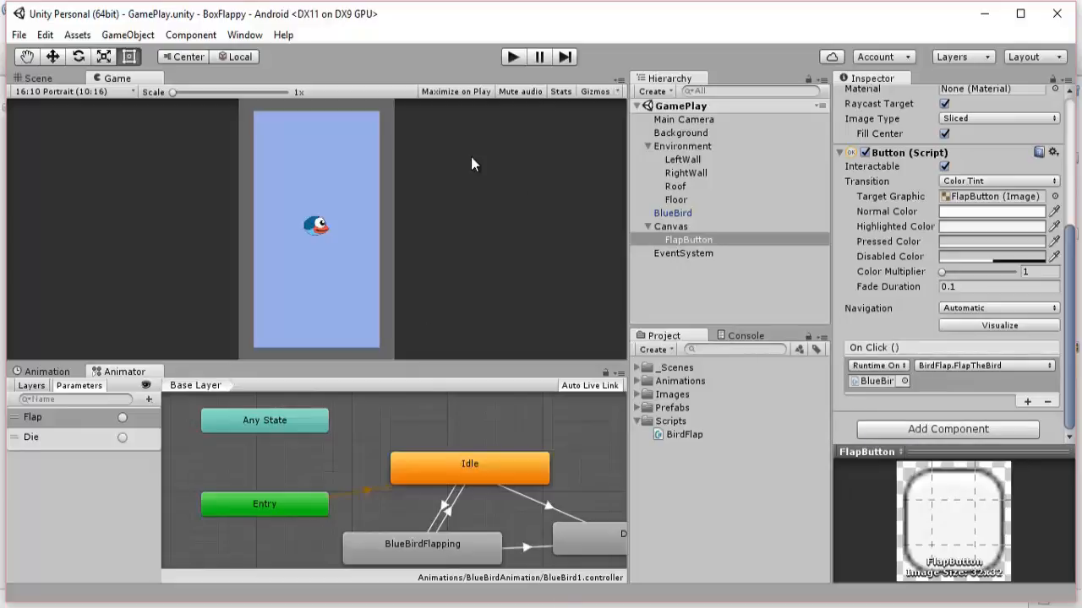
# Switch to MonoDevelop and review FlapTheBird, FixedUpdate and the variable declarations in the BirdFlap script
pyautogui.click(296, 607)
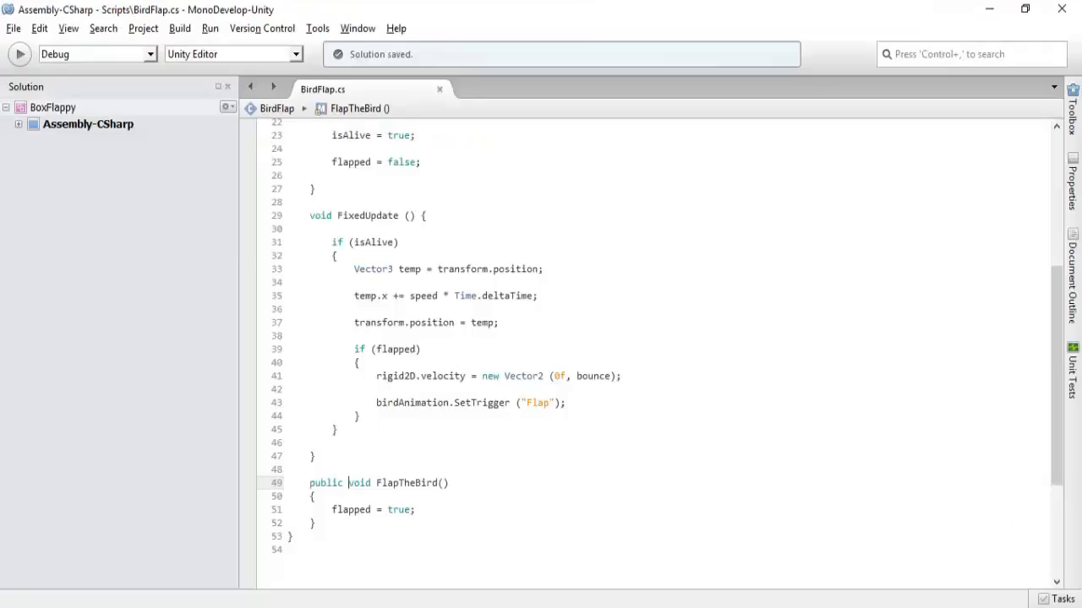
pyautogui.click(402, 486)
pyautogui.click(413, 510)
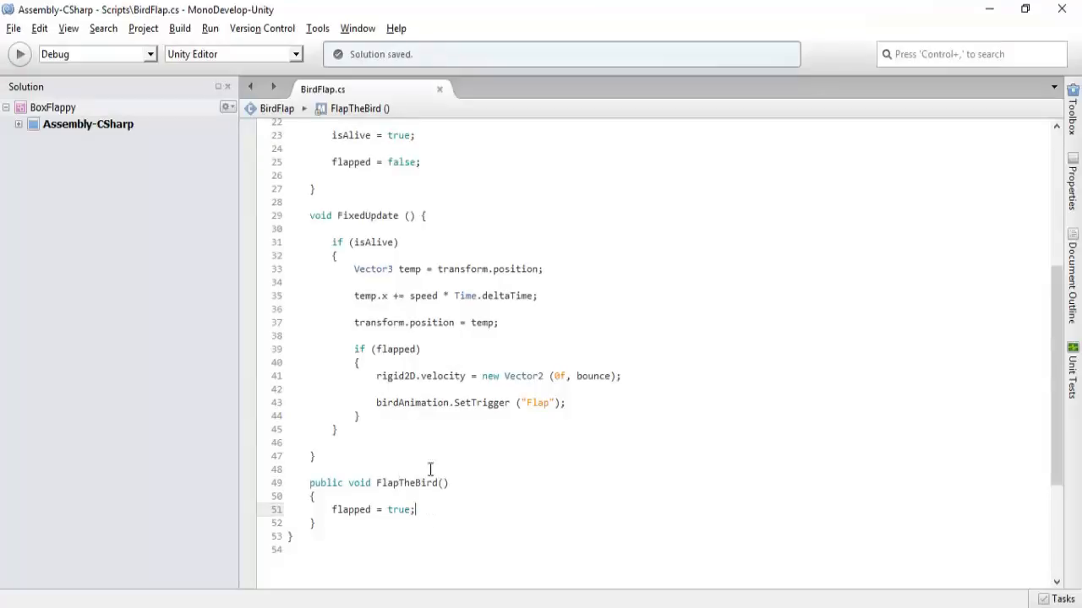
pyautogui.click(405, 361)
pyautogui.click(414, 272)
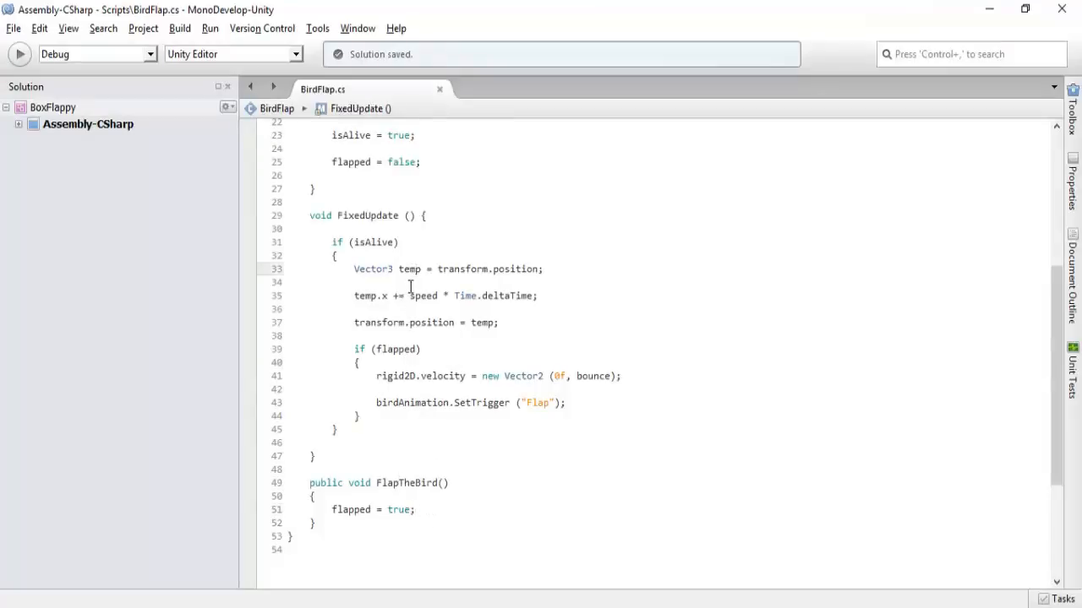
pyautogui.scroll(5, 411, 288)
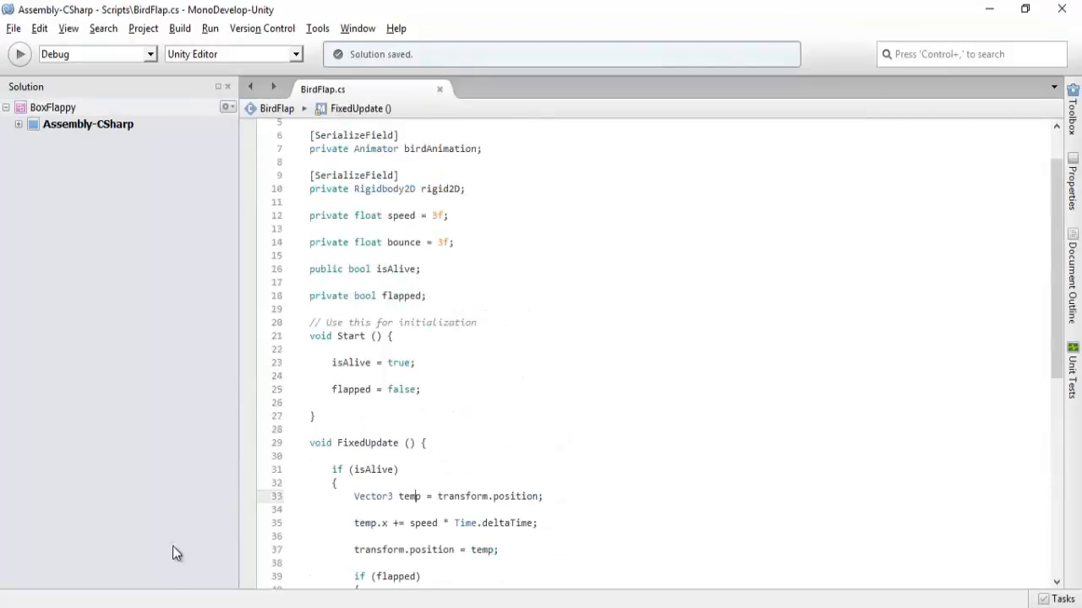
# Return to Unity, run the game, trigger a flap in the Game view to test the button, and stop the game
pyautogui.hotkey('alt', 'Tab')
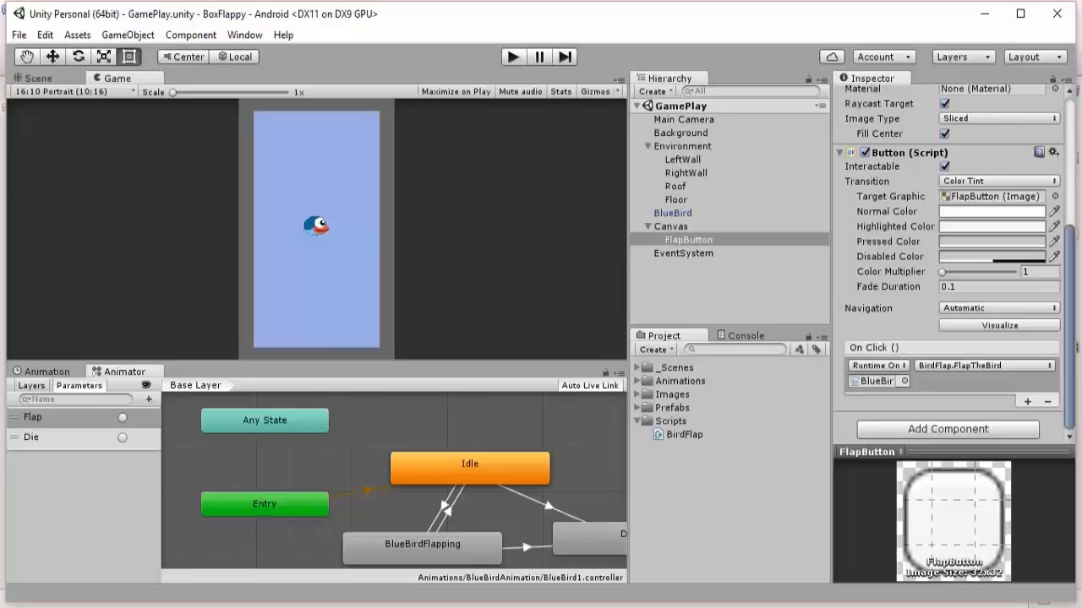
pyautogui.click(511, 56)
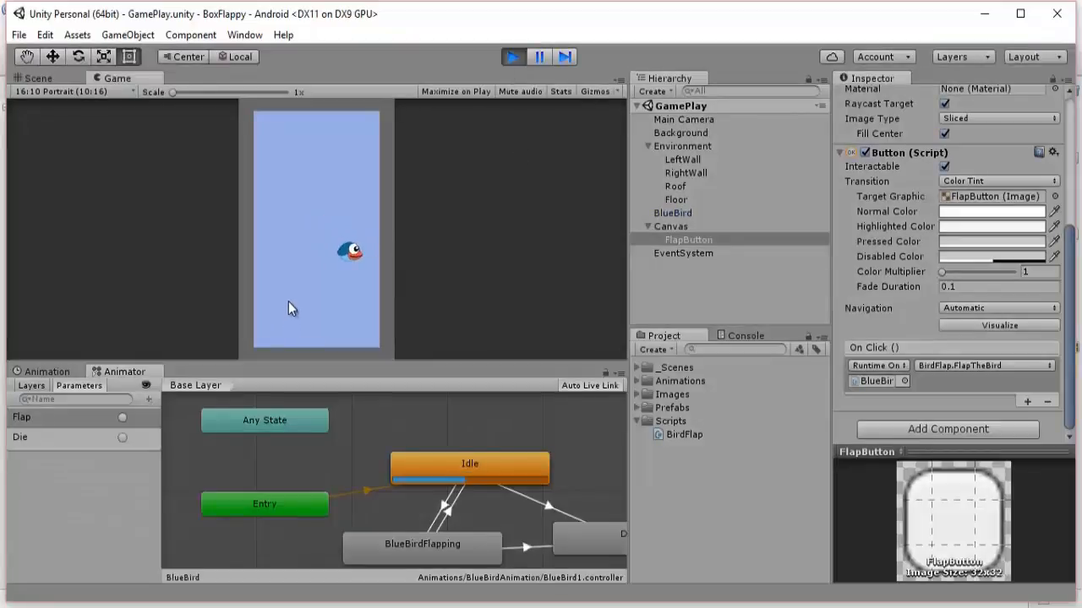
pyautogui.click(290, 301)
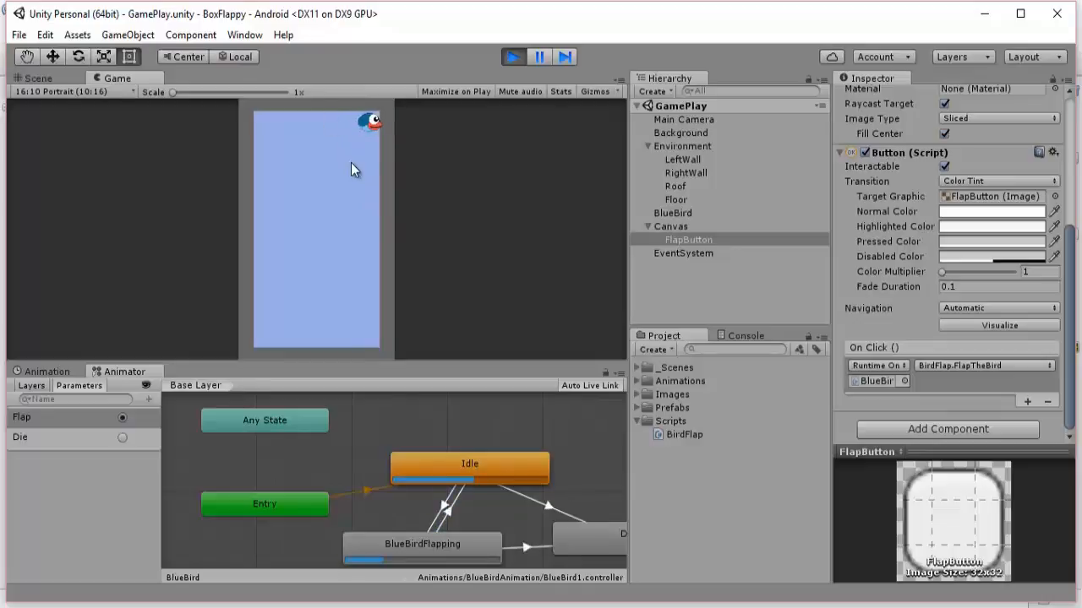
pyautogui.click(511, 58)
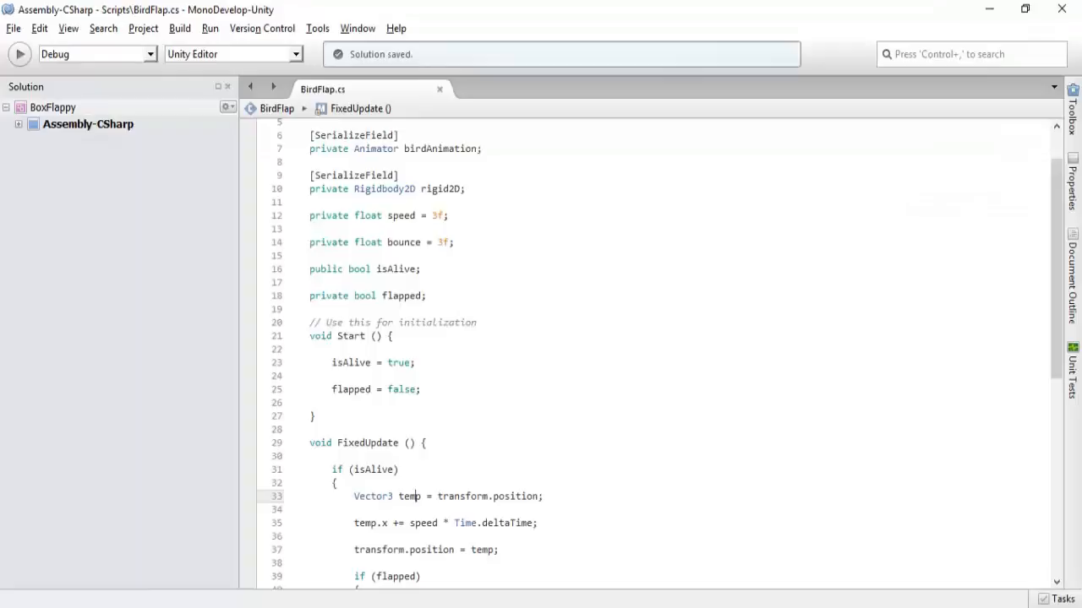
# In MonoDevelop, add "flapped = false;" after the Flap trigger call inside the if (flapped) block of FixedUpdate, and save the script
pyautogui.scroll(-7, 485, 485)
pyautogui.click(570, 347)
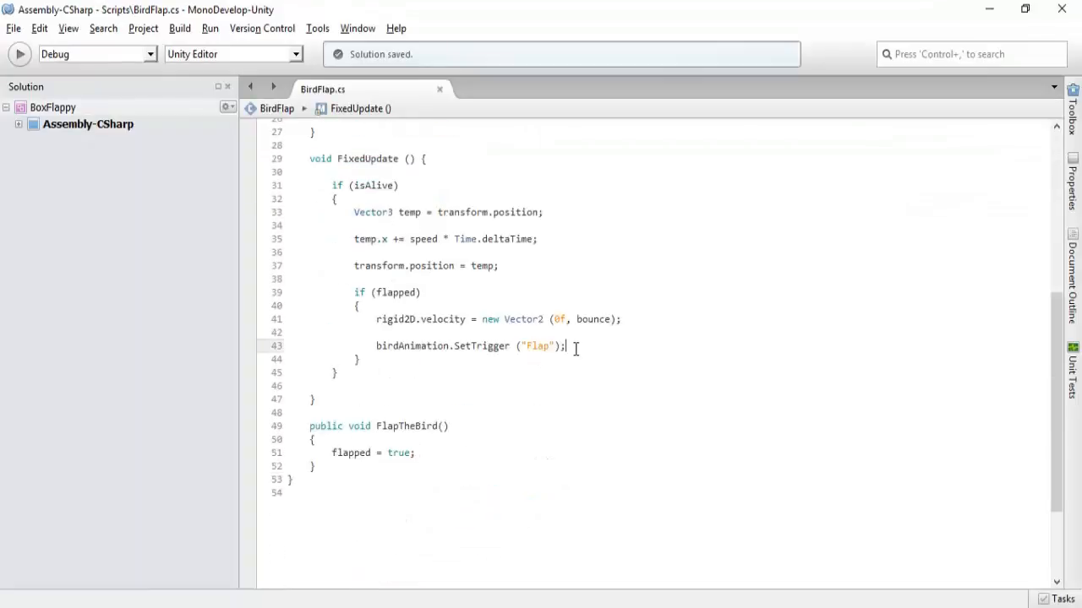
pyautogui.press('Return')
pyautogui.press('Return')
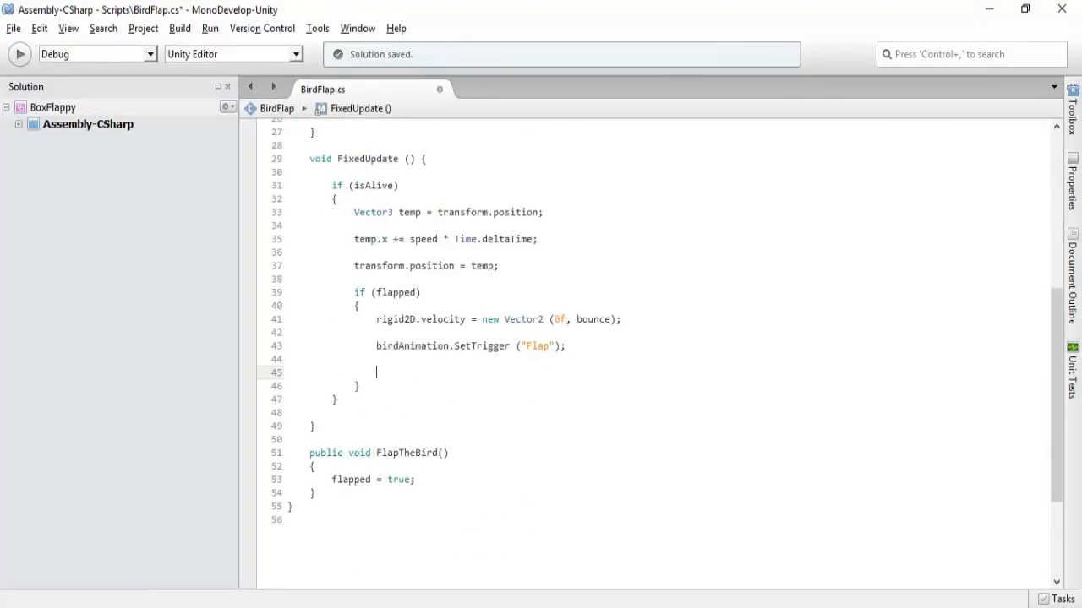
pyautogui.write('flapped = f')
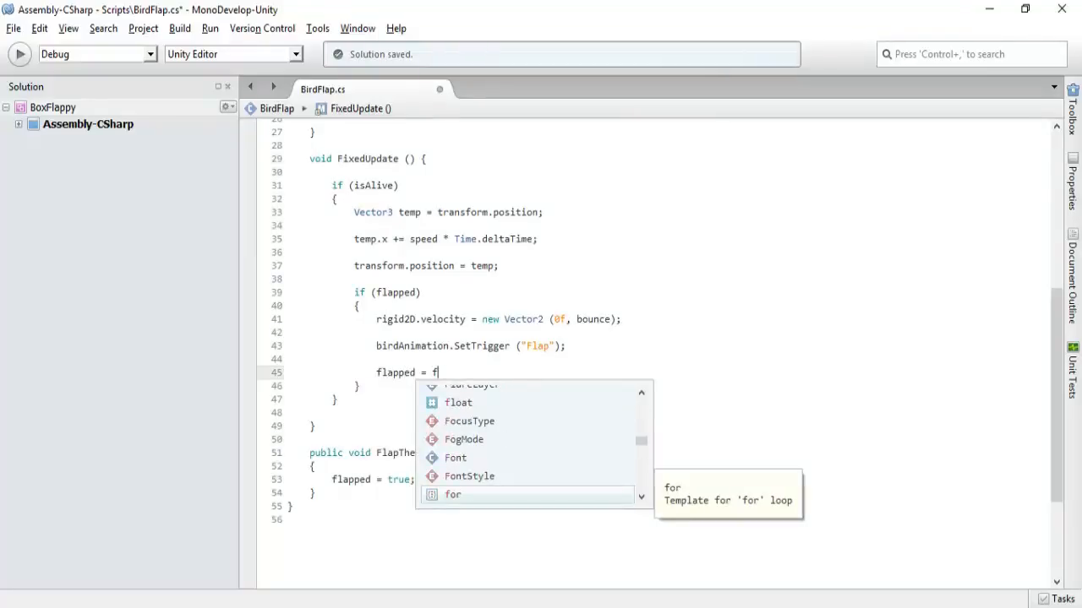
pyautogui.write('alse;')
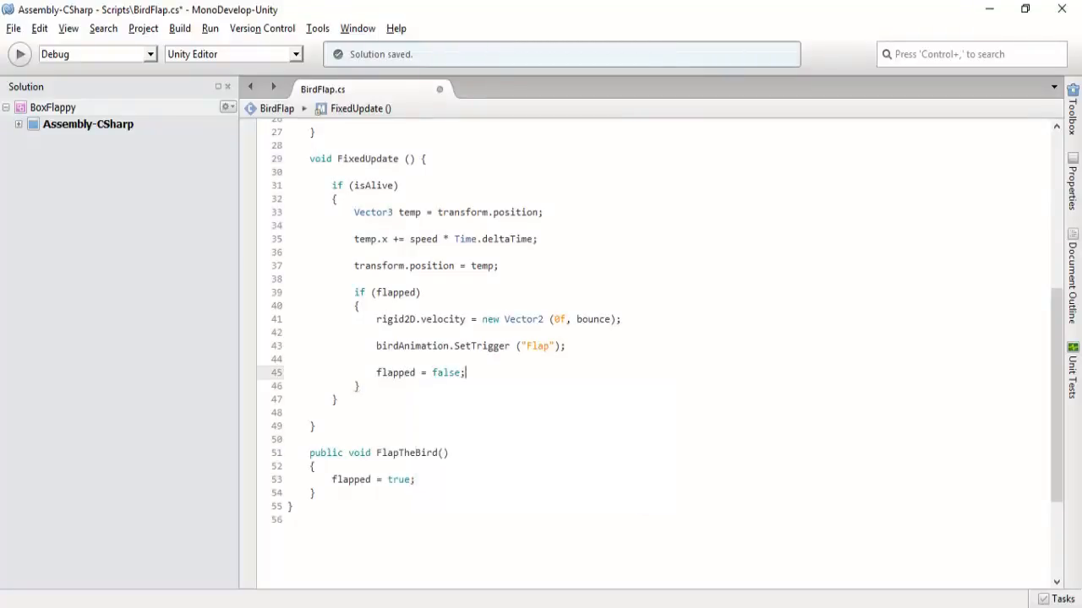
pyautogui.hotkey('ctrl', 's')
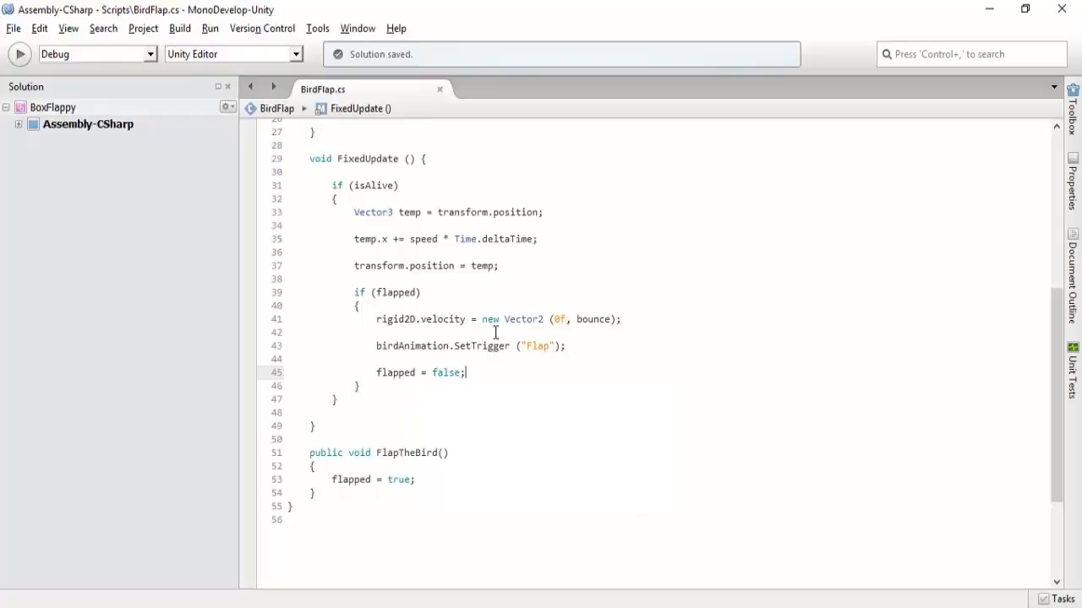
# Run the game in Unity, flap the bird repeatedly in the Game view, and recheck the flapped reset in the BirdFlap script
pyautogui.click(272, 607)
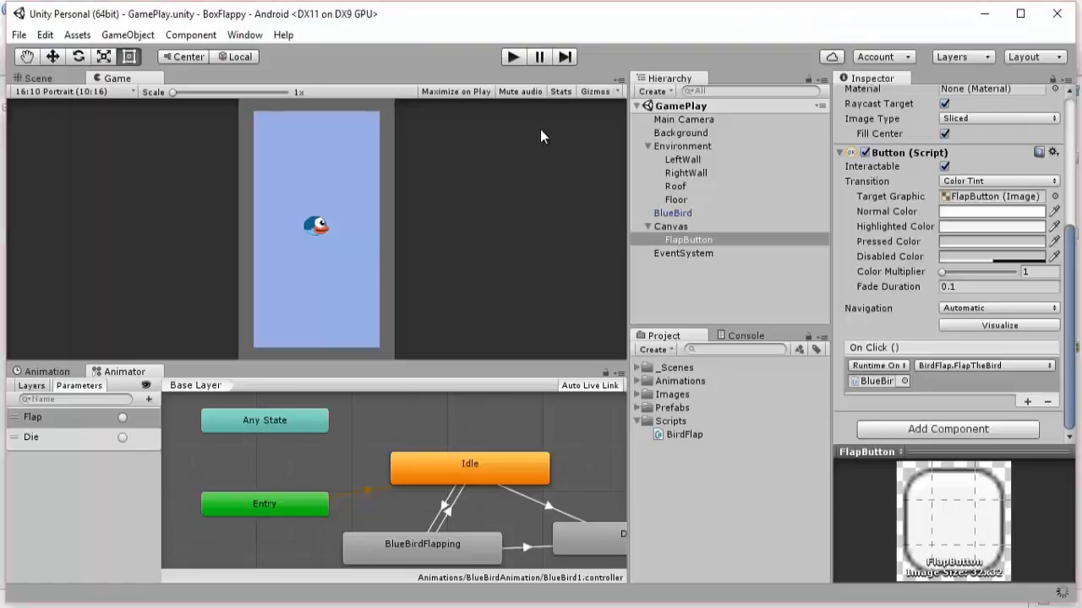
pyautogui.click(513, 56)
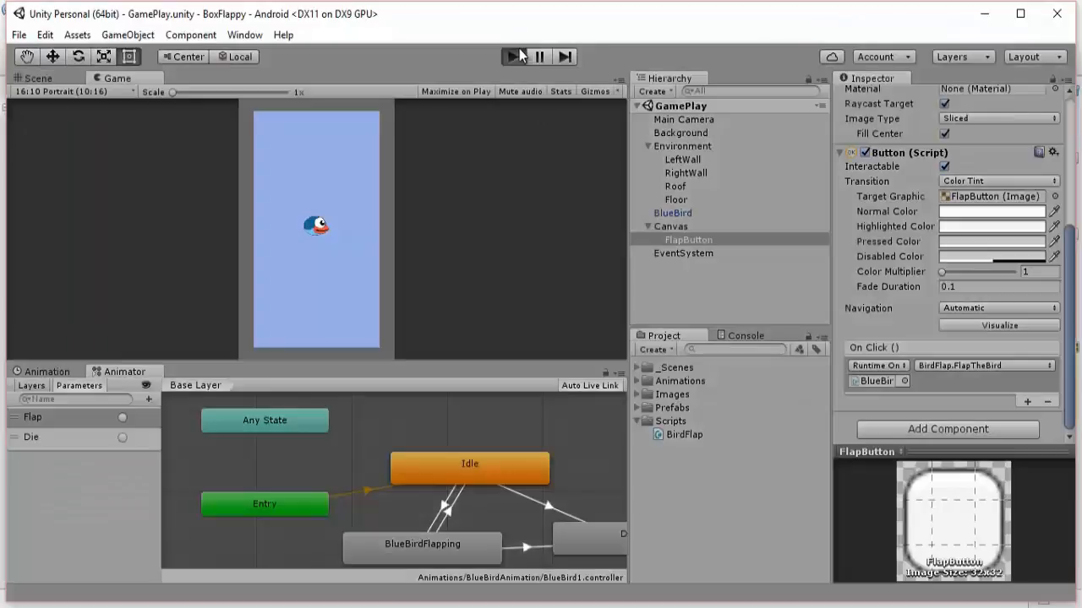
pyautogui.click(314, 279)
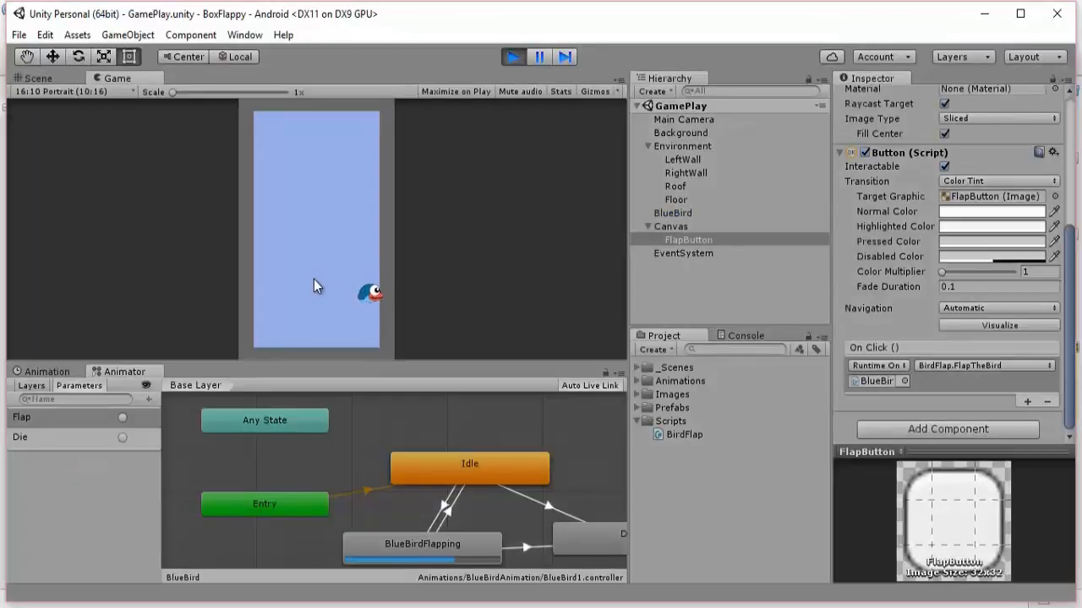
pyautogui.click(313, 279)
pyautogui.click(313, 279)
pyautogui.click(313, 279)
pyautogui.click(310, 278)
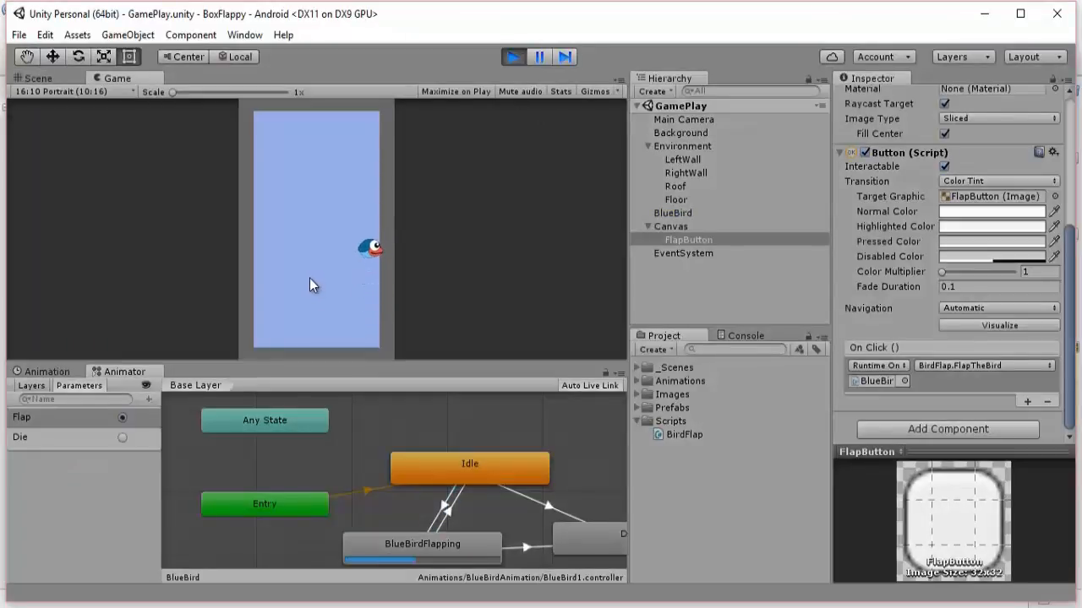
pyautogui.click(309, 278)
pyautogui.click(308, 278)
pyautogui.click(306, 276)
pyautogui.click(305, 274)
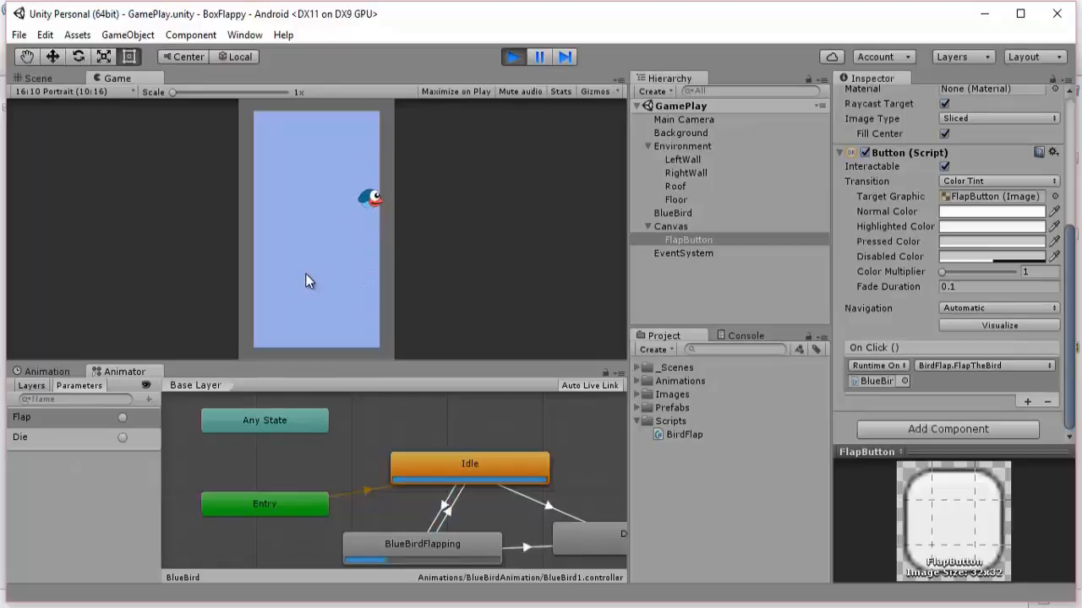
pyautogui.click(304, 272)
pyautogui.click(303, 272)
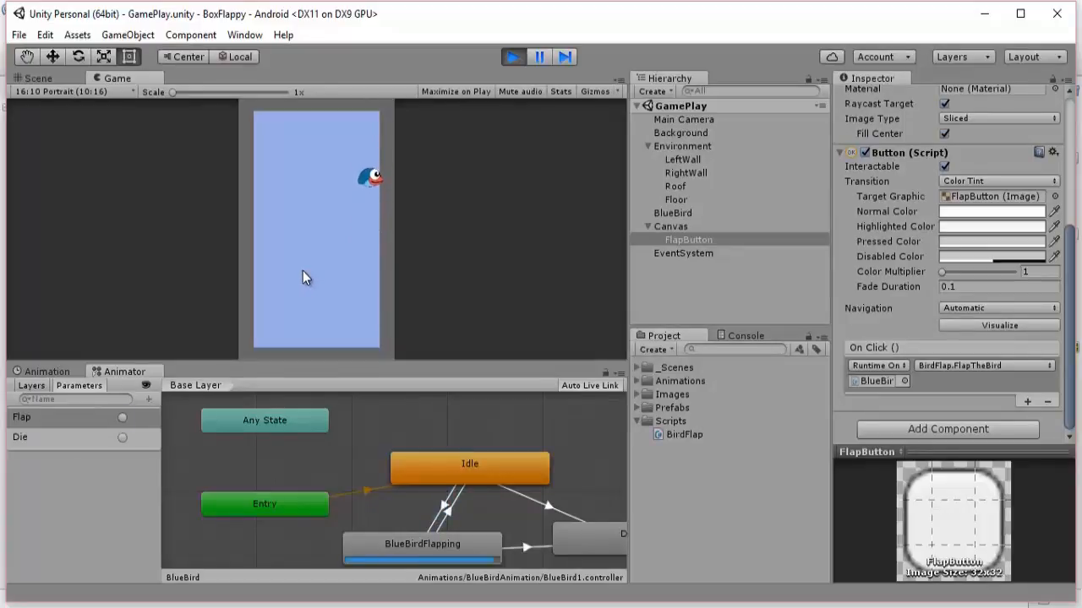
pyautogui.click(303, 270)
pyautogui.click(302, 270)
pyautogui.click(303, 270)
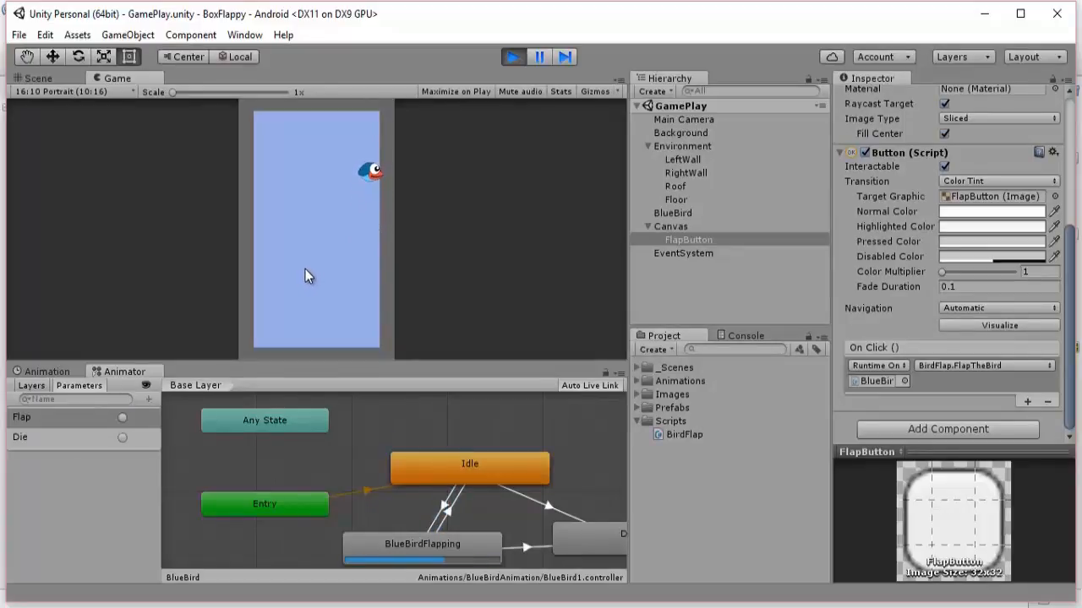
pyautogui.click(305, 268)
pyautogui.click(307, 266)
pyautogui.click(314, 280)
pyautogui.click(304, 309)
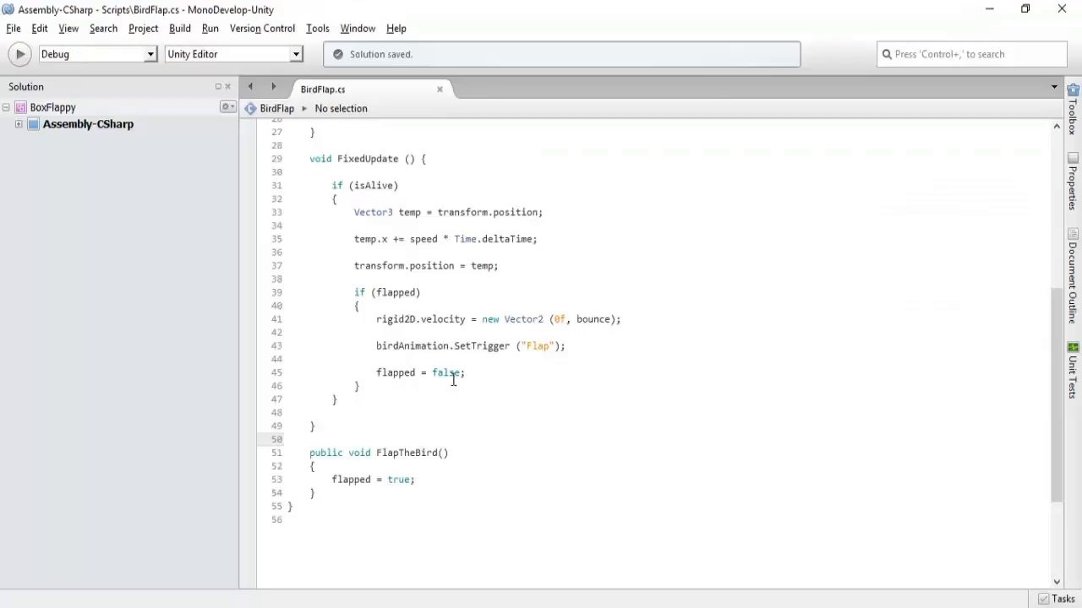
pyautogui.click(279, 607)
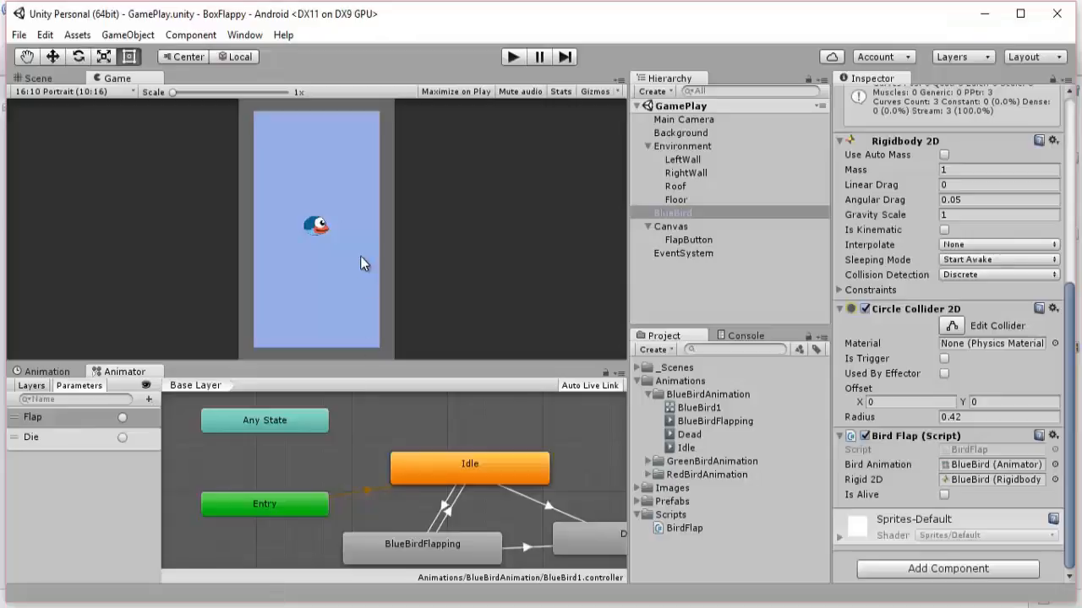